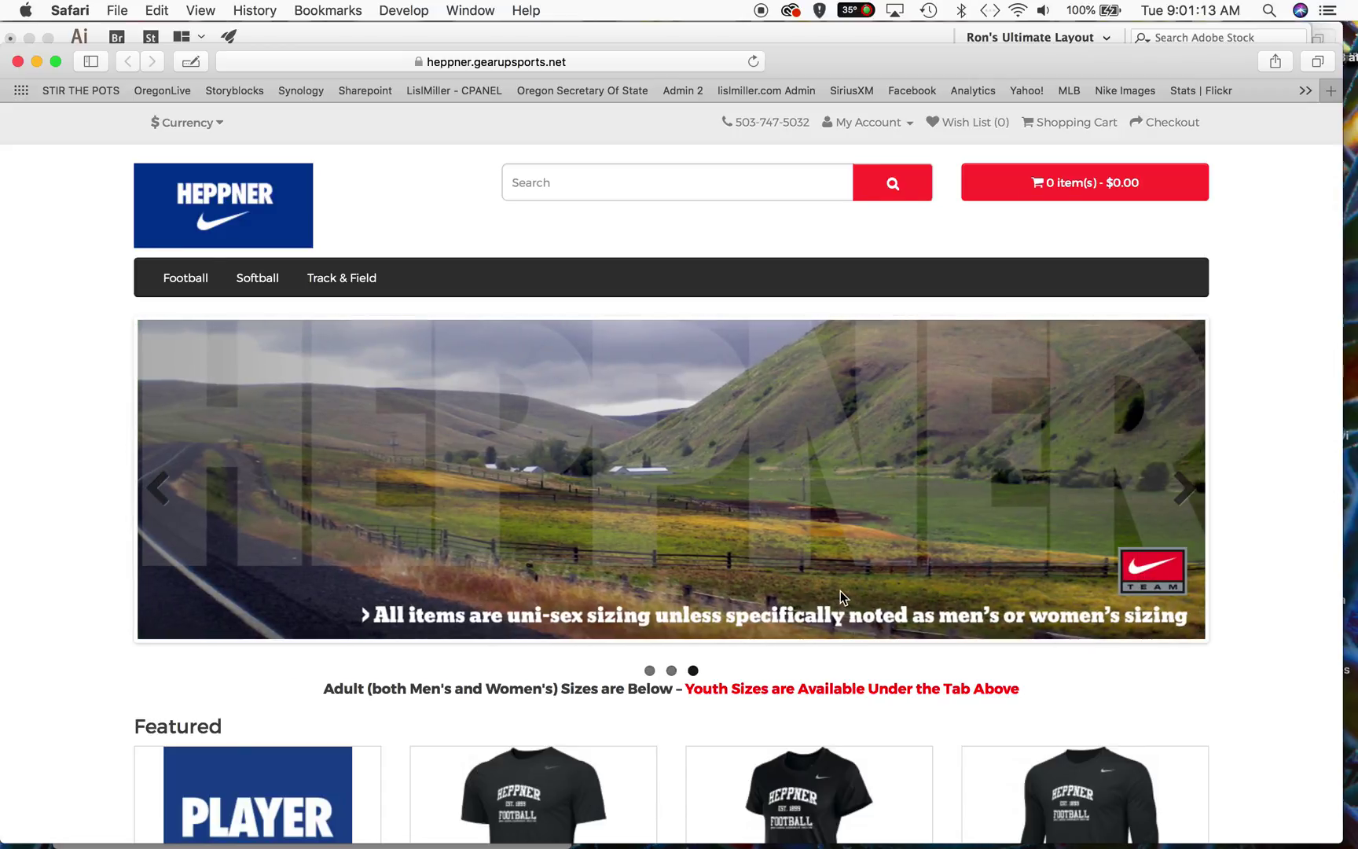
Step: Examine the Heppner storefront's banner, Football size categories and featured products, and close its browser window
scroll(840, 590, "down", 5)
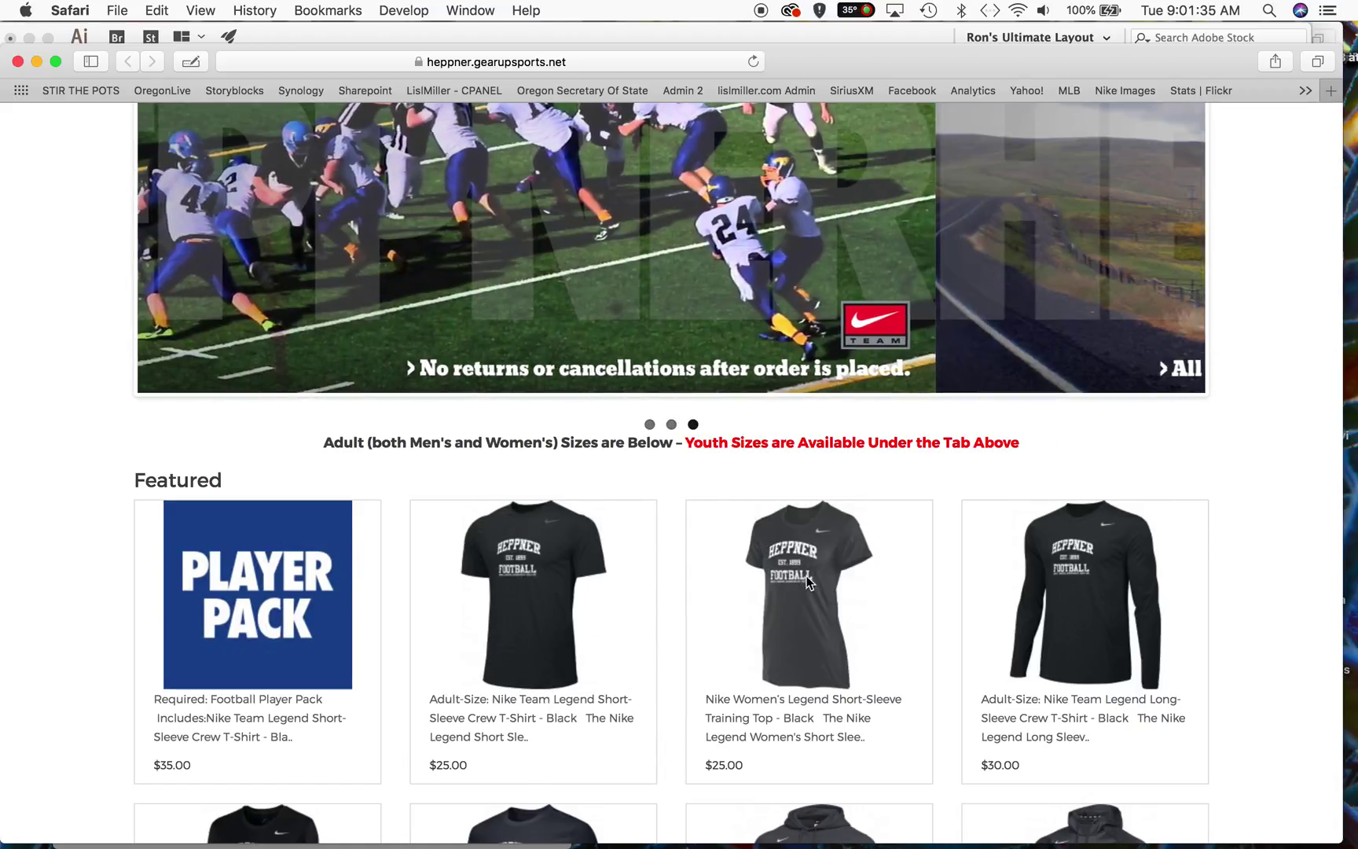
scroll(612, 475, "up", 2)
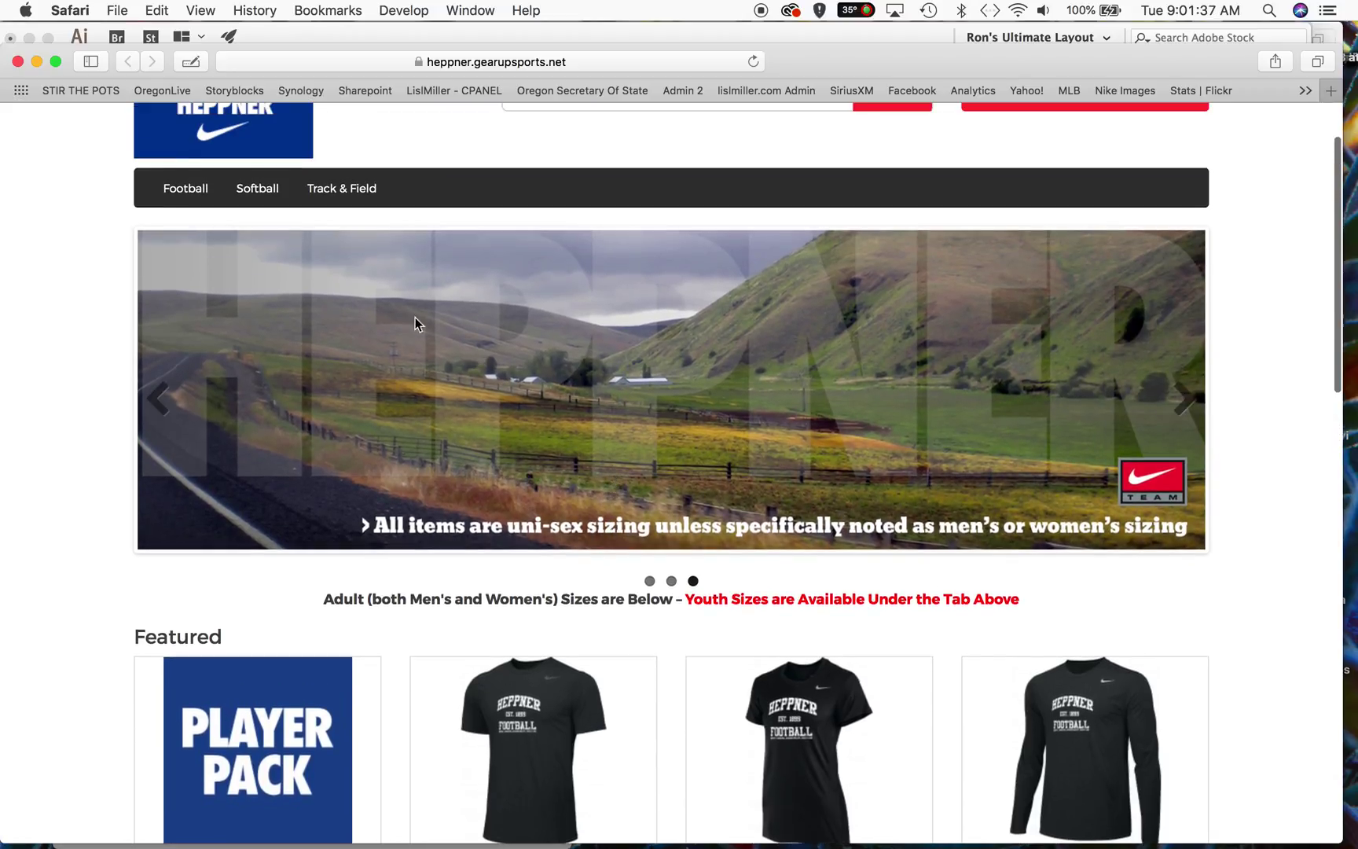
mouse_move(185, 190)
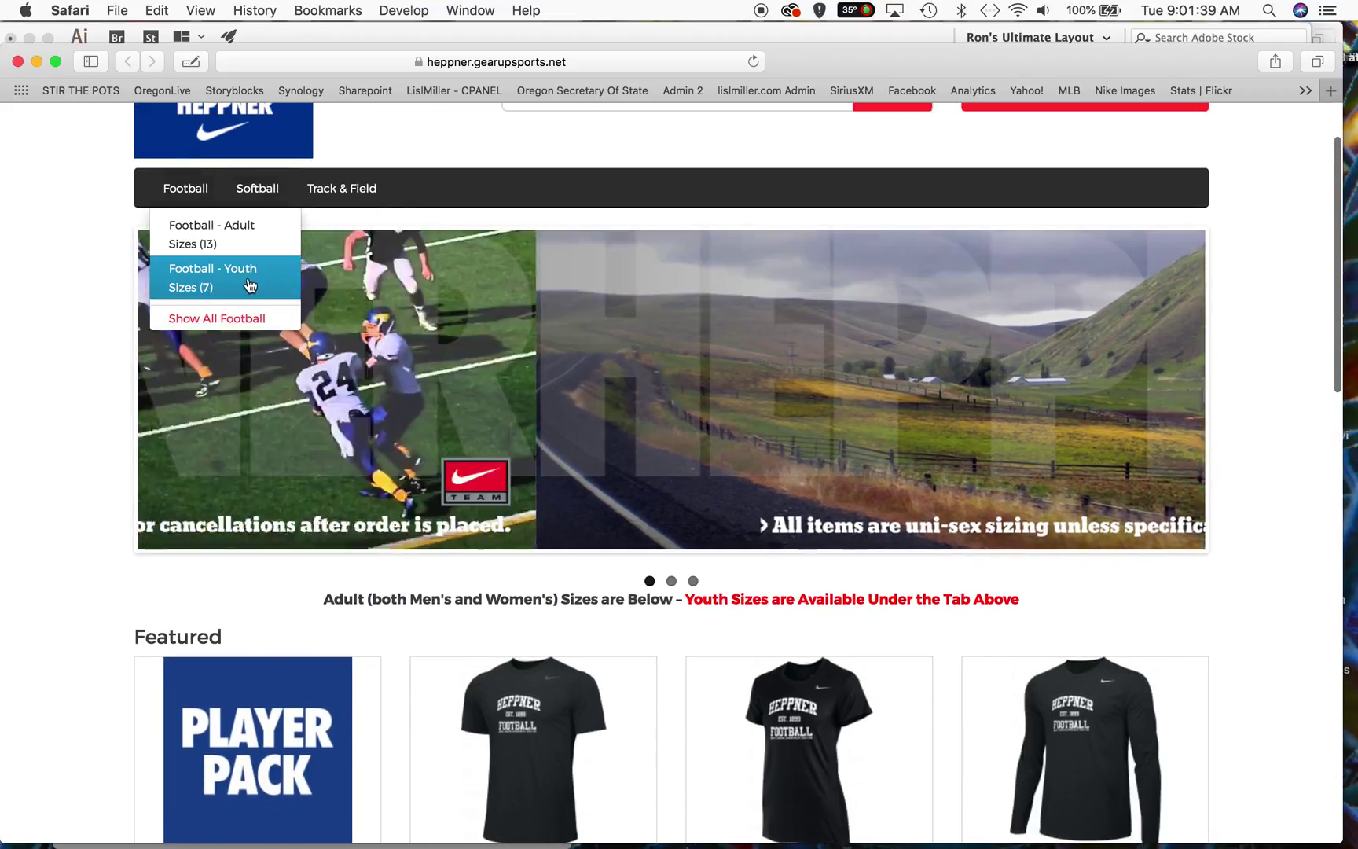
scroll(534, 599, "down", 3)
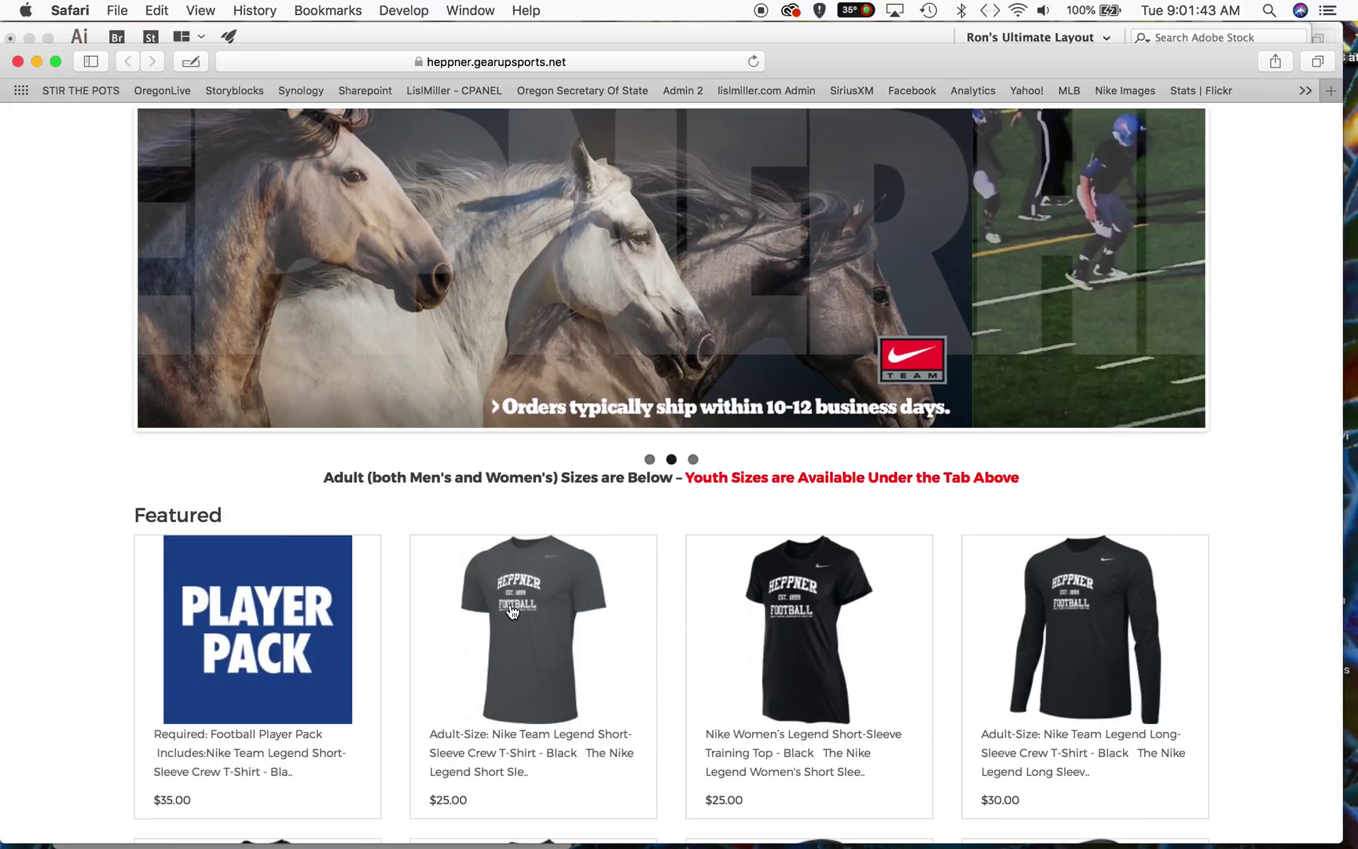
scroll(510, 609, "down", 5)
scroll(510, 601, "down", 1)
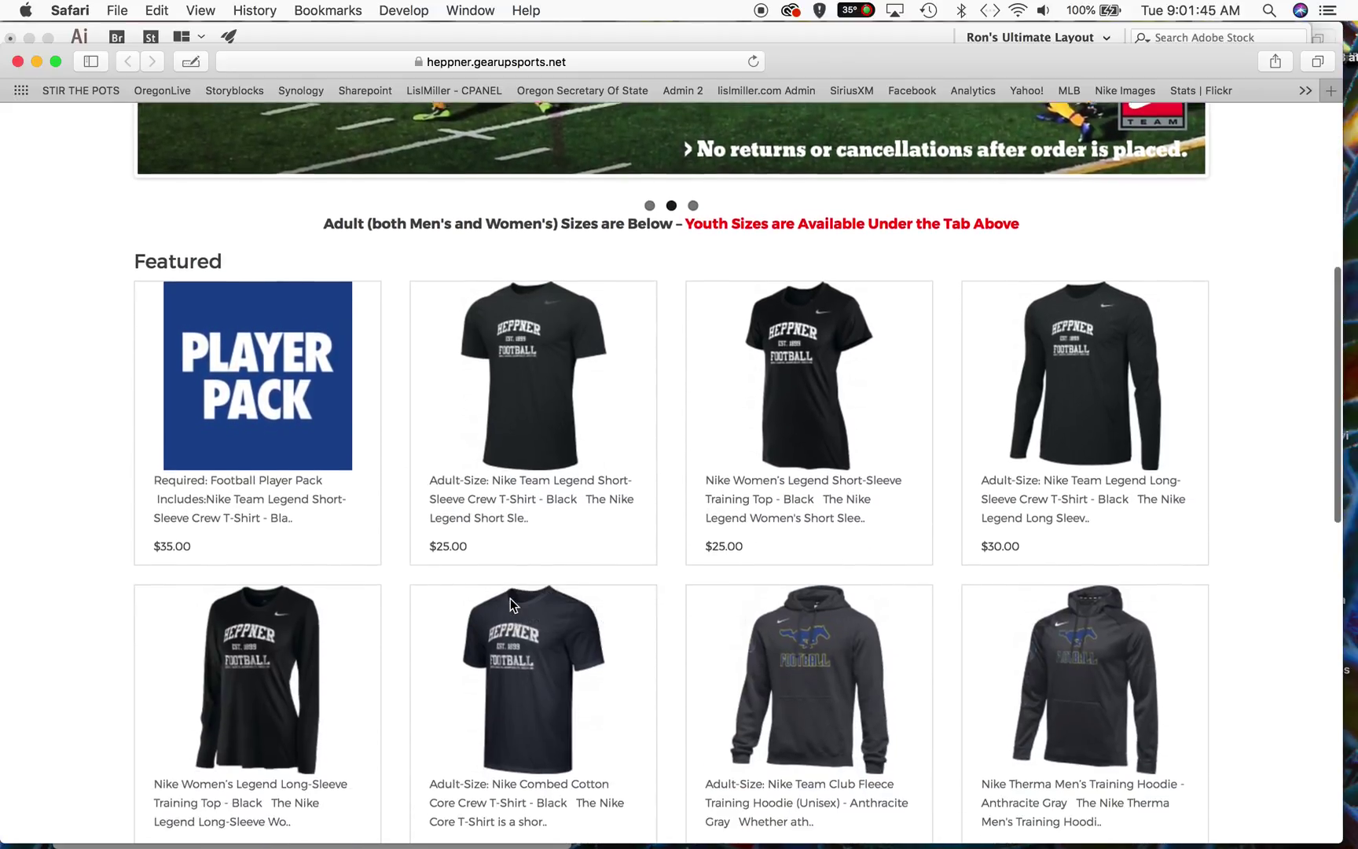
scroll(564, 552, "down", 3)
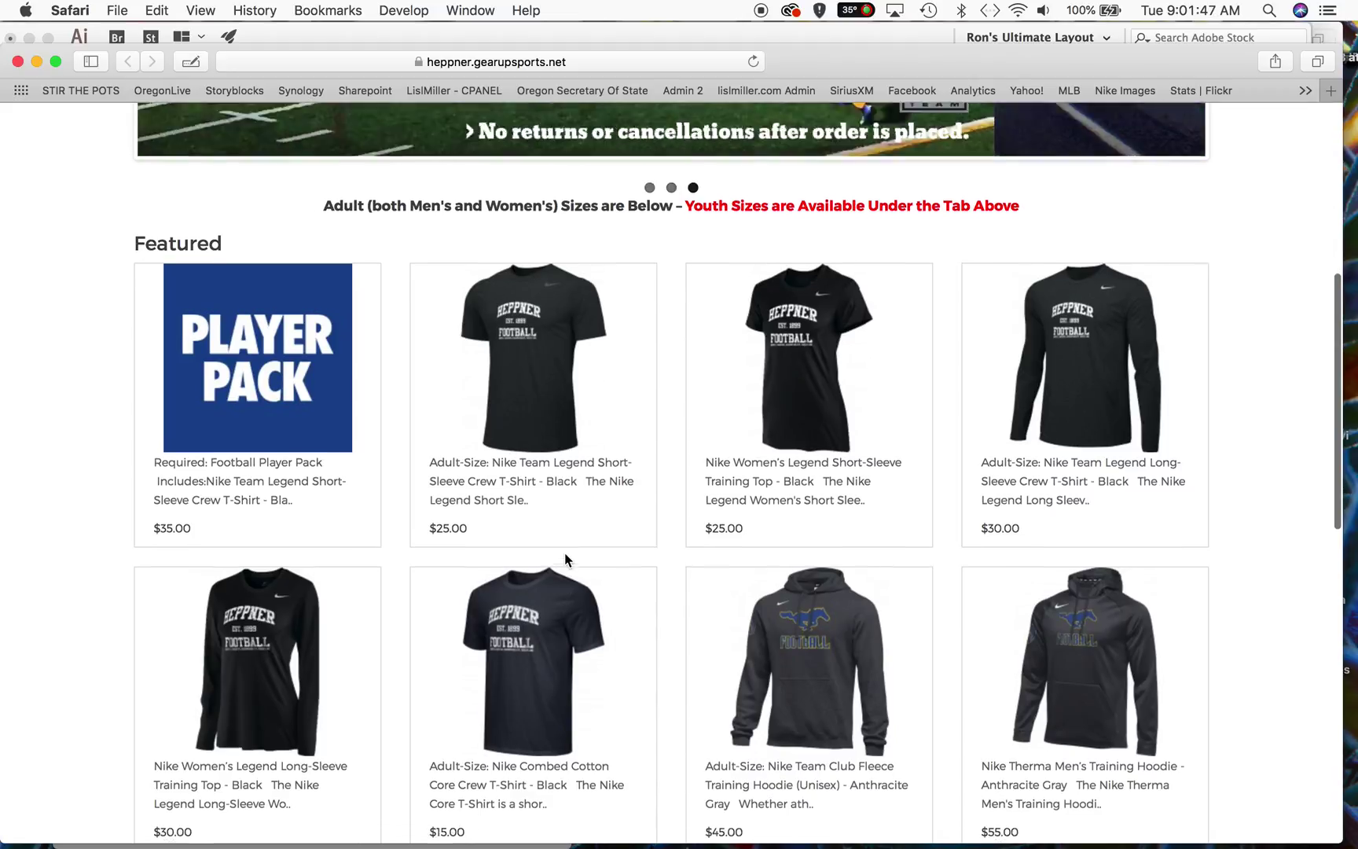
scroll(564, 557, "up", 12)
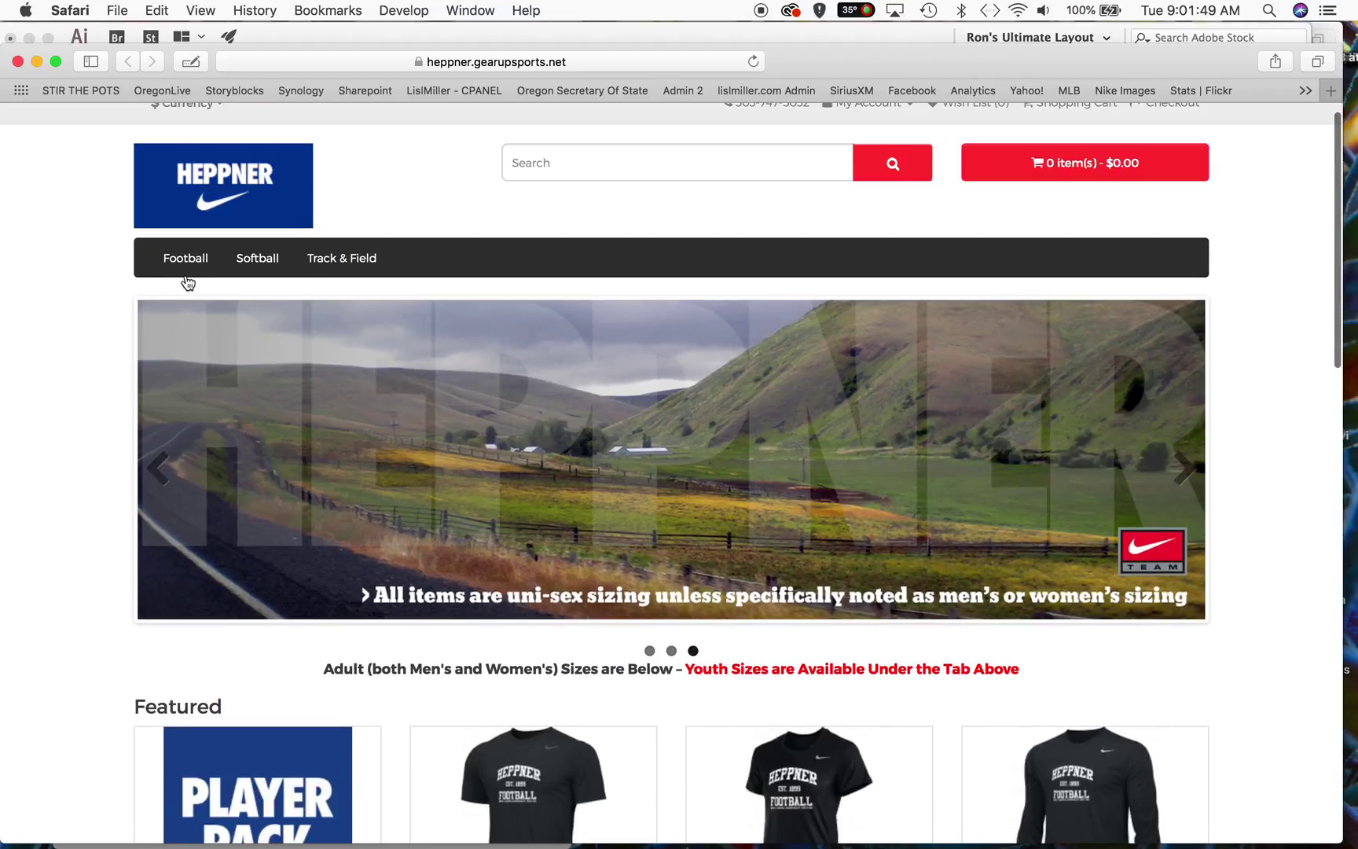
scroll(581, 644, "down", 8)
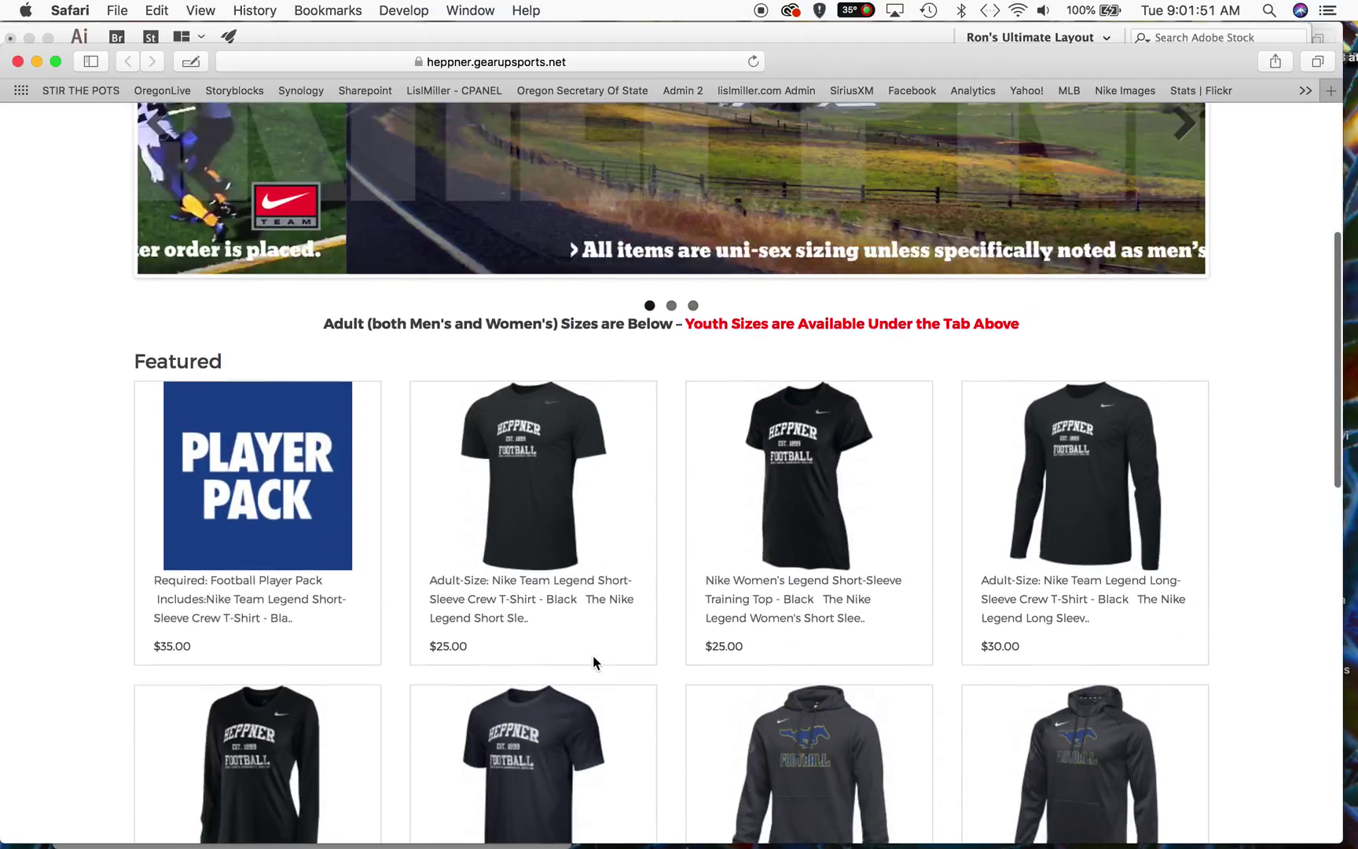
scroll(594, 655, "down", 15)
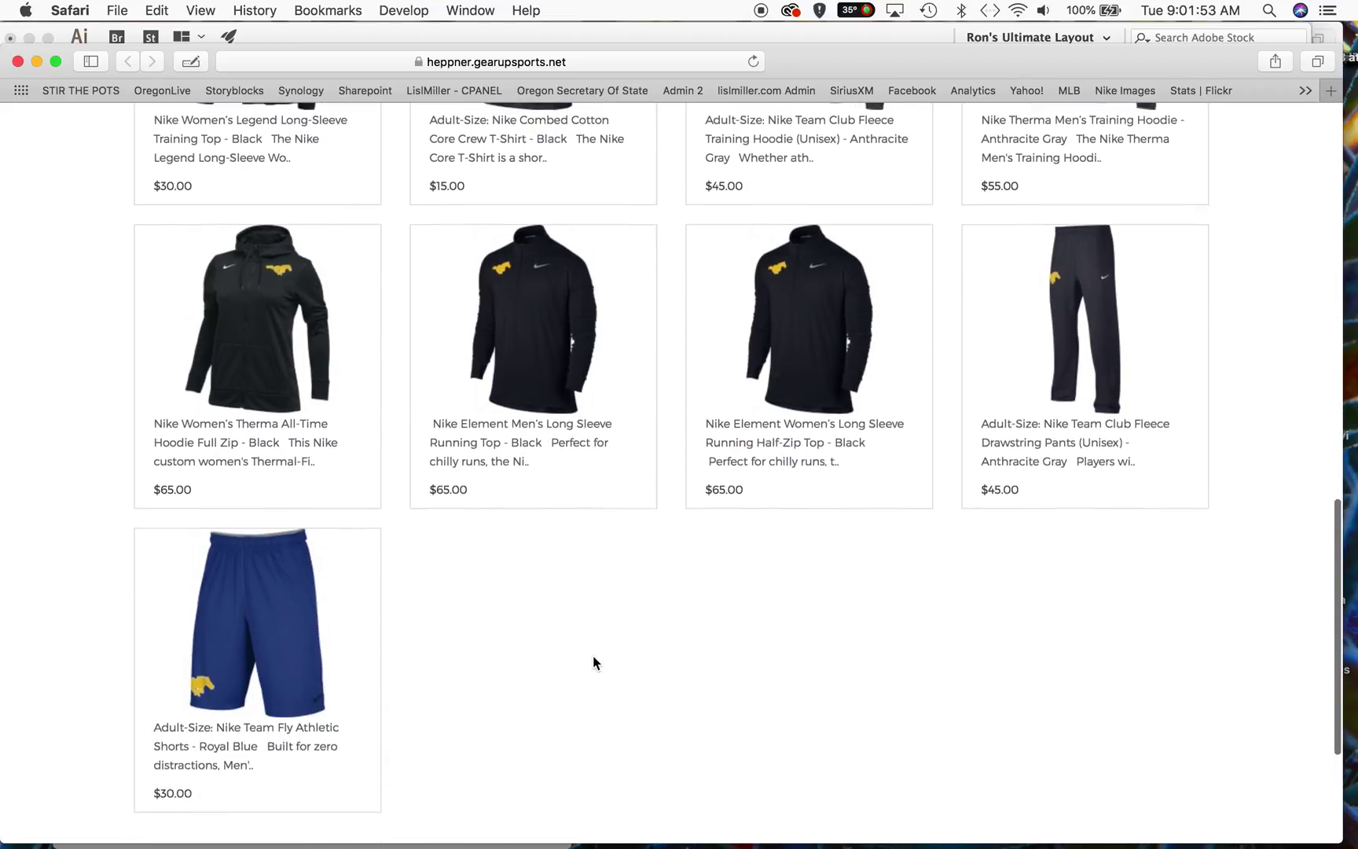
scroll(594, 655, "down", 5)
scroll(593, 651, "up", 3)
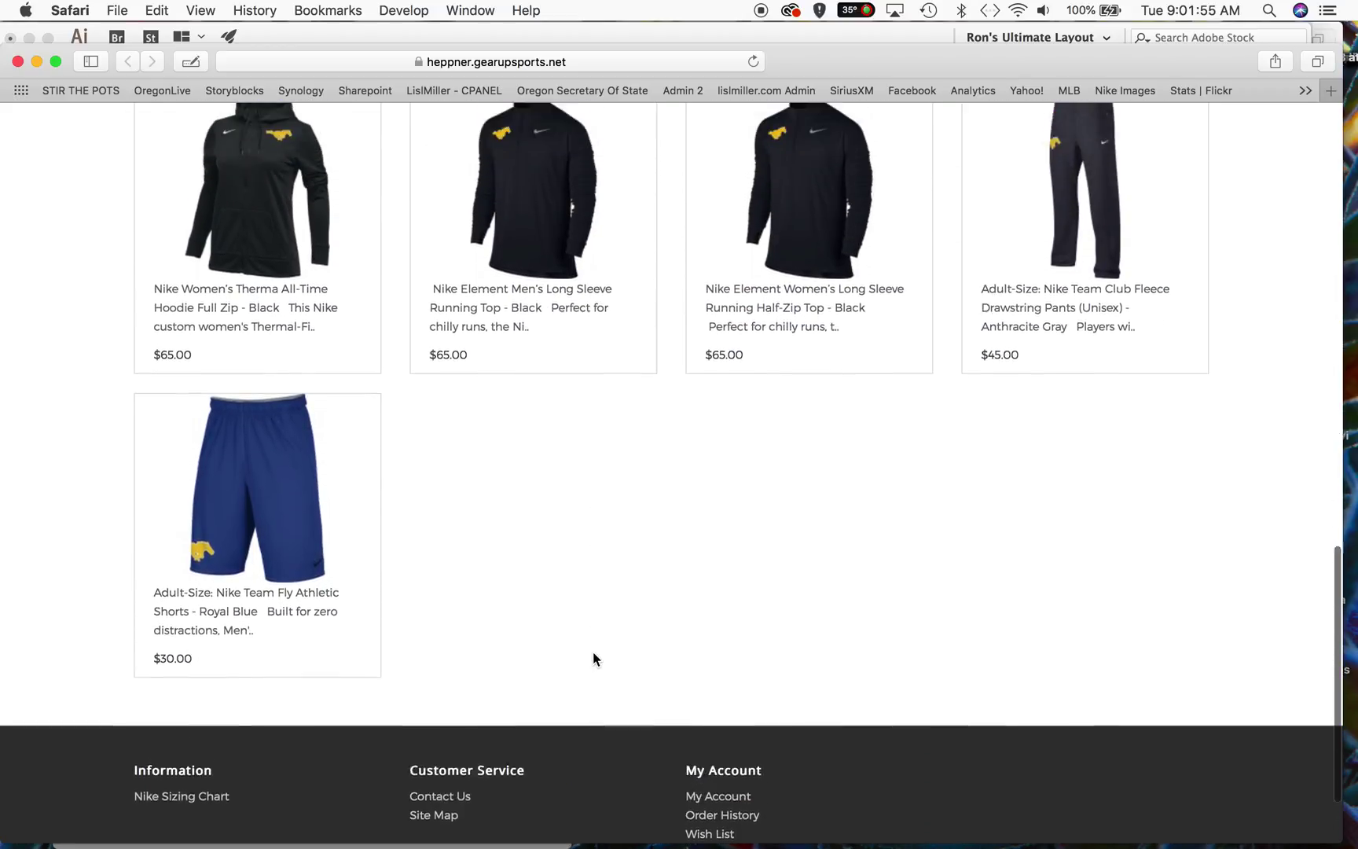
scroll(594, 658, "up", 7)
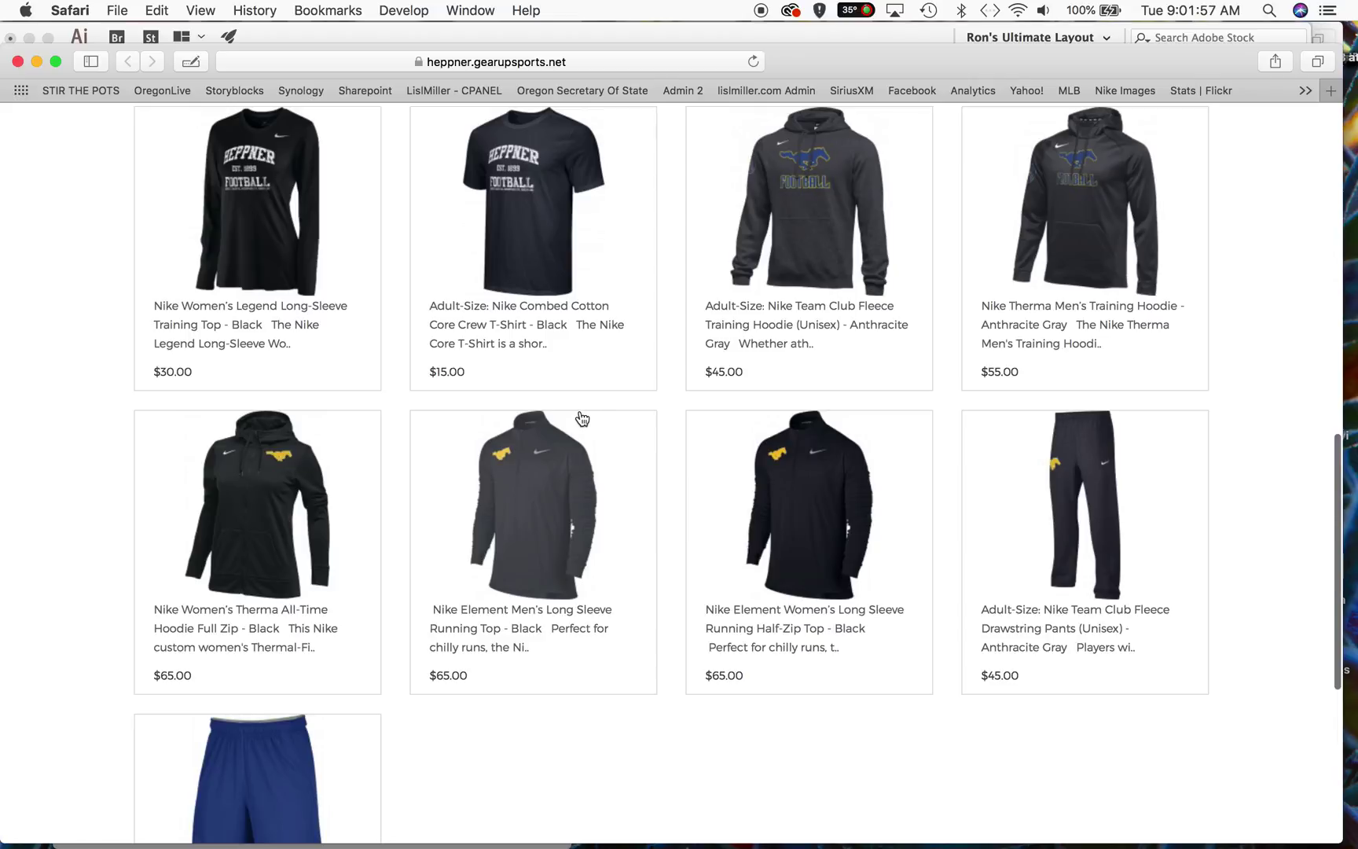
scroll(585, 440, "up", 15)
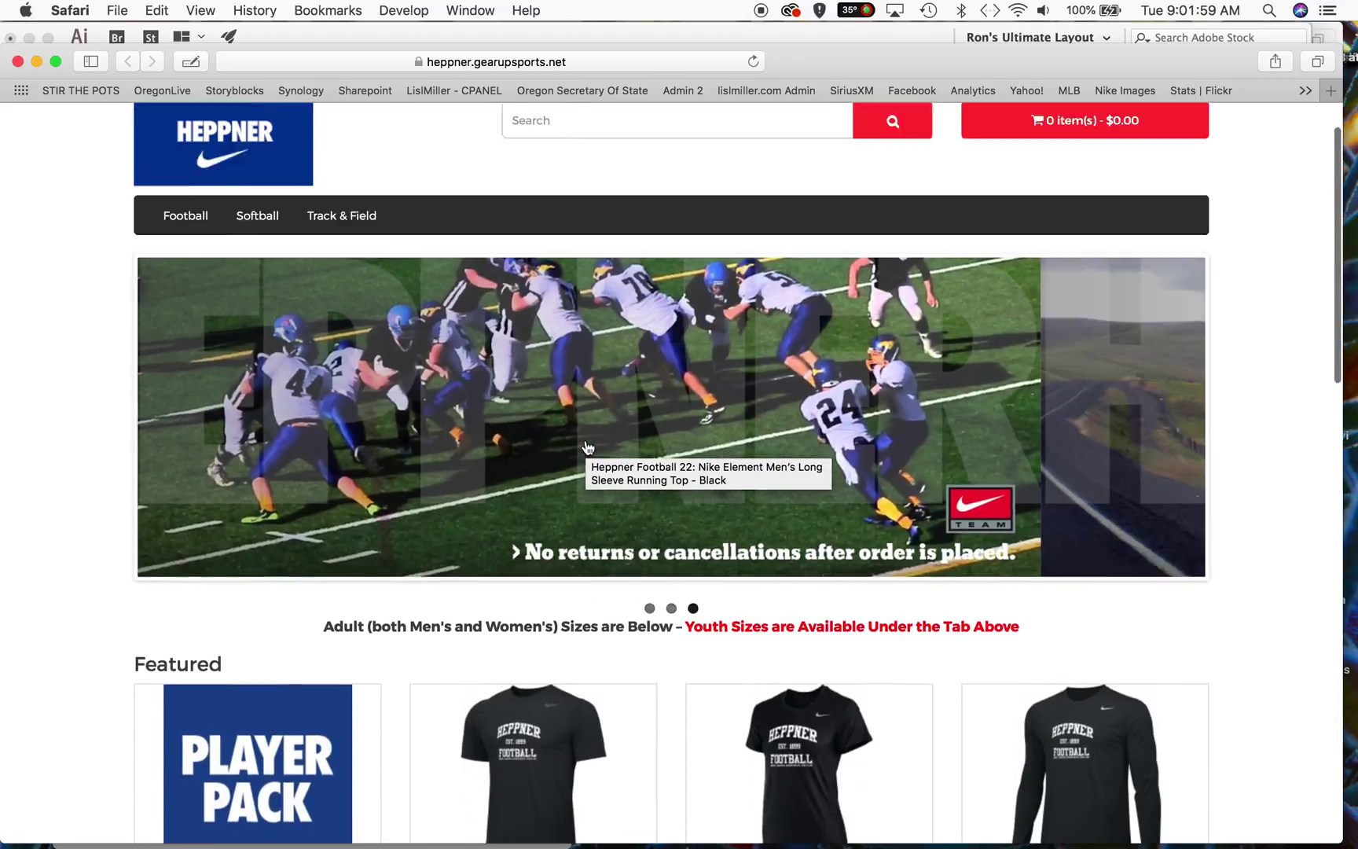
scroll(585, 446, "up", 2)
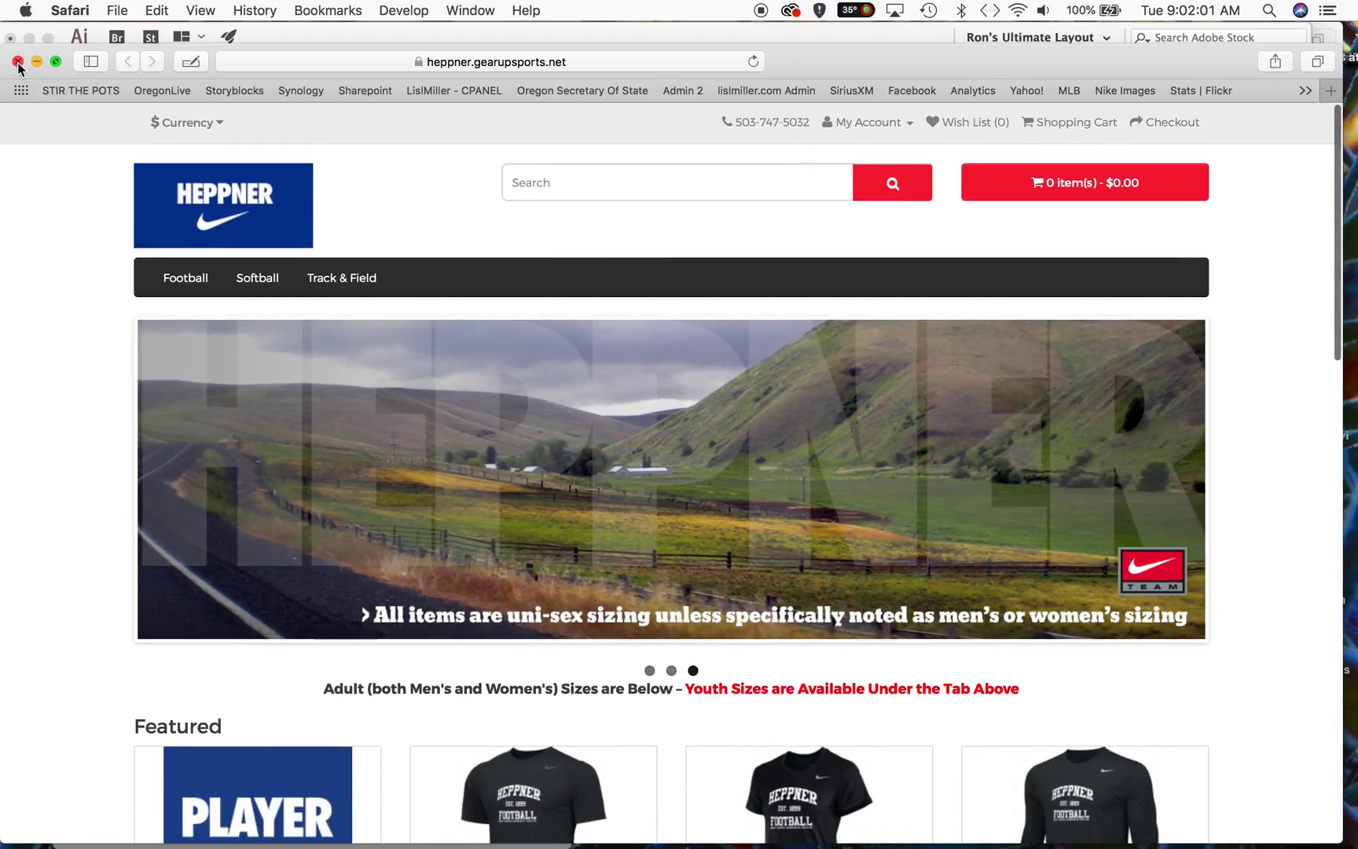
left_click(17, 62)
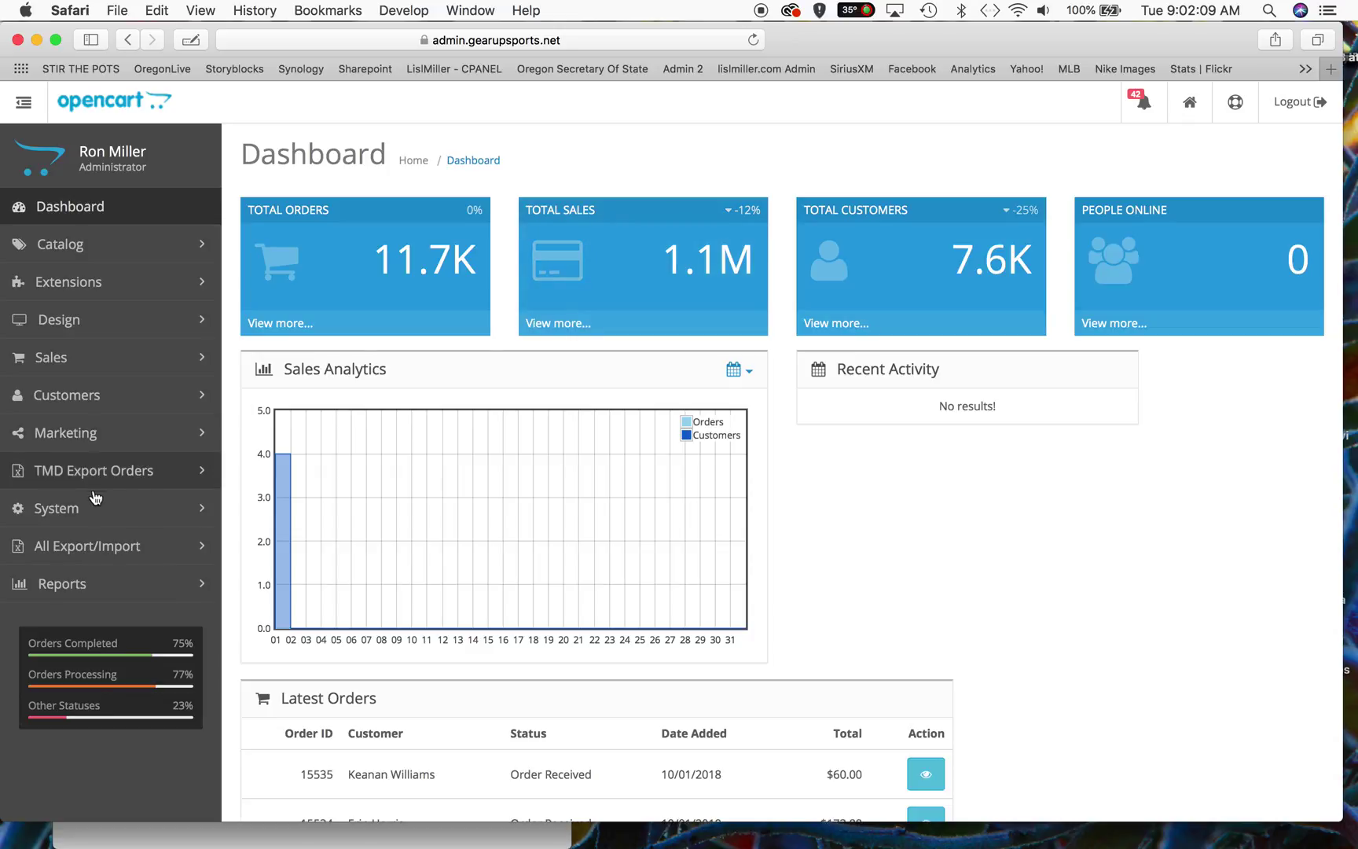
Step: Open the system's store settings and start adding a new store
left_click(68, 508)
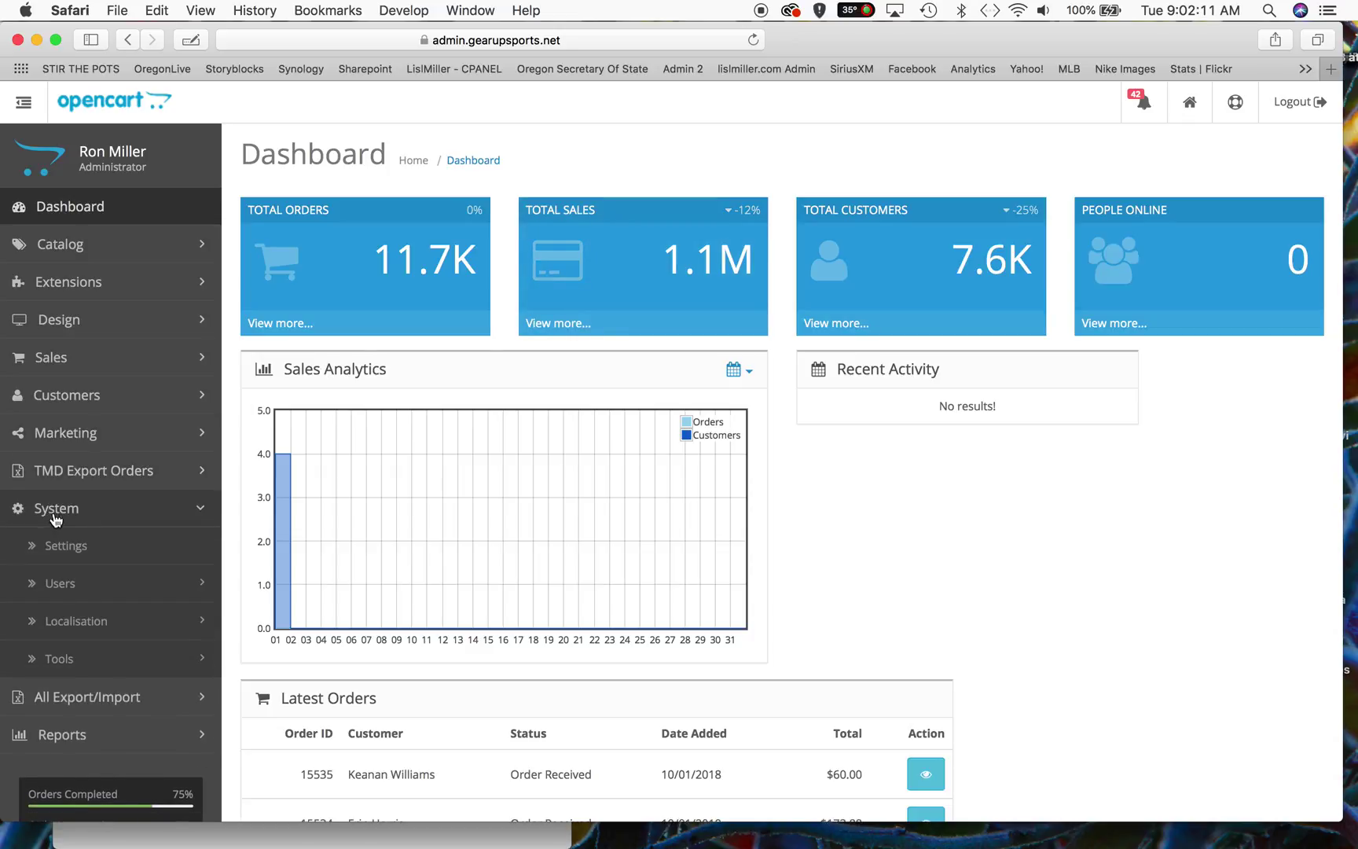
left_click(68, 552)
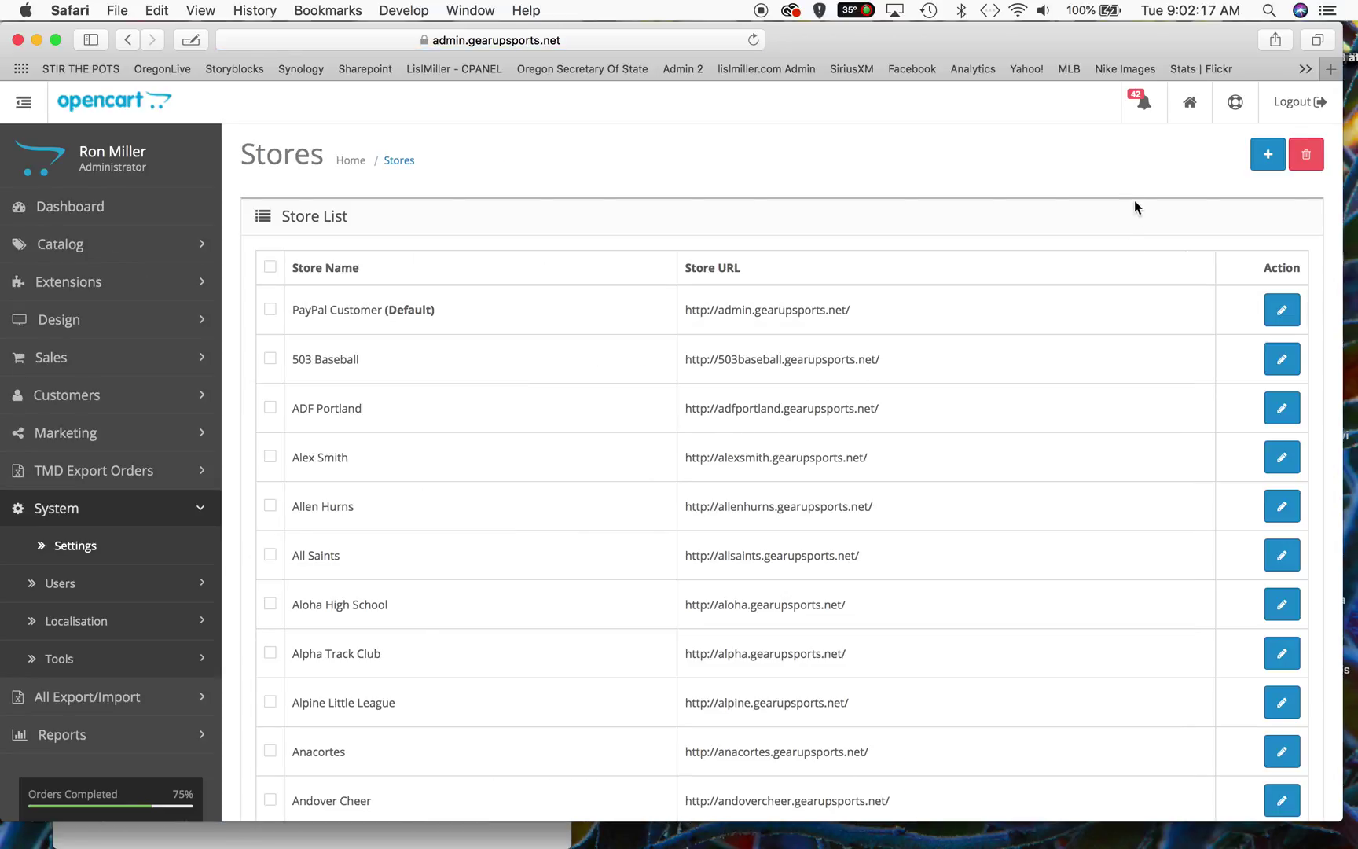
left_click(1267, 156)
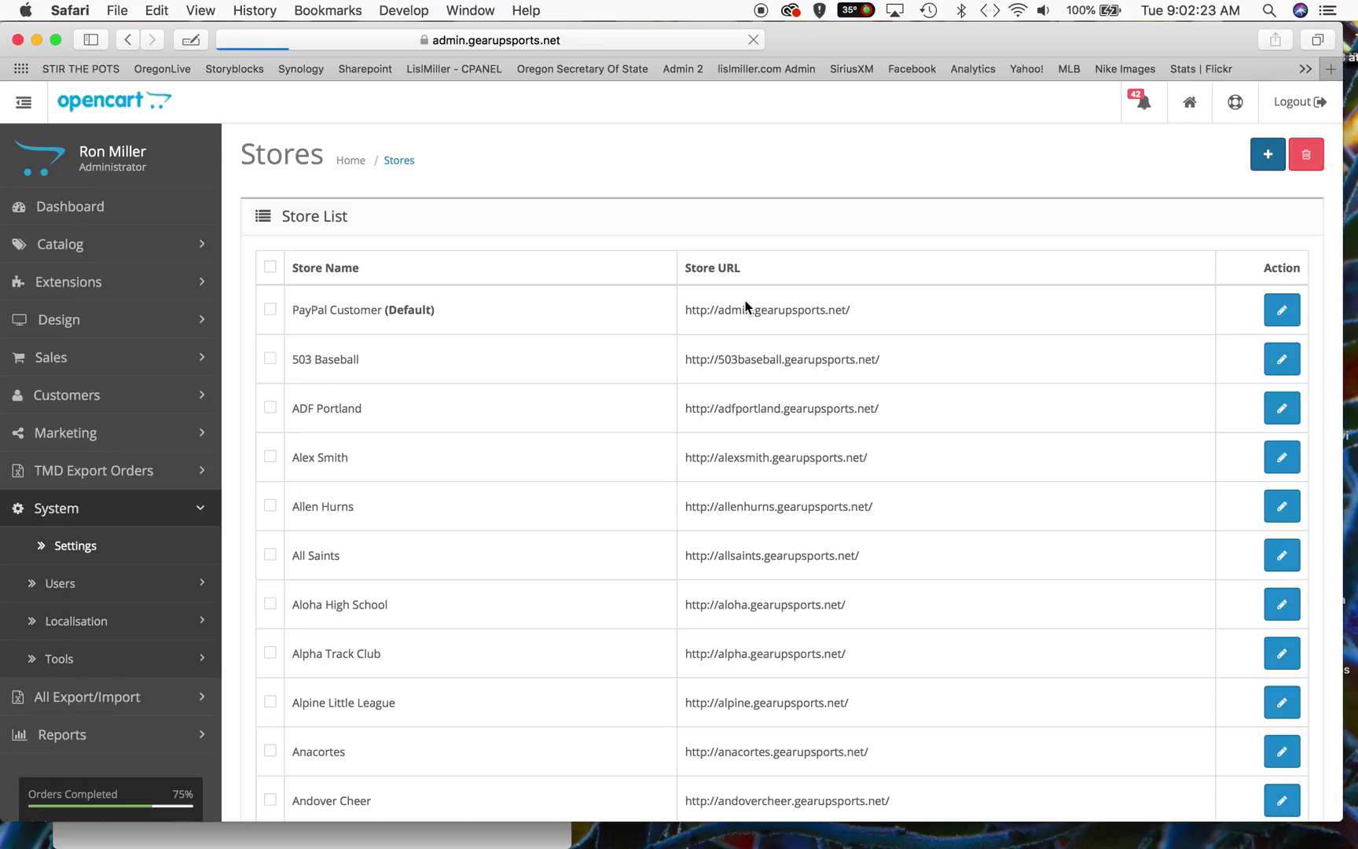
left_click(466, 337)
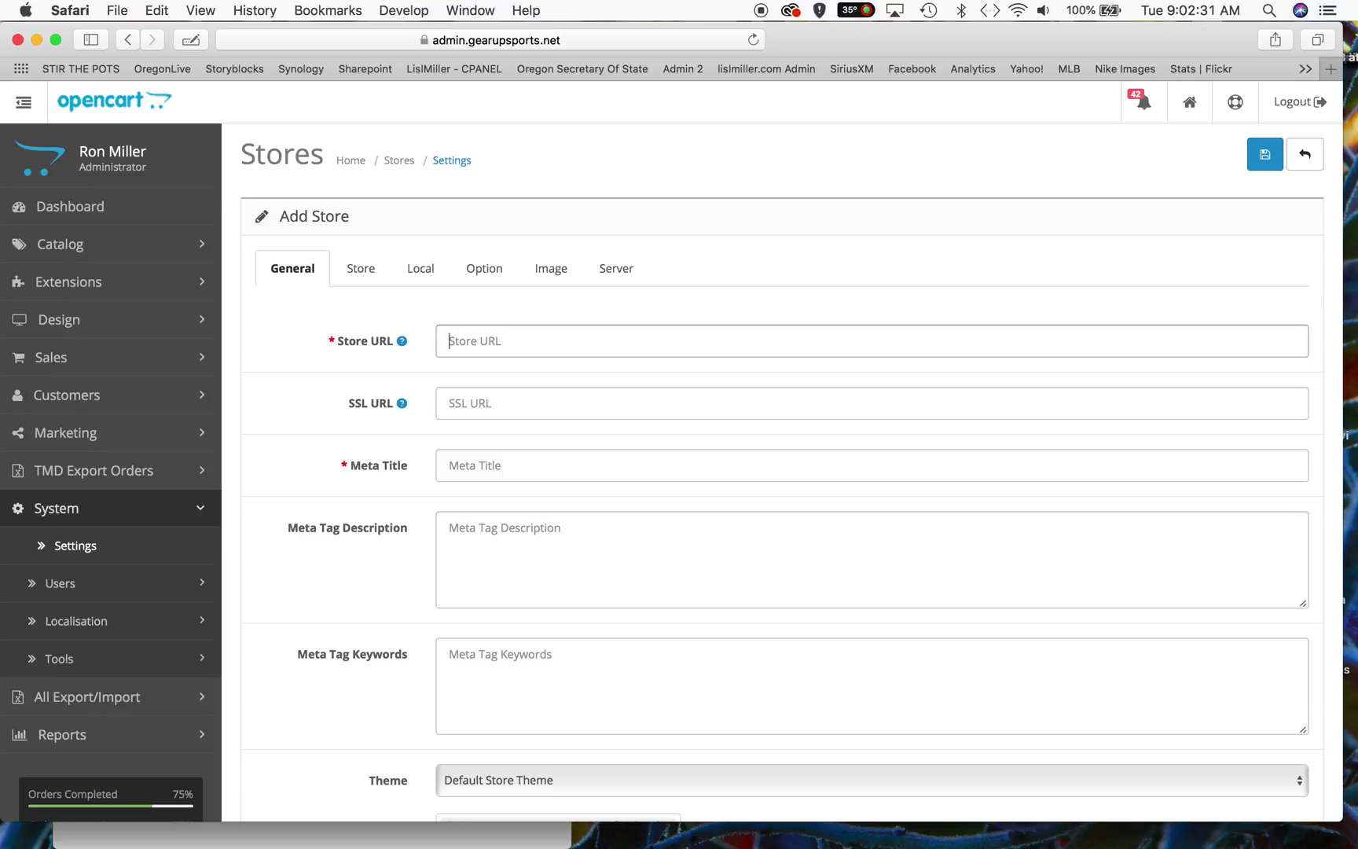
type("http")
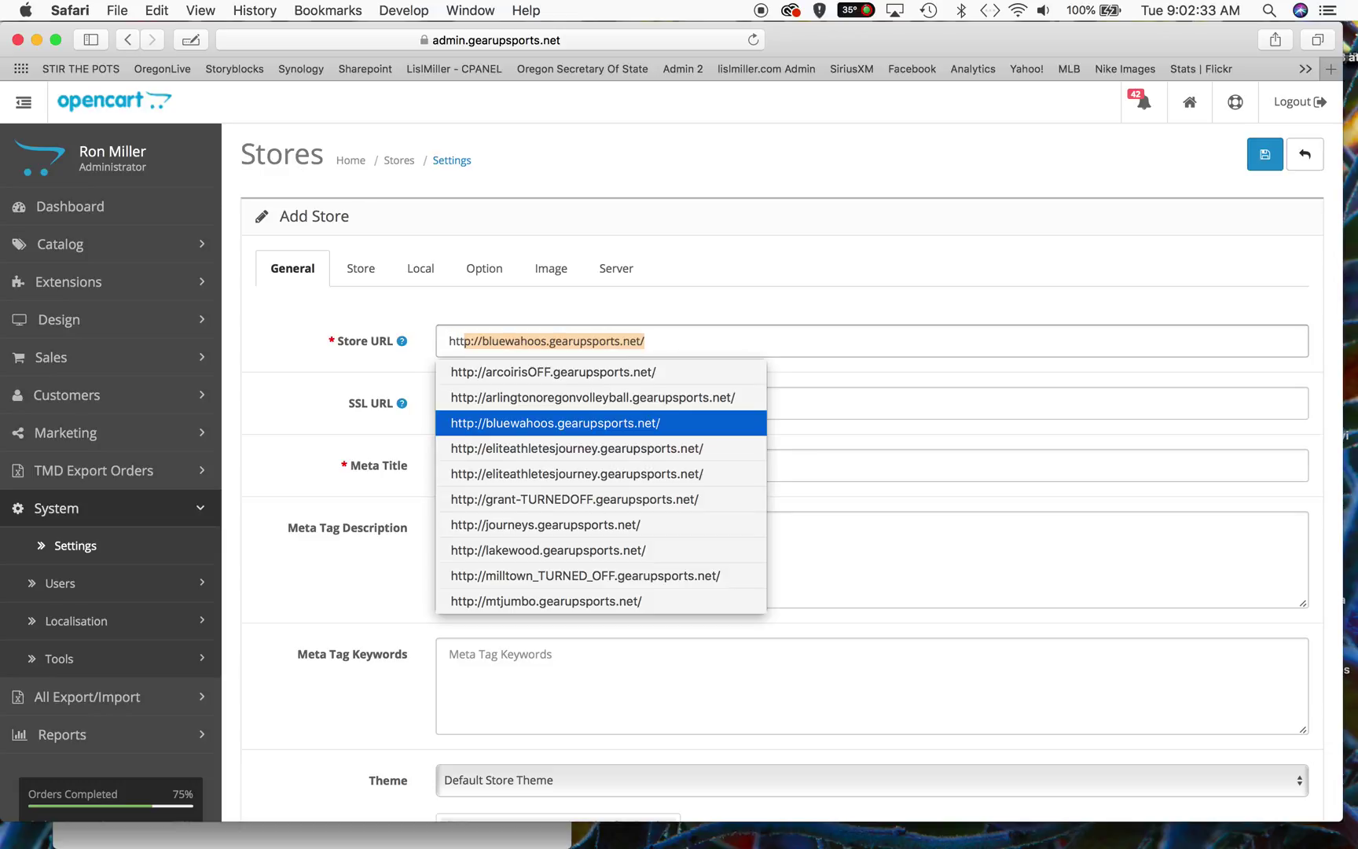
type("://calif")
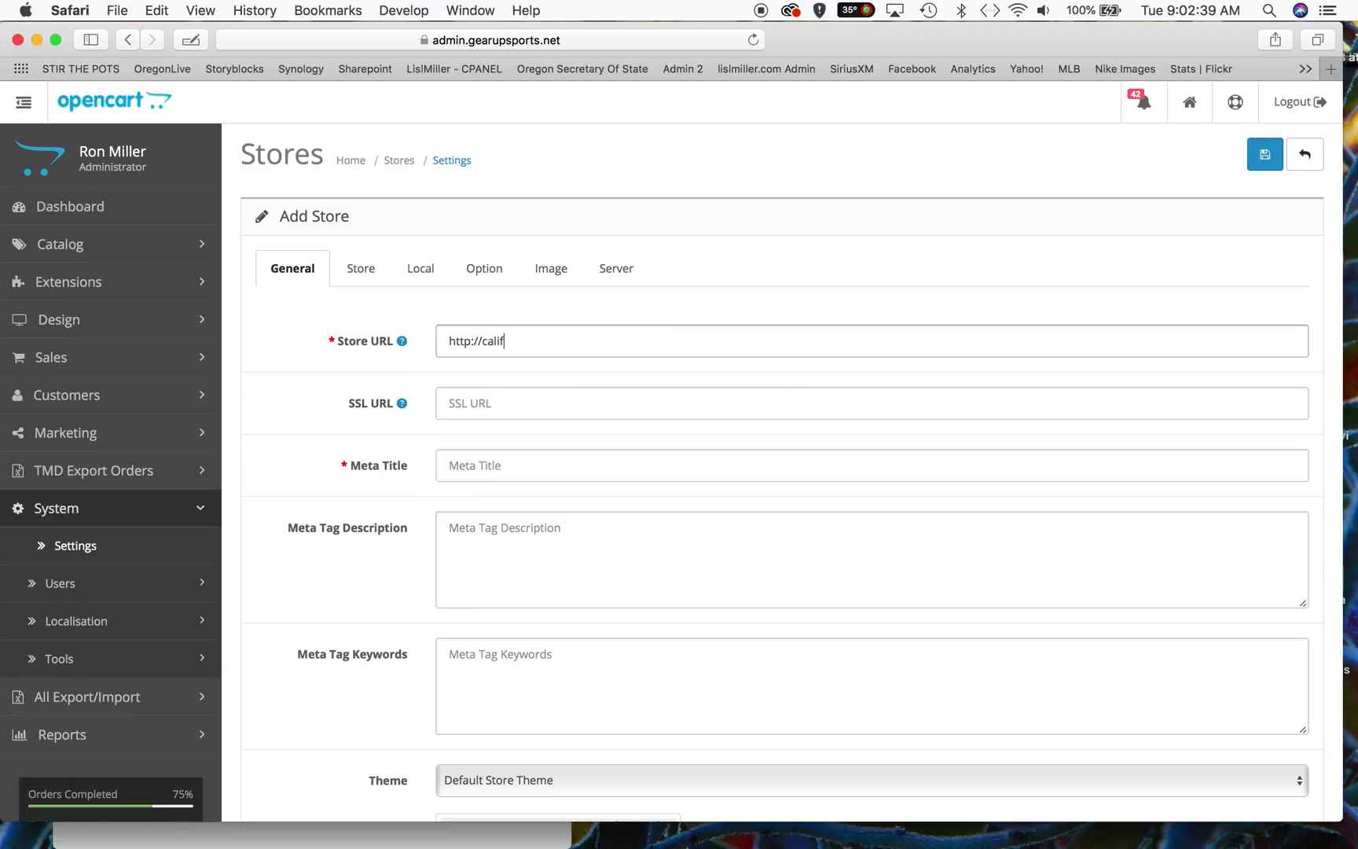
type("ornia ")
type("edfish.gearupsports.net")
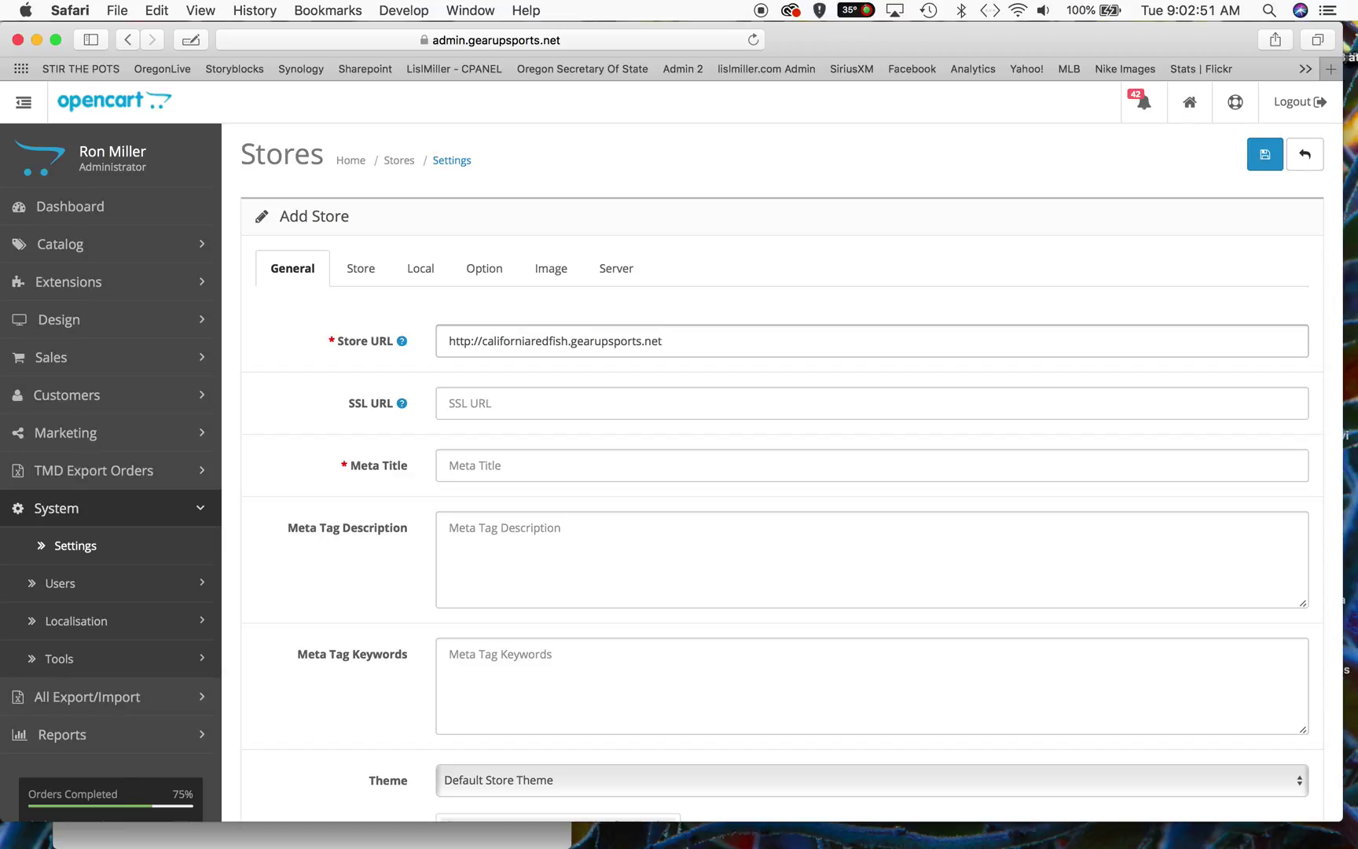
type("/")
key("super+a")
key("super+c")
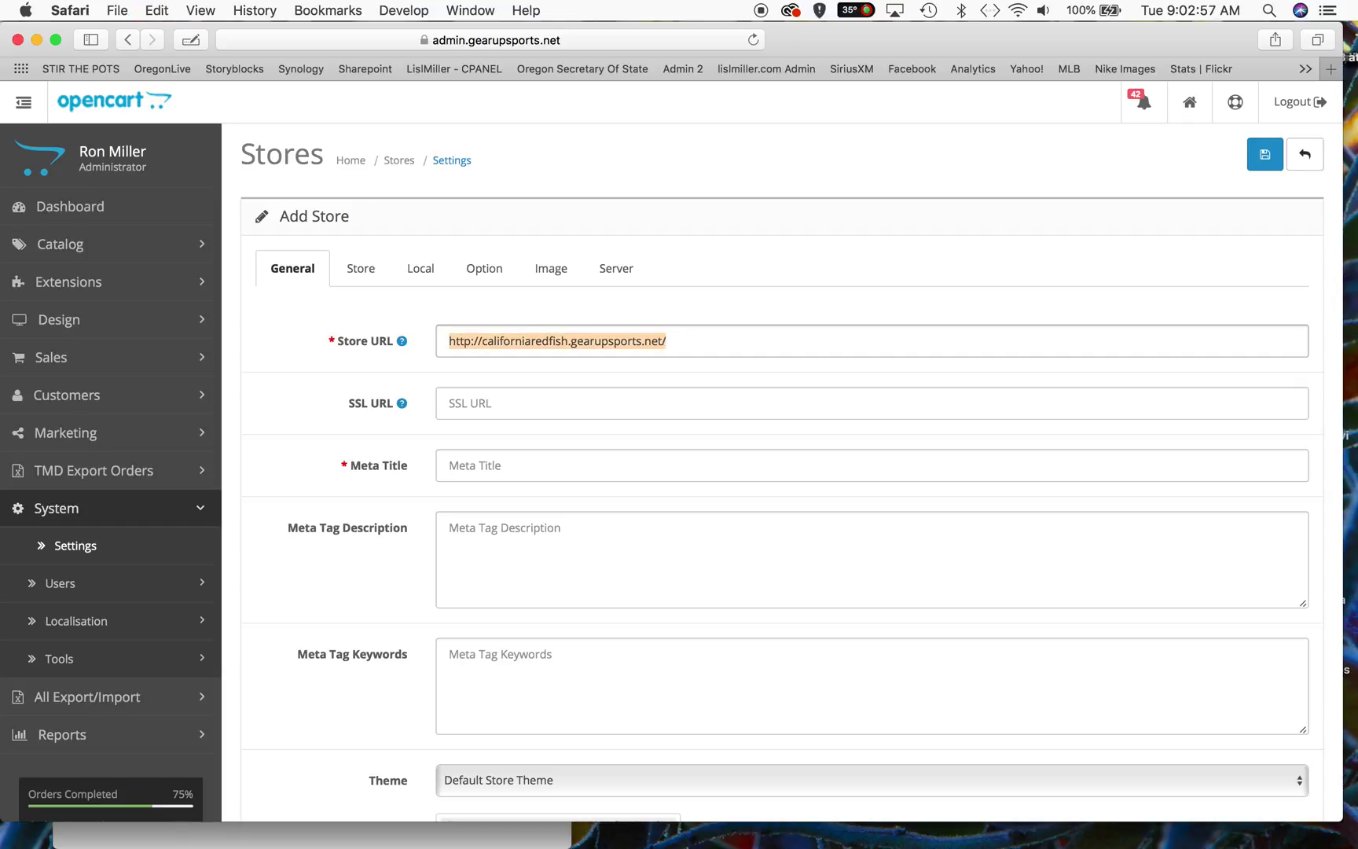
left_click(485, 402)
key("super+v")
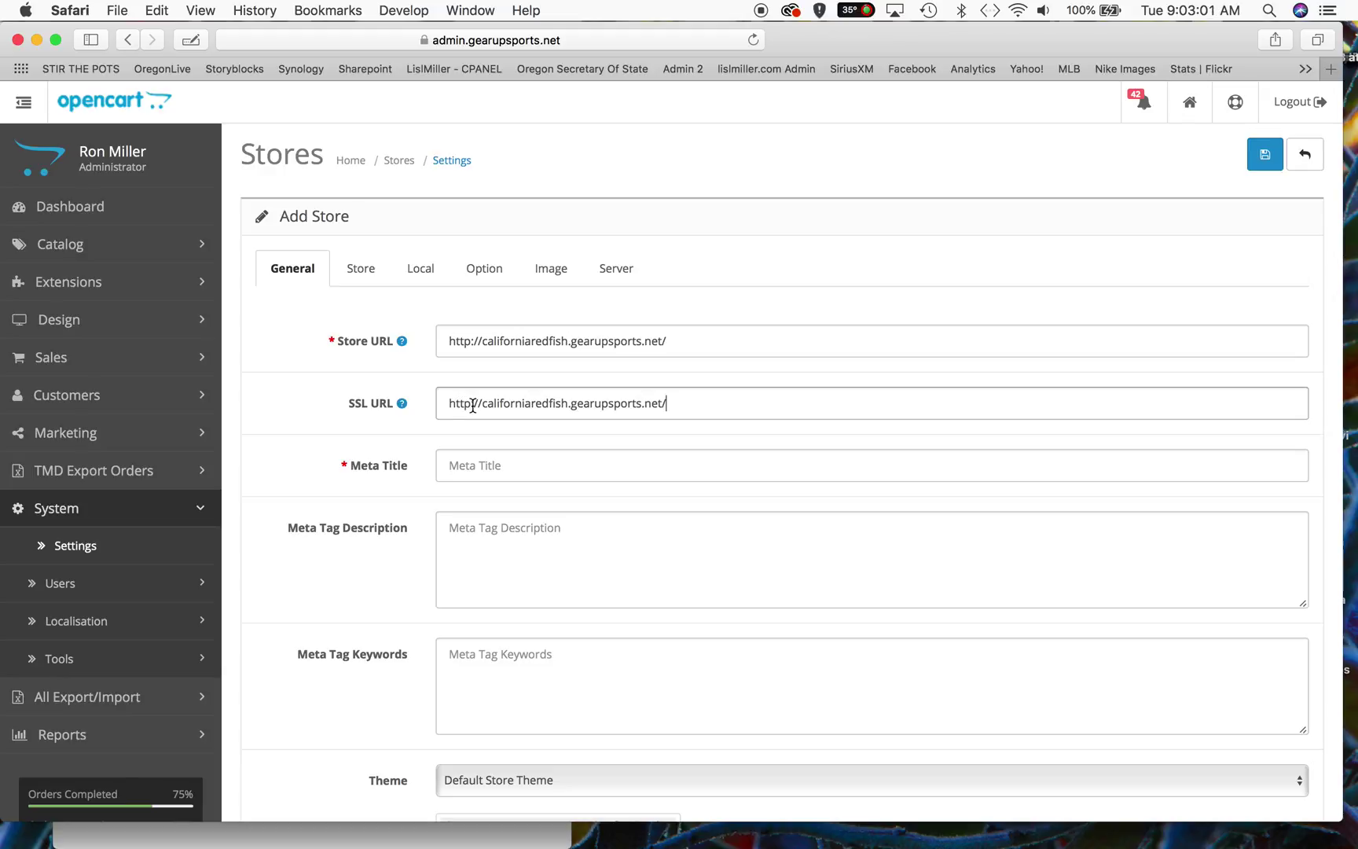
left_click(470, 403)
type("s")
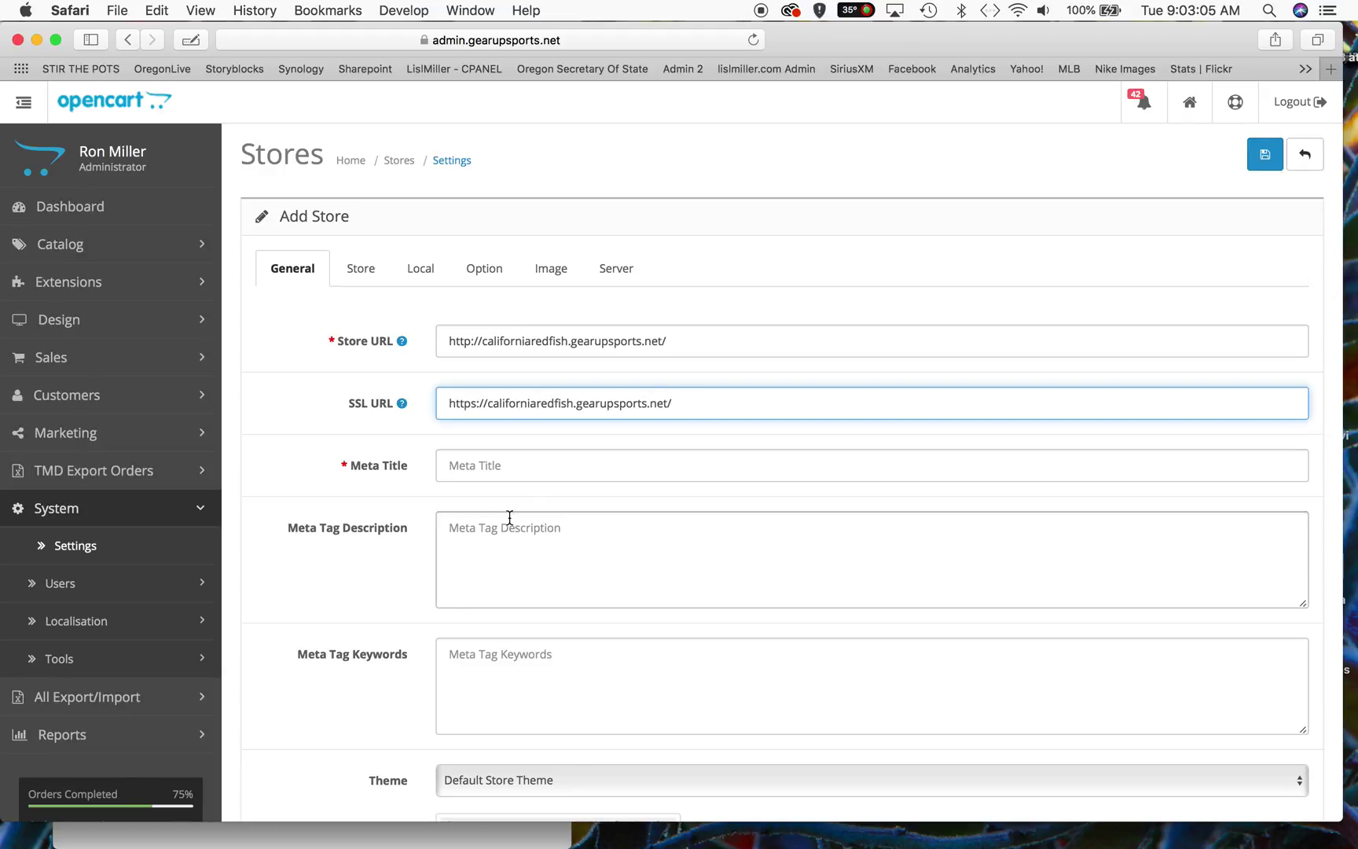
left_click(473, 465)
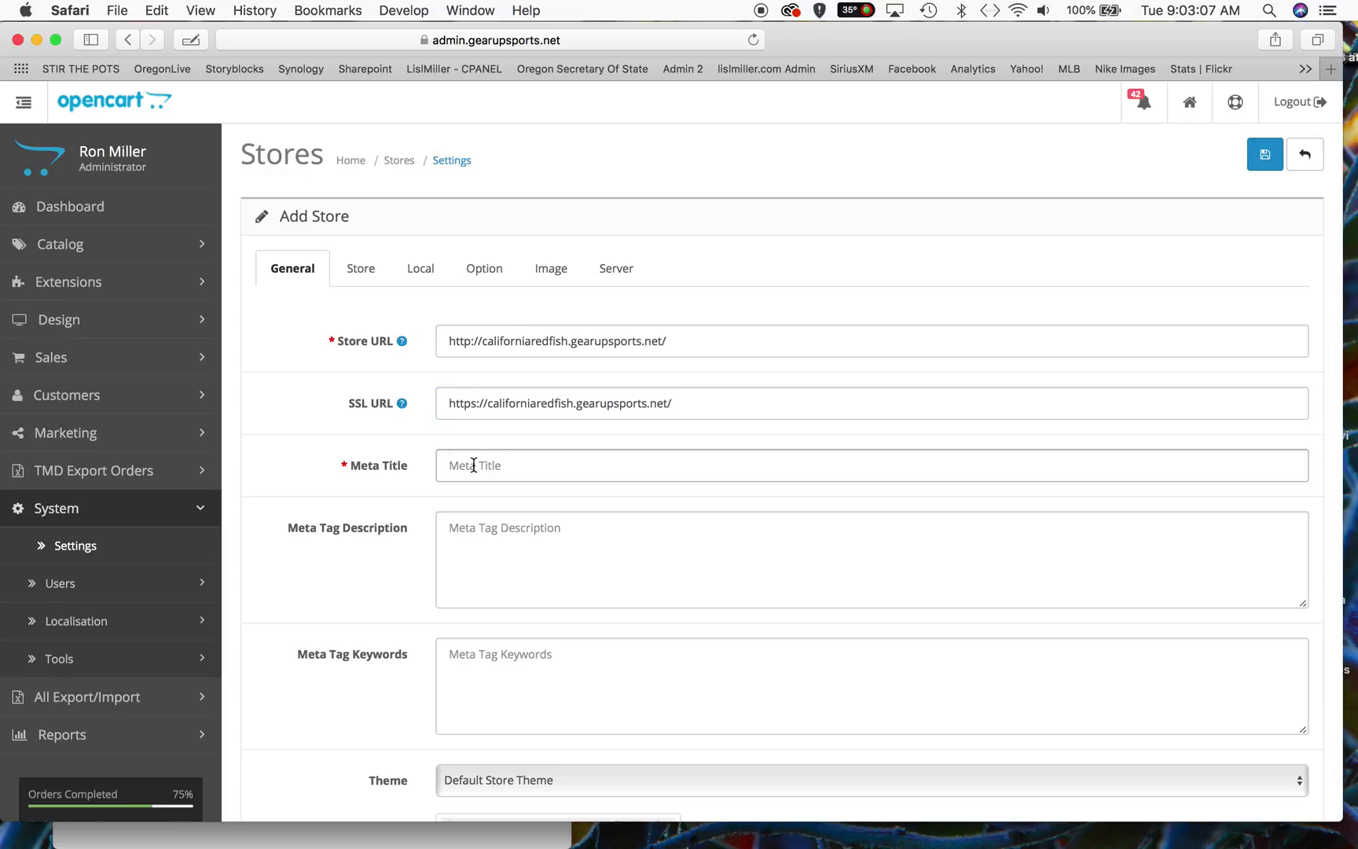
type("California Redfish Nike Performance Gear")
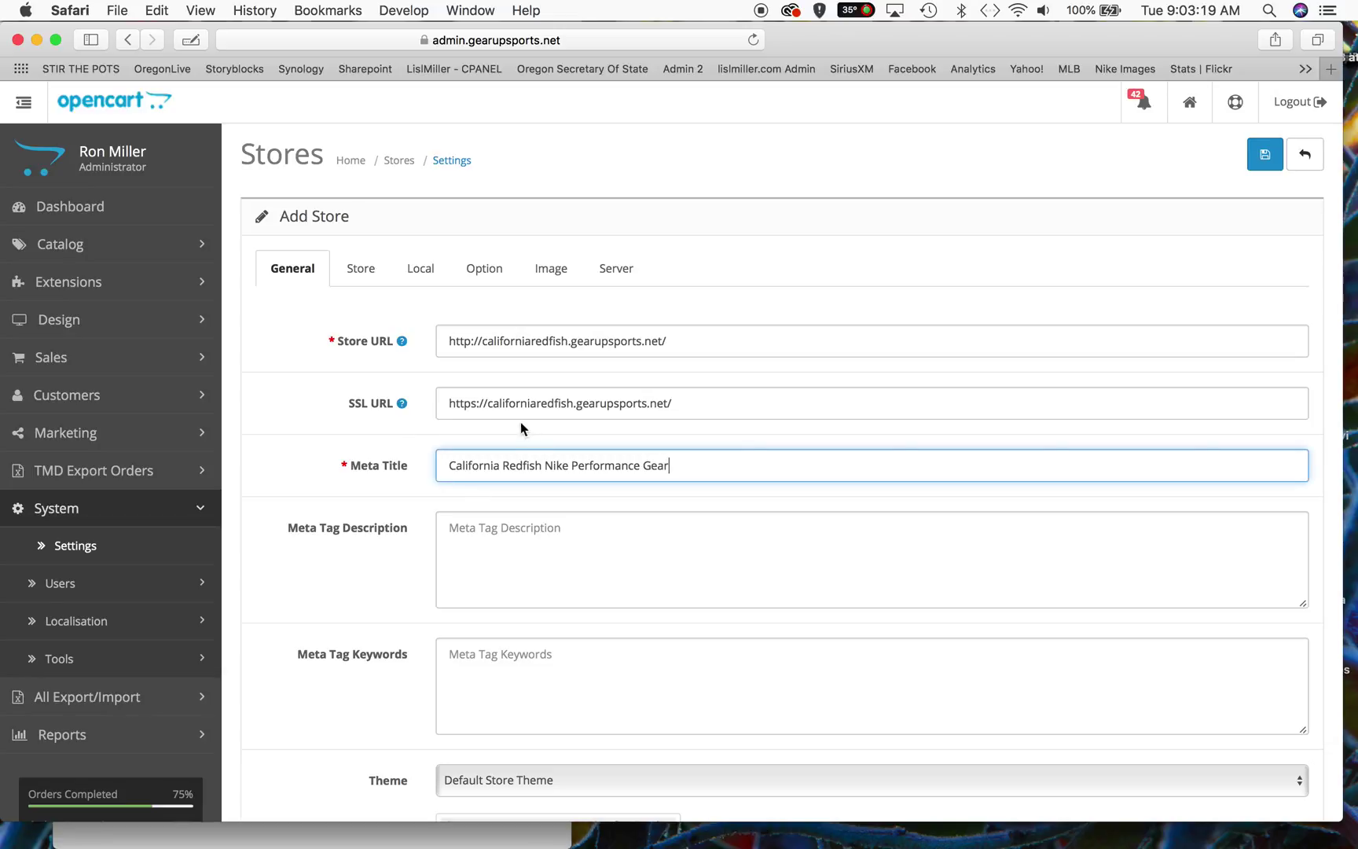
Step: In the store details, set the Store Name to "California Redfish" and the Store Owner to "Gear Up Sports"
left_click(361, 275)
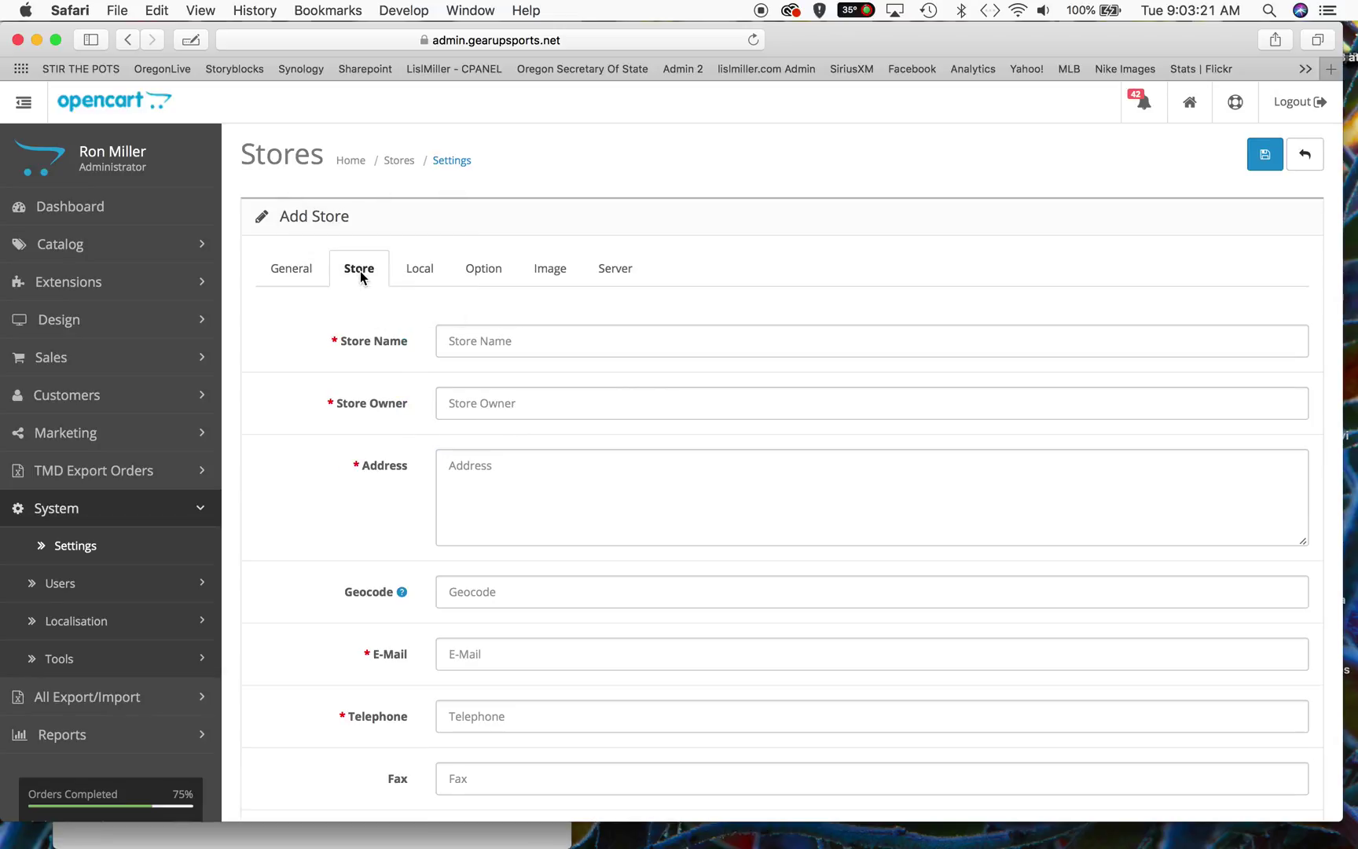
left_click(541, 344)
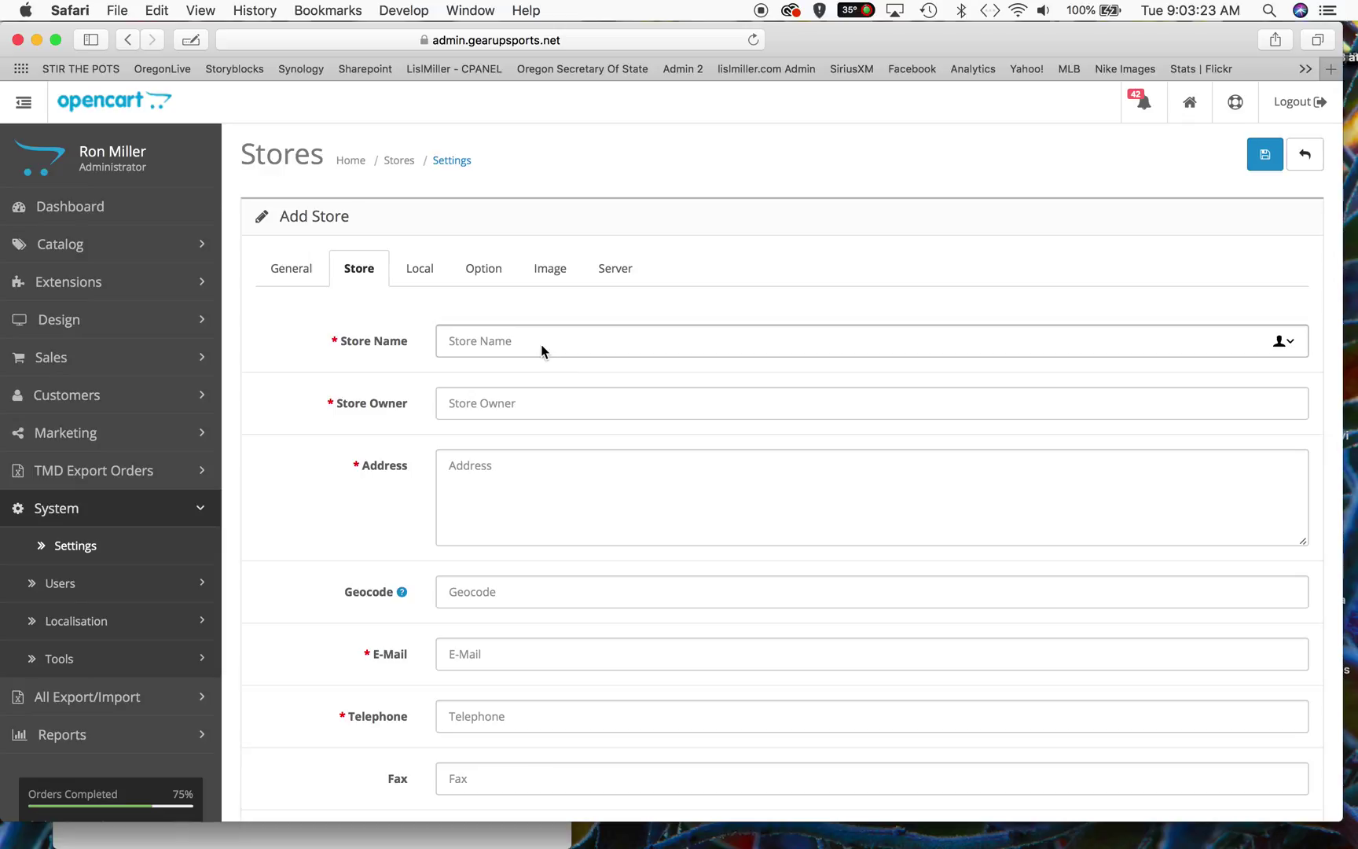
type("California Redfish")
left_click(482, 405)
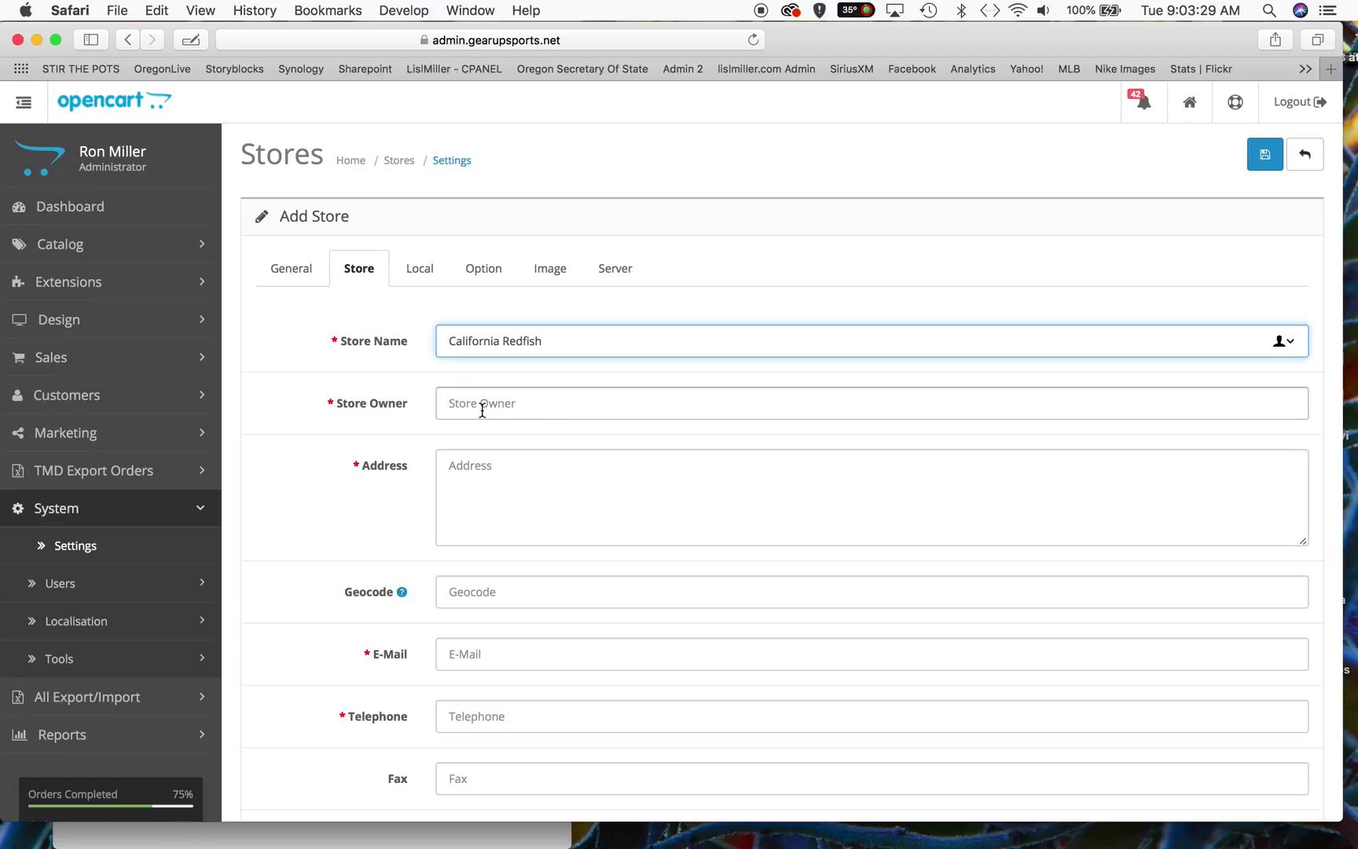
type("Gear Up Sports")
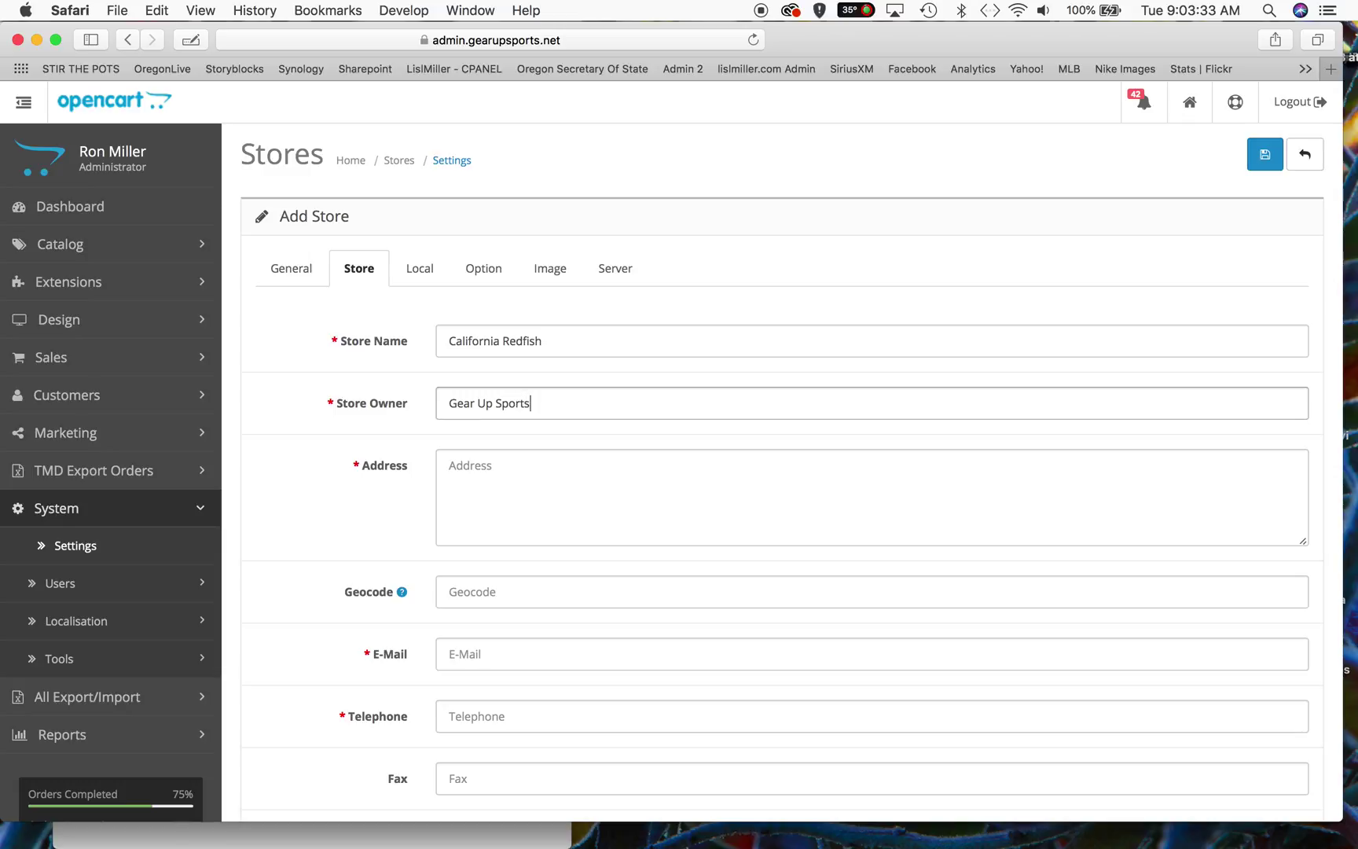
Step: Paste the business's postal address and contact details into the store's Address field
left_click(449, 465)
key("super+Tab")
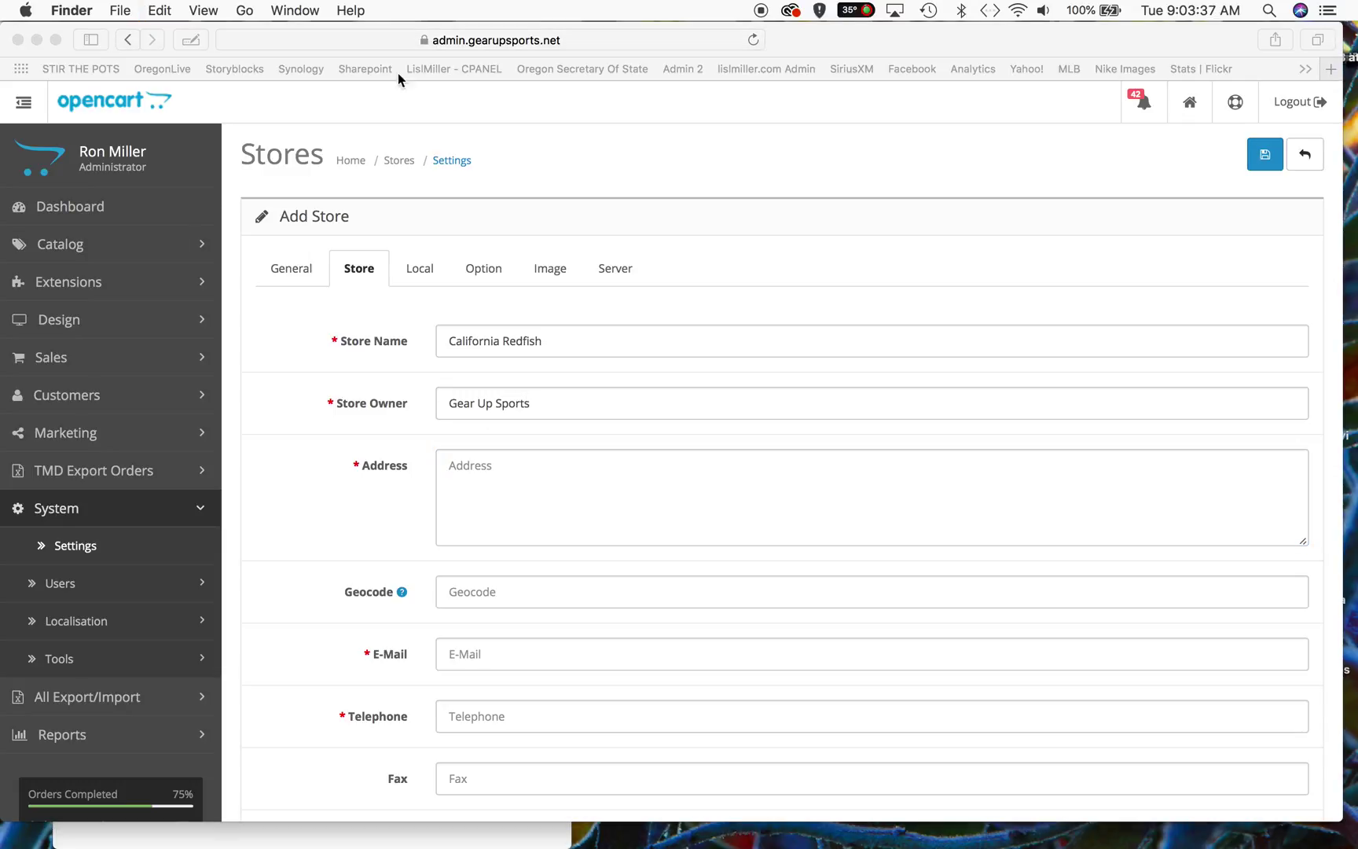
left_click(484, 475)
key("super+v")
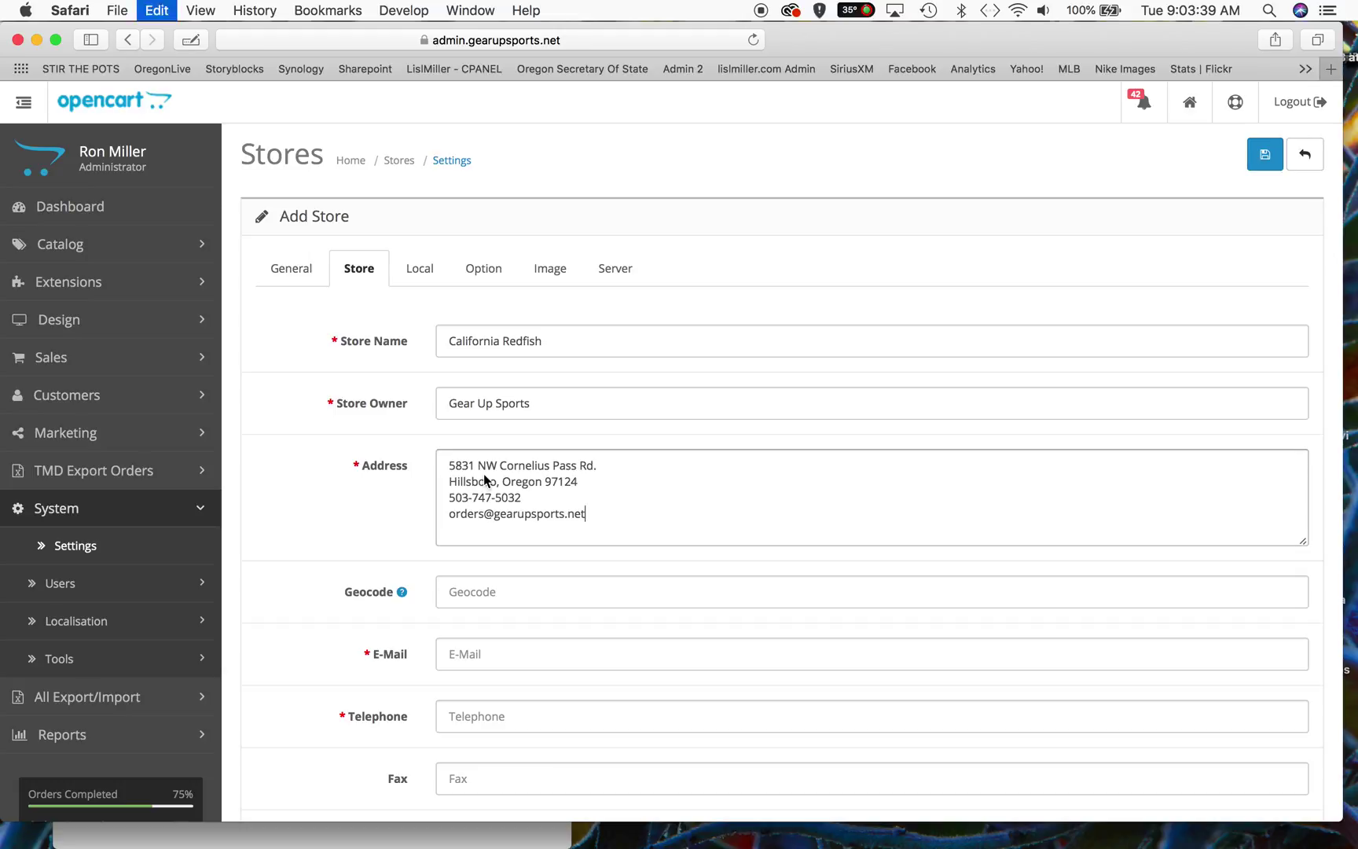
Step: Copy the e-mail address and the phone number from the Address text into the E-Mail and Telephone fields
scroll(649, 507, "down", 1)
scroll(649, 503, "down", 3)
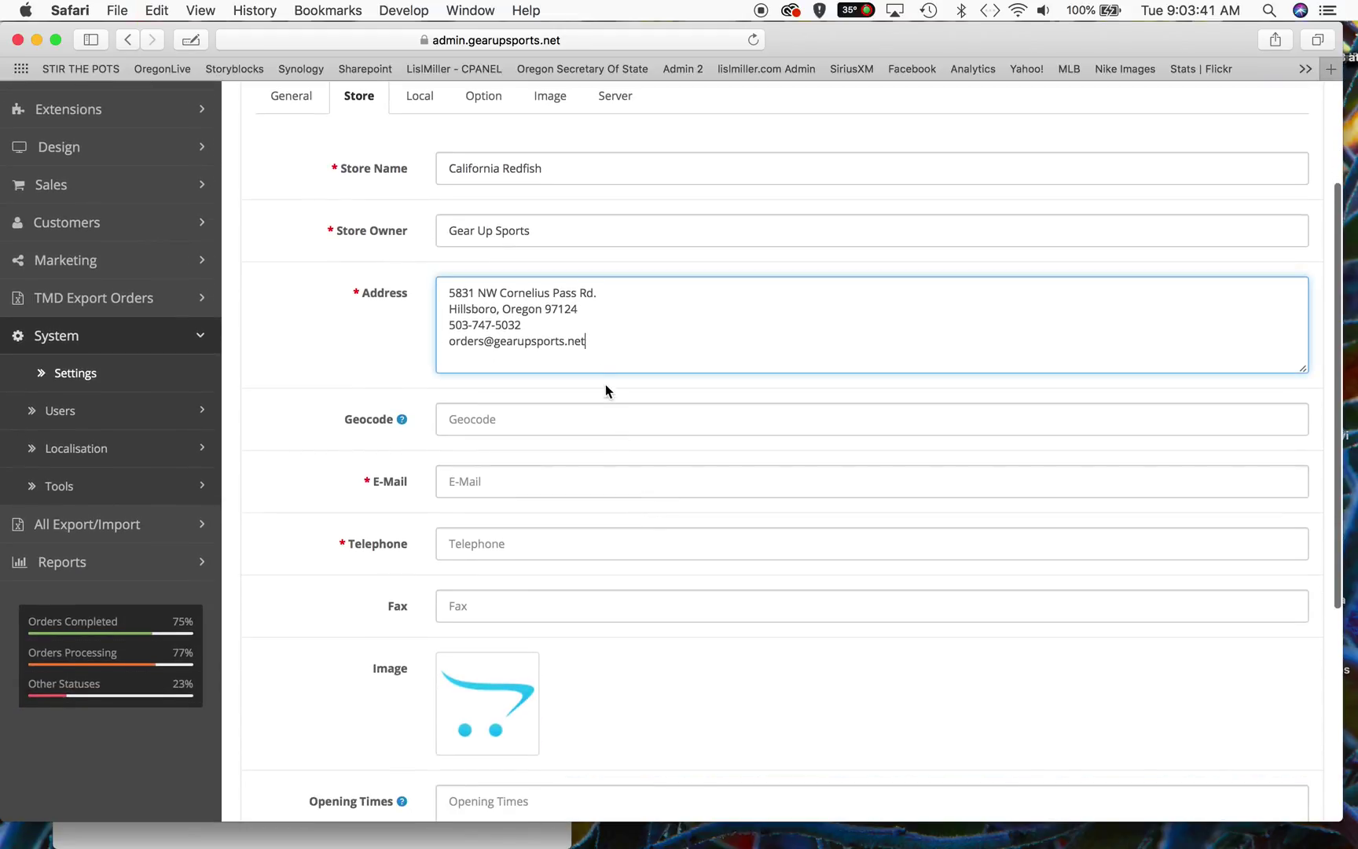
left_click_drag(601, 344, 432, 347)
key("super+c")
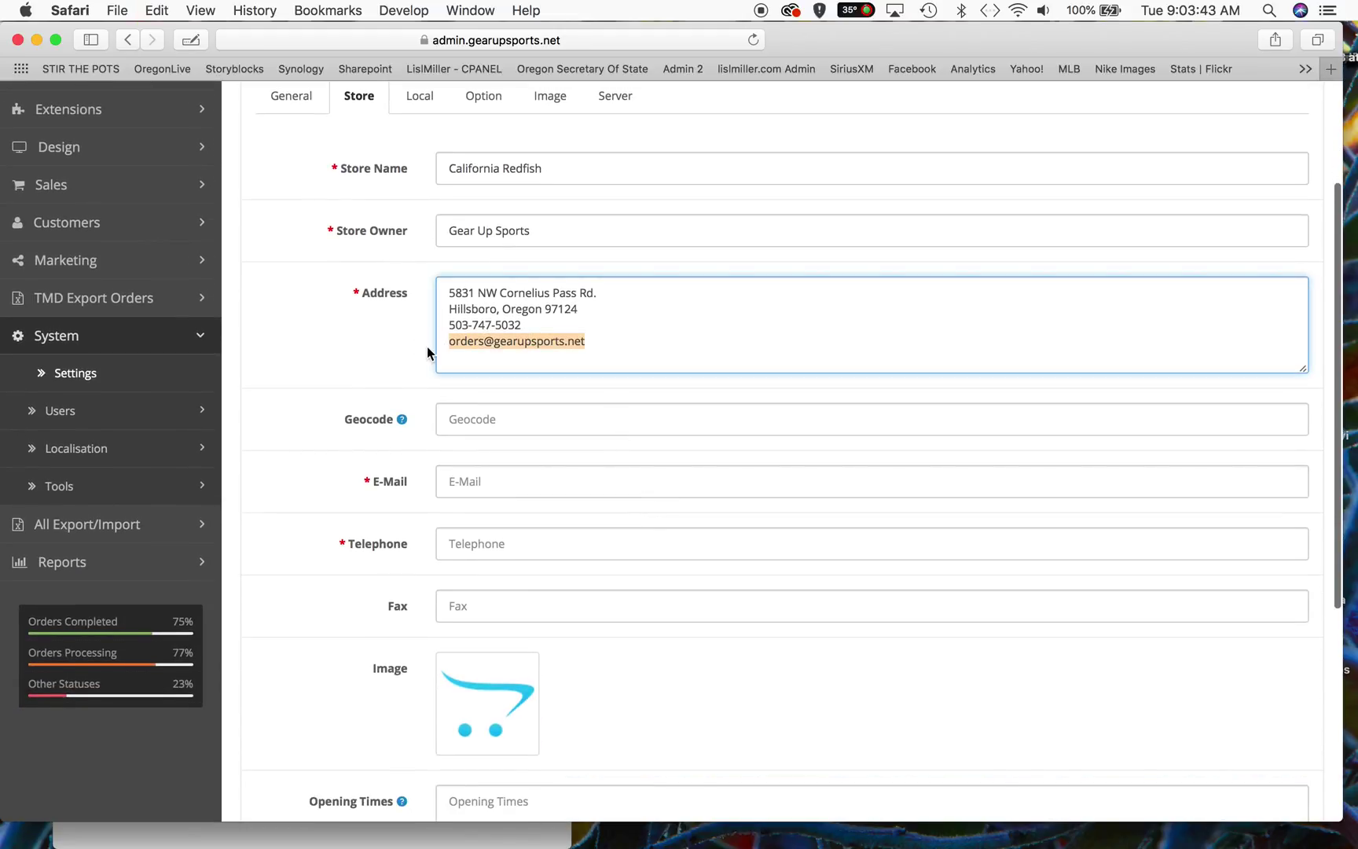
left_click(463, 484)
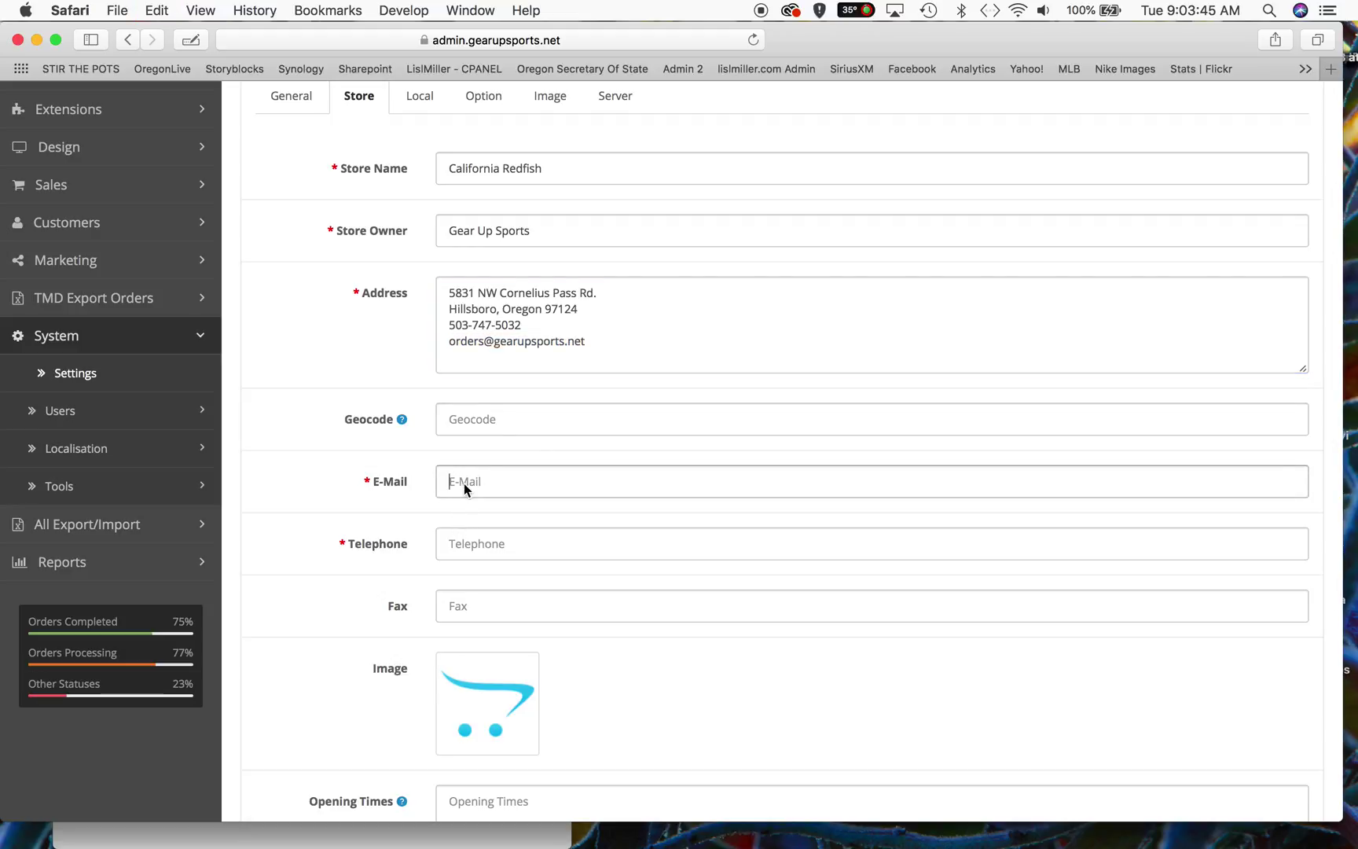
key("super+v")
left_click_drag(528, 324, 428, 319)
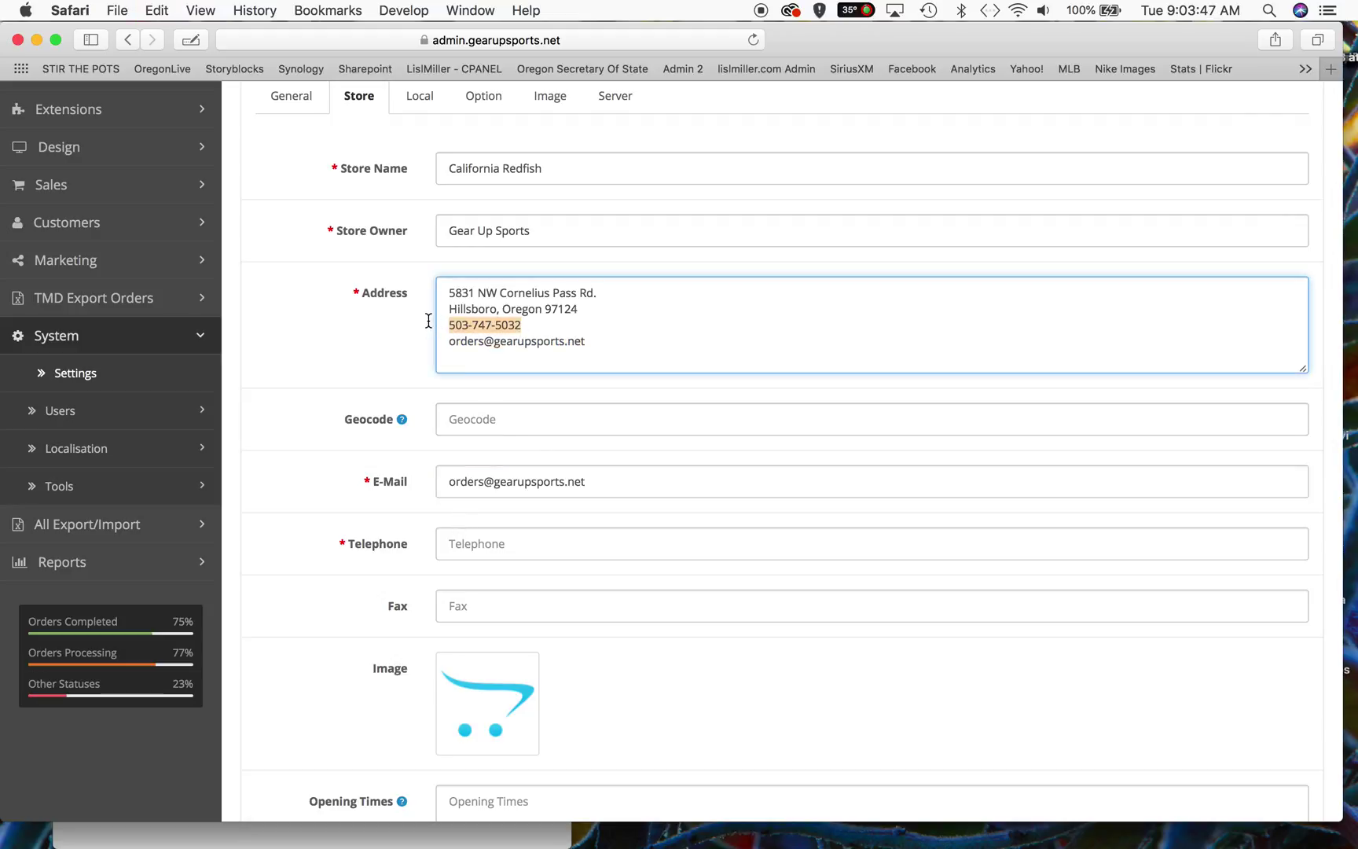
left_click(464, 546)
key("super+v")
Step: Remove the phone and e-mail lines from the Address field, leaving only the postal address
left_click_drag(589, 342, 428, 325)
key("BackSpace")
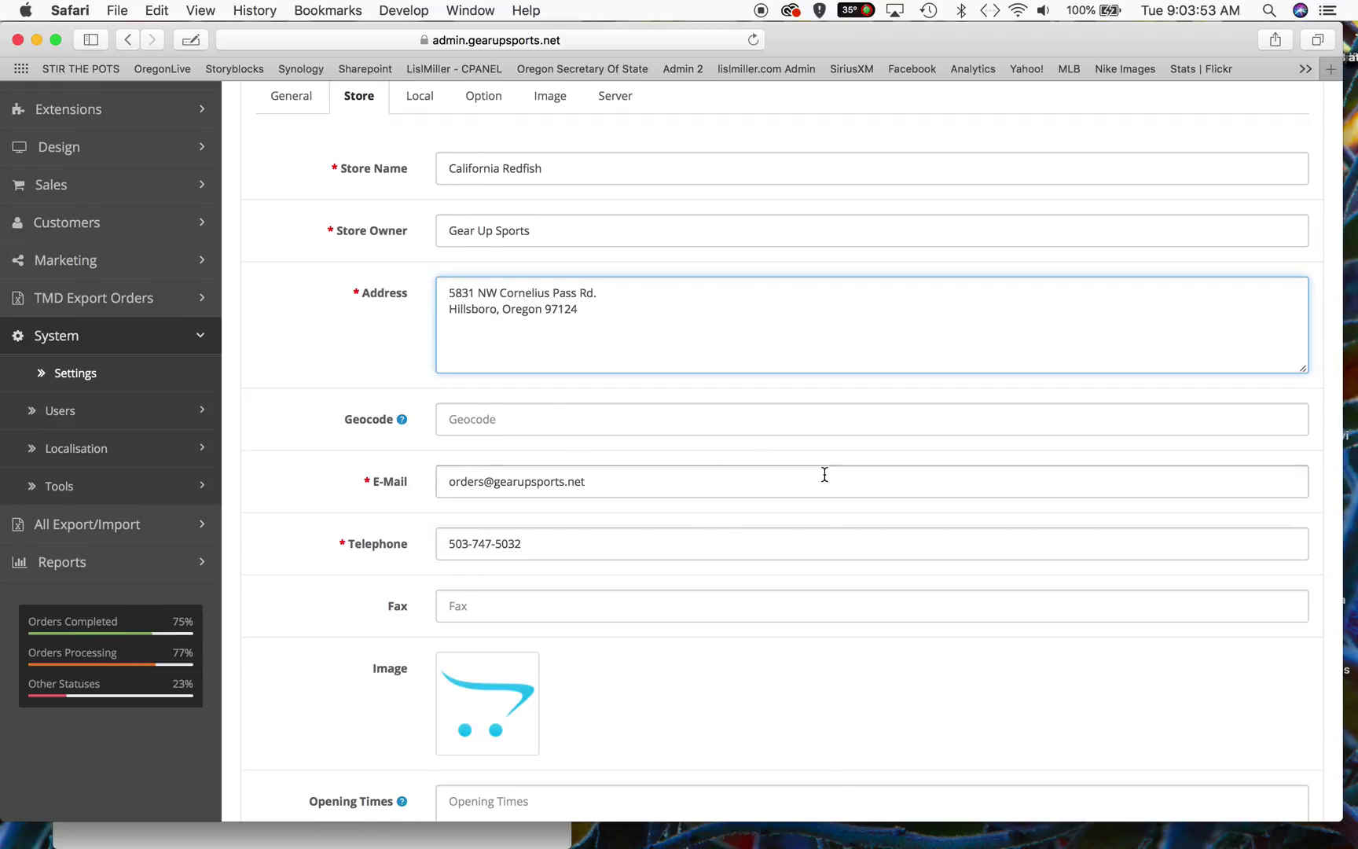
scroll(824, 473, "down", 2)
scroll(824, 473, "up", 3)
scroll(824, 474, "down", 5)
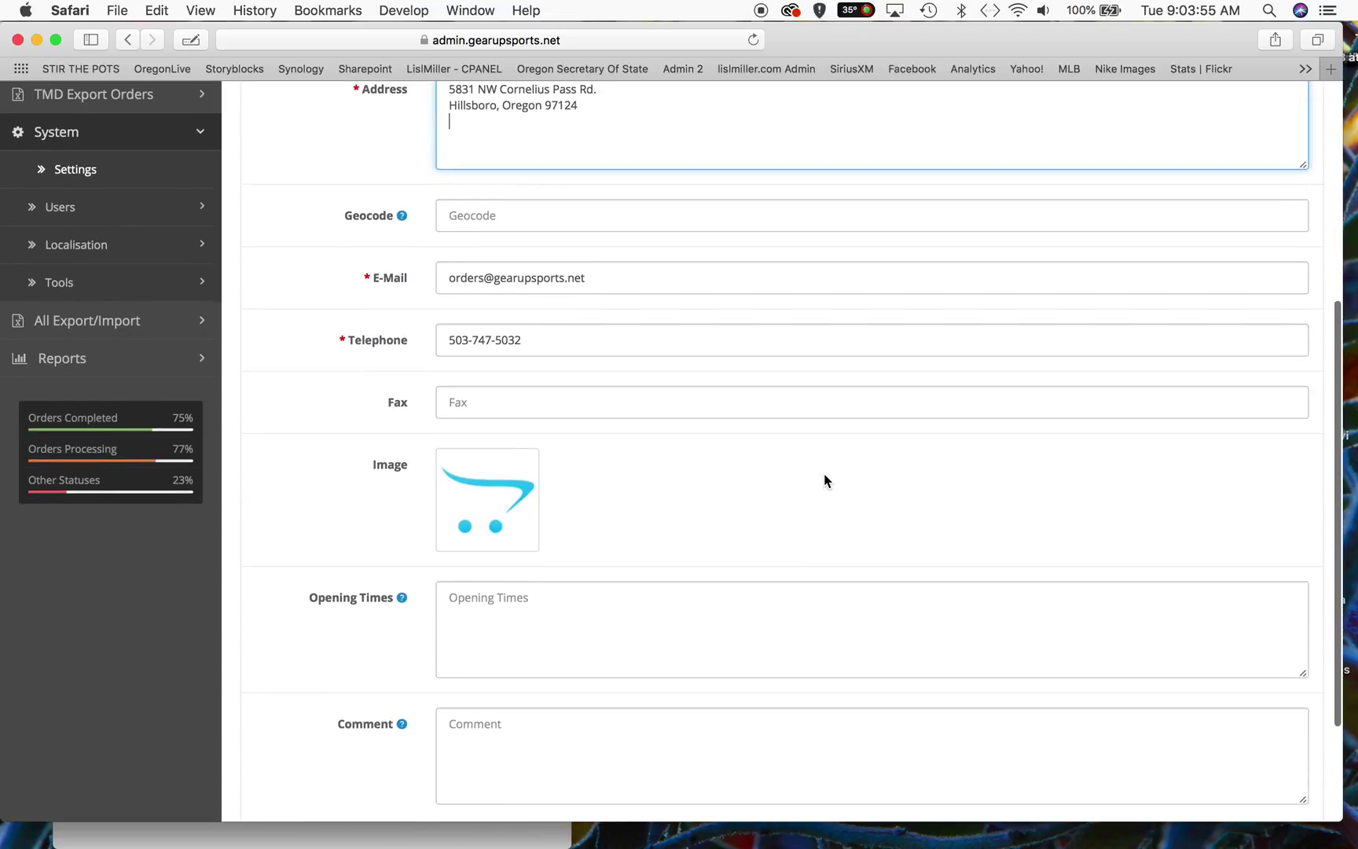
scroll(825, 478, "up", 9)
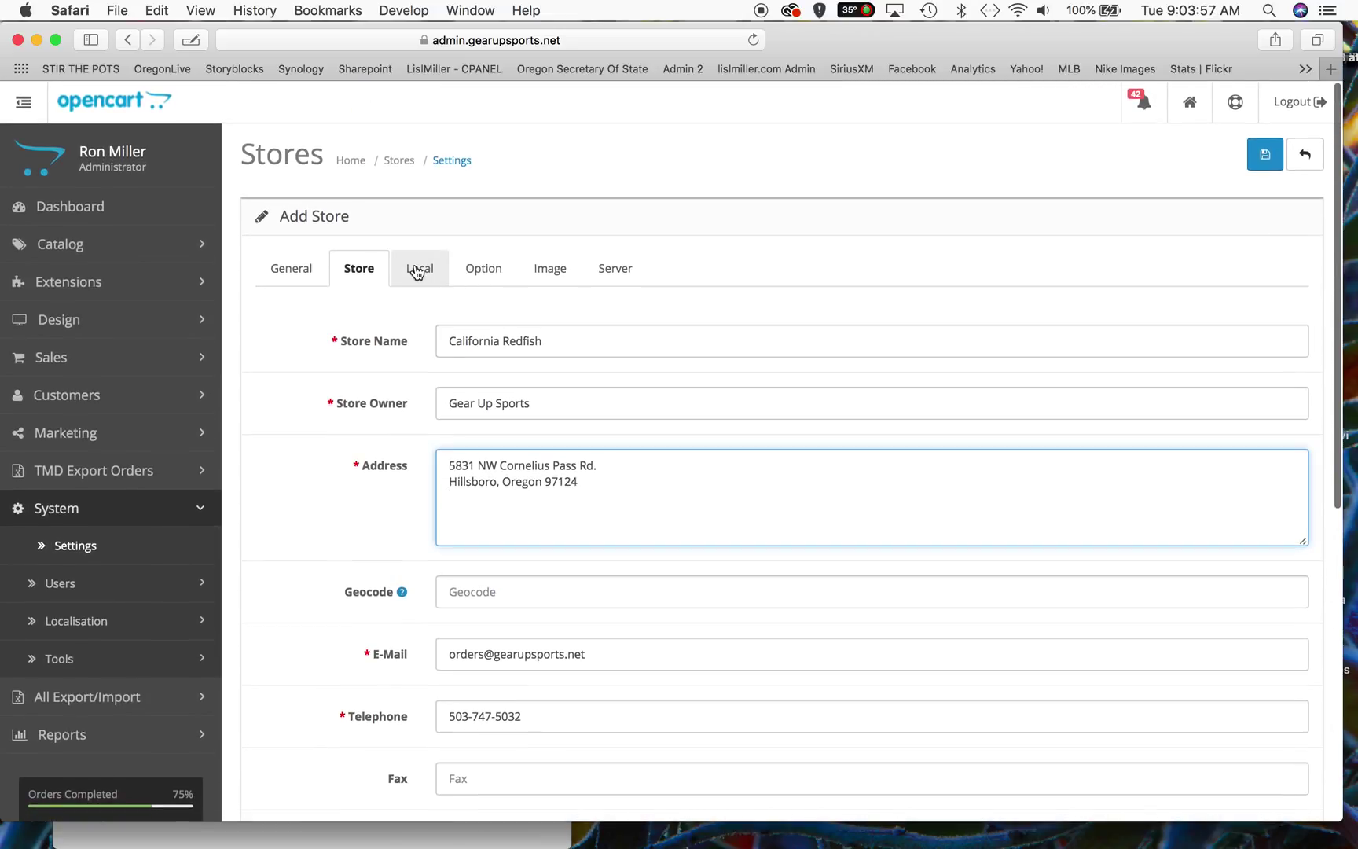
Step: Set Guest Checkout to Yes in the new store's checkout options and open the store's image settings
left_click(417, 270)
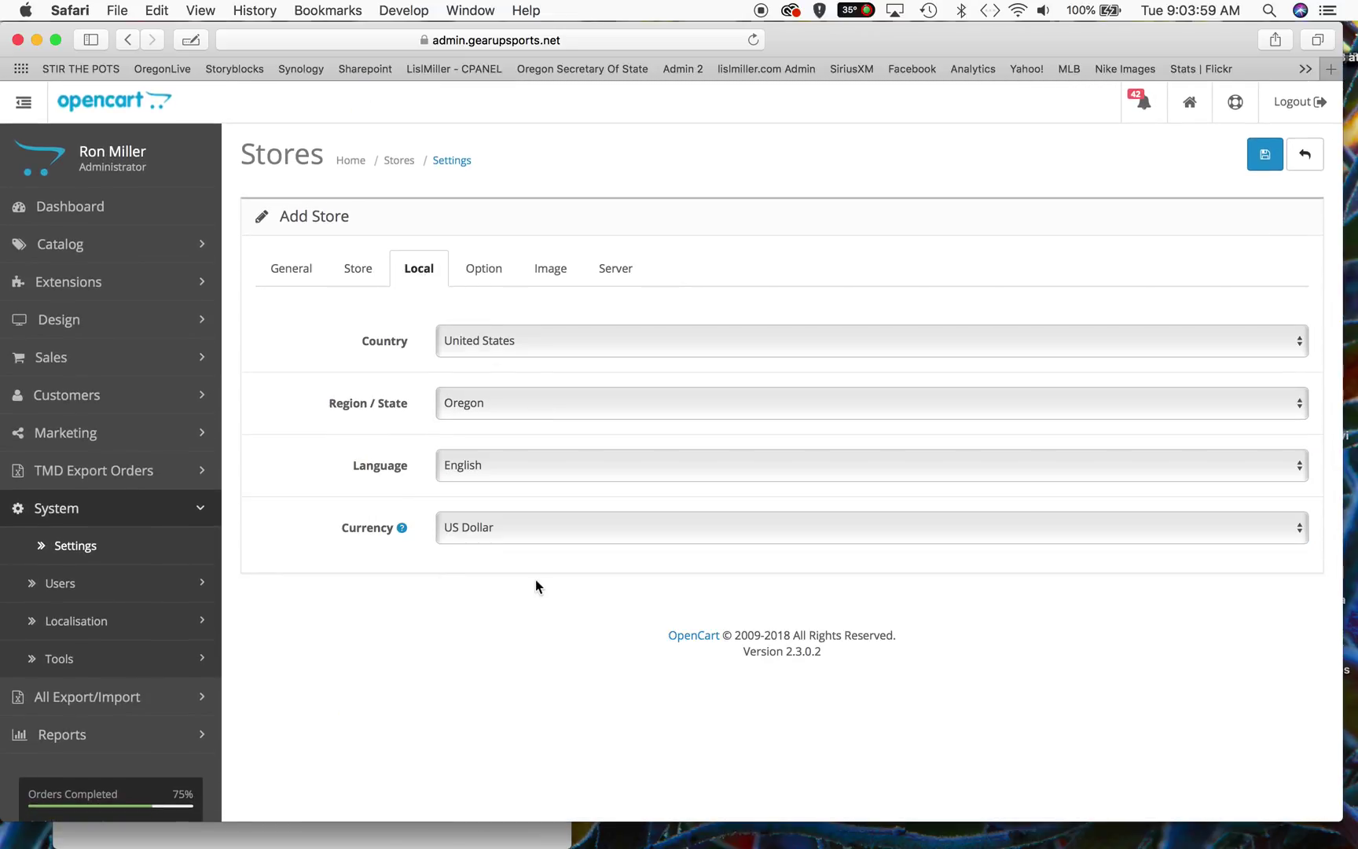
left_click(484, 269)
scroll(548, 491, "down", 5)
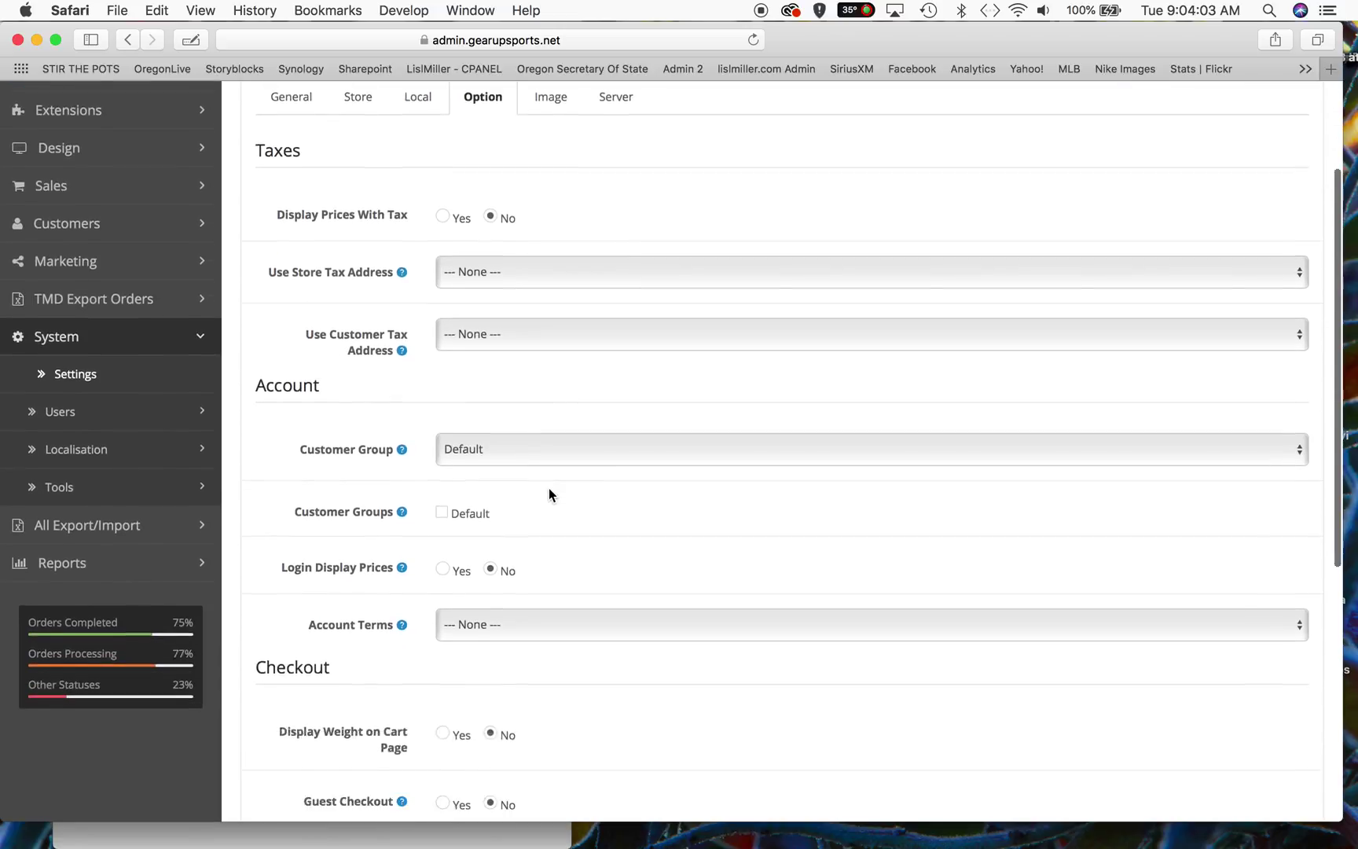
scroll(549, 494, "down", 3)
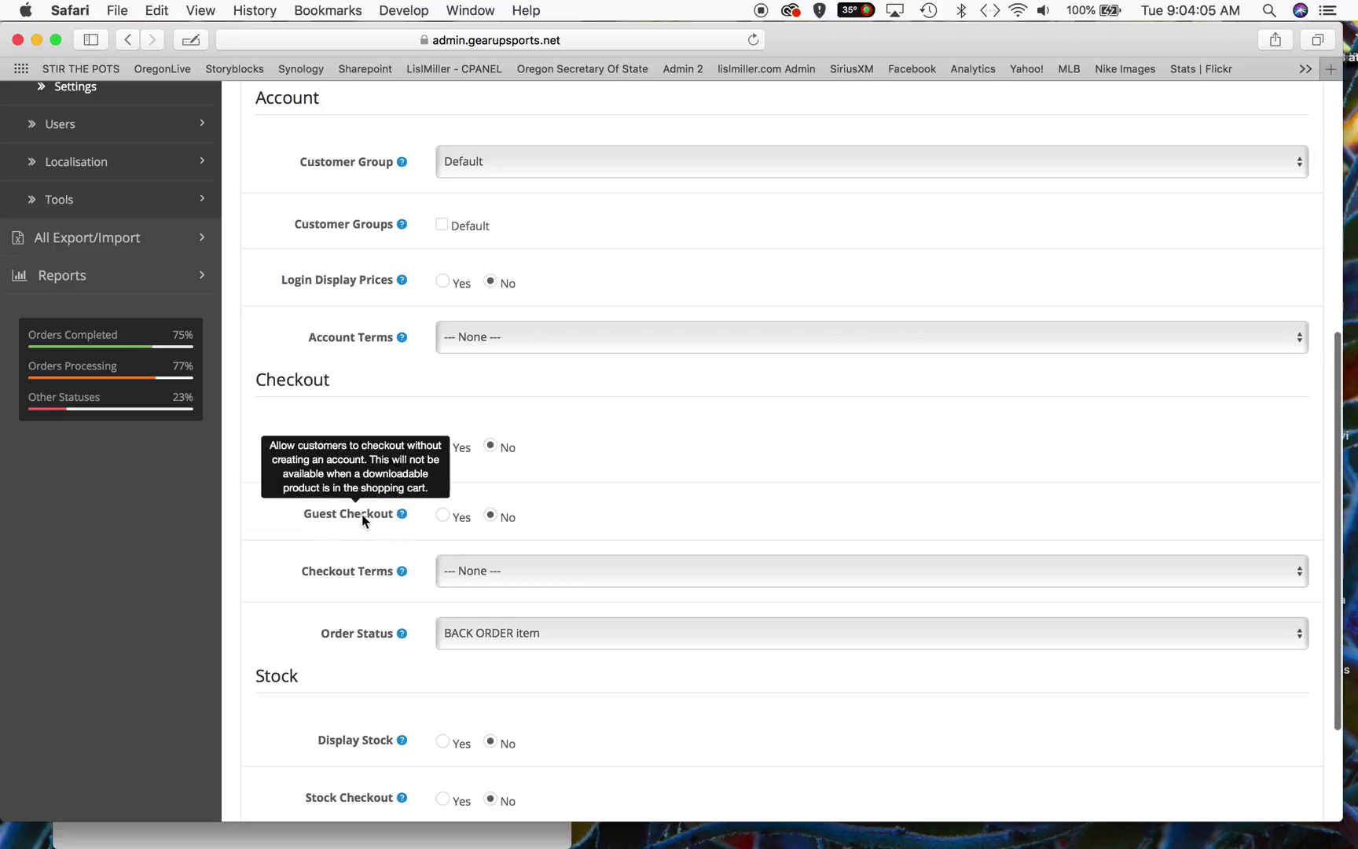
left_click(444, 514)
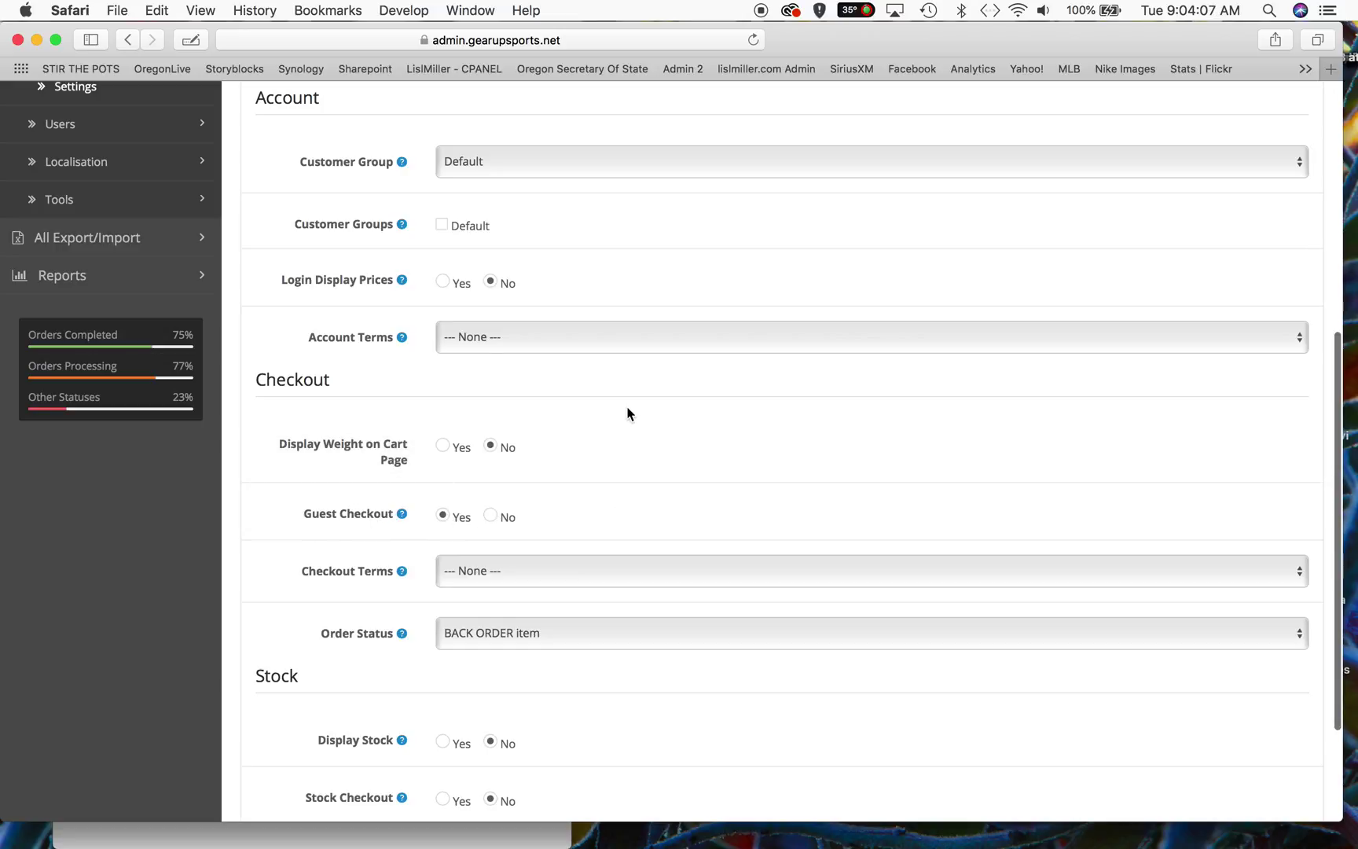
scroll(627, 412, "up", 10)
left_click(554, 271)
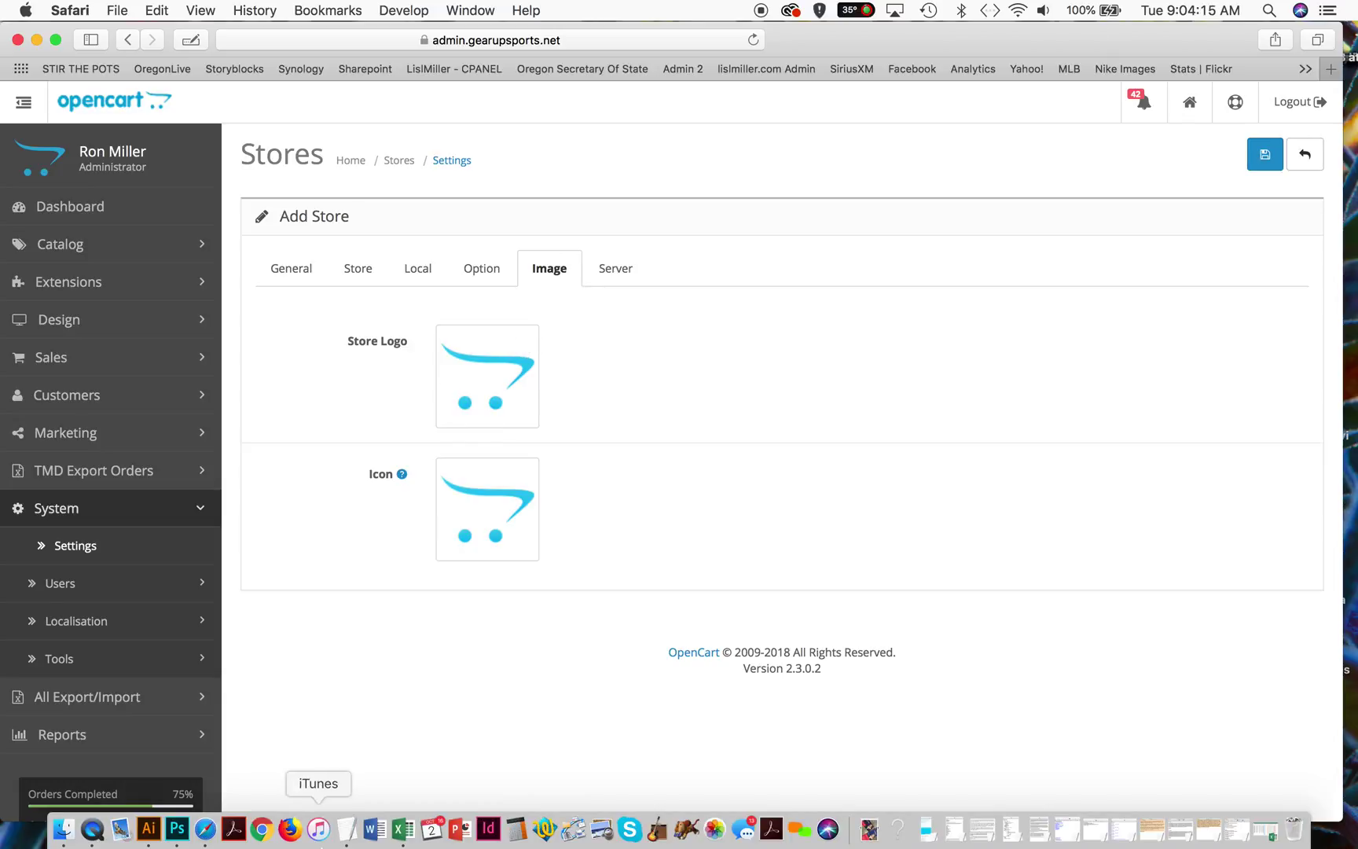
Step: Switch to Photoshop, show the Scarlet layer in Logo200.psd and replace the Small Type text with "CALIFORNIA" and "REDFISH" on two lines
left_click(177, 831)
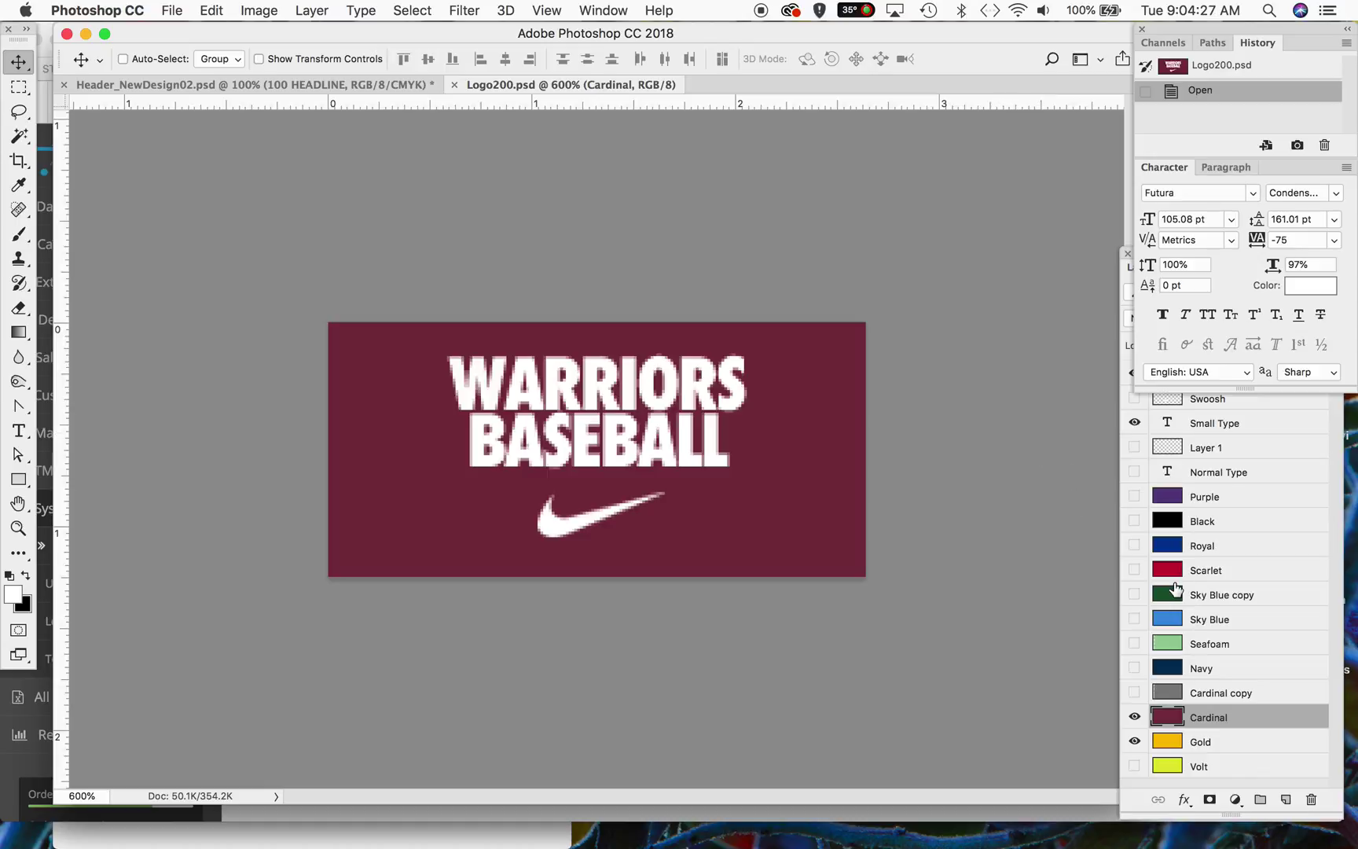
left_click(1134, 570)
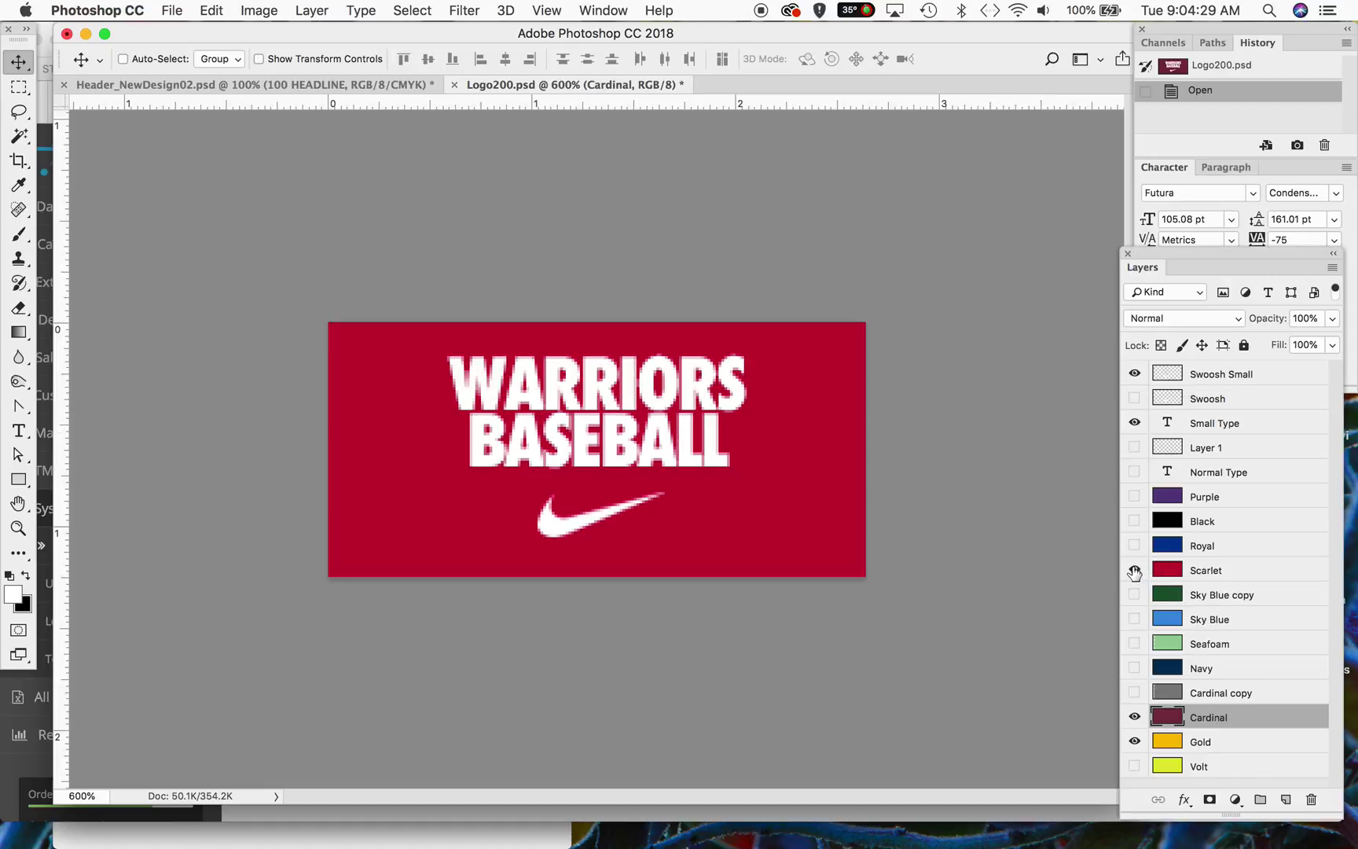
double_click(1168, 425)
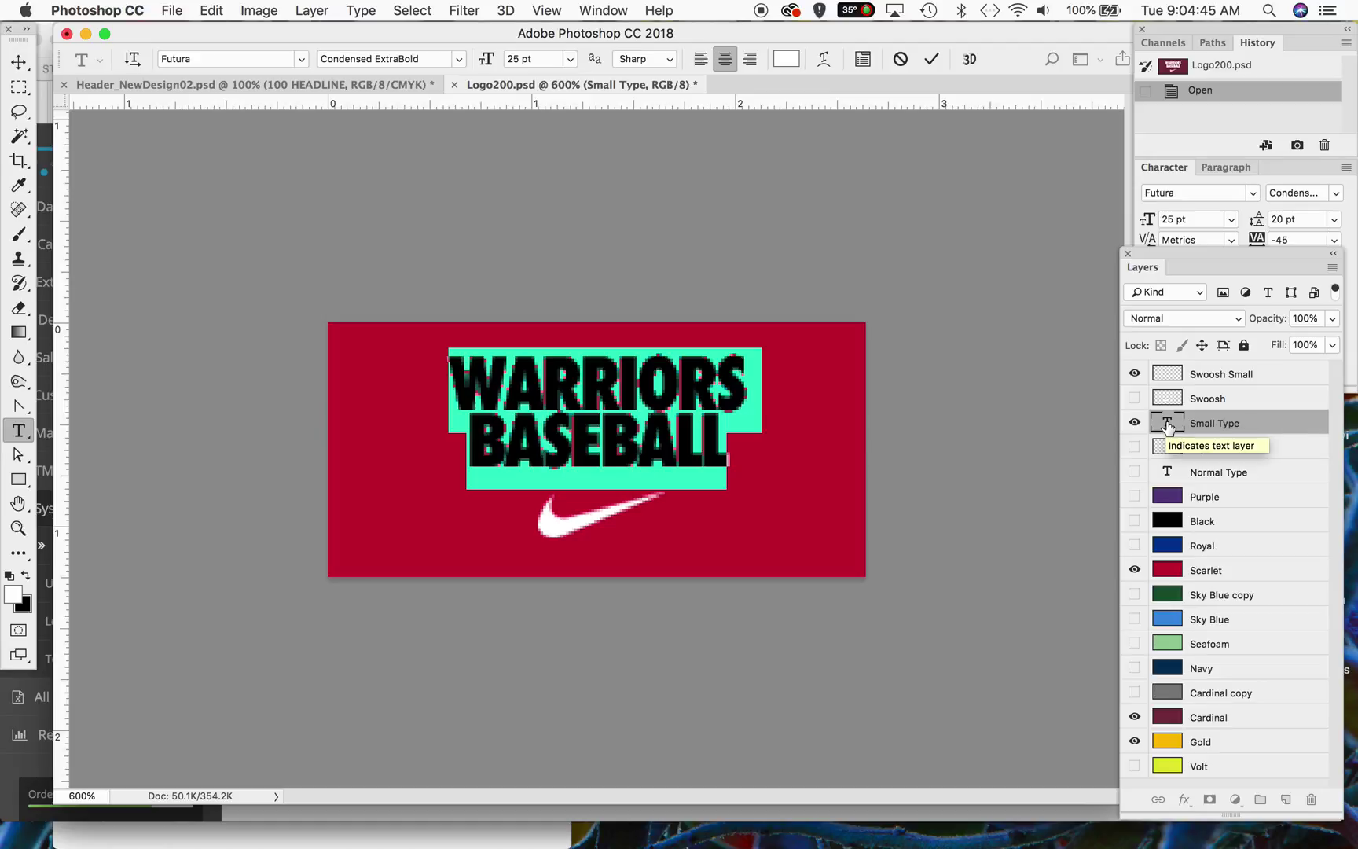
type("CA")
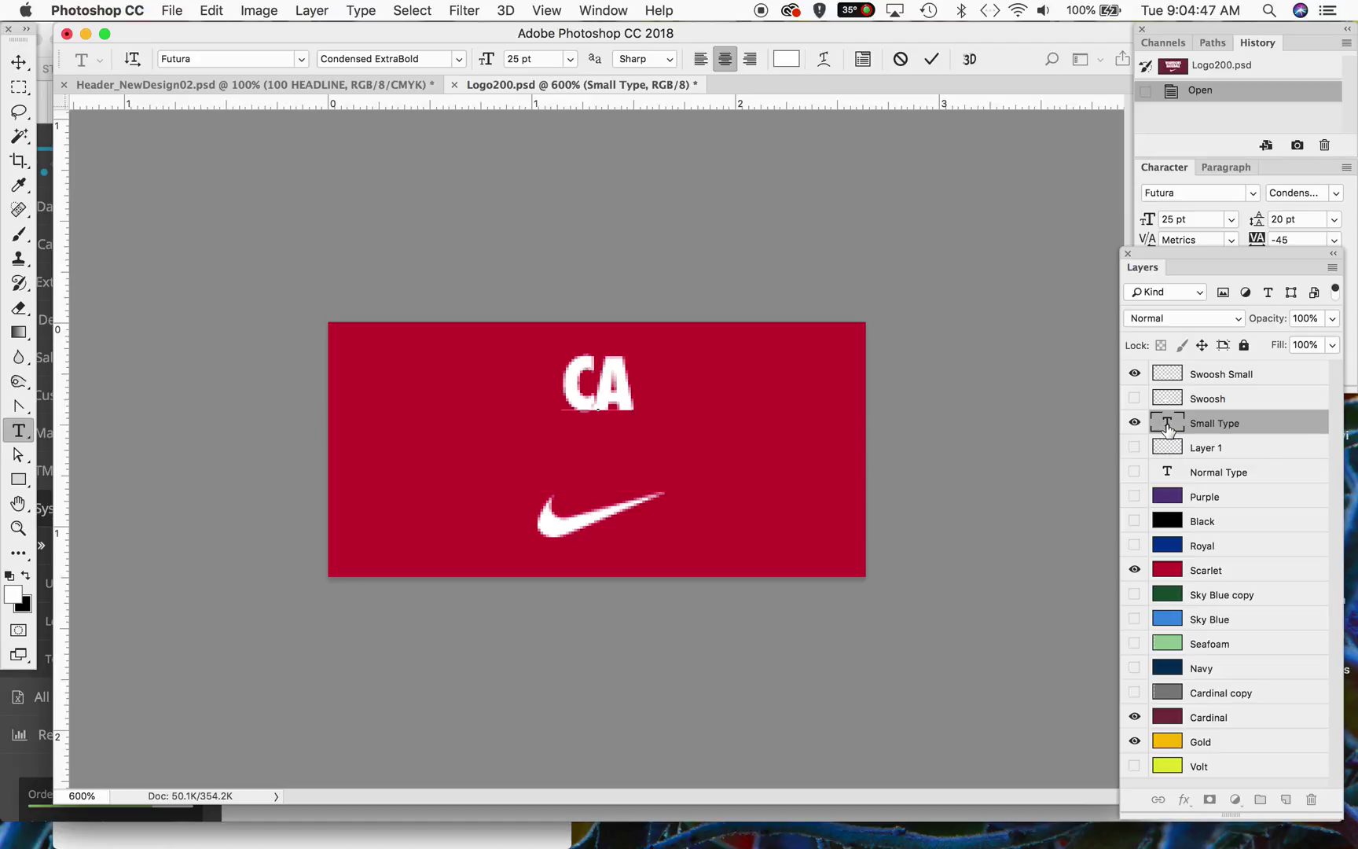
type("LIFOR")
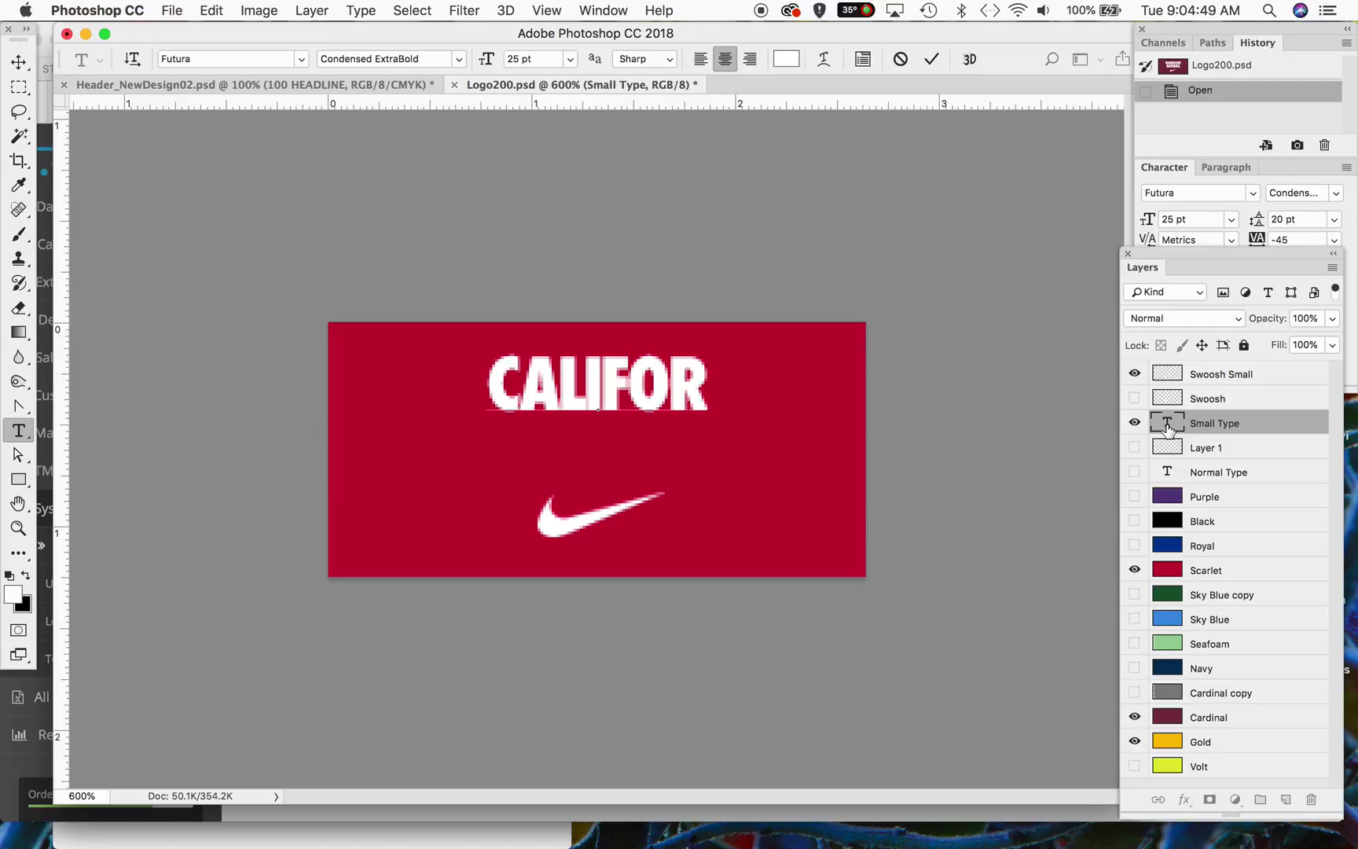
type("NIA")
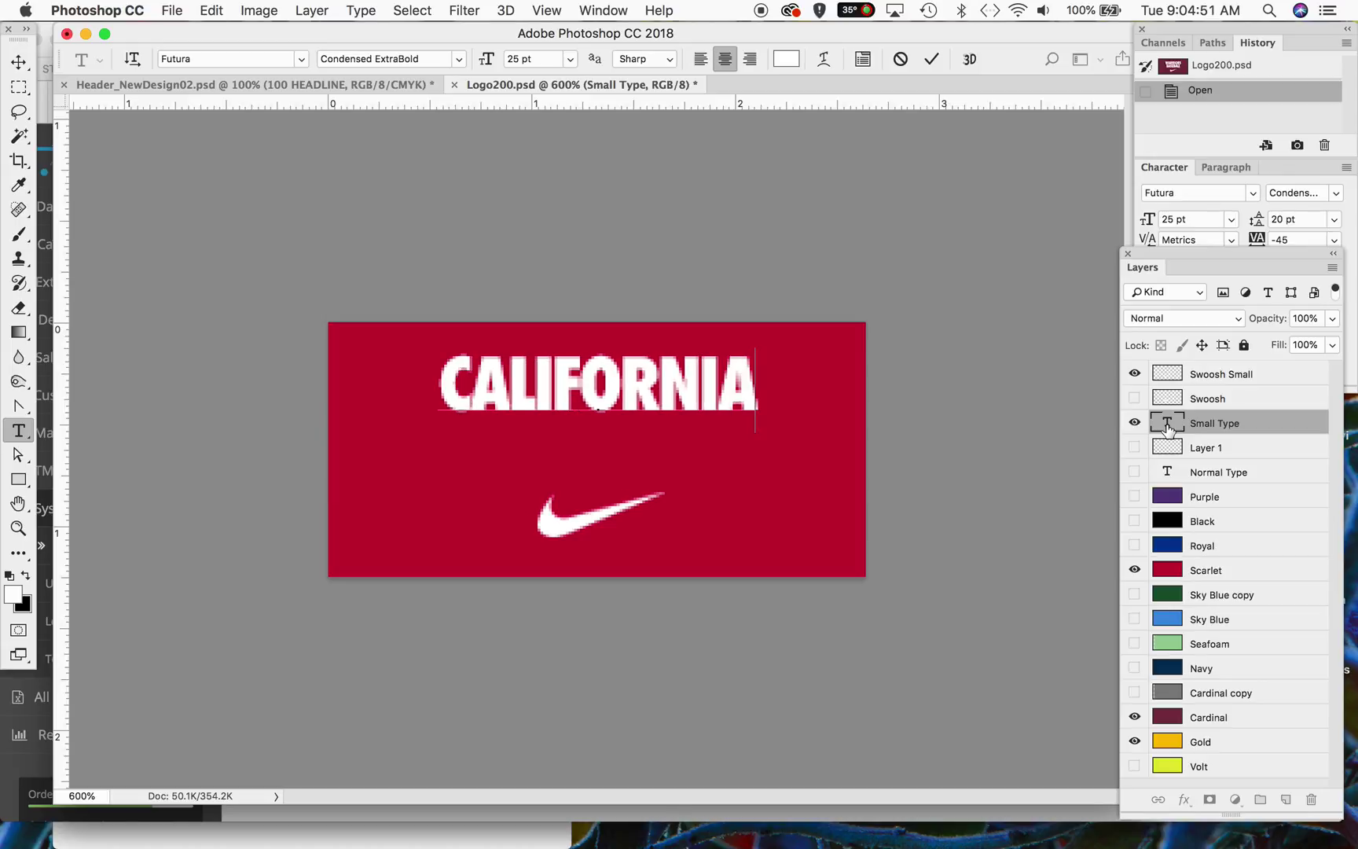
key("Return")
type("REDFISH")
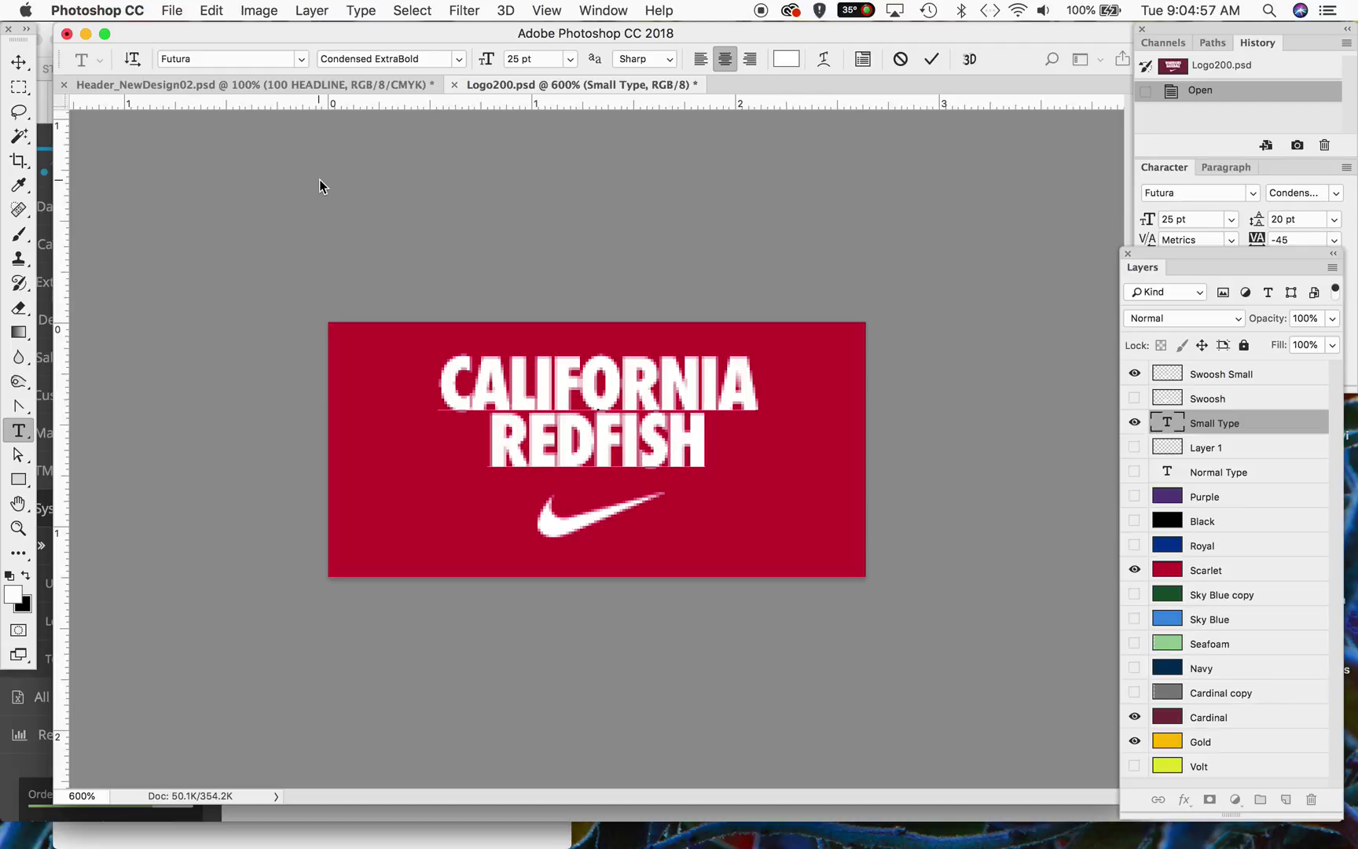
left_click(19, 61)
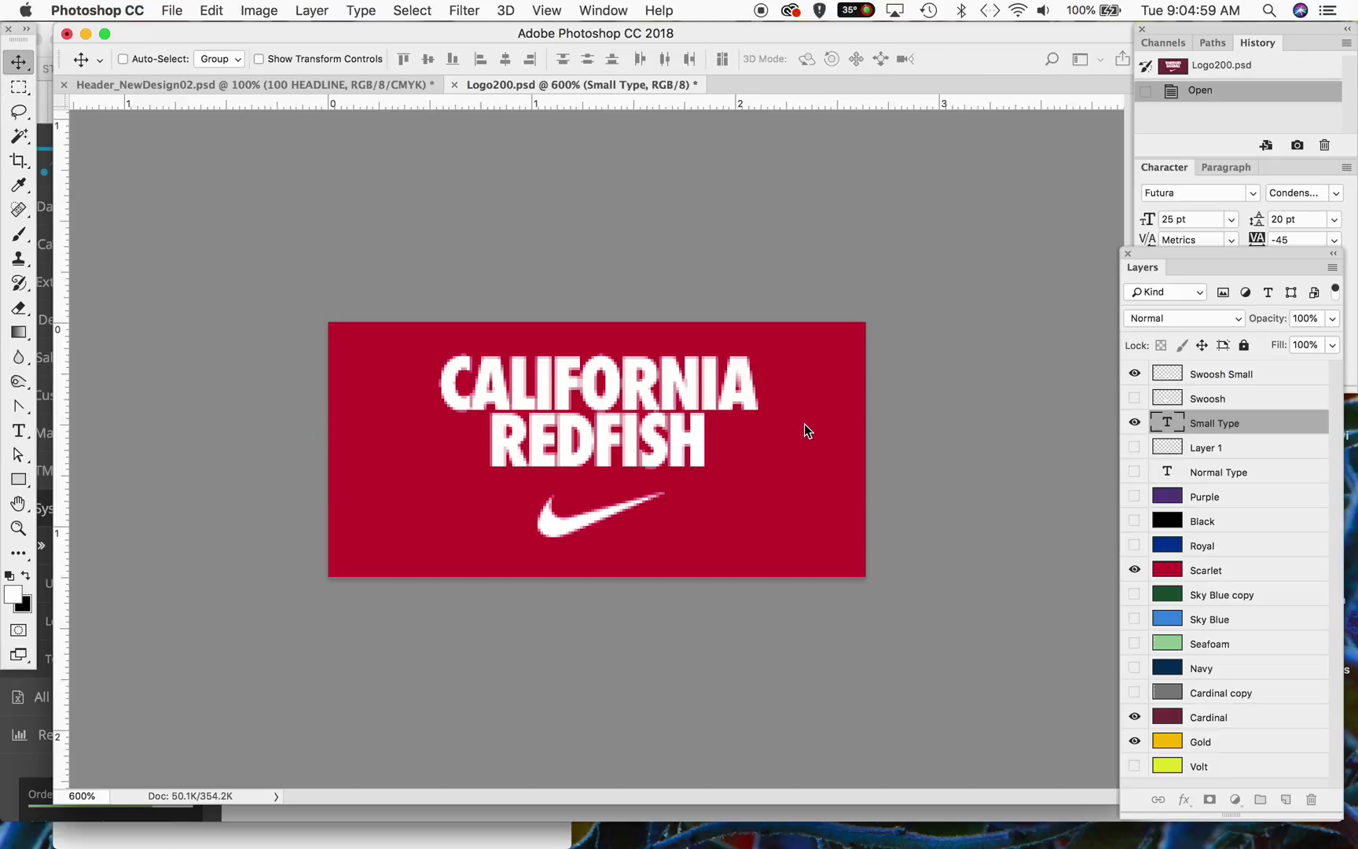
Step: Set the CALIFORNIA REDFISH text to a font size of 29 pt with 24 pt leading
double_click(1167, 422)
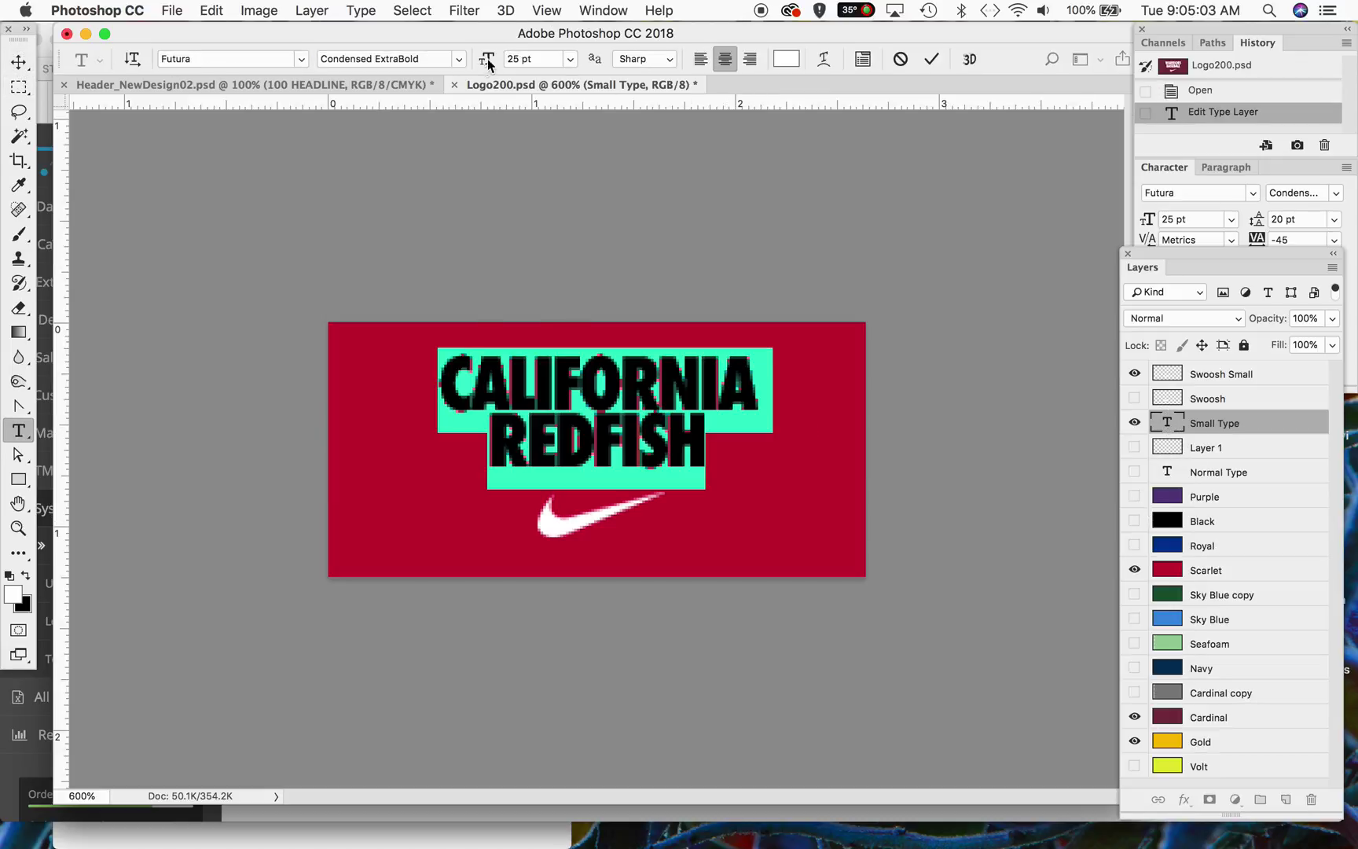
left_click_drag(482, 66, 486, 67)
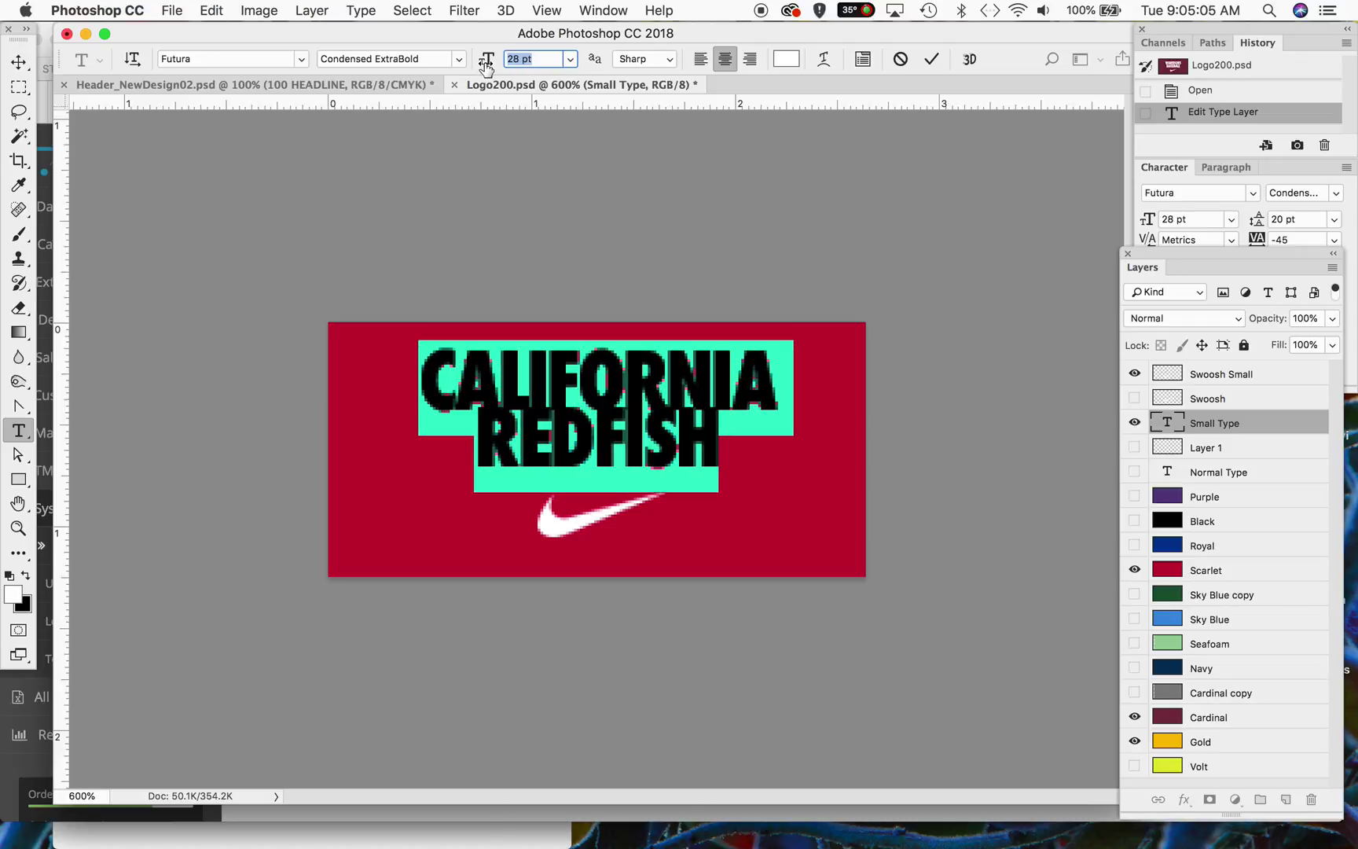
key("Up")
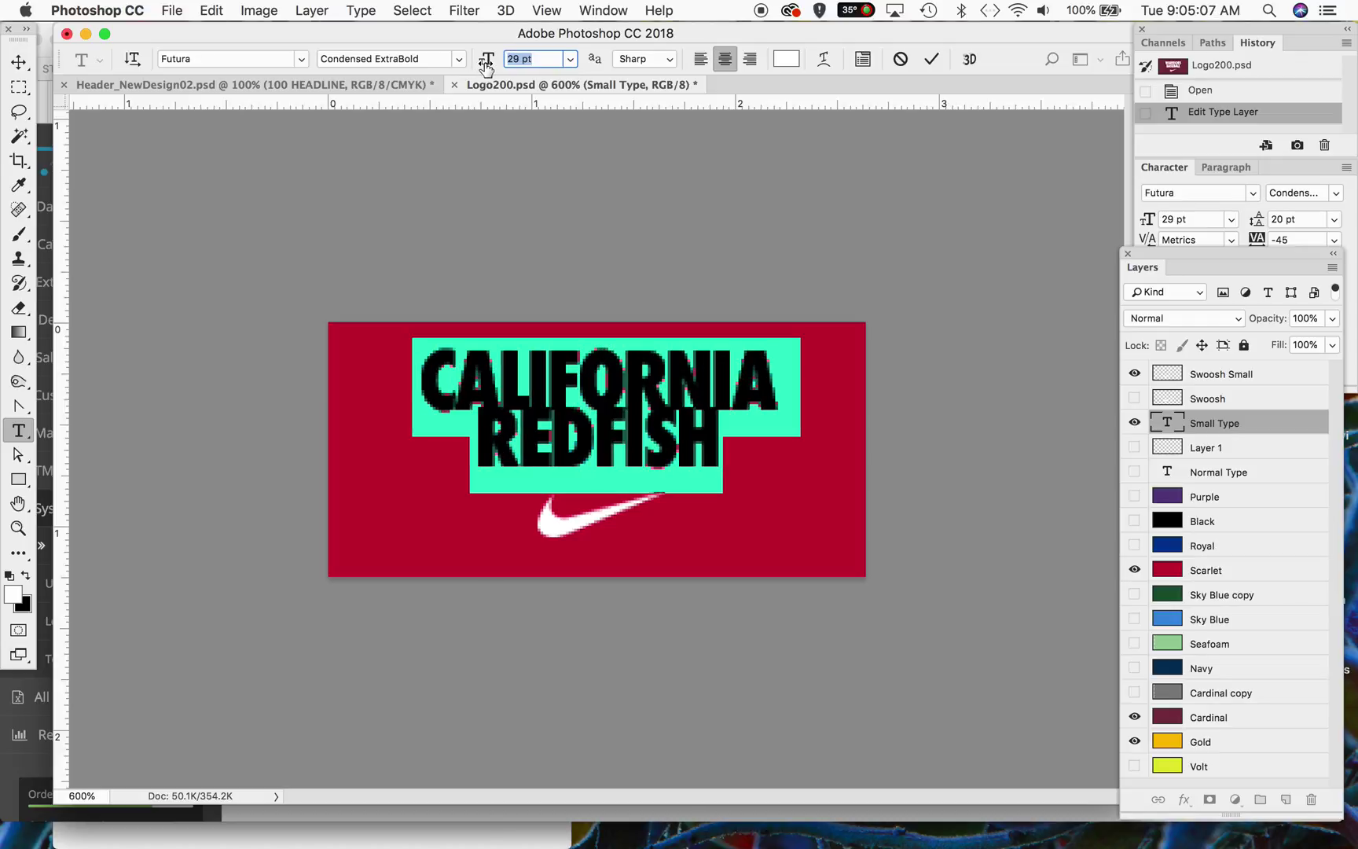
key("Return")
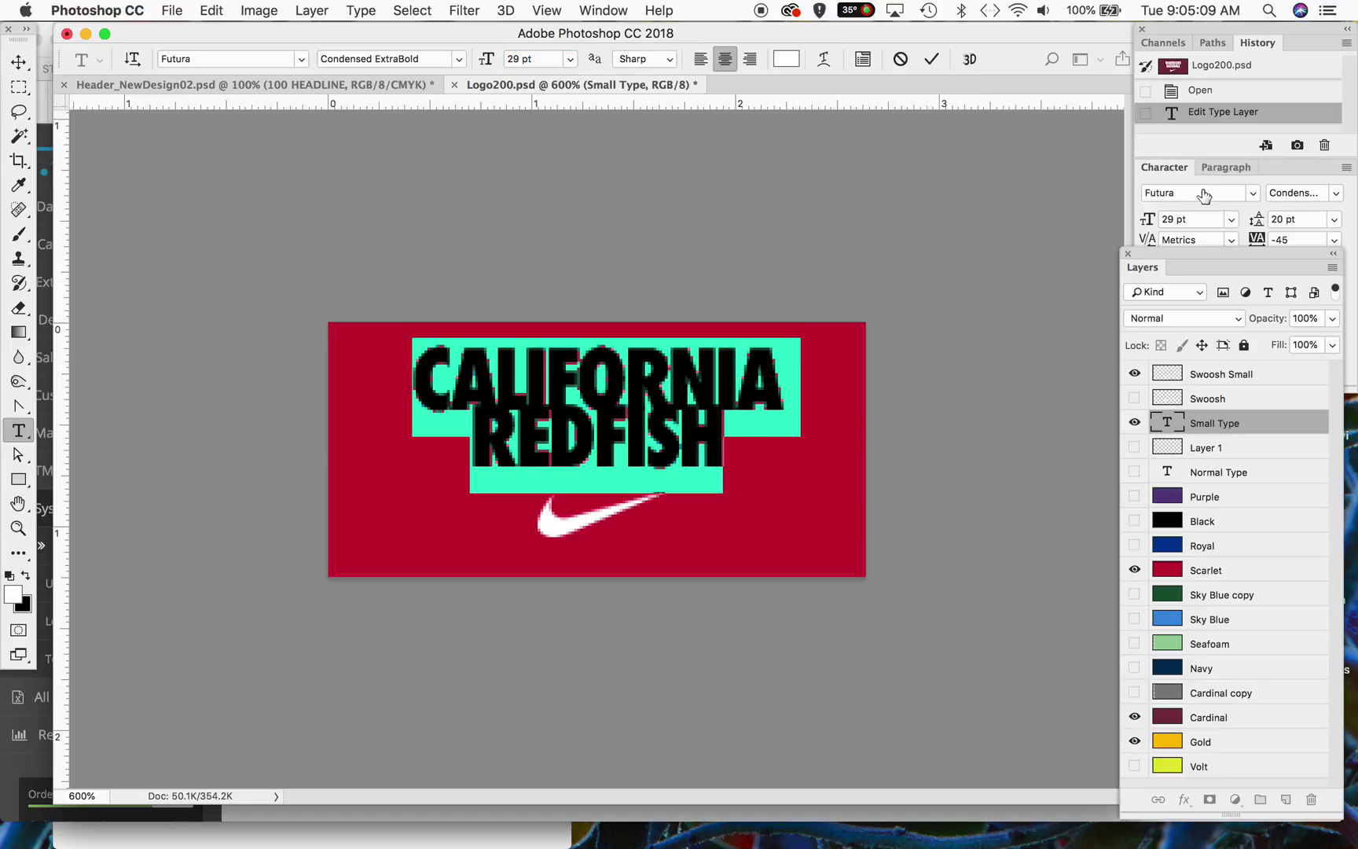
left_click_drag(1255, 223, 1256, 224)
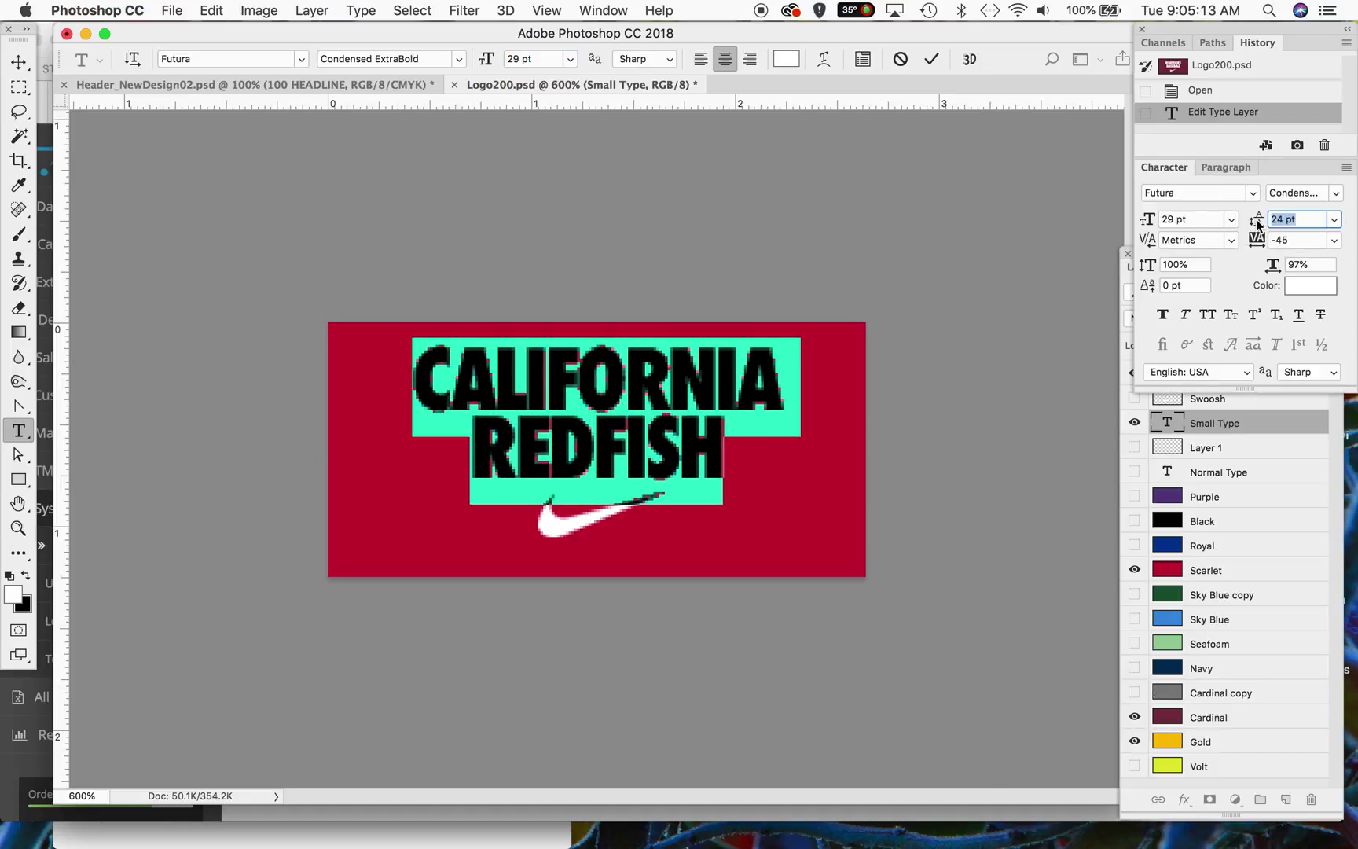
left_click(18, 62)
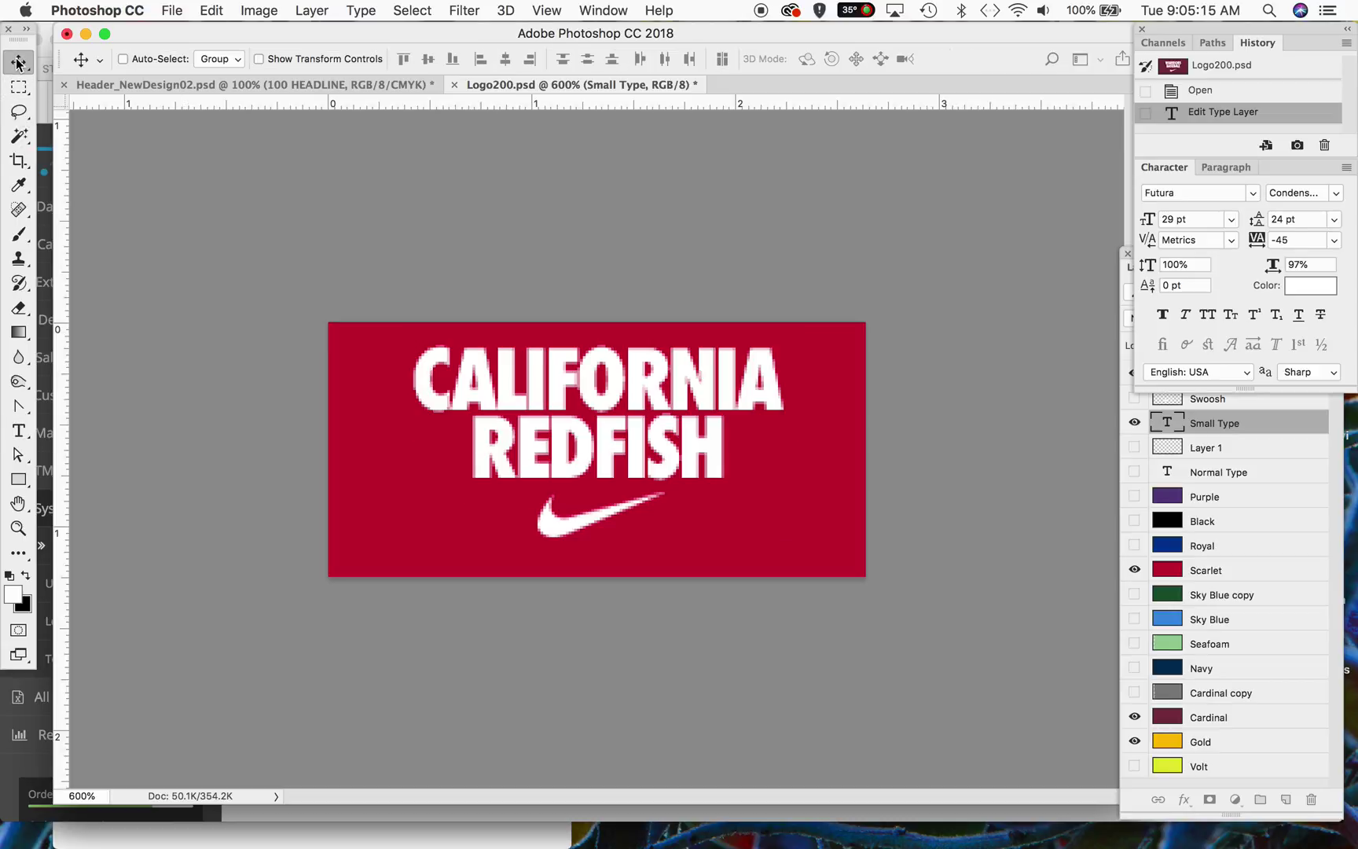
Step: Nudge the Small Type text slightly down, and shift the Swoosh Small layer down below it
key("Down")
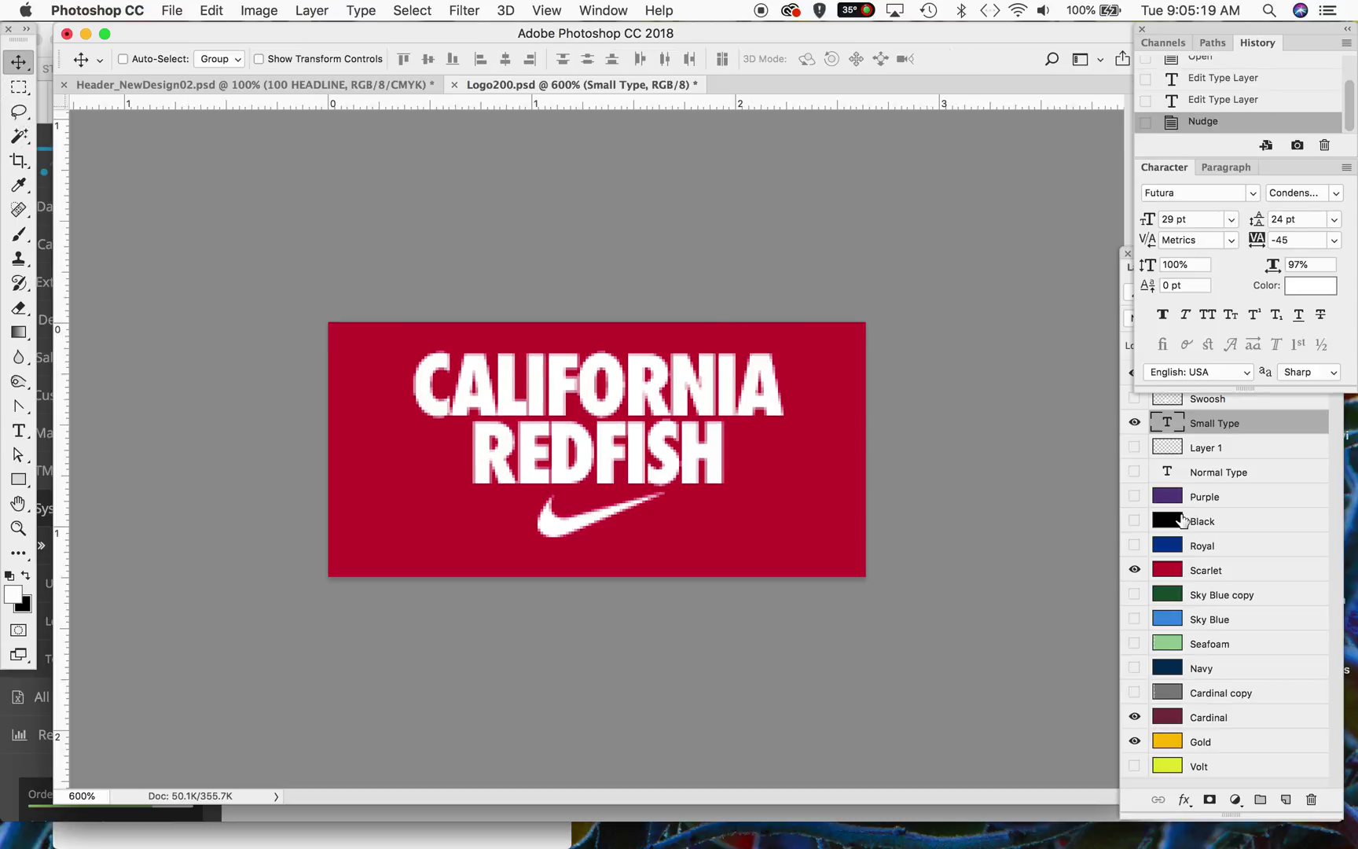
left_click(1226, 418)
left_click(1164, 375)
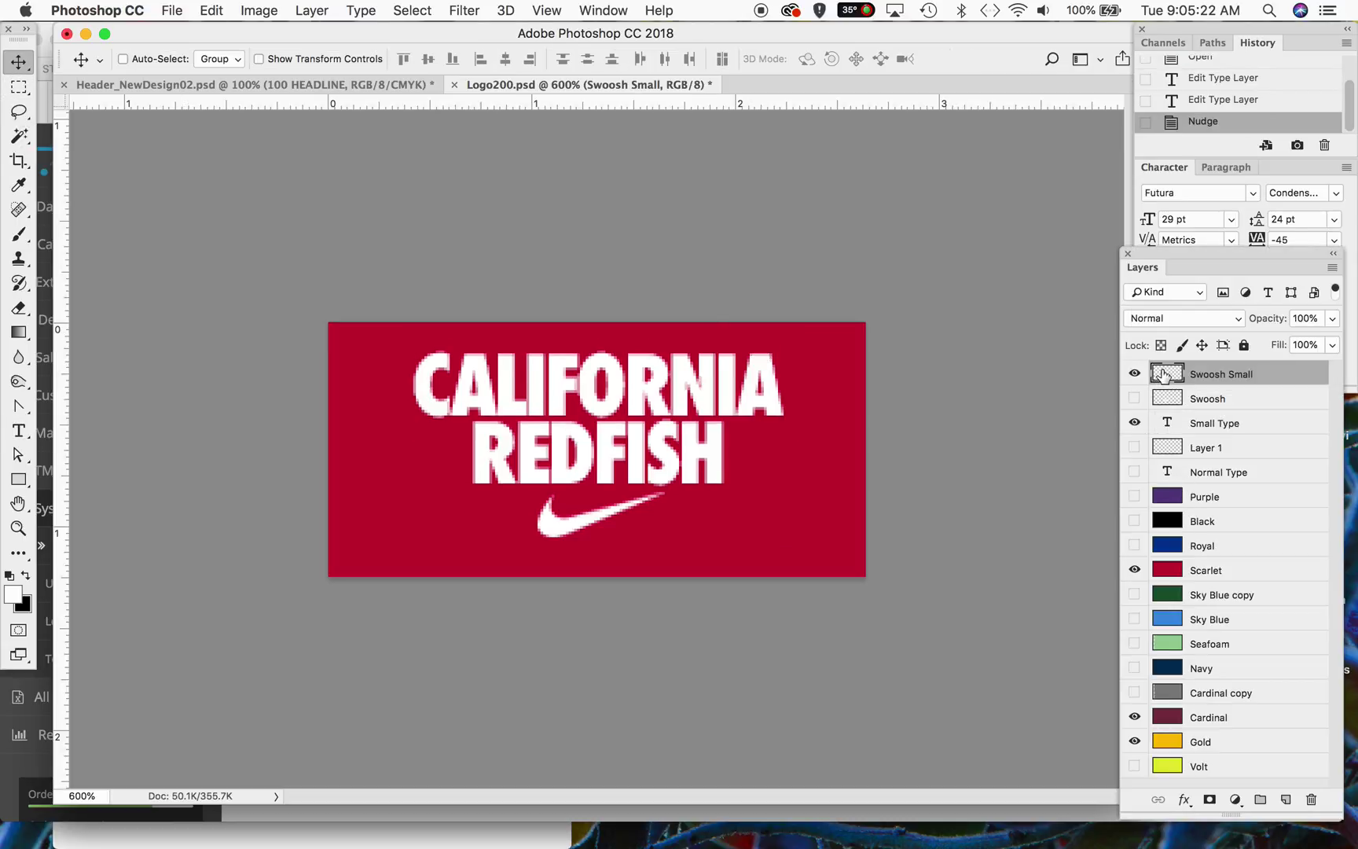
key("Down")
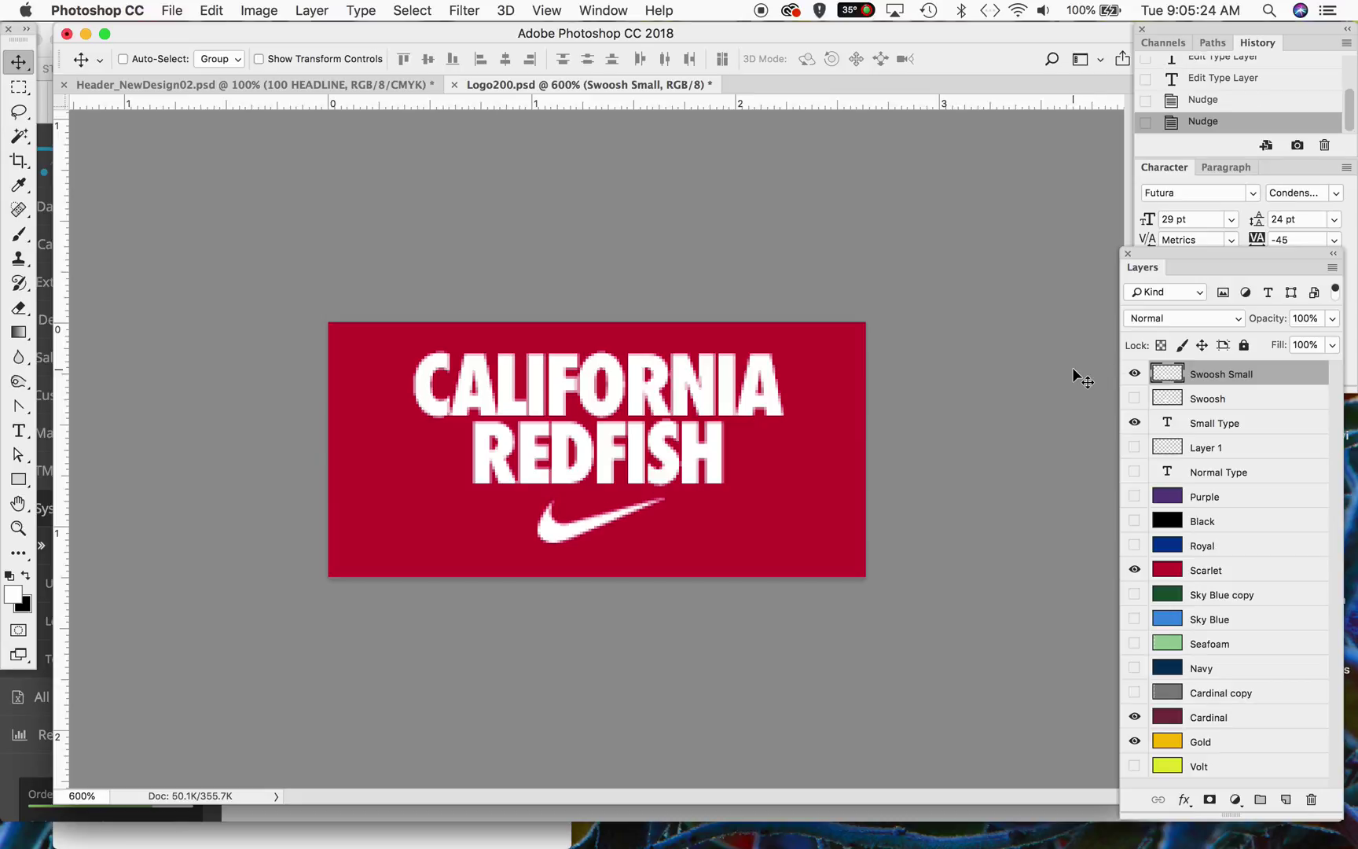
key("Down")
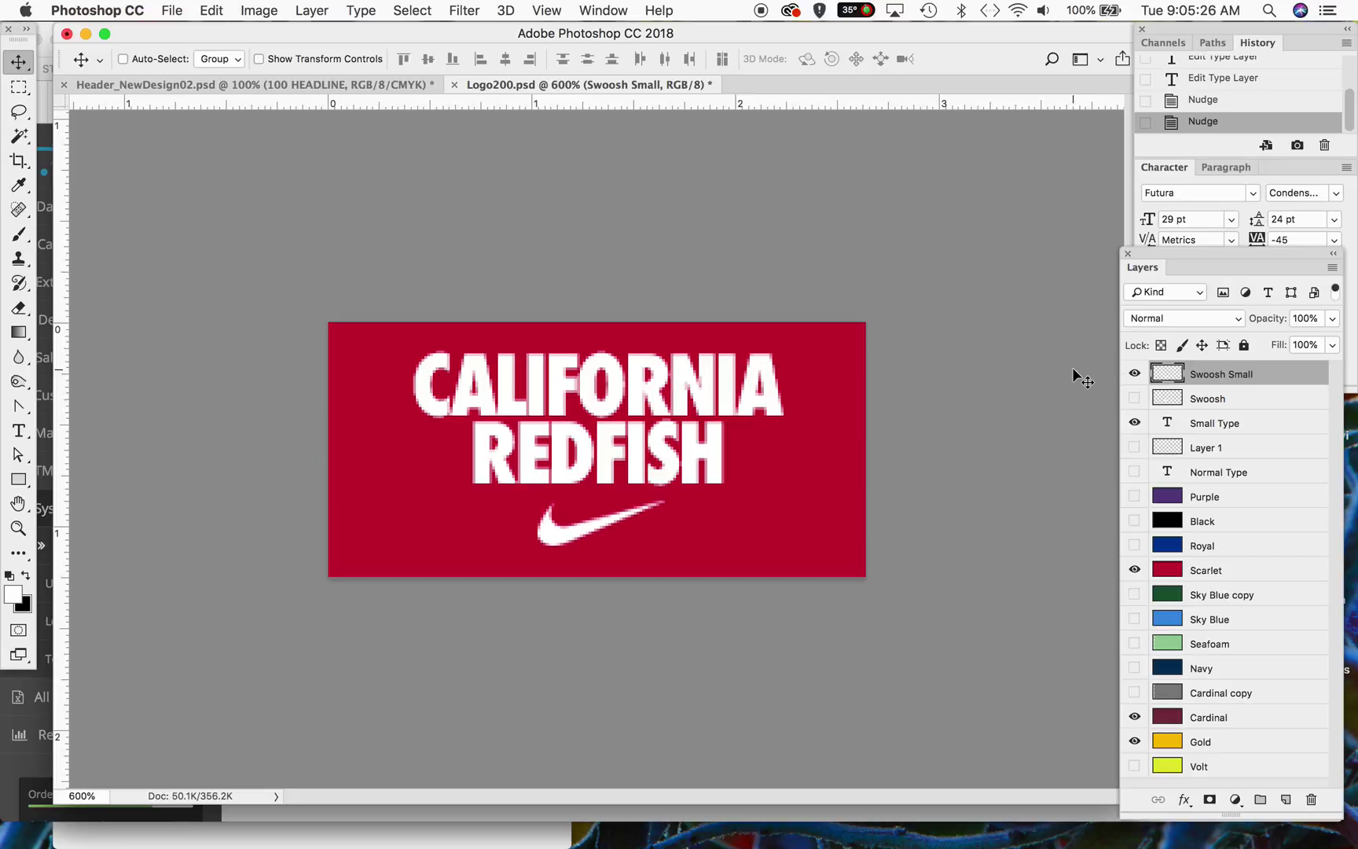
Step: Save the logo as Logo200.jpg in the California Redfish folder with JPEG quality 12, and close Logo200.psd
left_click(179, 14)
left_click(190, 208)
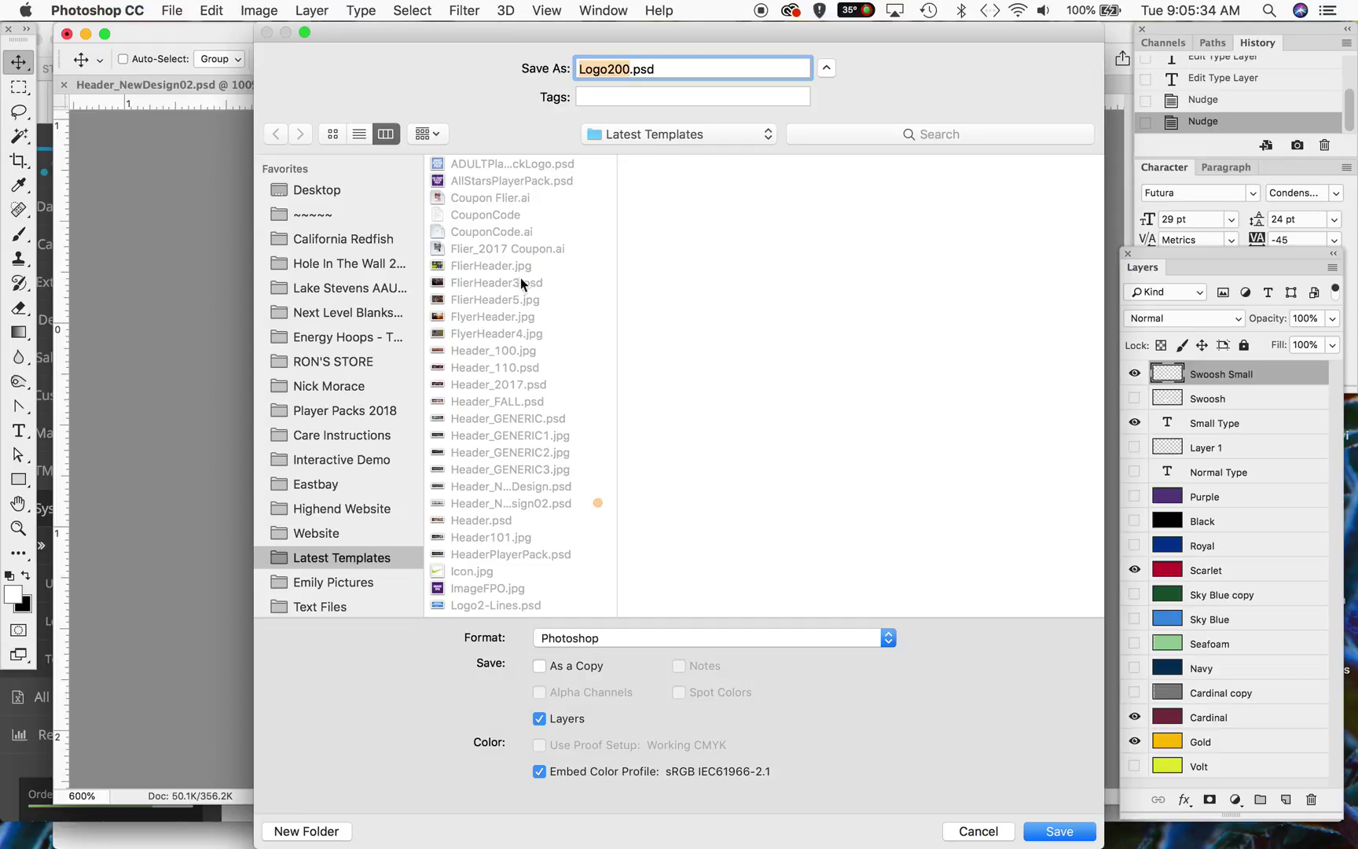
left_click(322, 240)
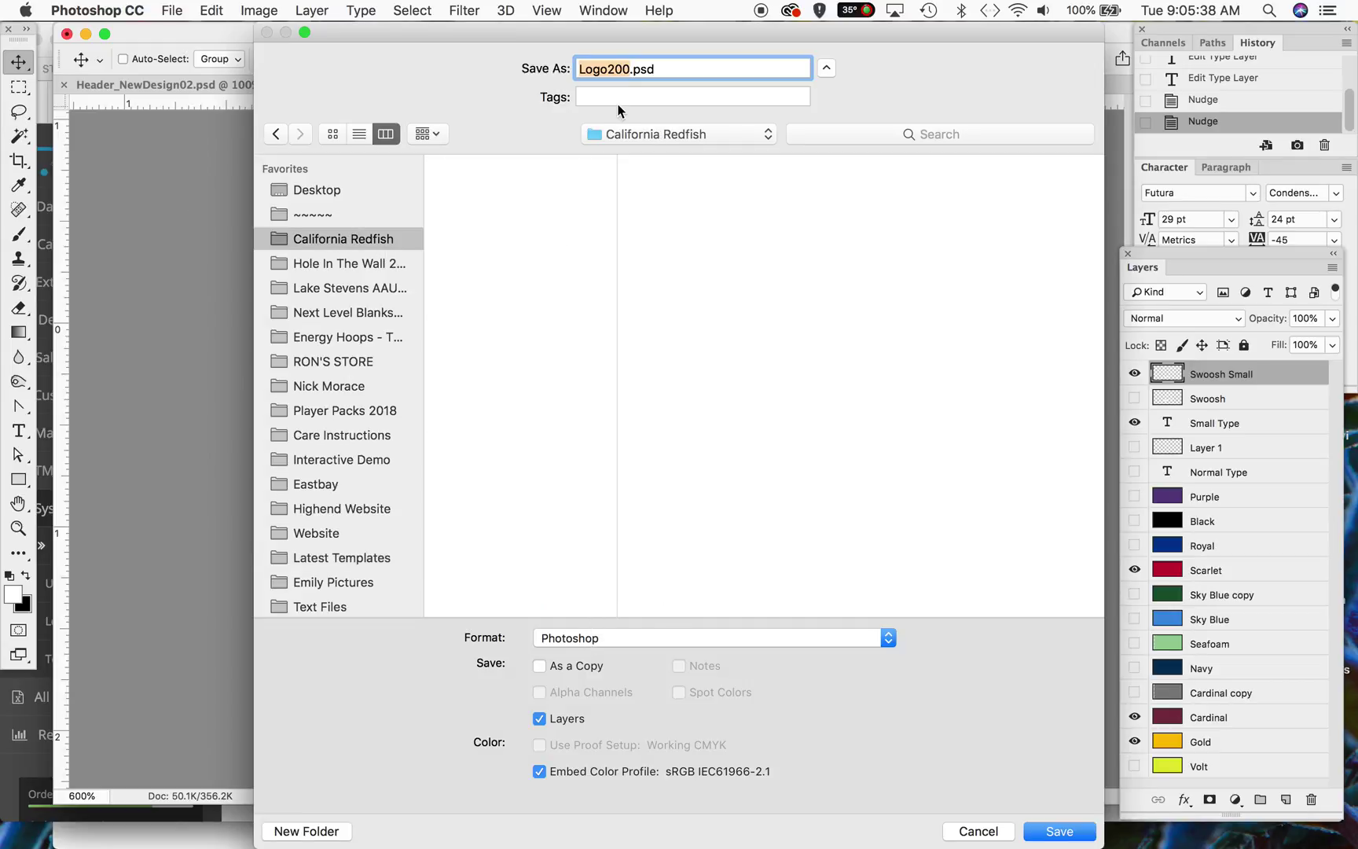
left_click(605, 637)
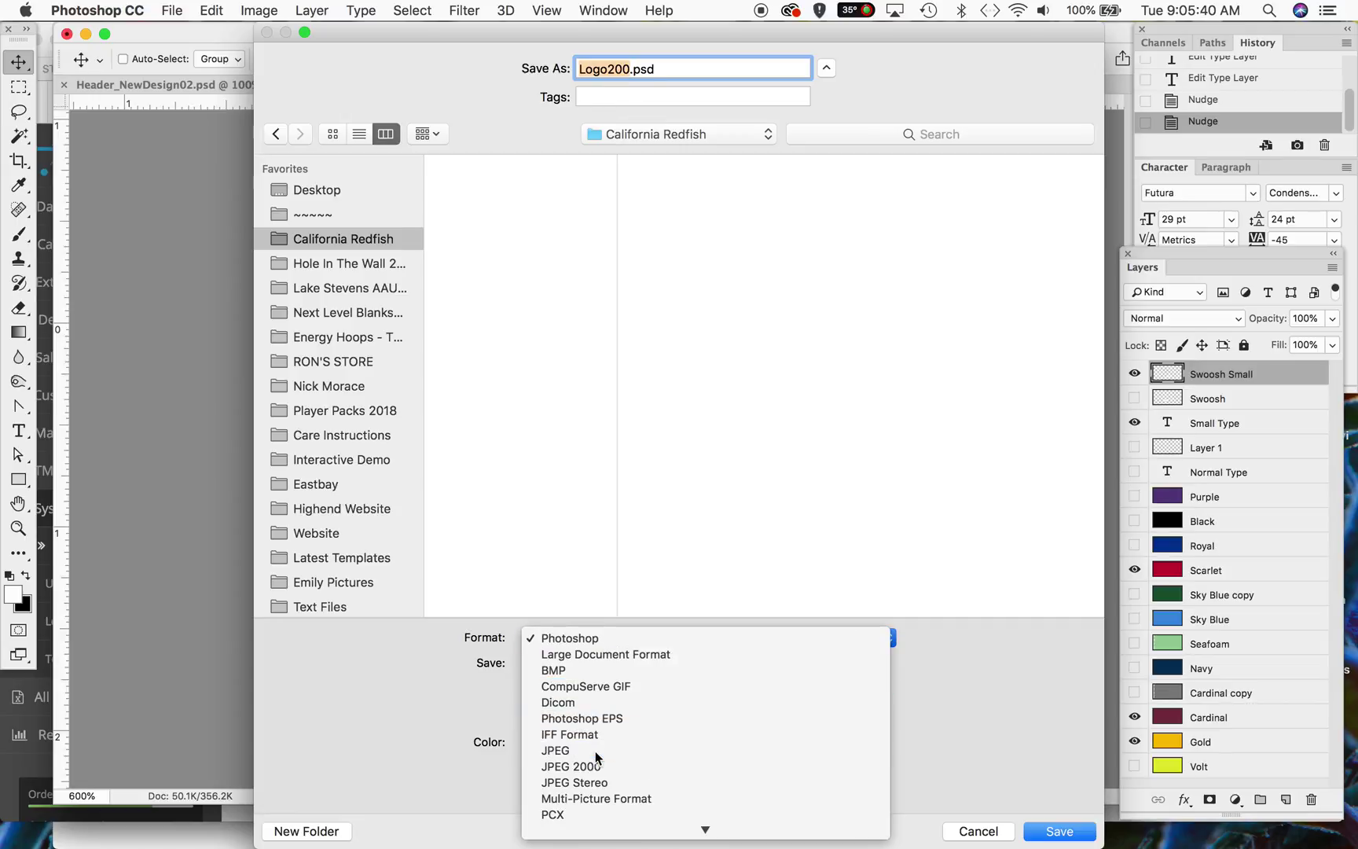
left_click(596, 751)
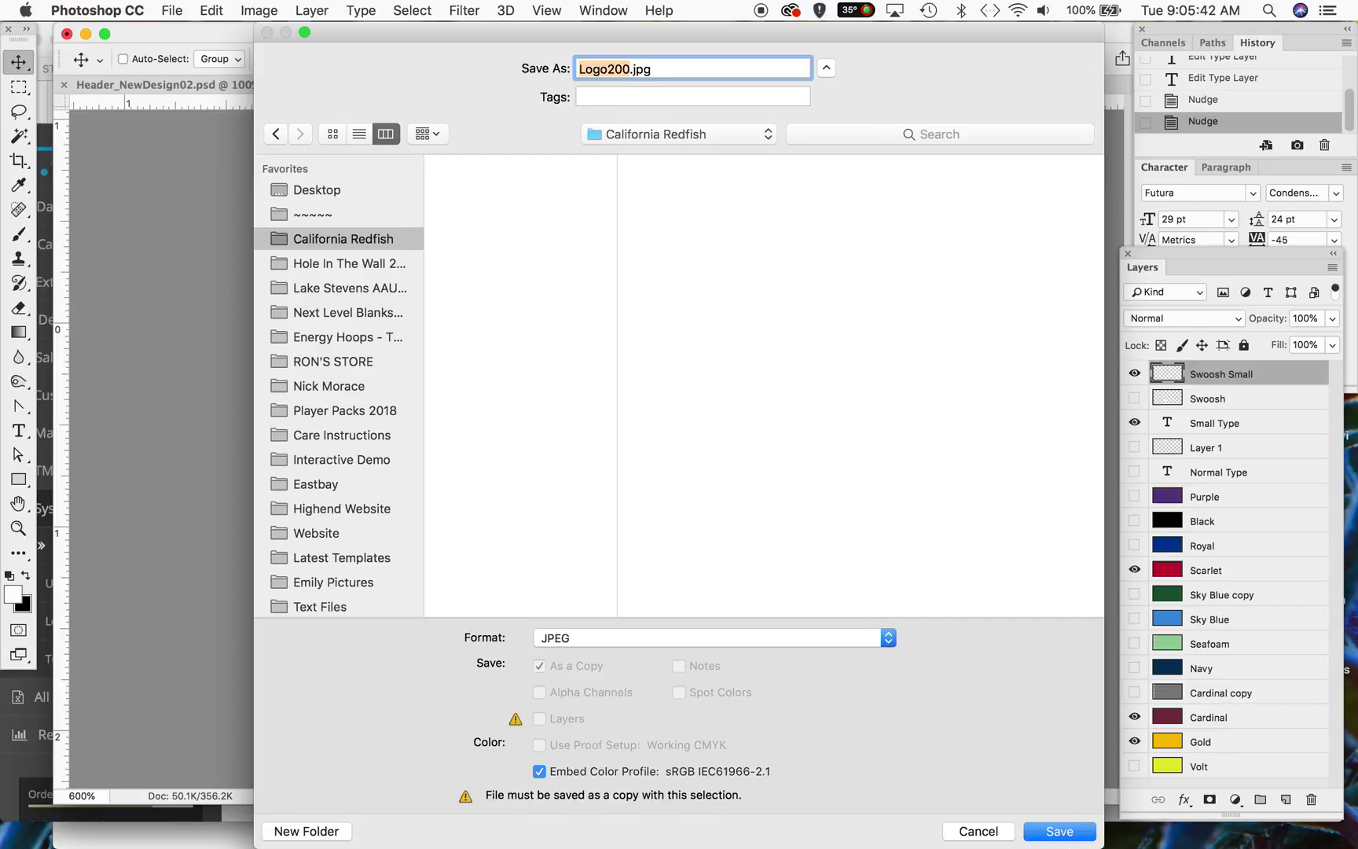
left_click(1061, 832)
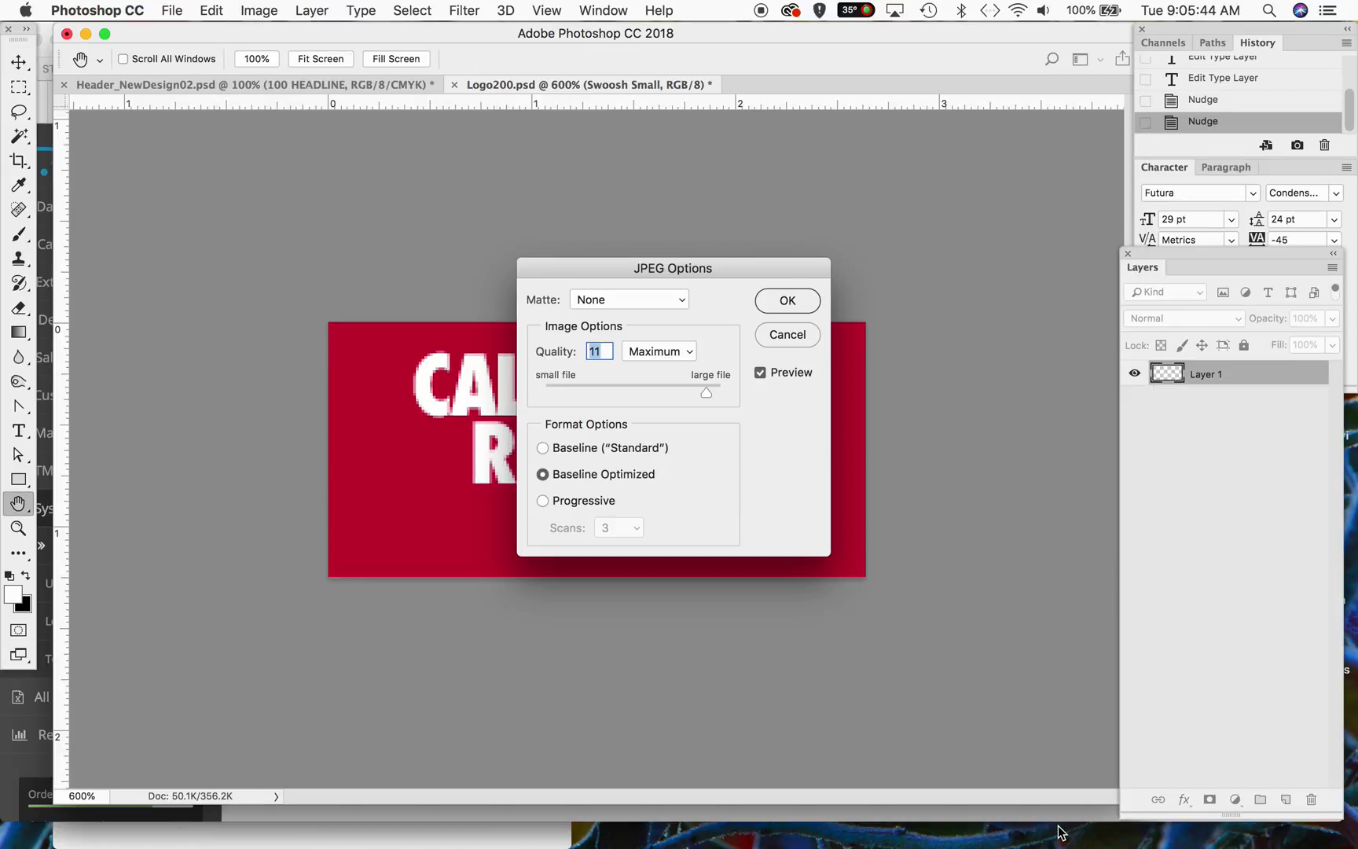
type("12")
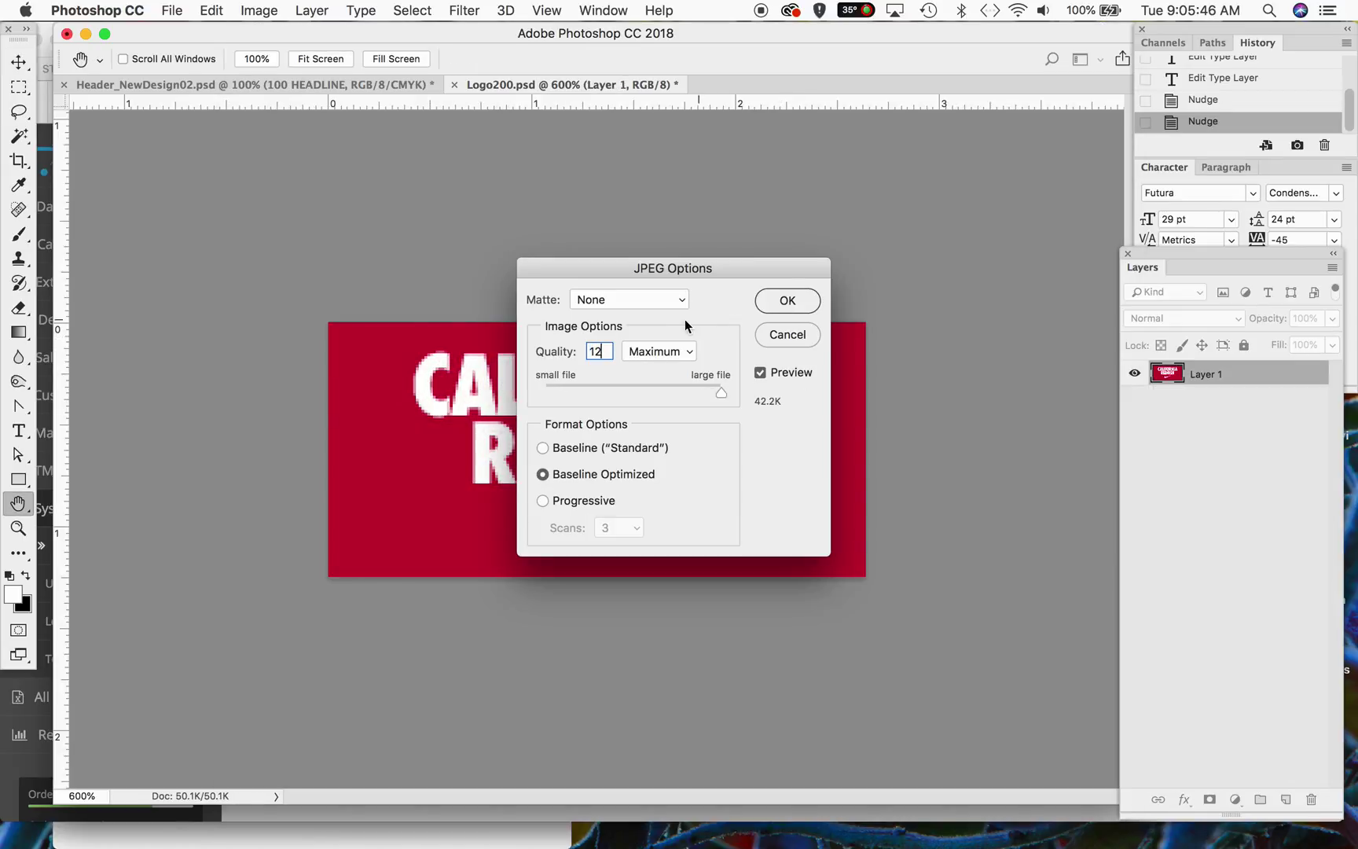
left_click(787, 301)
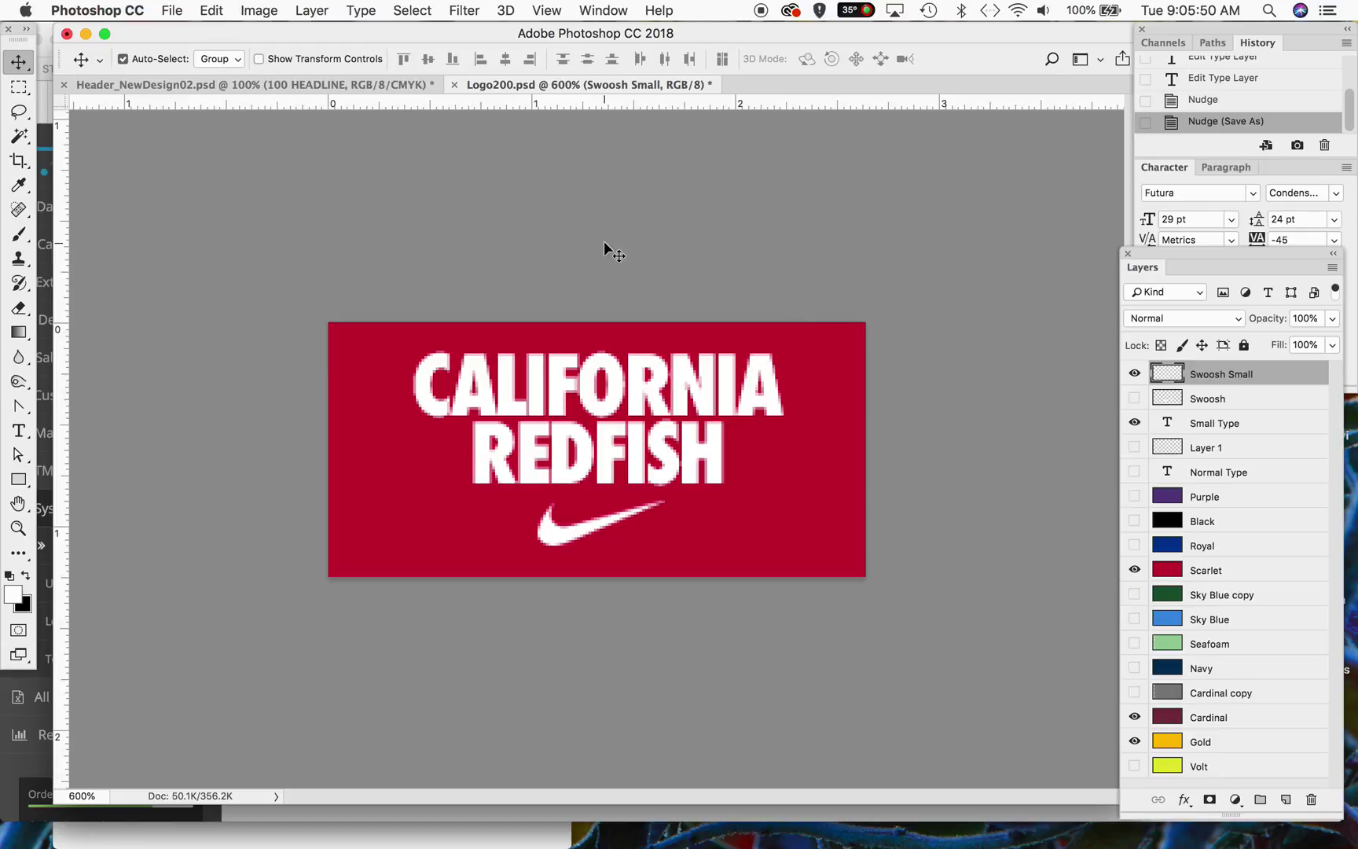
key("super+w")
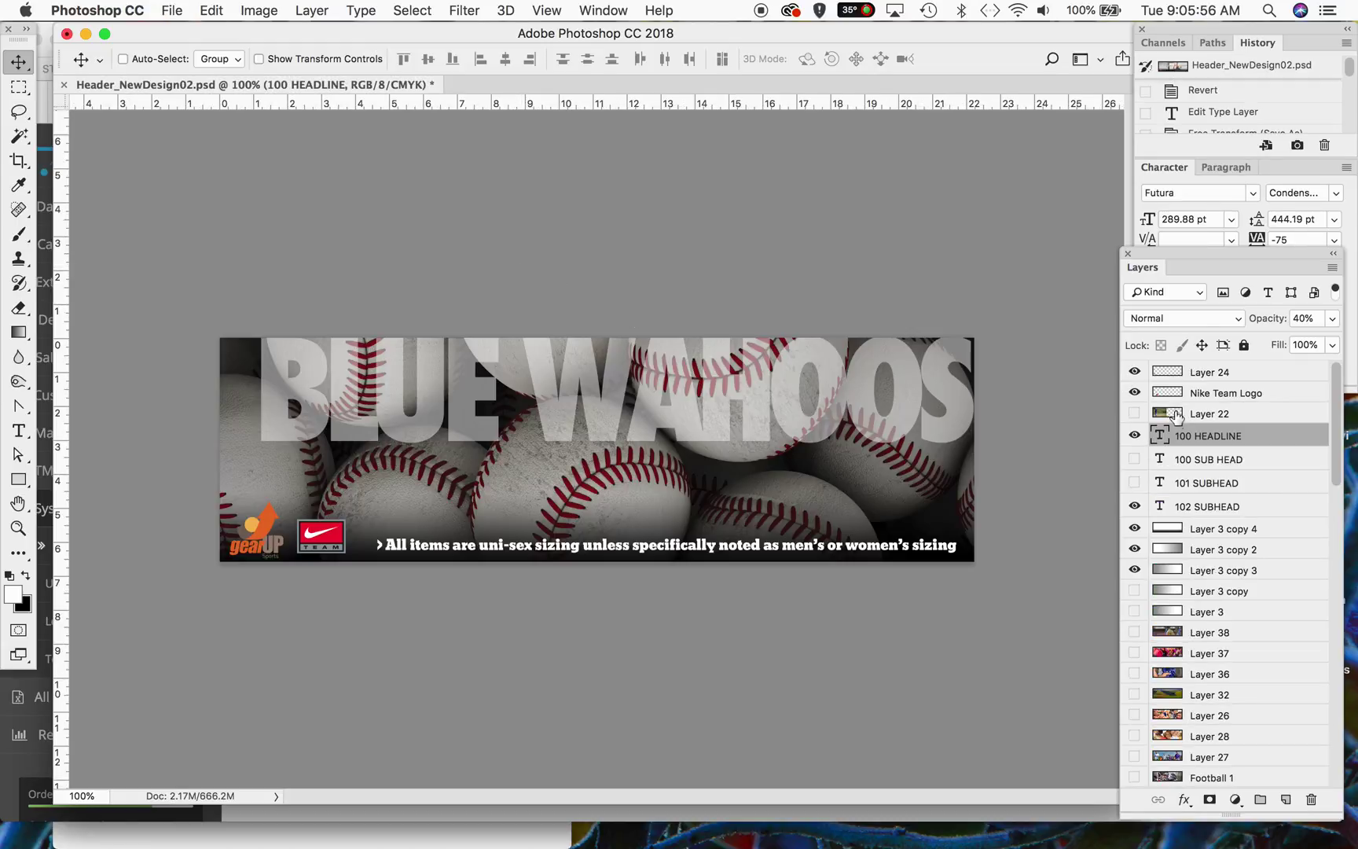
Step: Hide the 102 SUBHEAD layer and show the 100 SUB HEAD layer in the header banner
left_click(1136, 509)
left_click(1135, 507)
left_click(1135, 459)
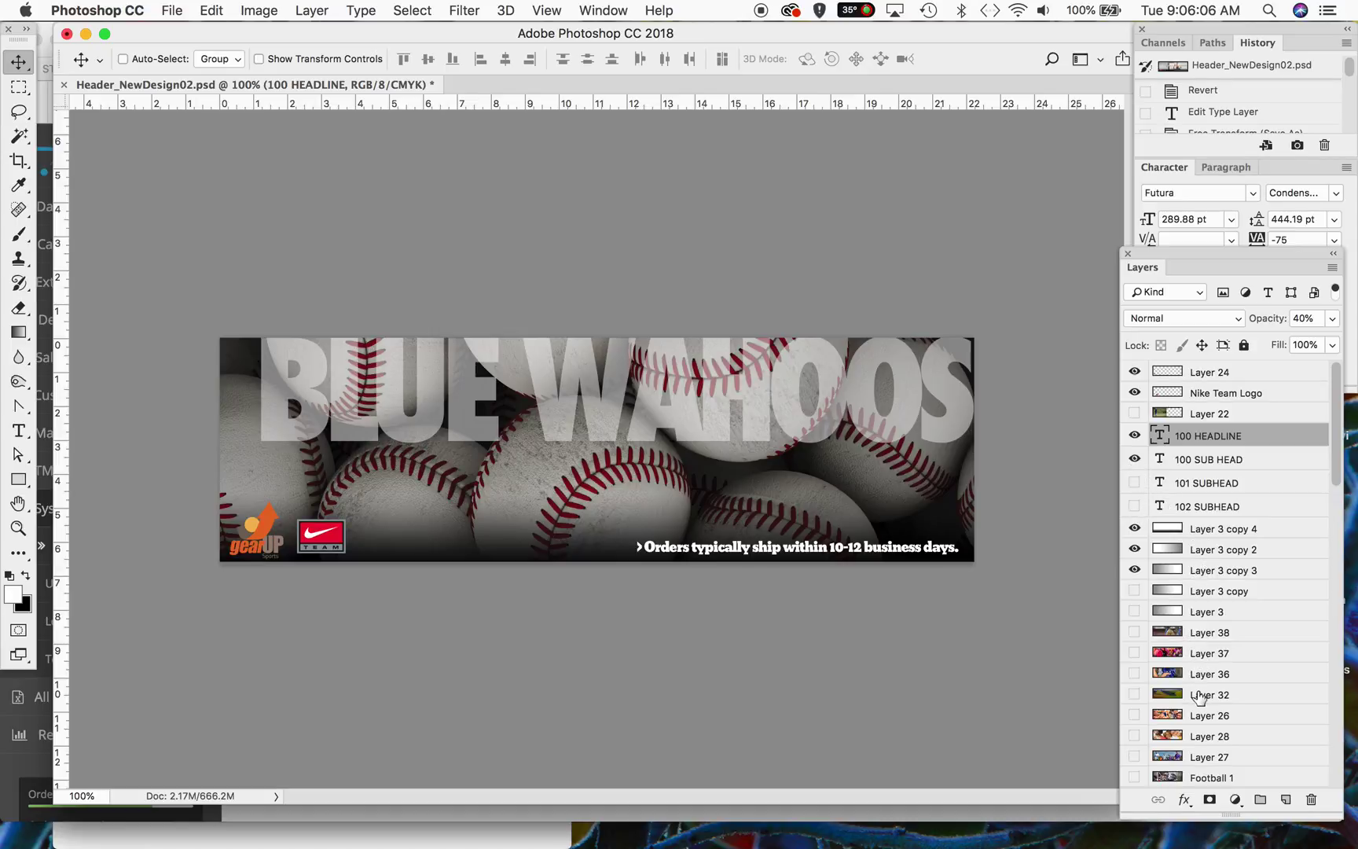
Step: Replace the 100 HEADLINE text with "REDFISH" and move it horizontally to the banner's right edge
scroll(1197, 697, "down", 6)
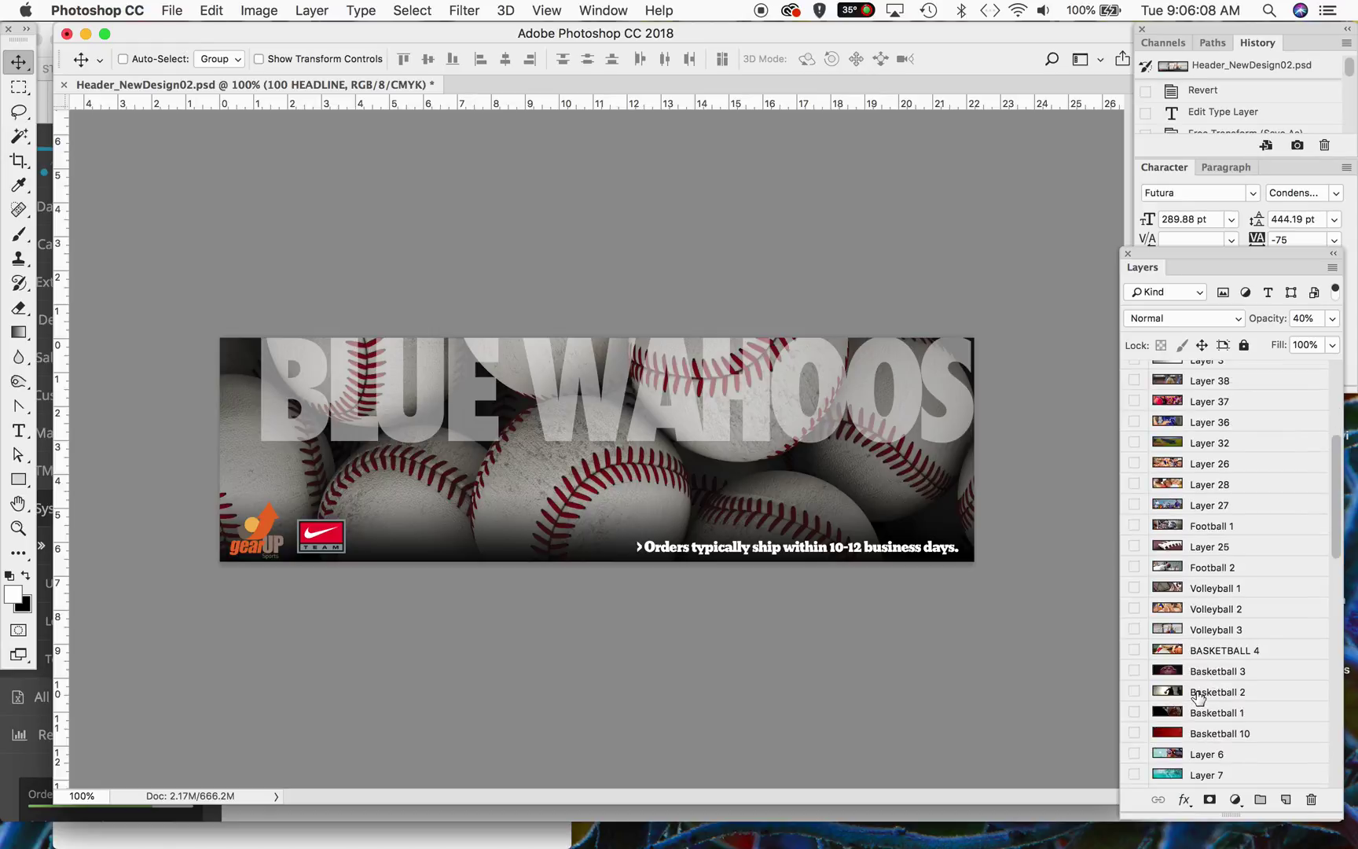
scroll(1198, 696, "down", 4)
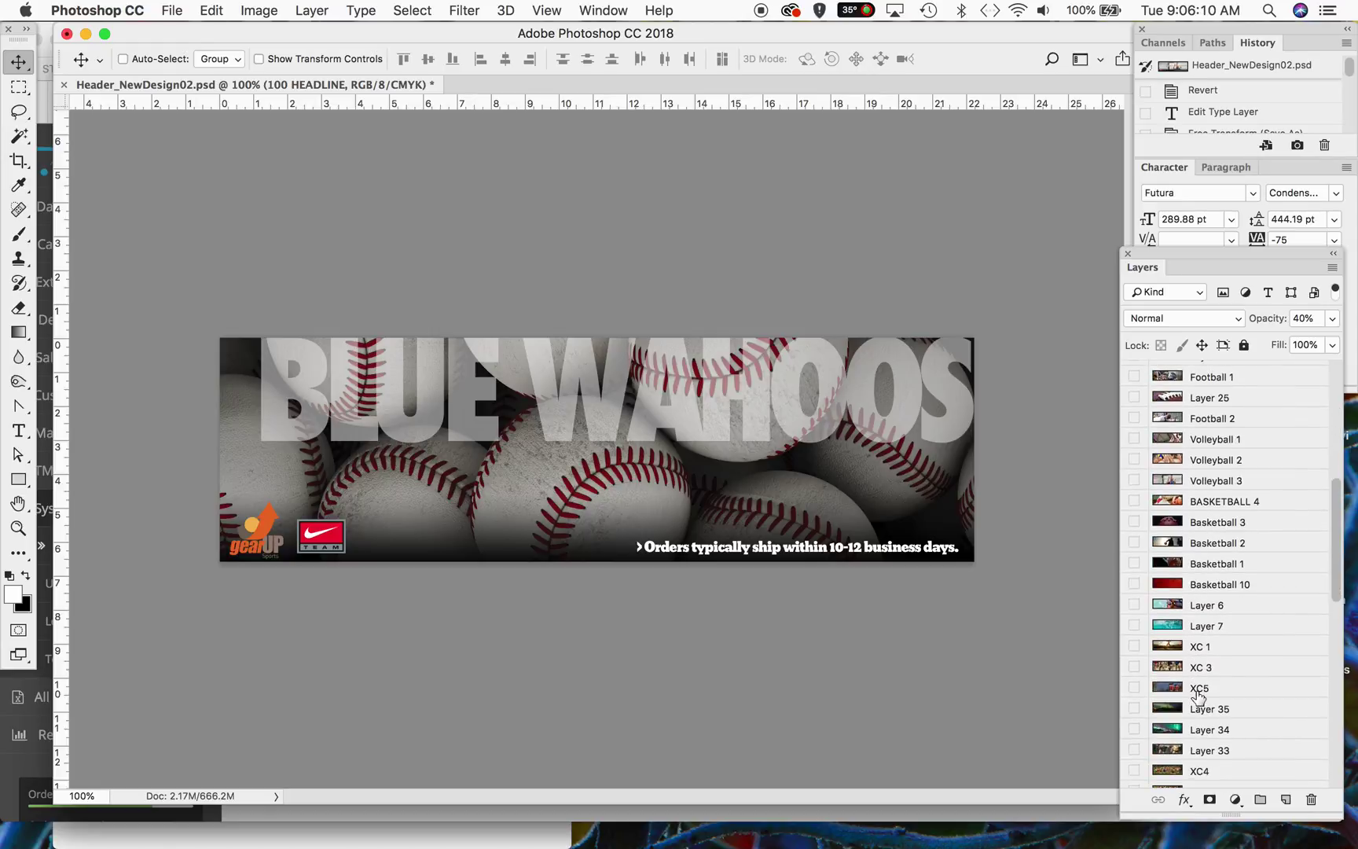
scroll(1198, 697, "up", 10)
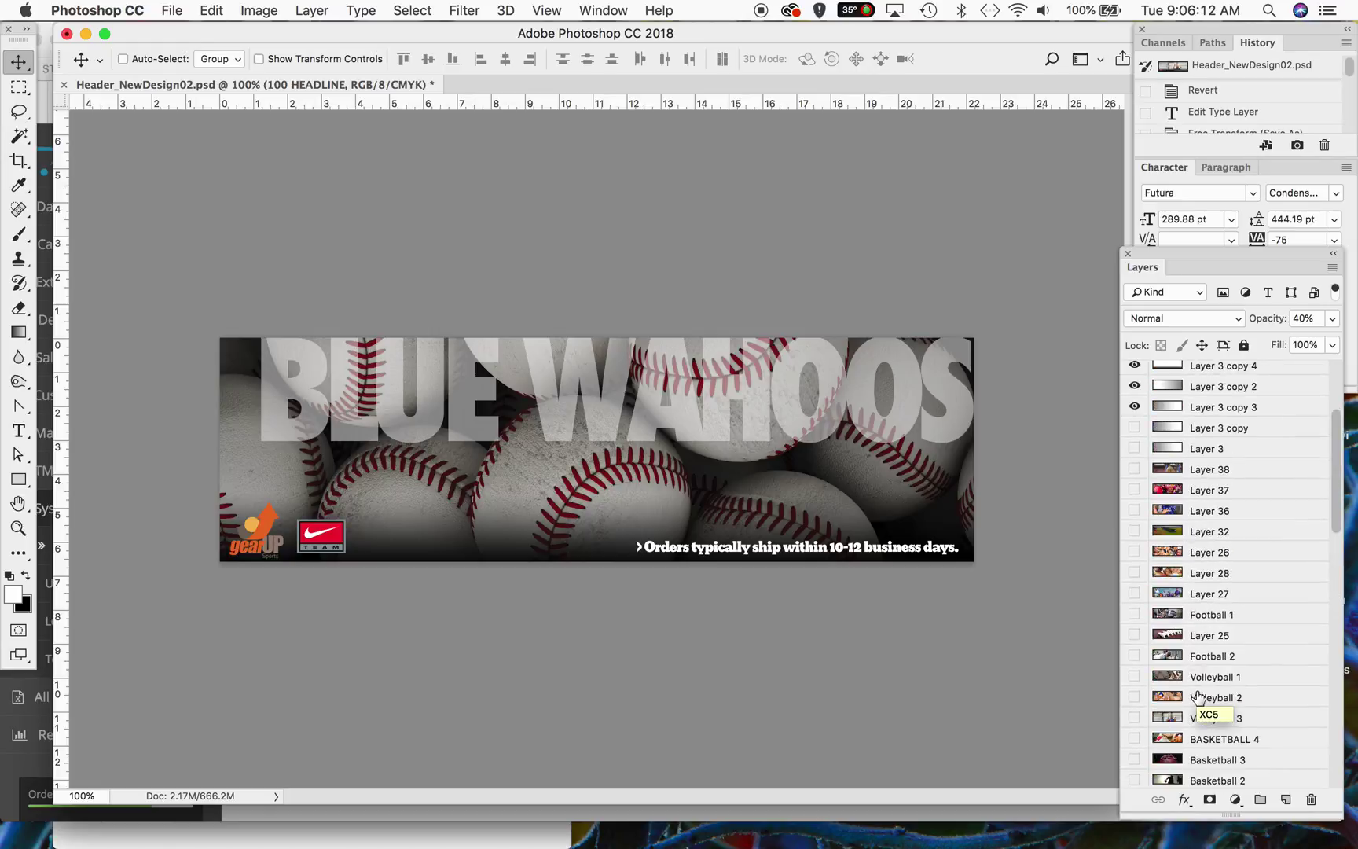
scroll(1197, 697, "down", 2)
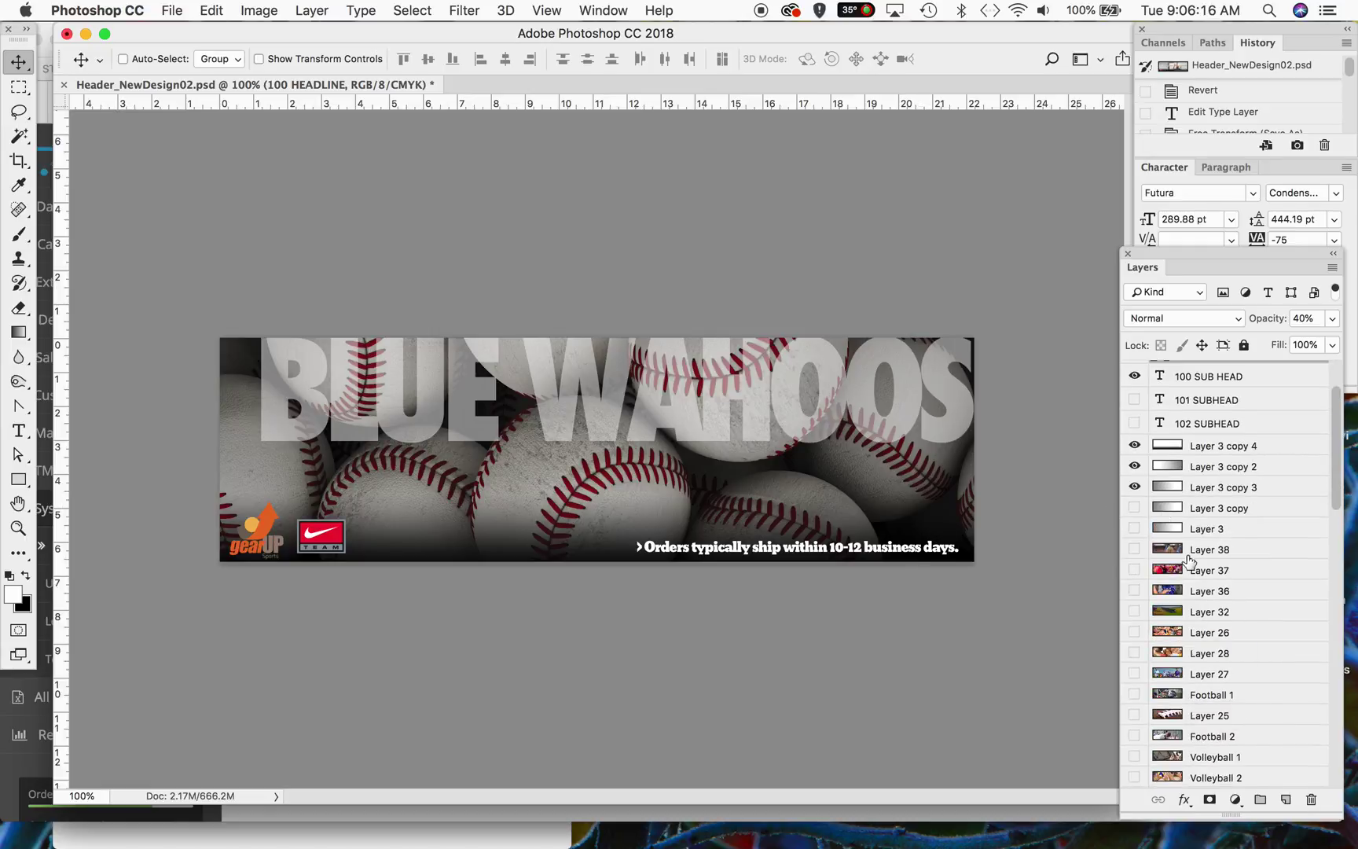
scroll(1192, 553, "up", 2)
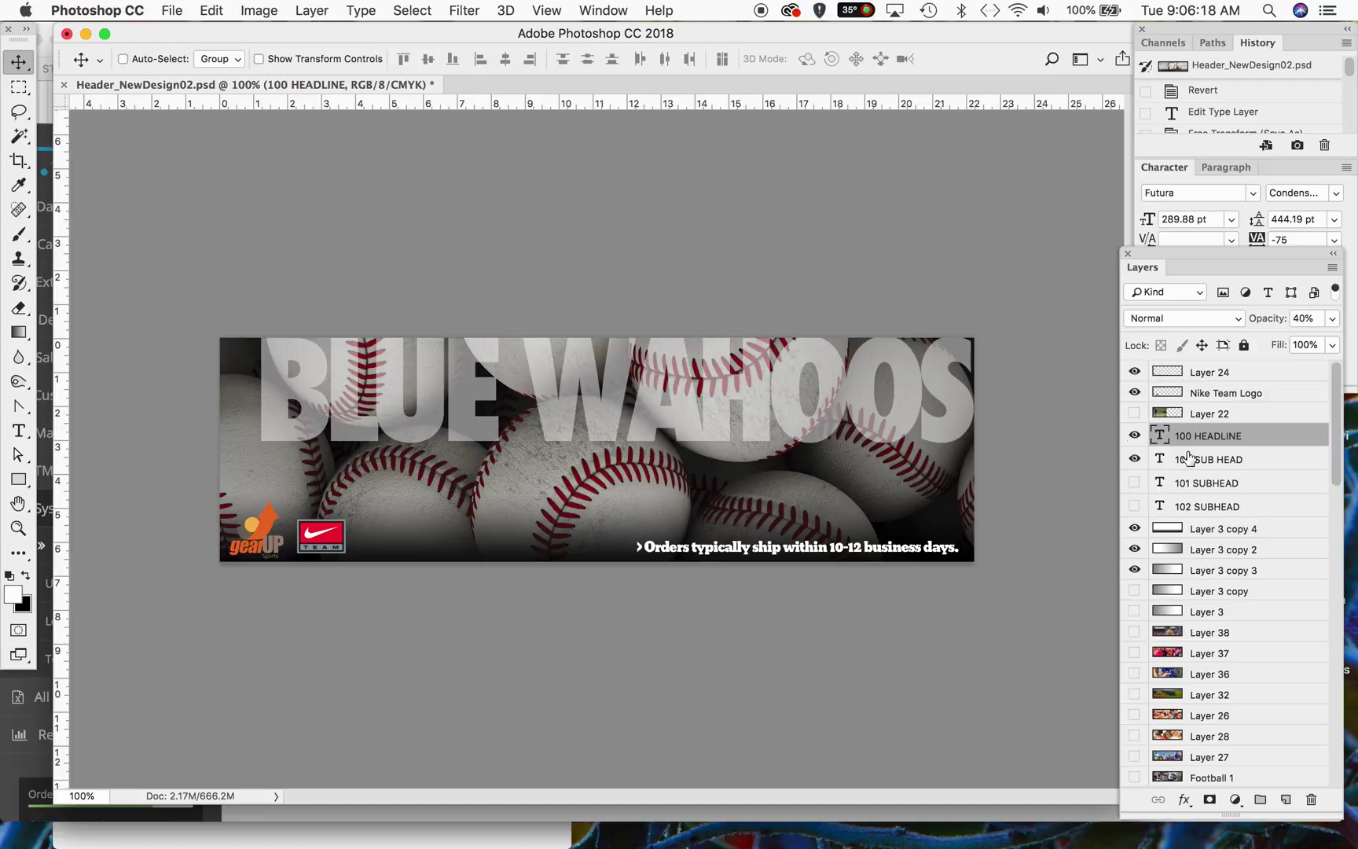
double_click(1159, 437)
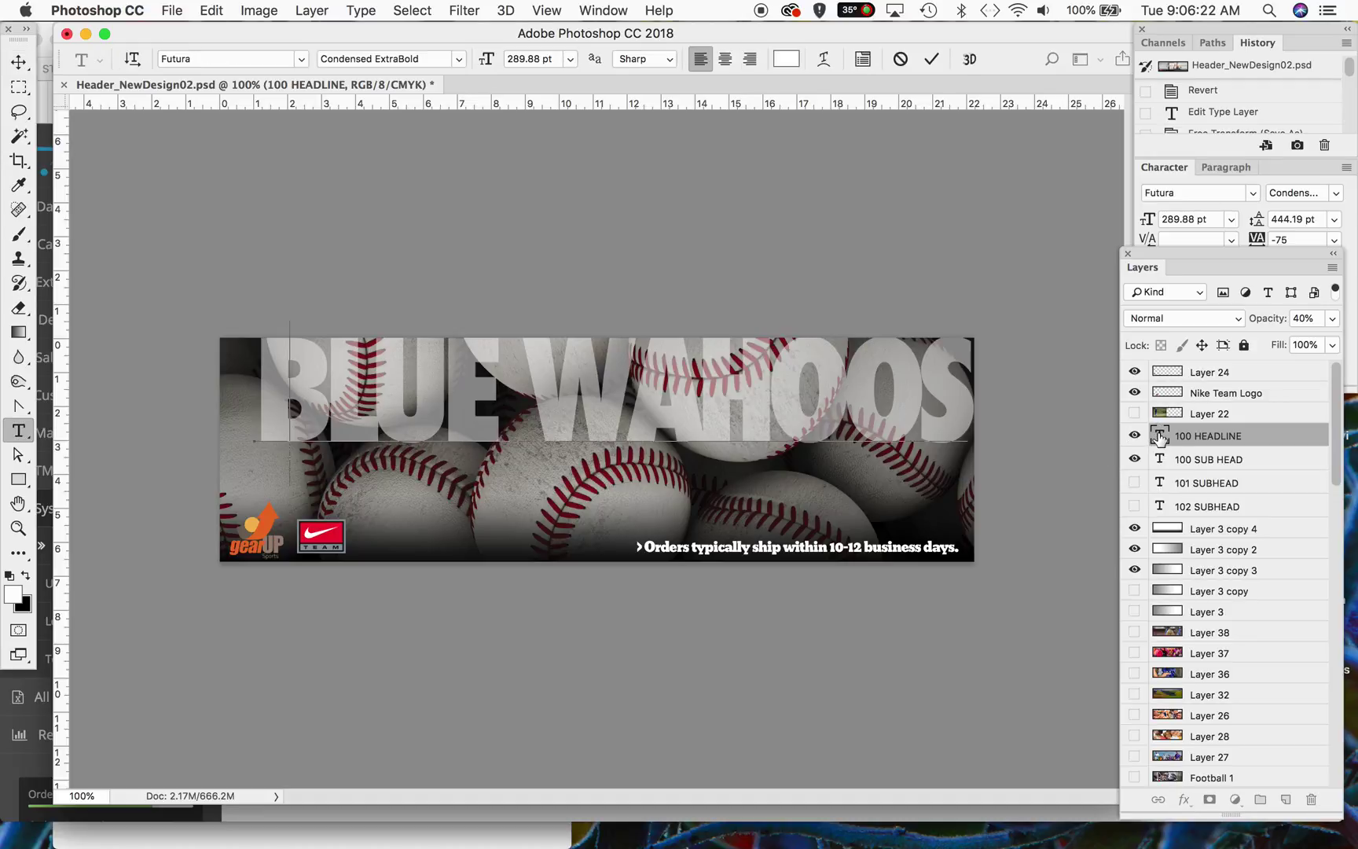
type("a")
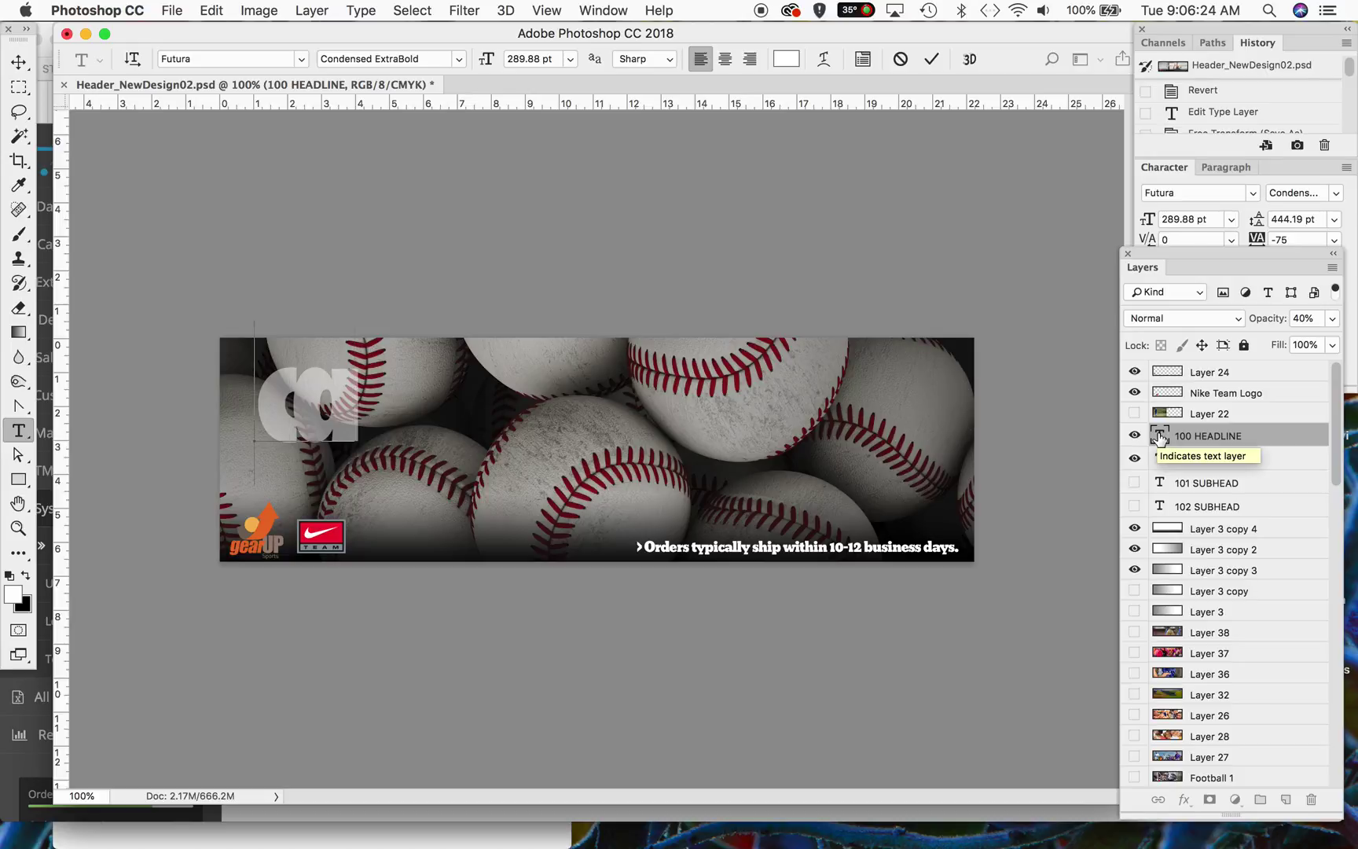
key("BackSpace")
key("BackSpace")
type("RED")
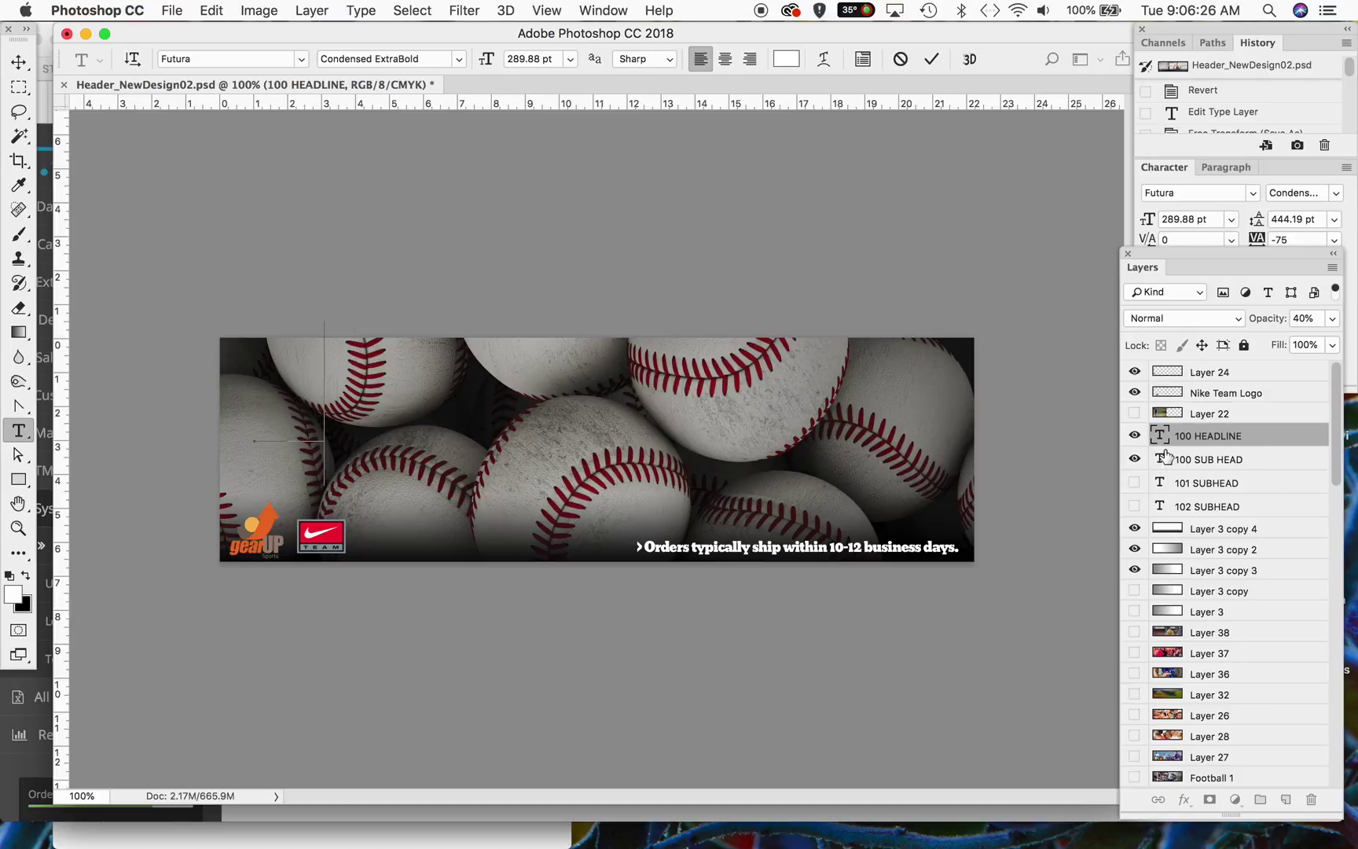
type("FISH")
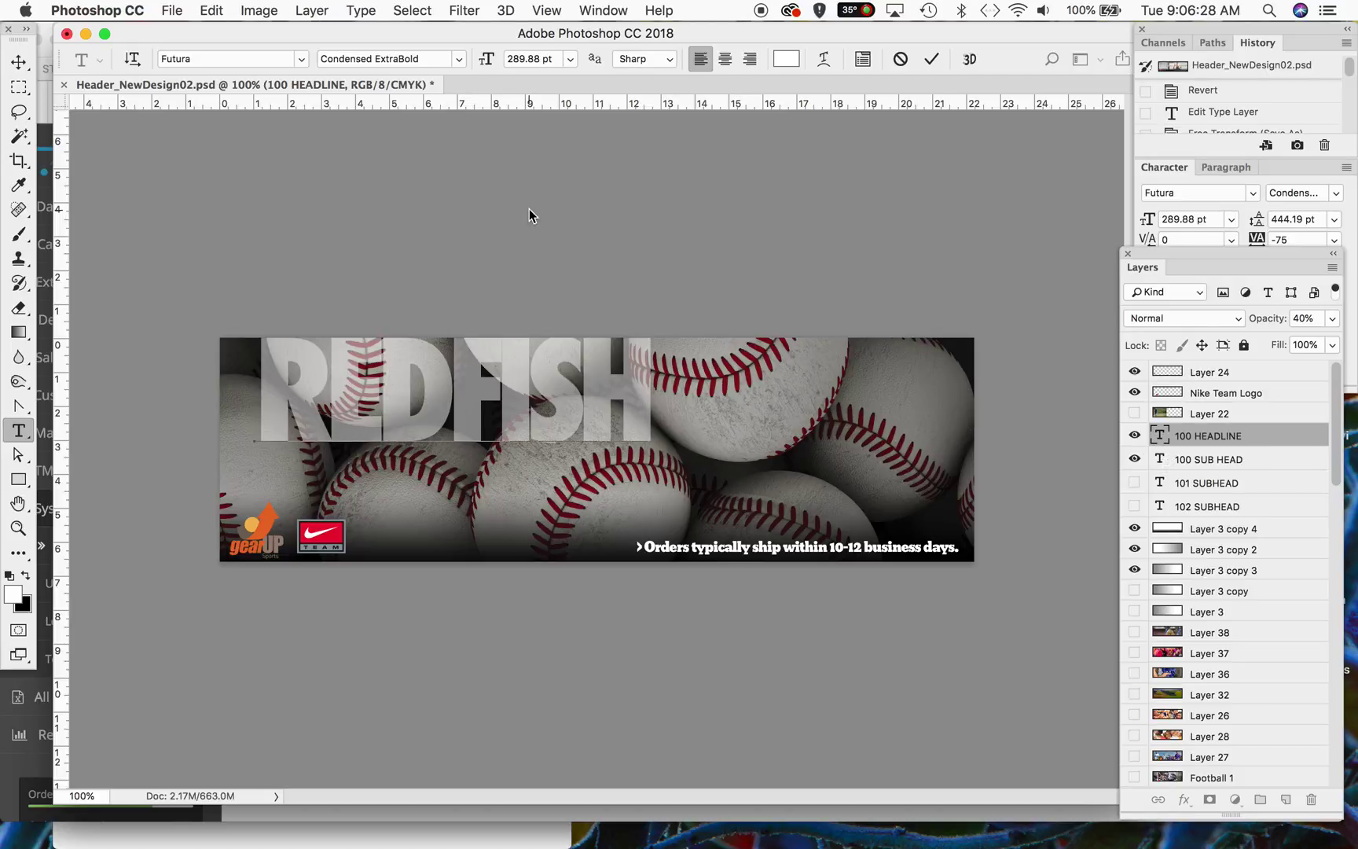
left_click(19, 61)
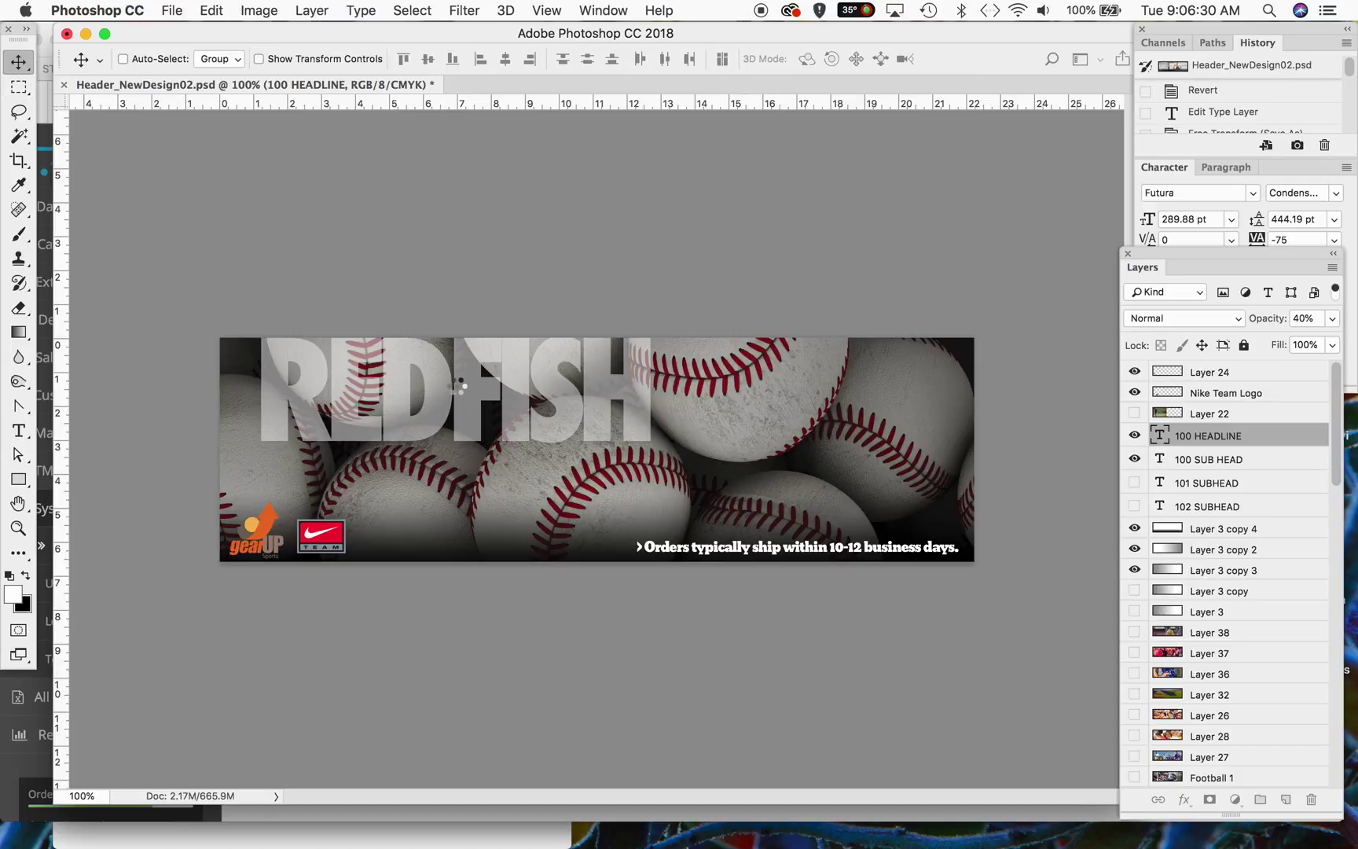
left_click_drag(465, 377, 779, 373)
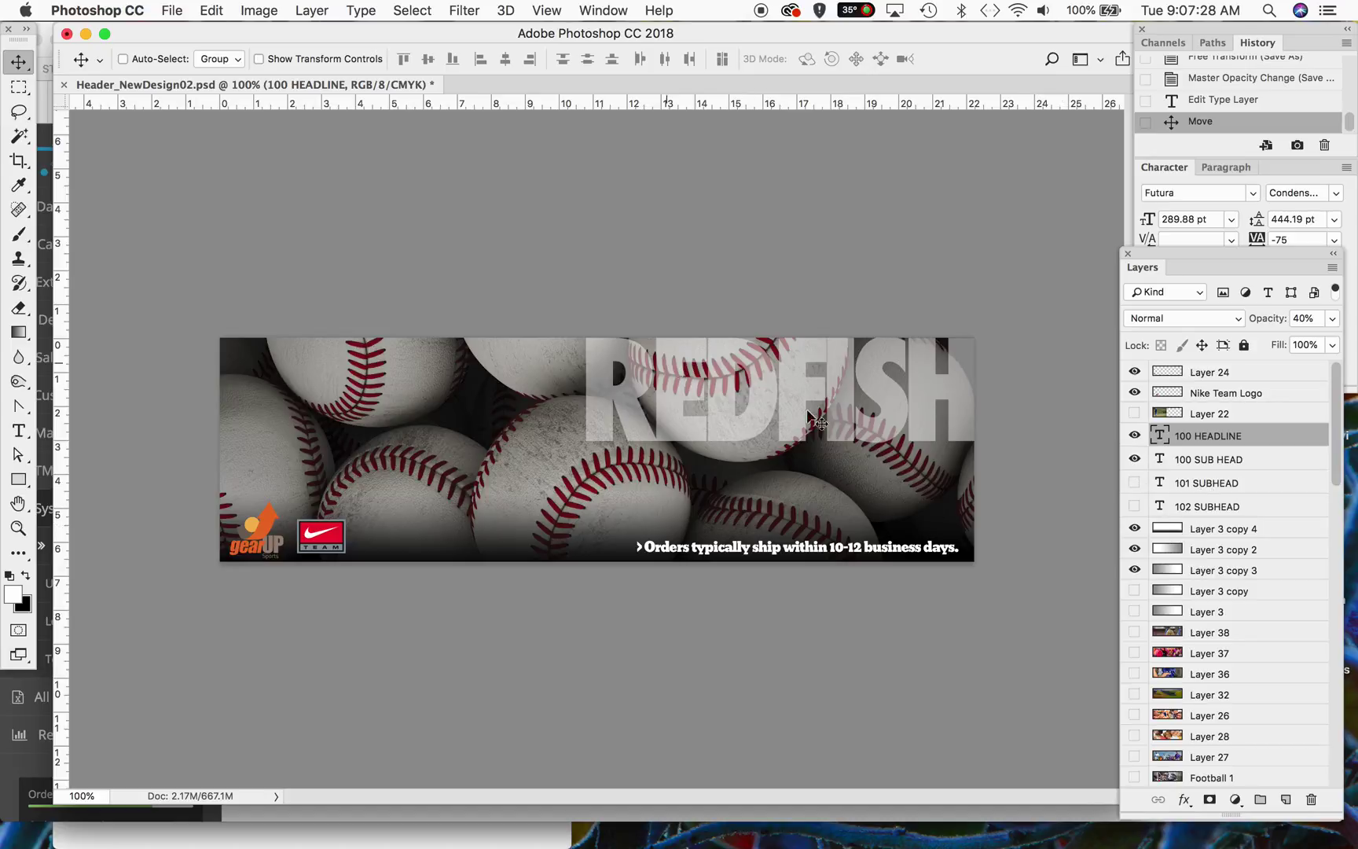
Step: Show the Basketball 3 background layer and hide the gradient layers Layer 3 copy 3 and Layer 3 copy 2
scroll(1193, 583, "down", 10)
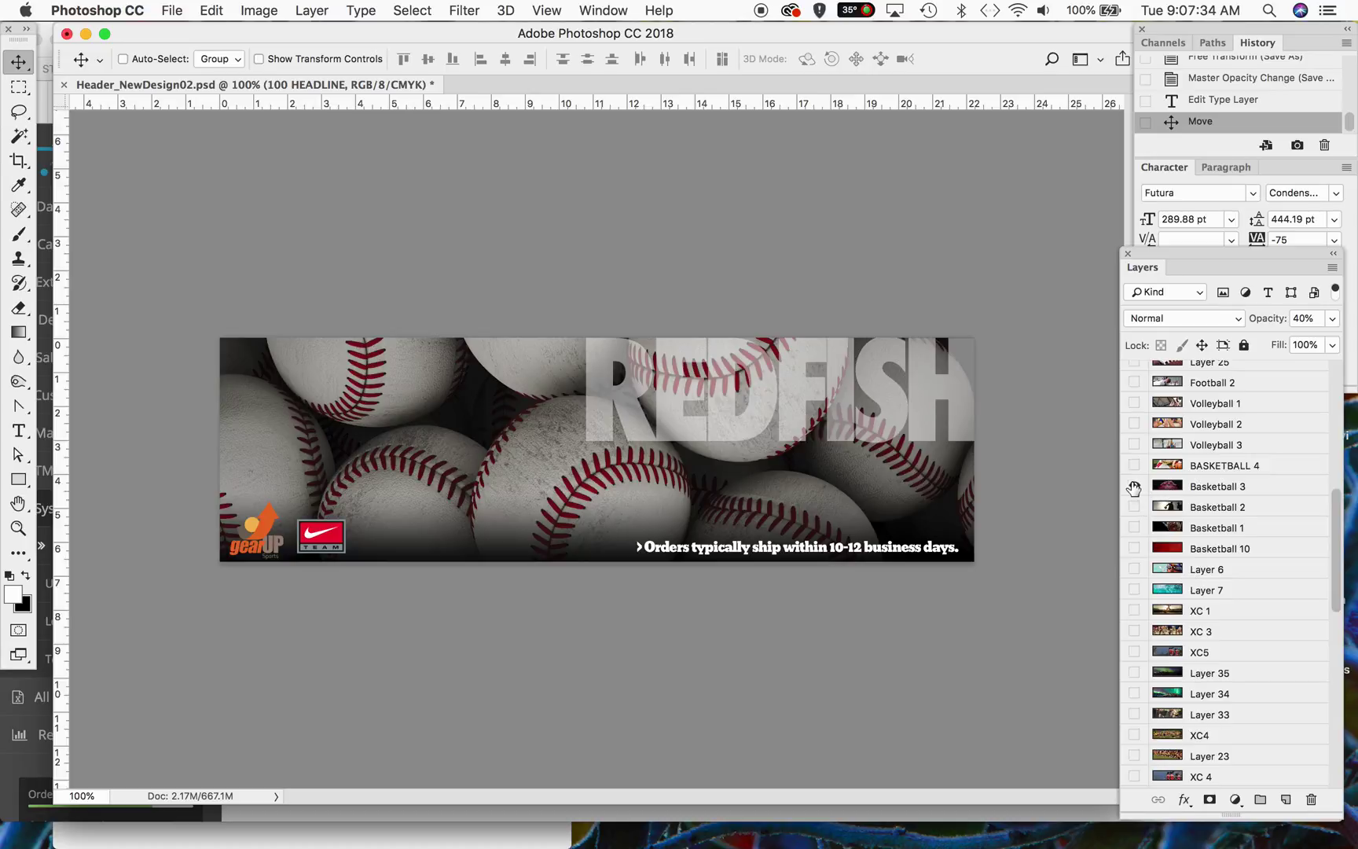
left_click(1133, 488)
scroll(1133, 488, "up", 10)
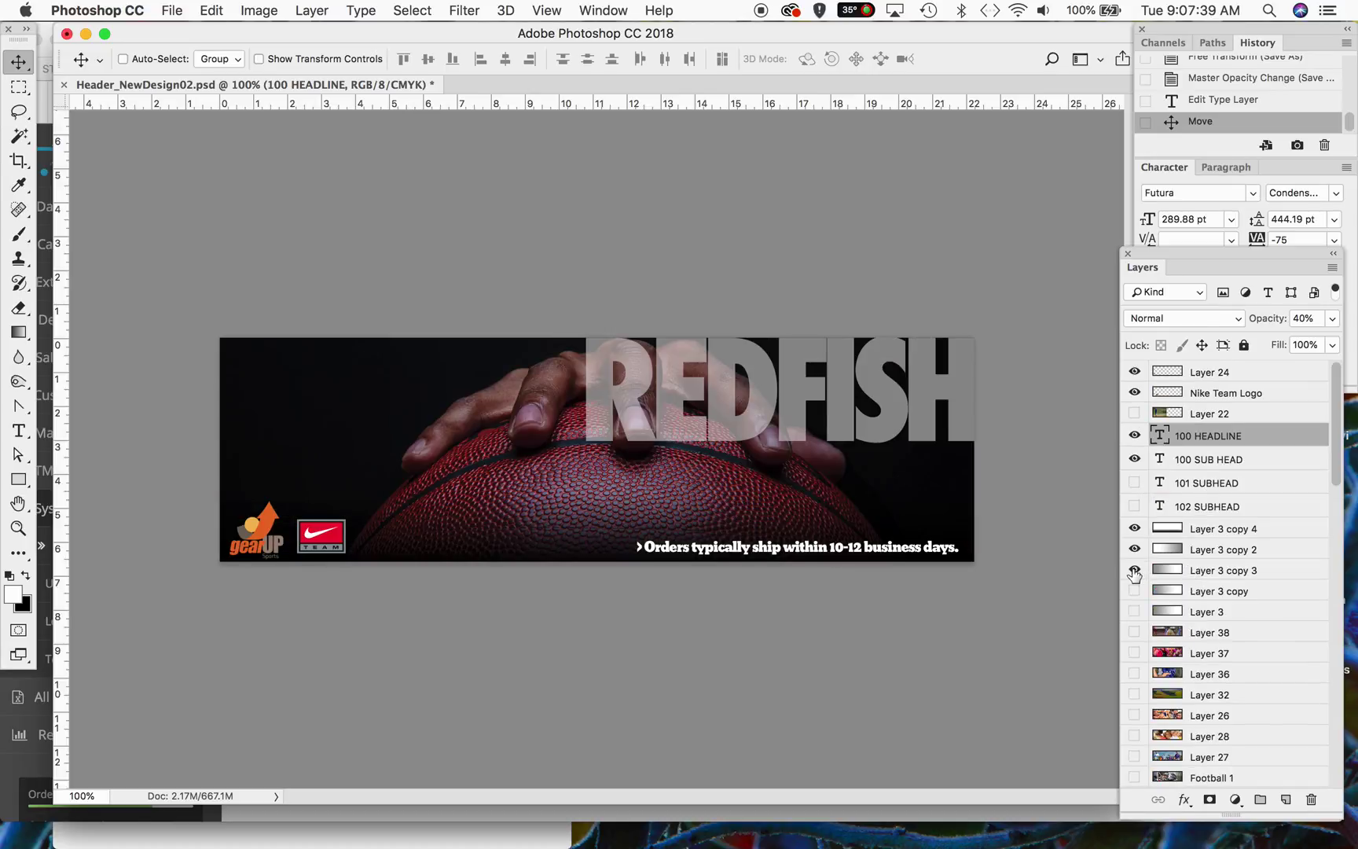
left_click(1133, 571)
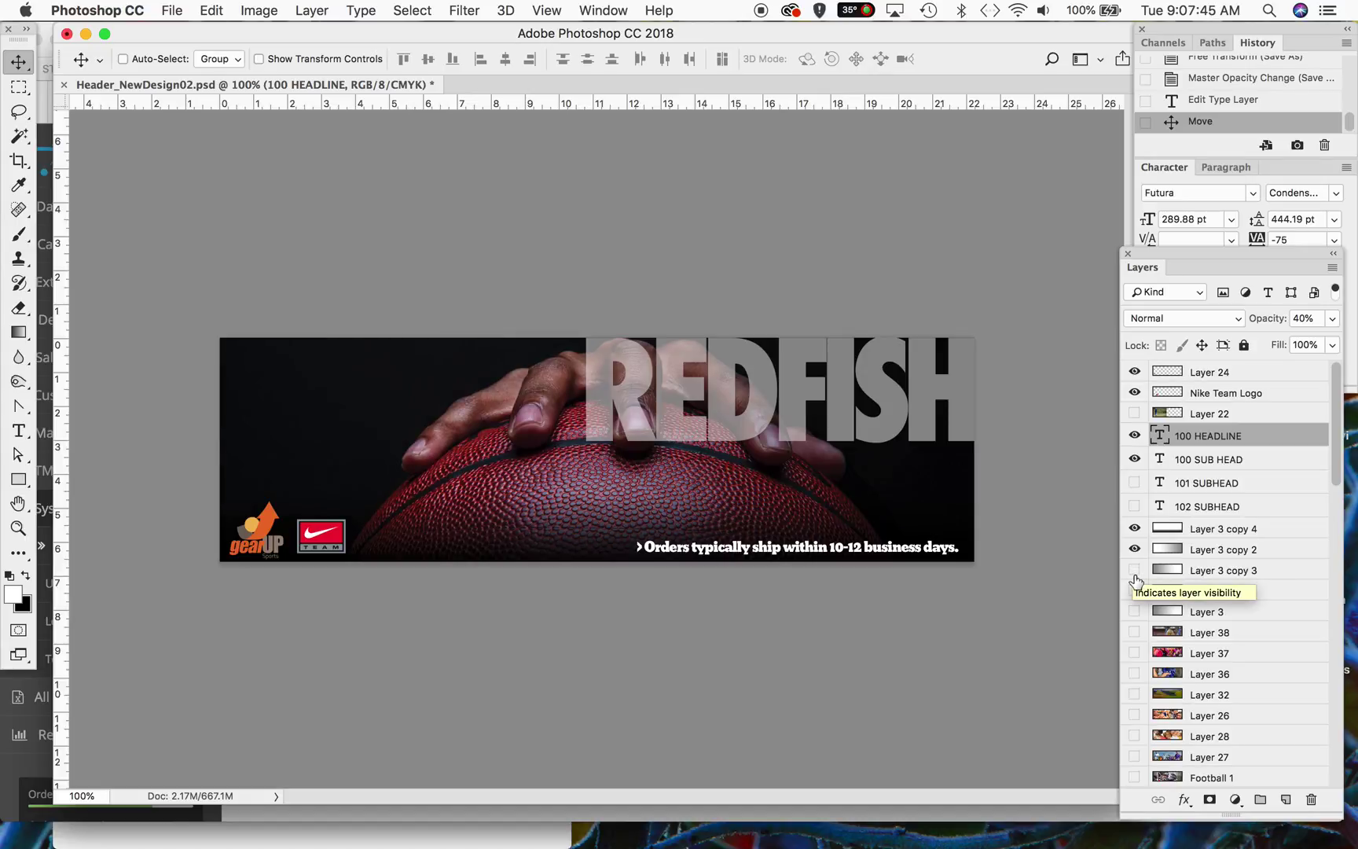
left_click(1133, 549)
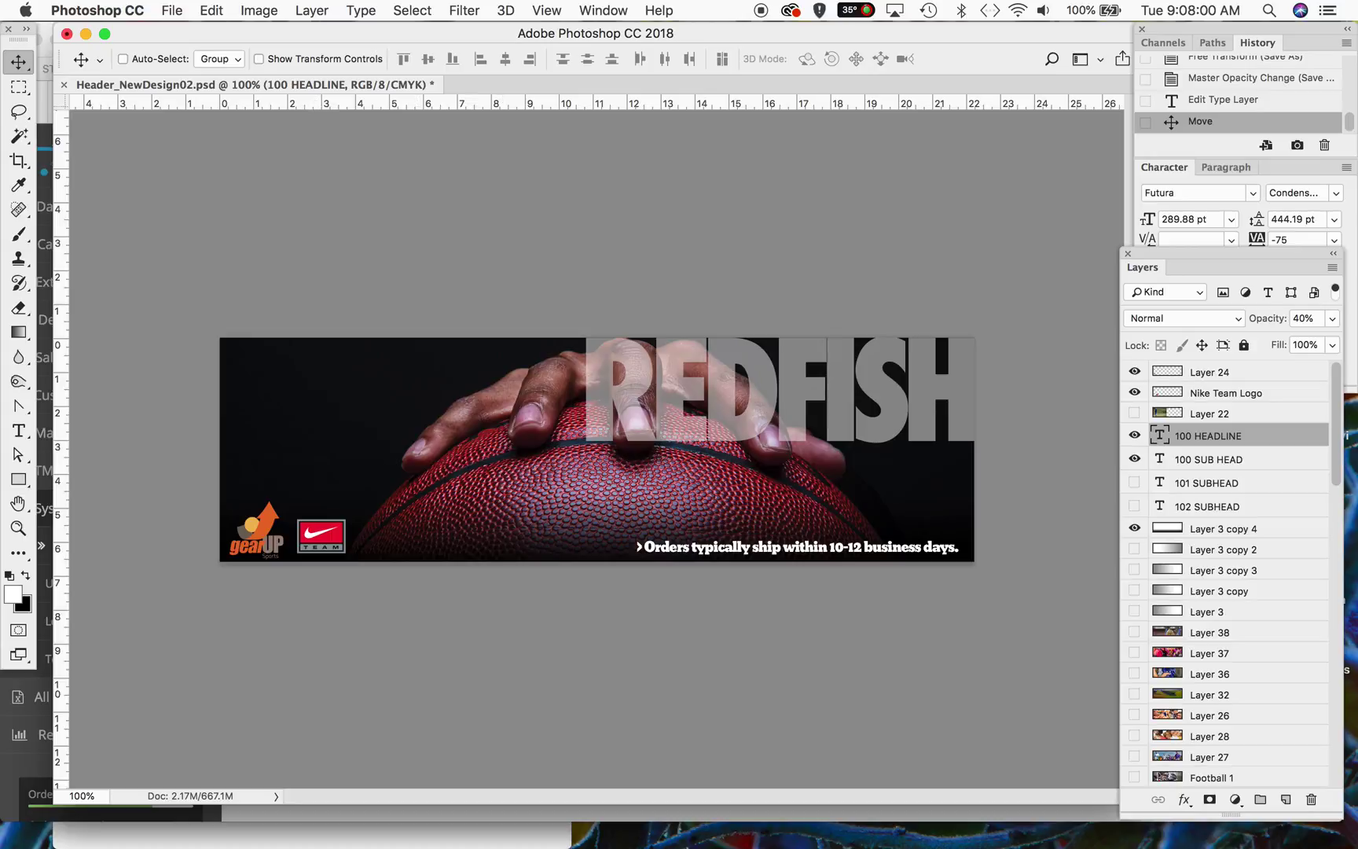
Step: Save the banner as Header100.jpg in the California Redfish folder with JPEG quality 10
left_click(171, 11)
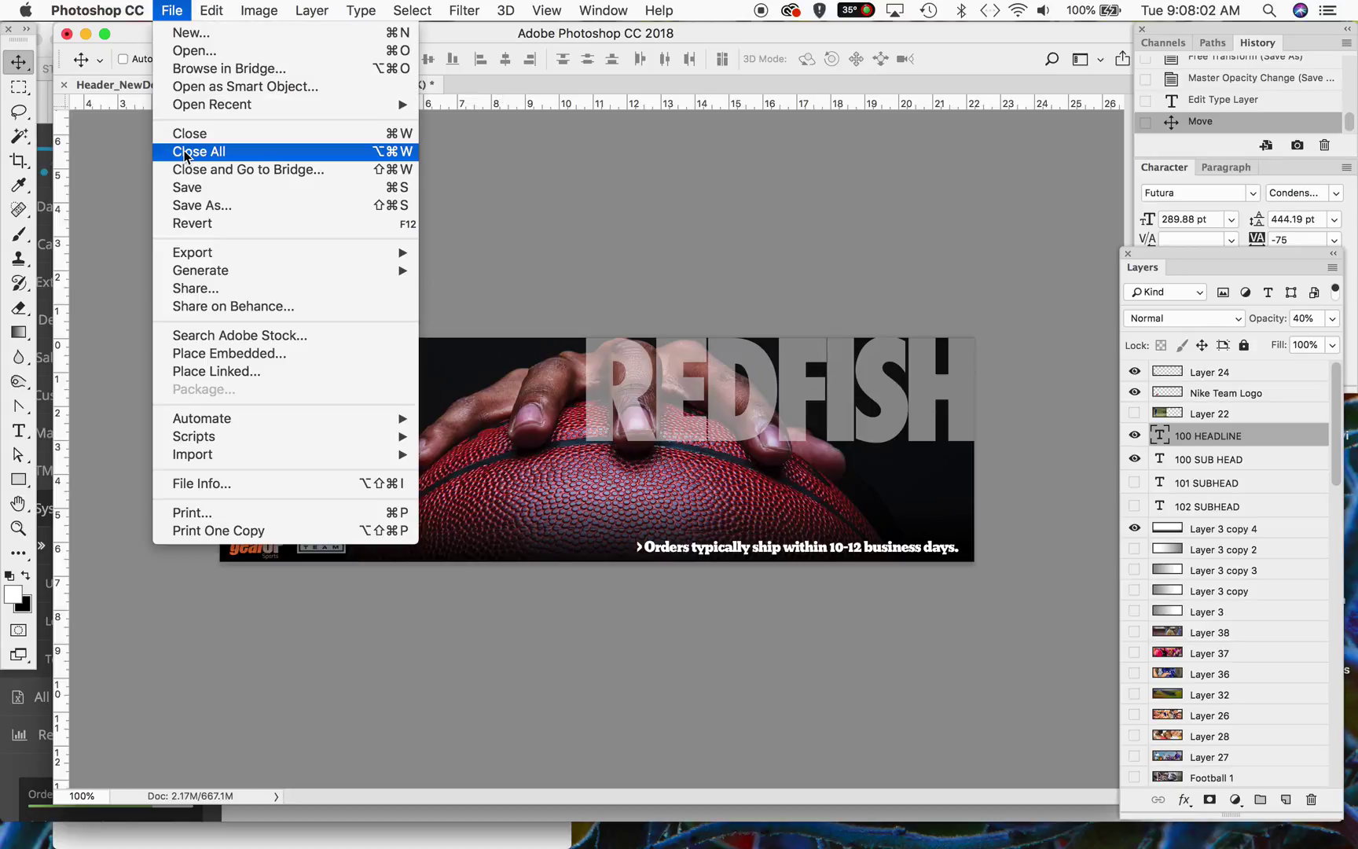
left_click(192, 201)
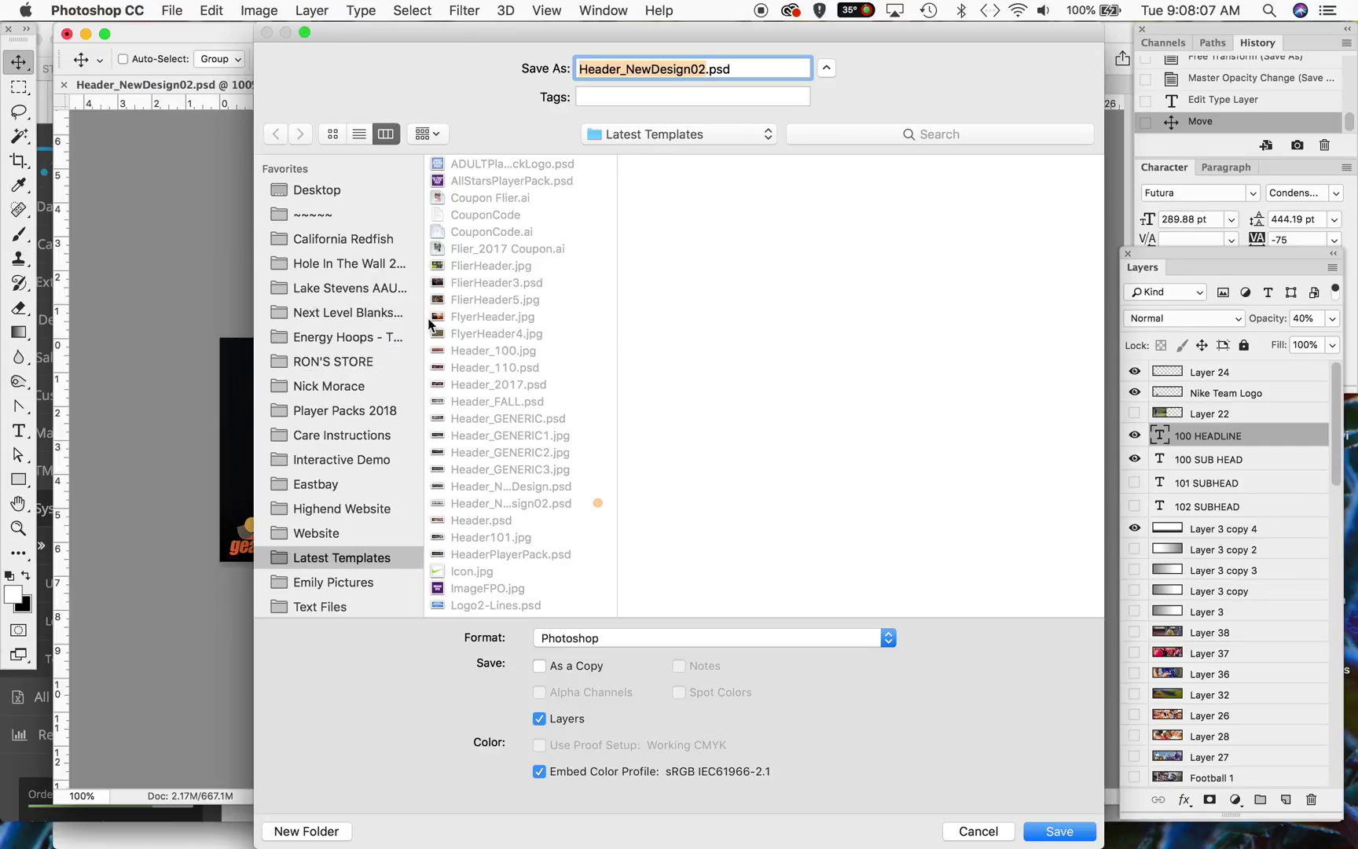
left_click(336, 238)
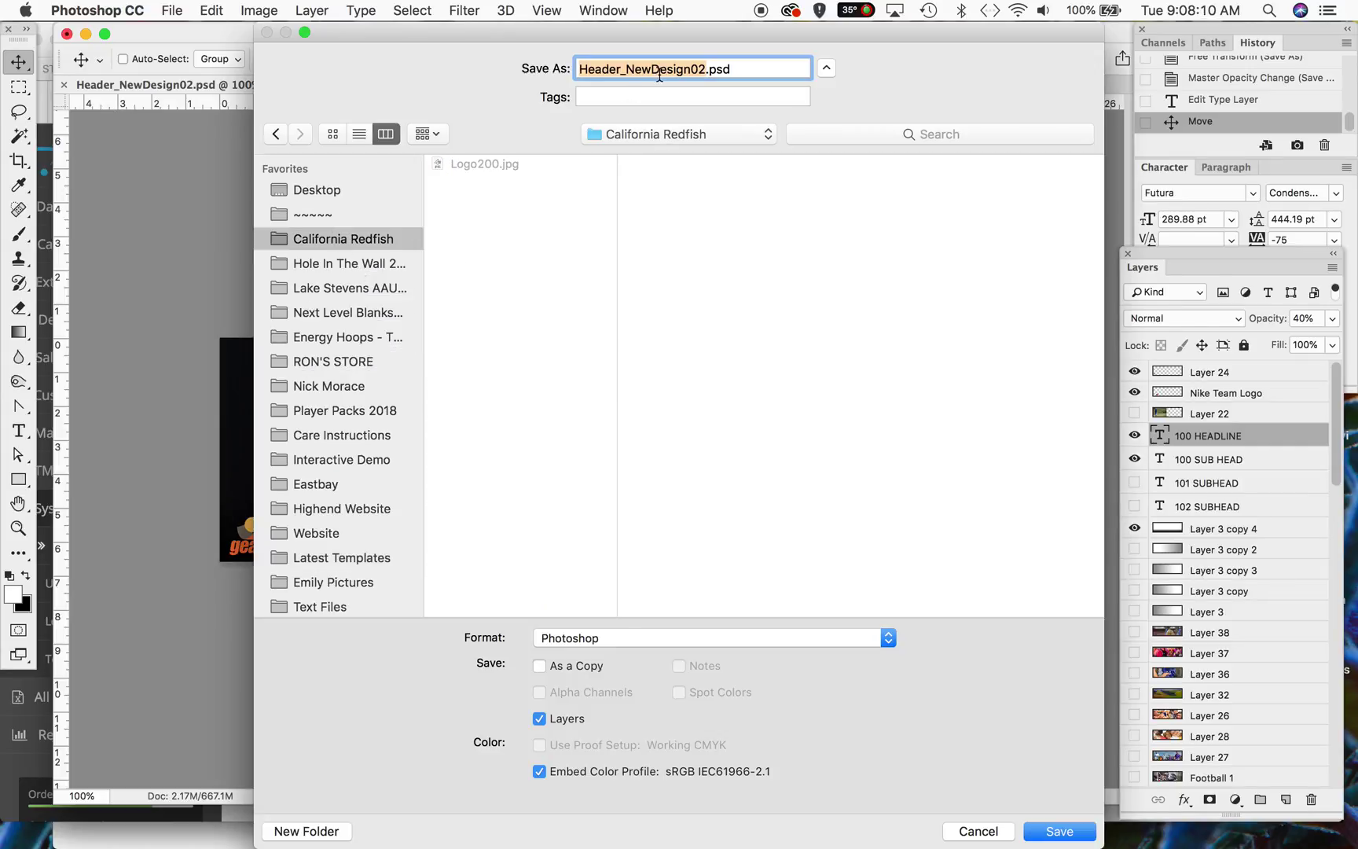
type("Header100")
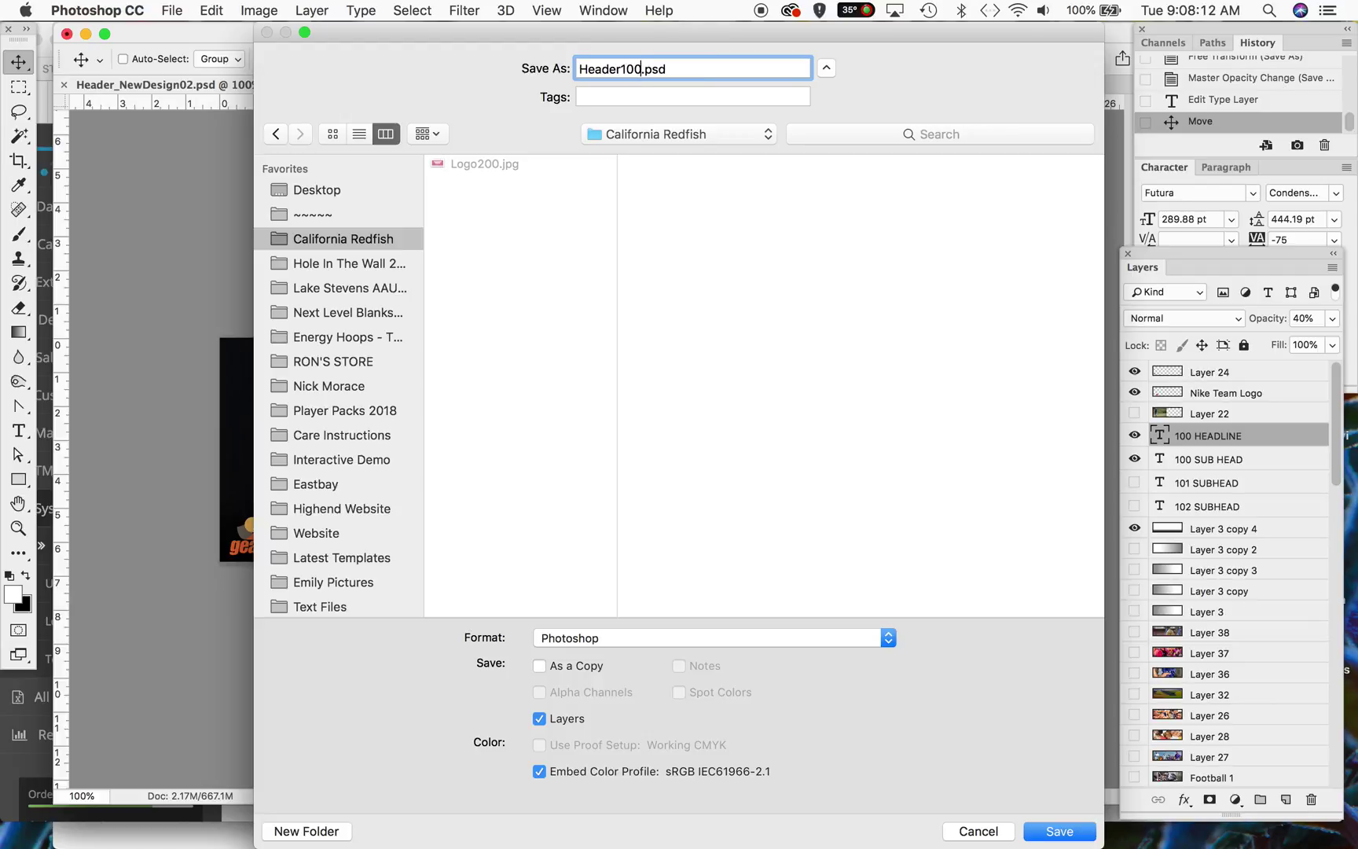
left_click(651, 635)
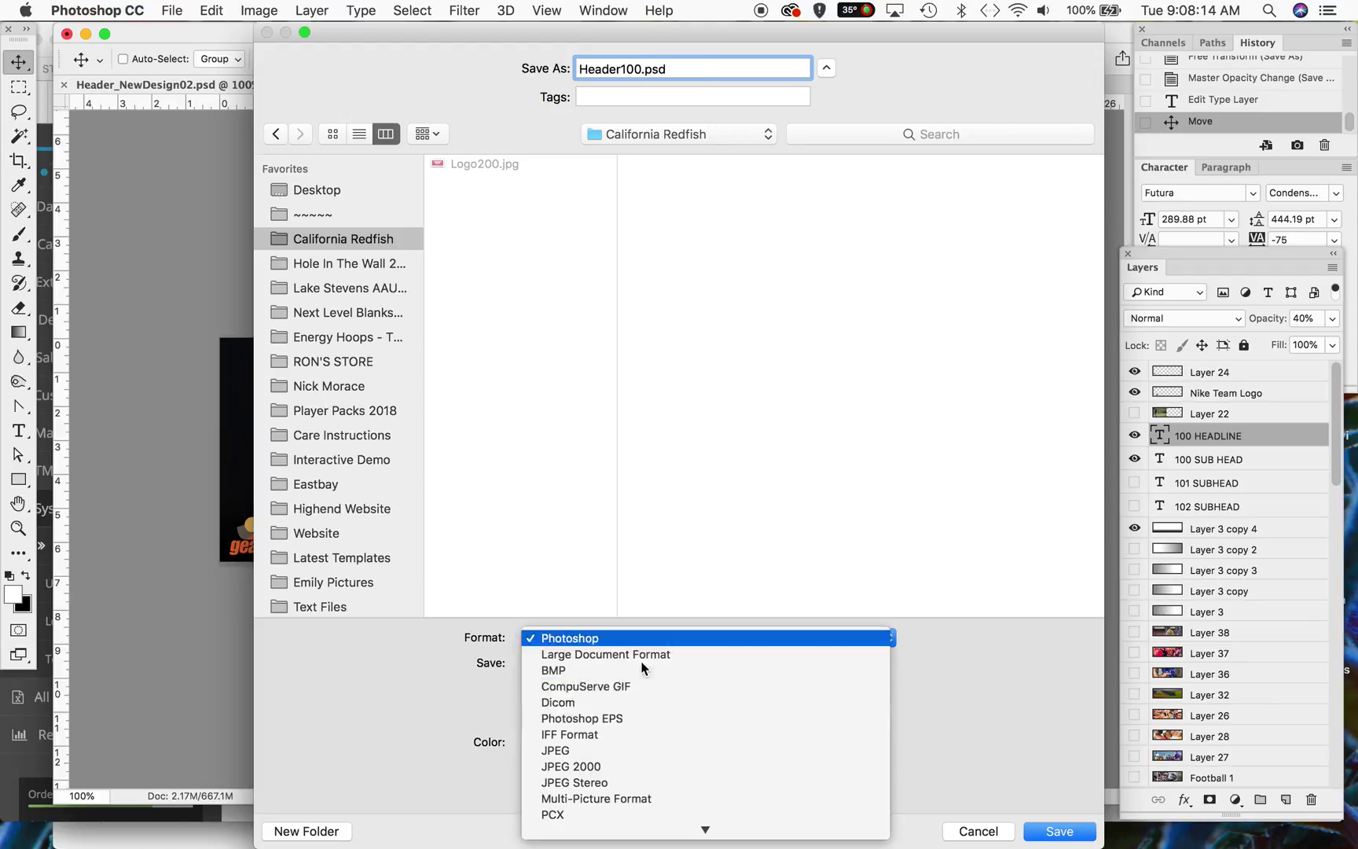
left_click(630, 742)
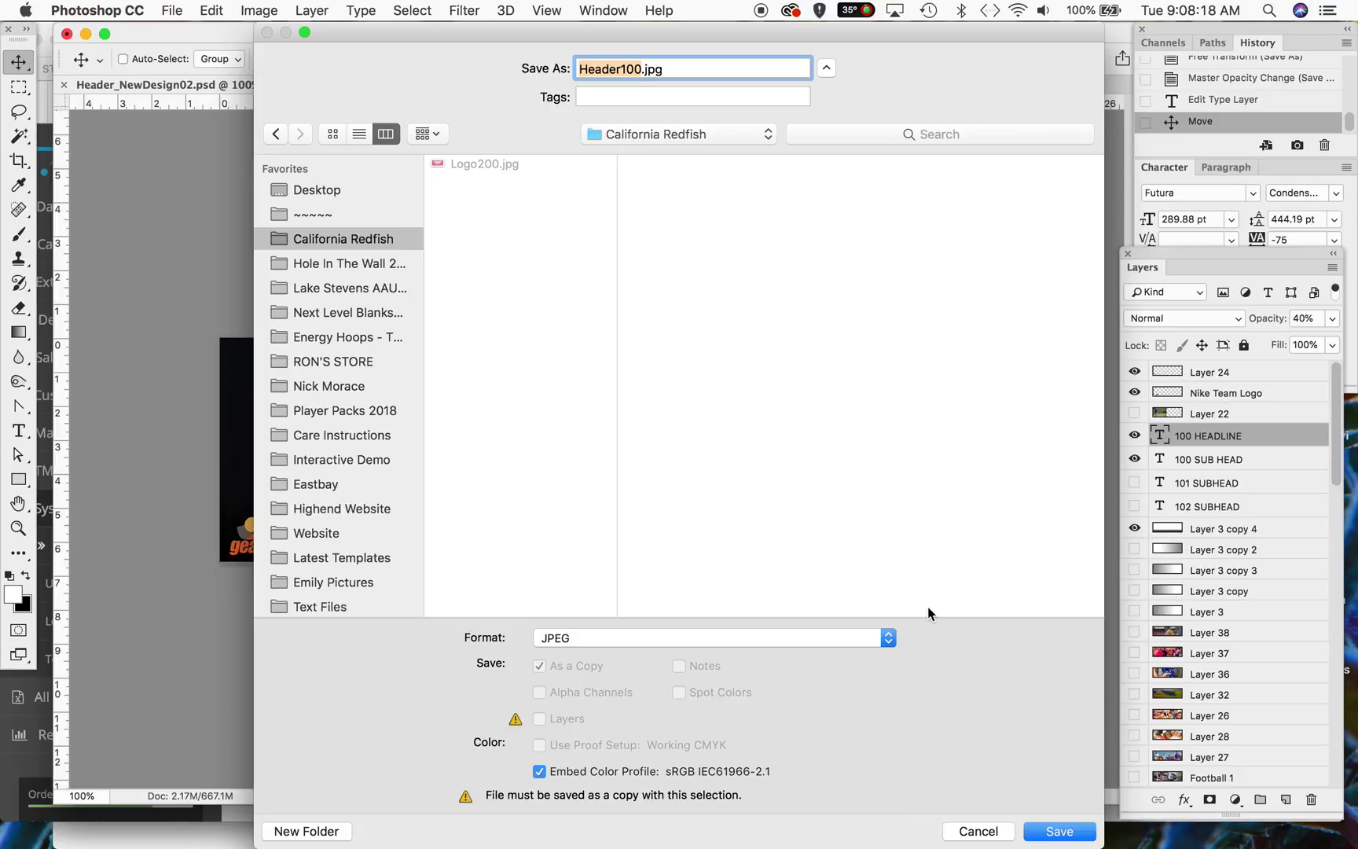
left_click(1054, 834)
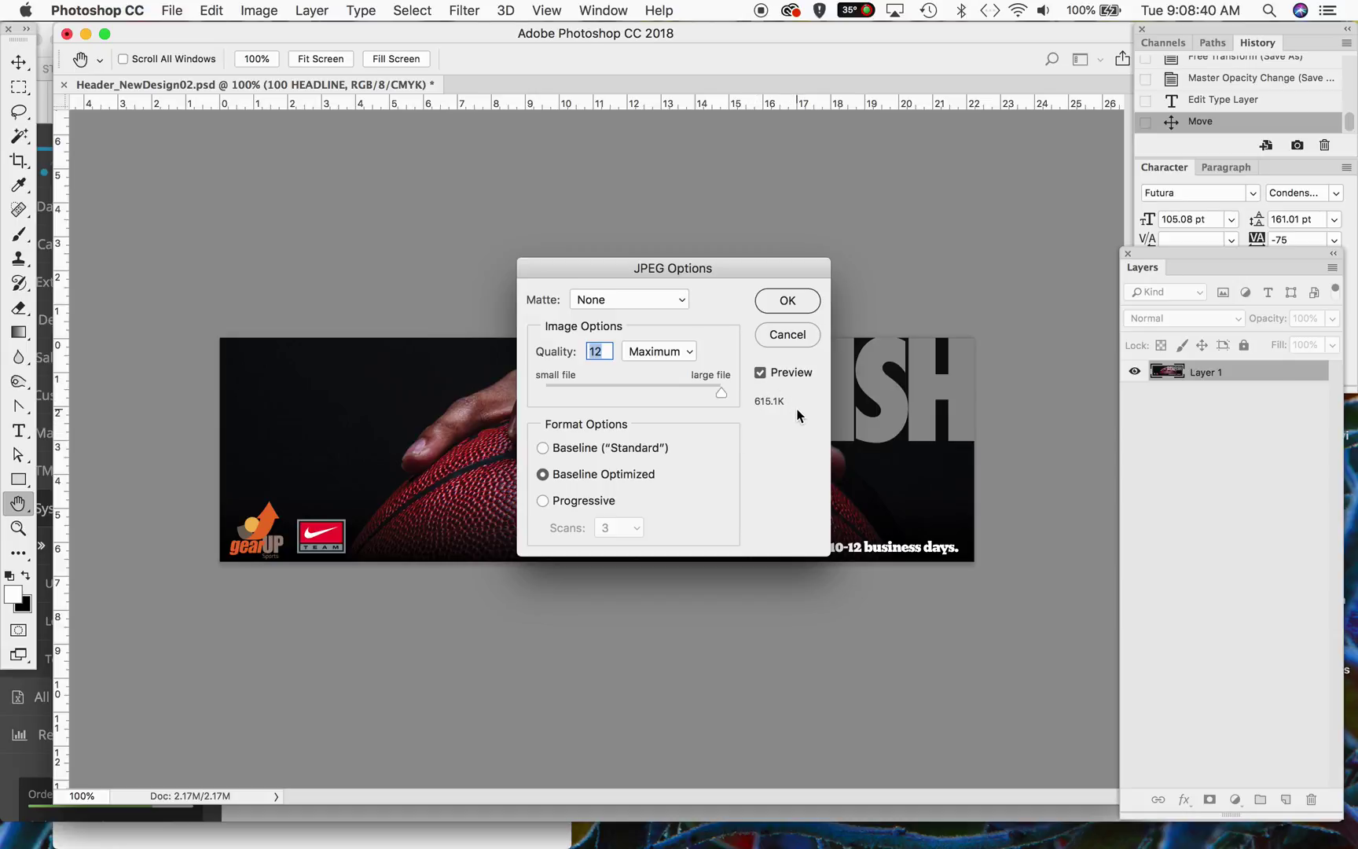
type("10")
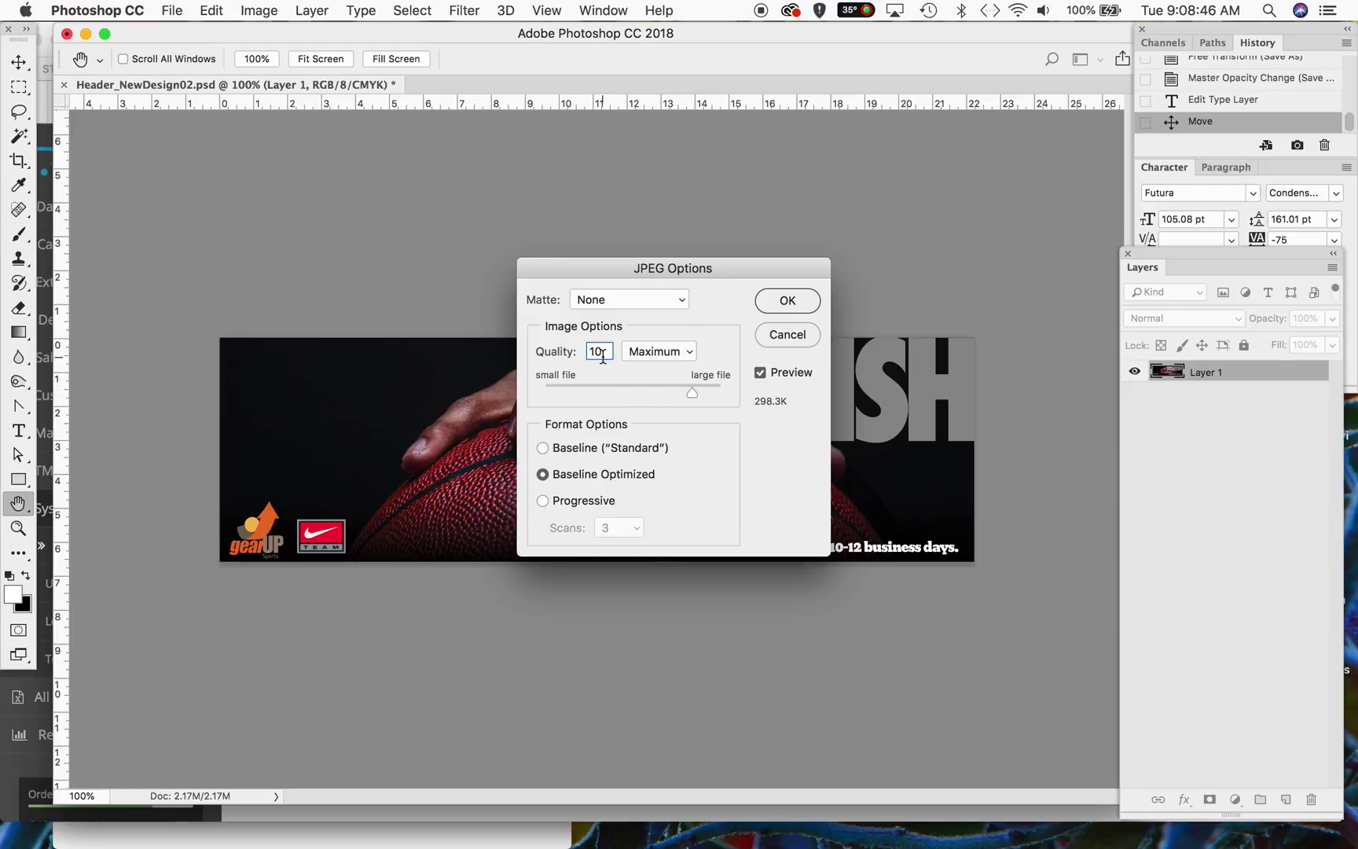
left_click(786, 299)
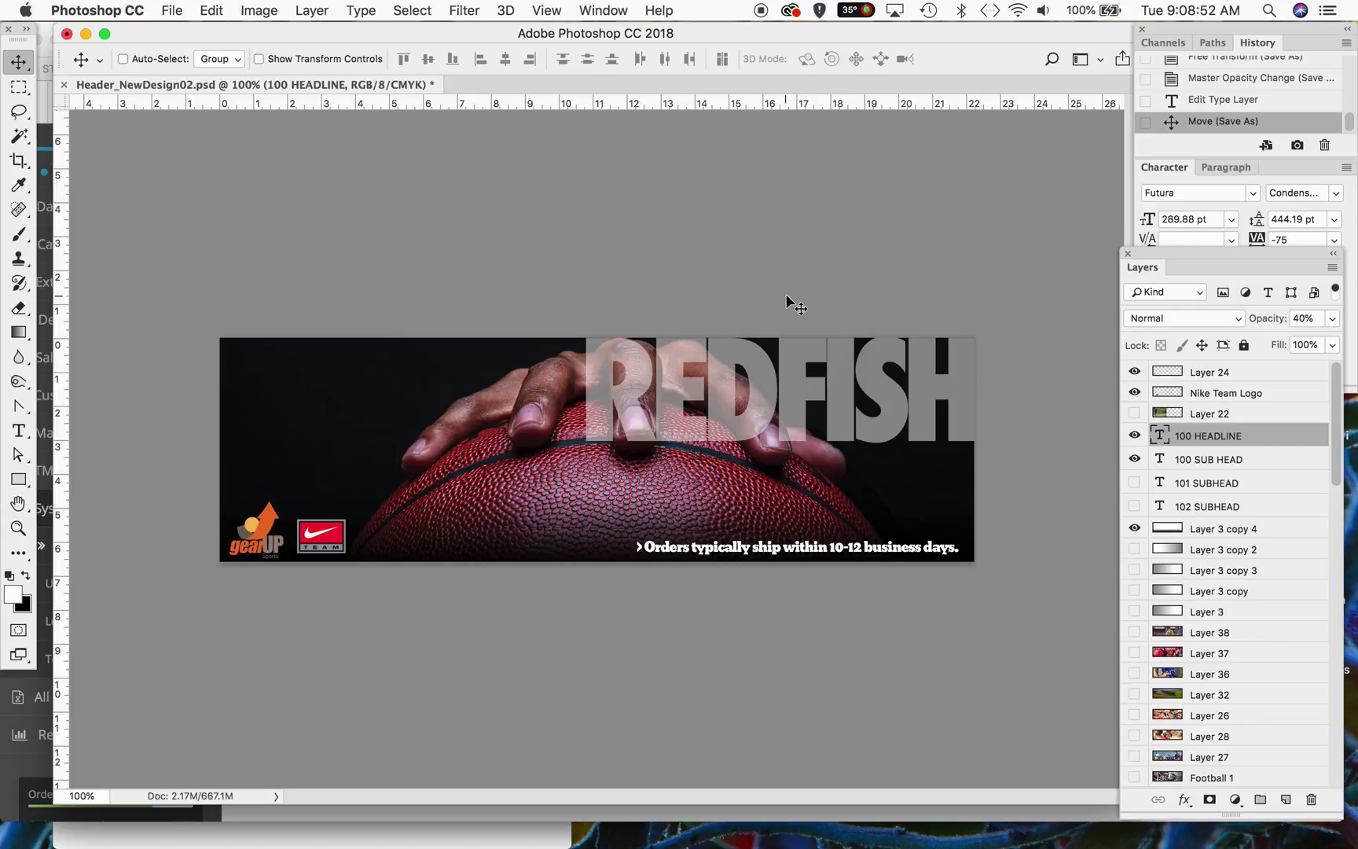
Step: Hide the 100 SUB HEAD layer and show the 101 SUBHEAD layer for the next banner version
left_click(1134, 460)
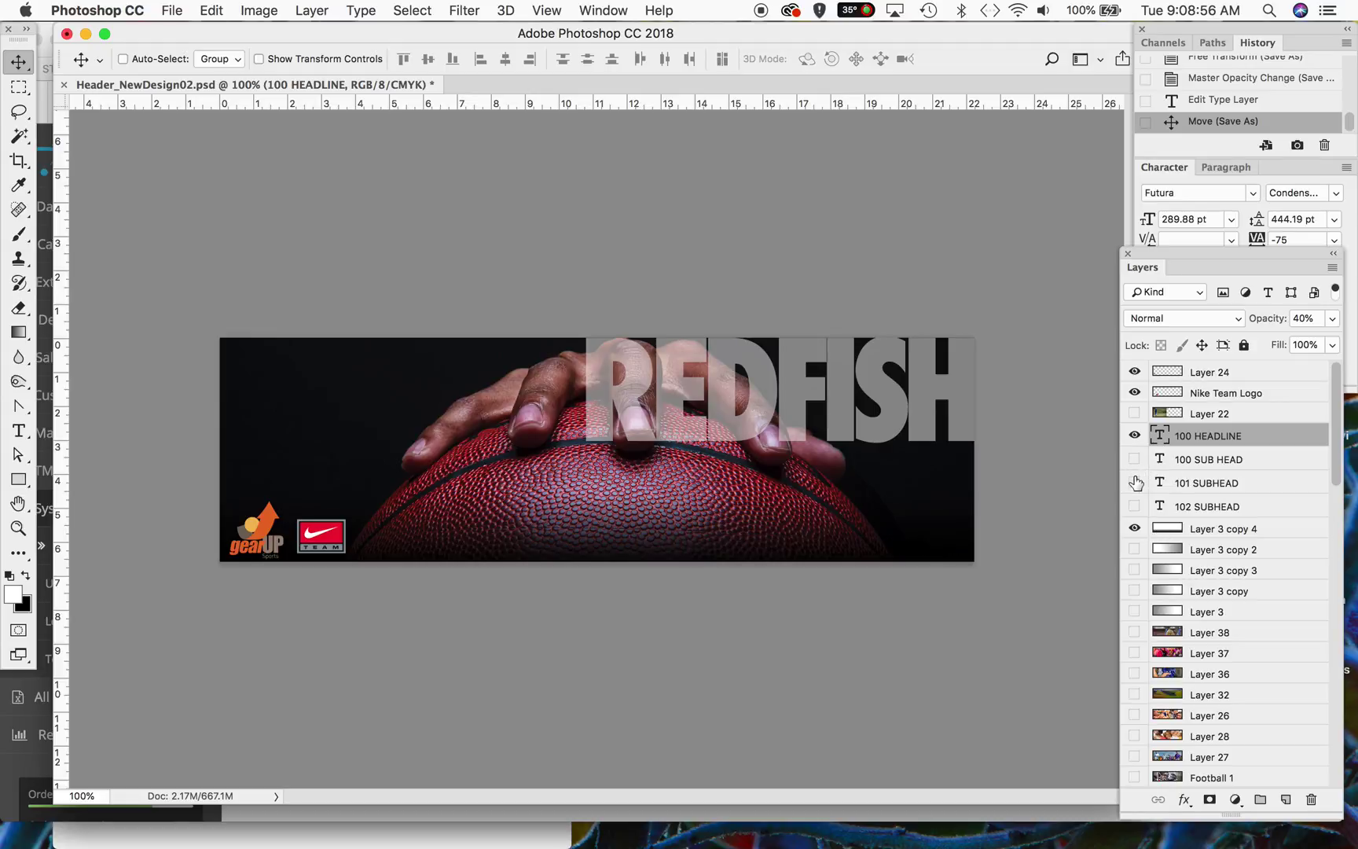
left_click(1134, 482)
scroll(1163, 516, "down", 10)
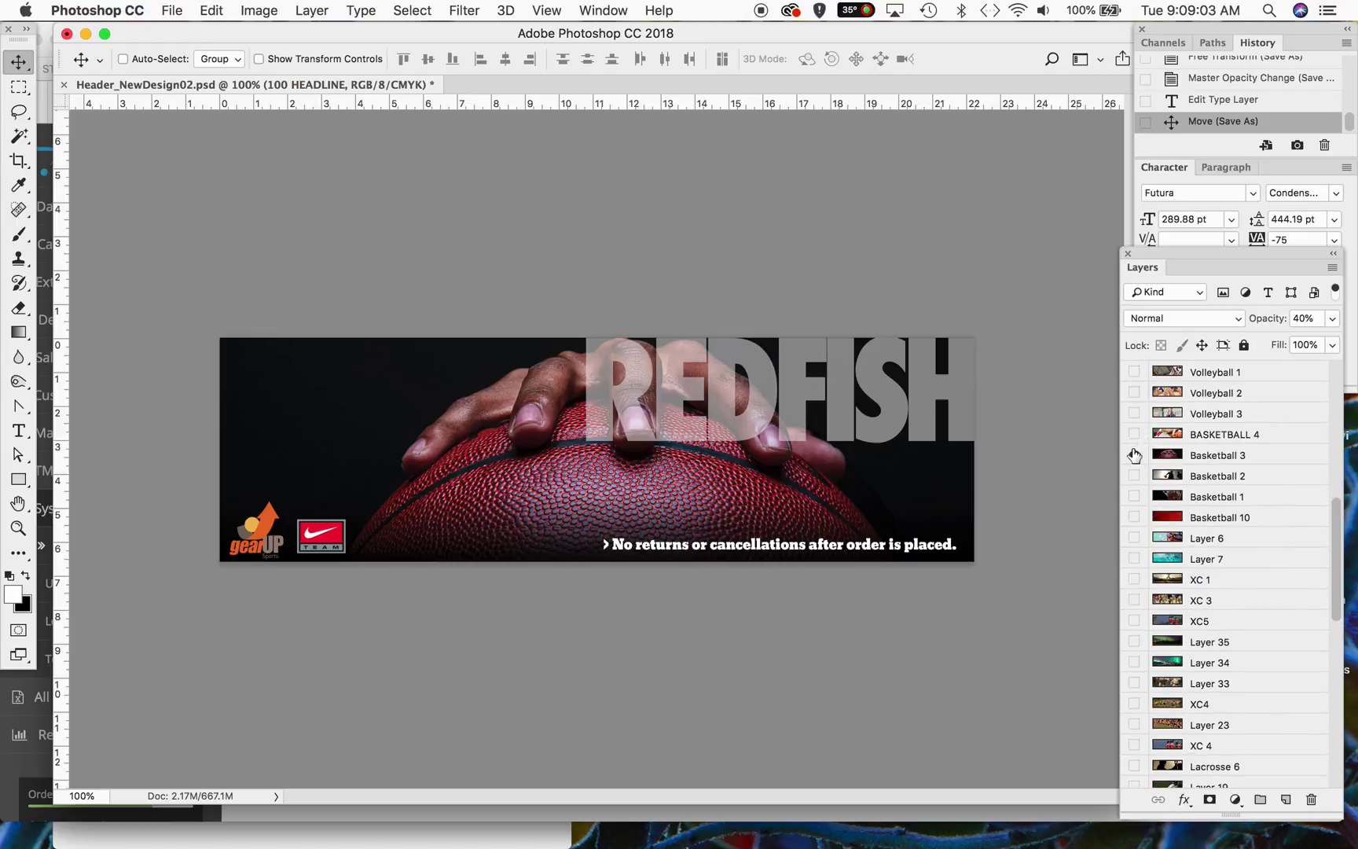
Step: Swap the Basketball 3 background layer for Basketball 2 and show the Layer 3 copy 3 gradient over it
left_click(1134, 454)
left_click(1134, 475)
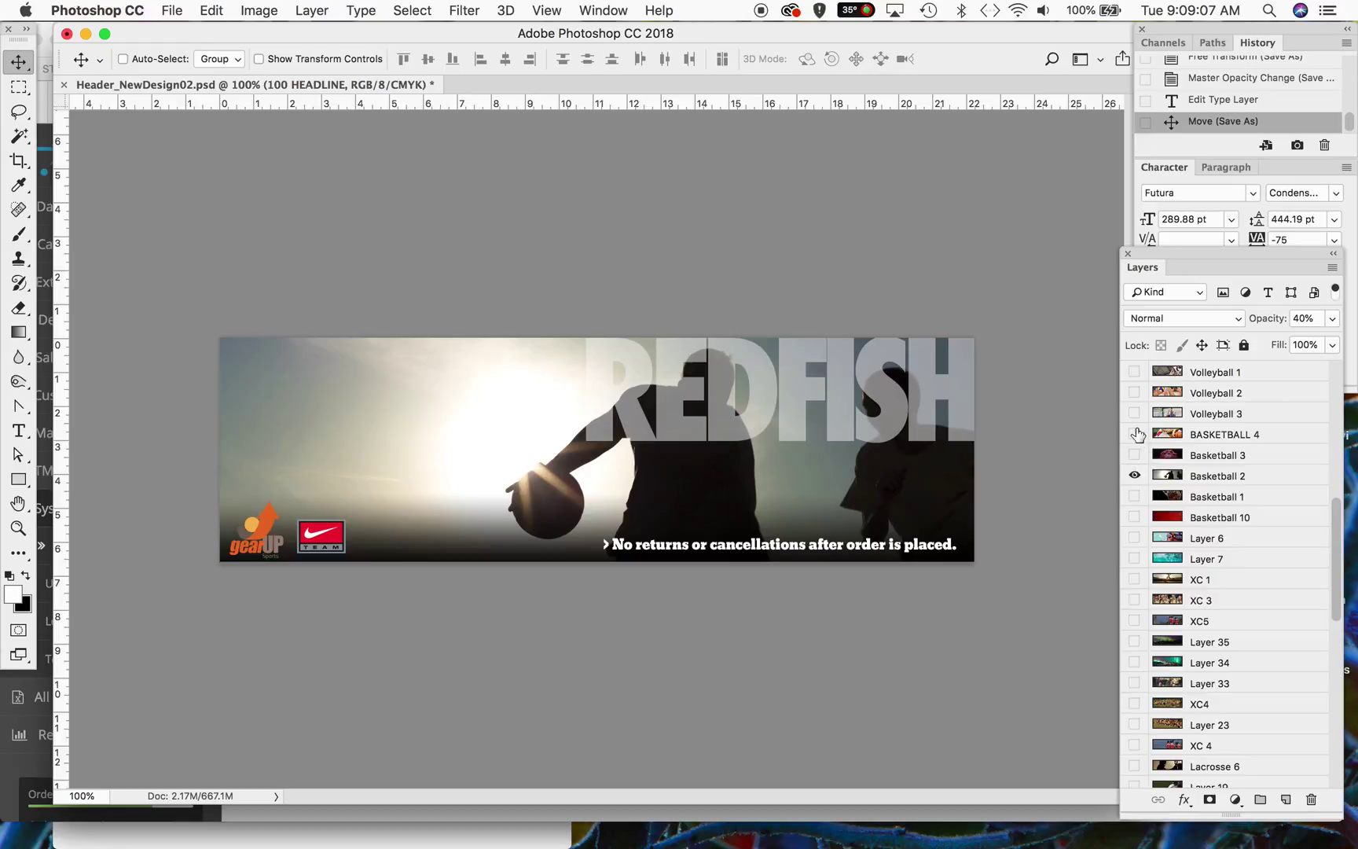
scroll(1222, 563, "up", 10)
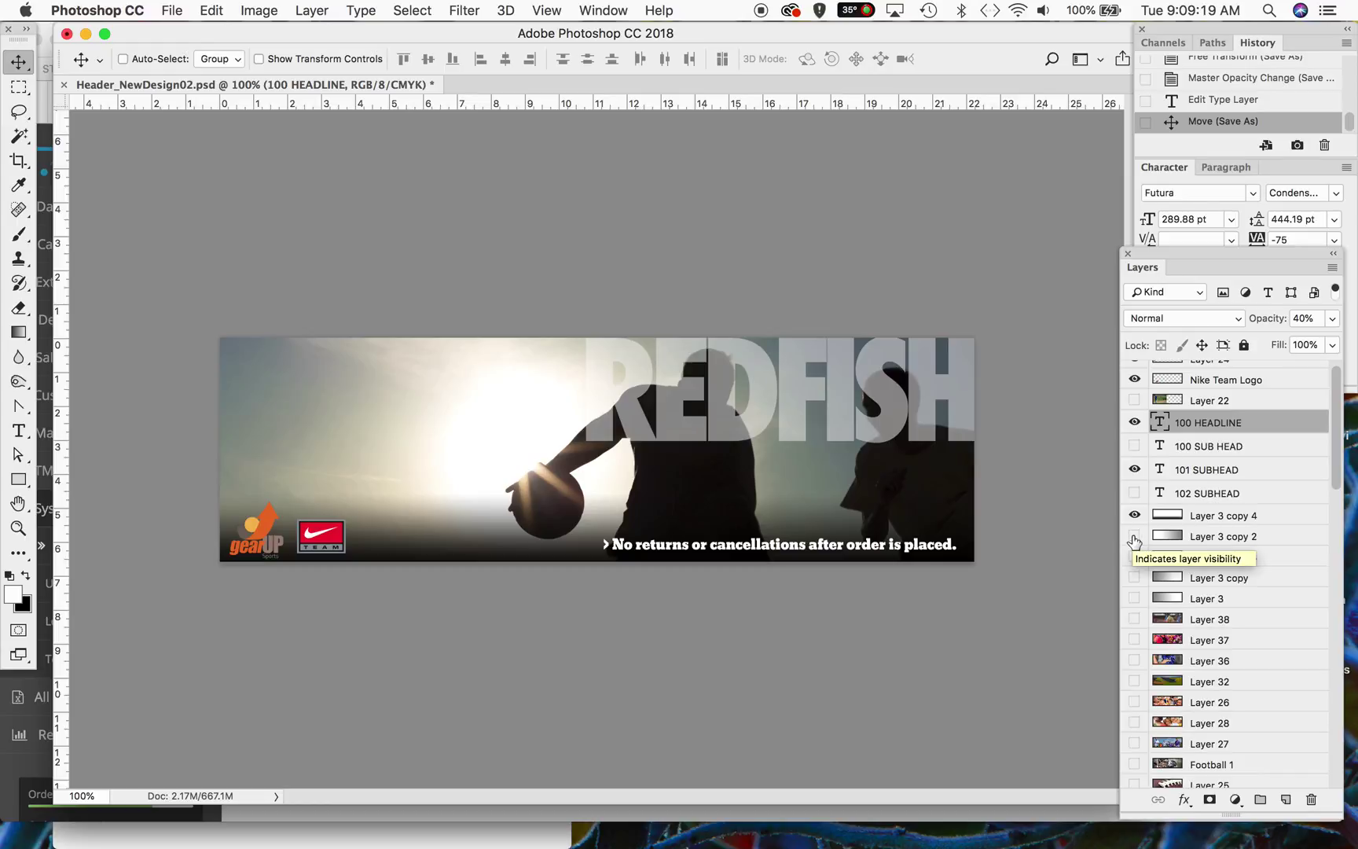
left_click(1134, 538)
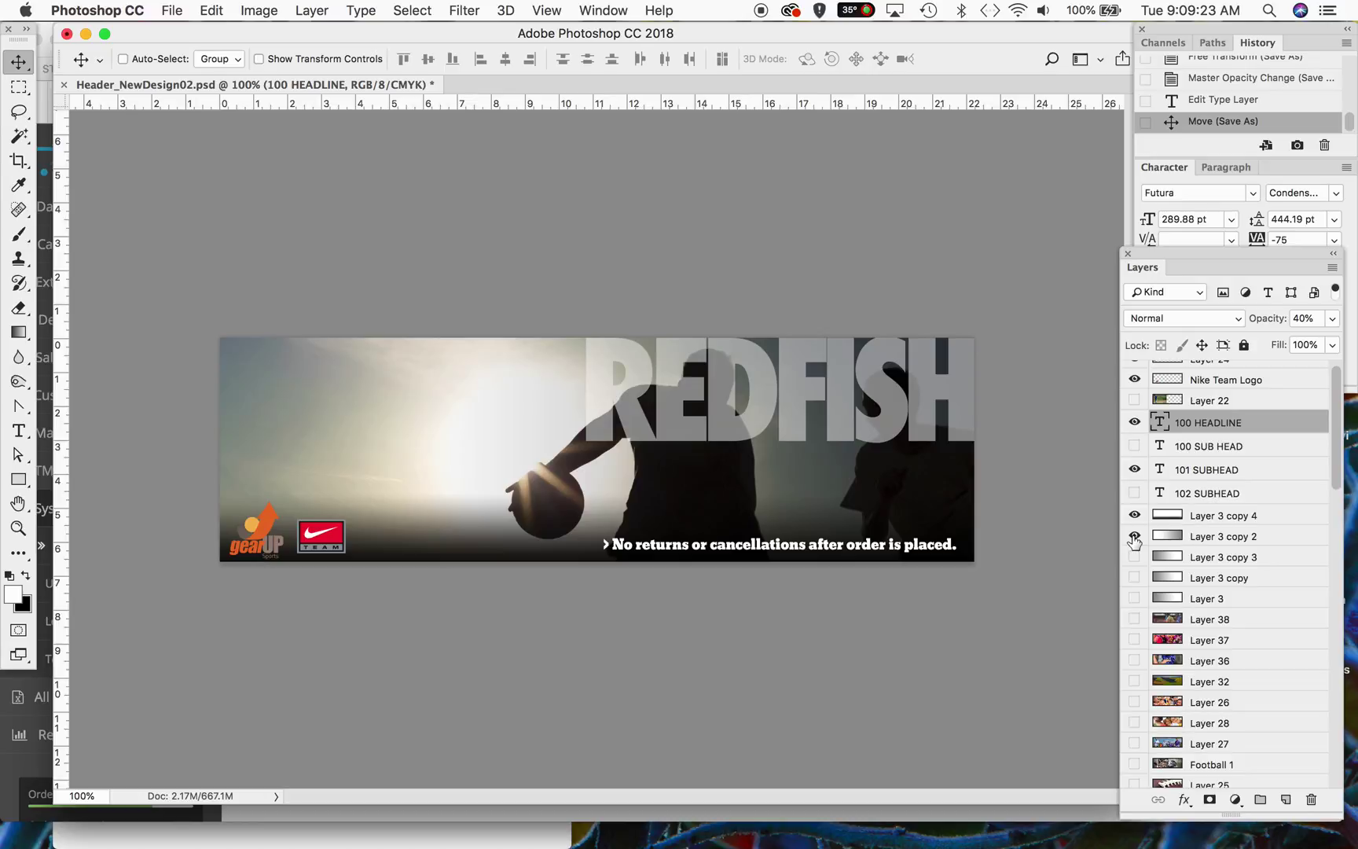
left_click(1134, 538)
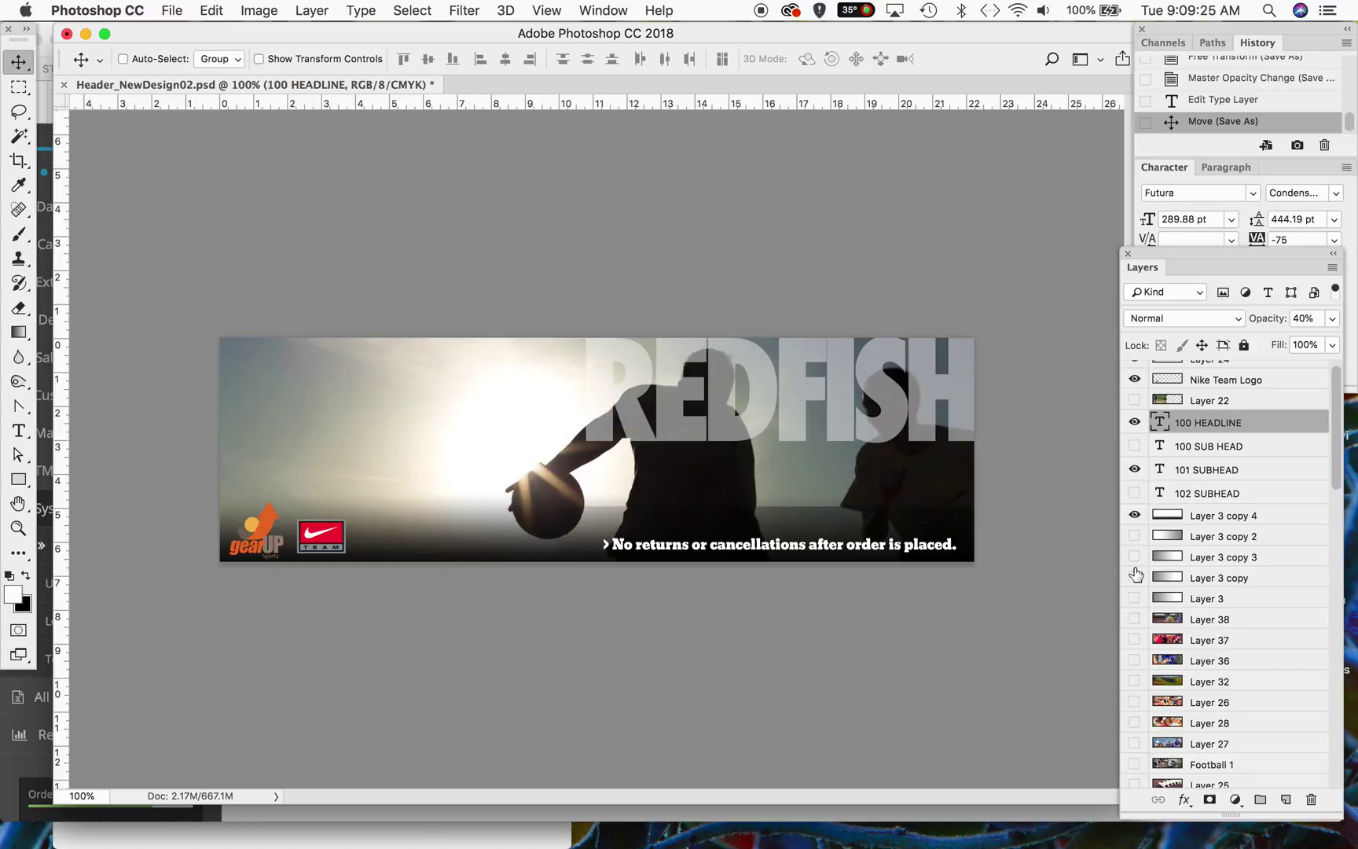
left_click(1133, 556)
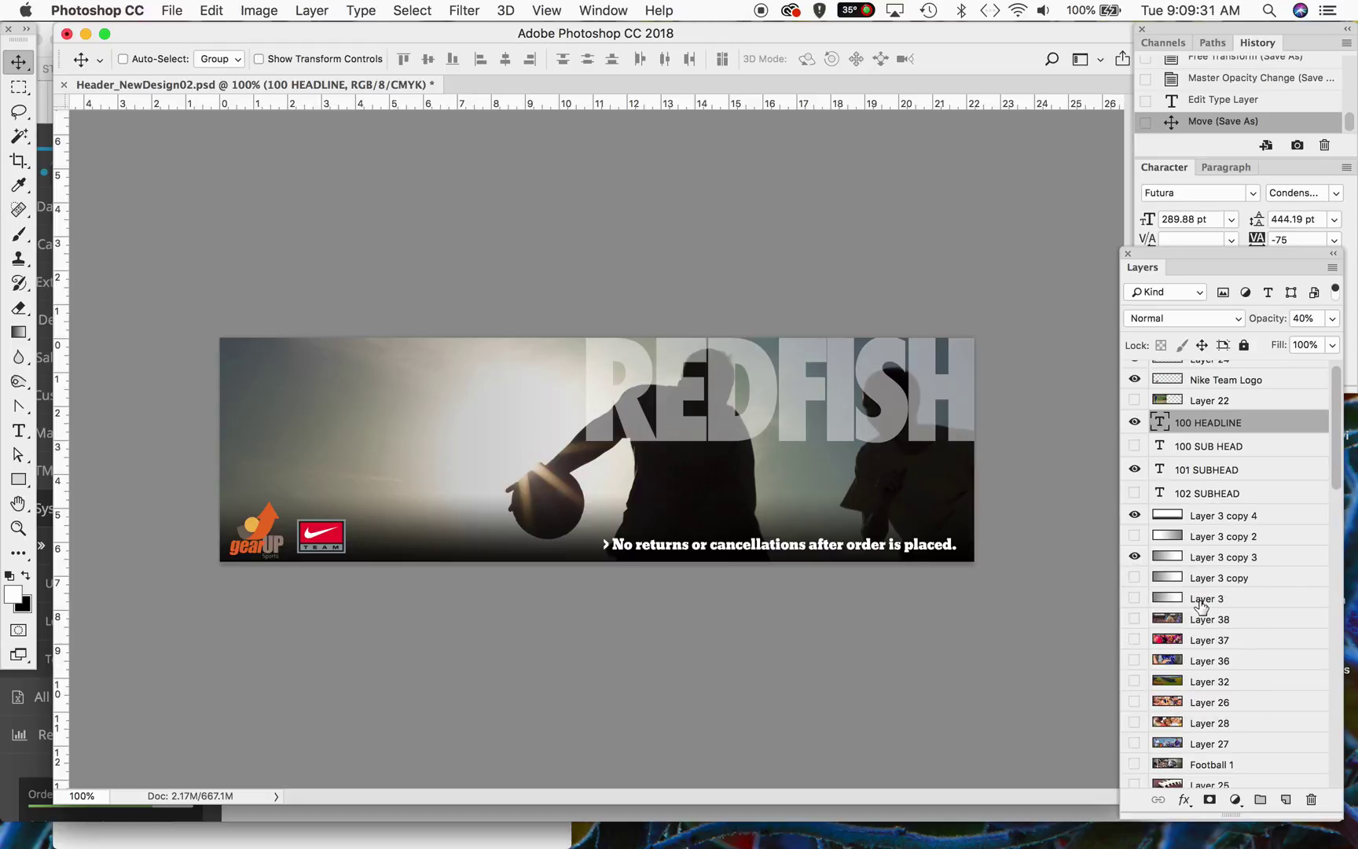
Step: Save the banner as Header101.jpg in the California Redfish folder with JPEG quality 12
left_click(169, 9)
left_click(210, 206)
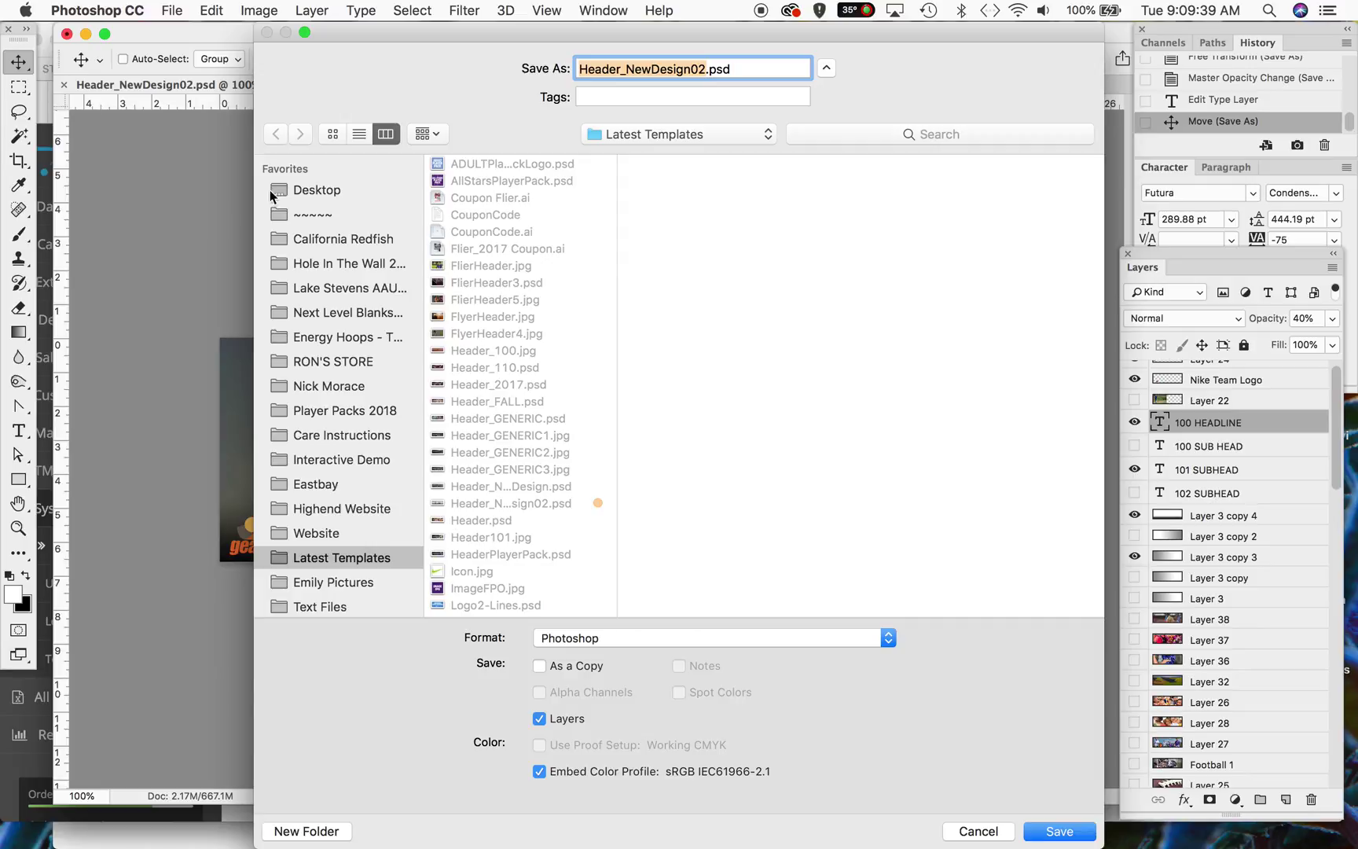
left_click(323, 245)
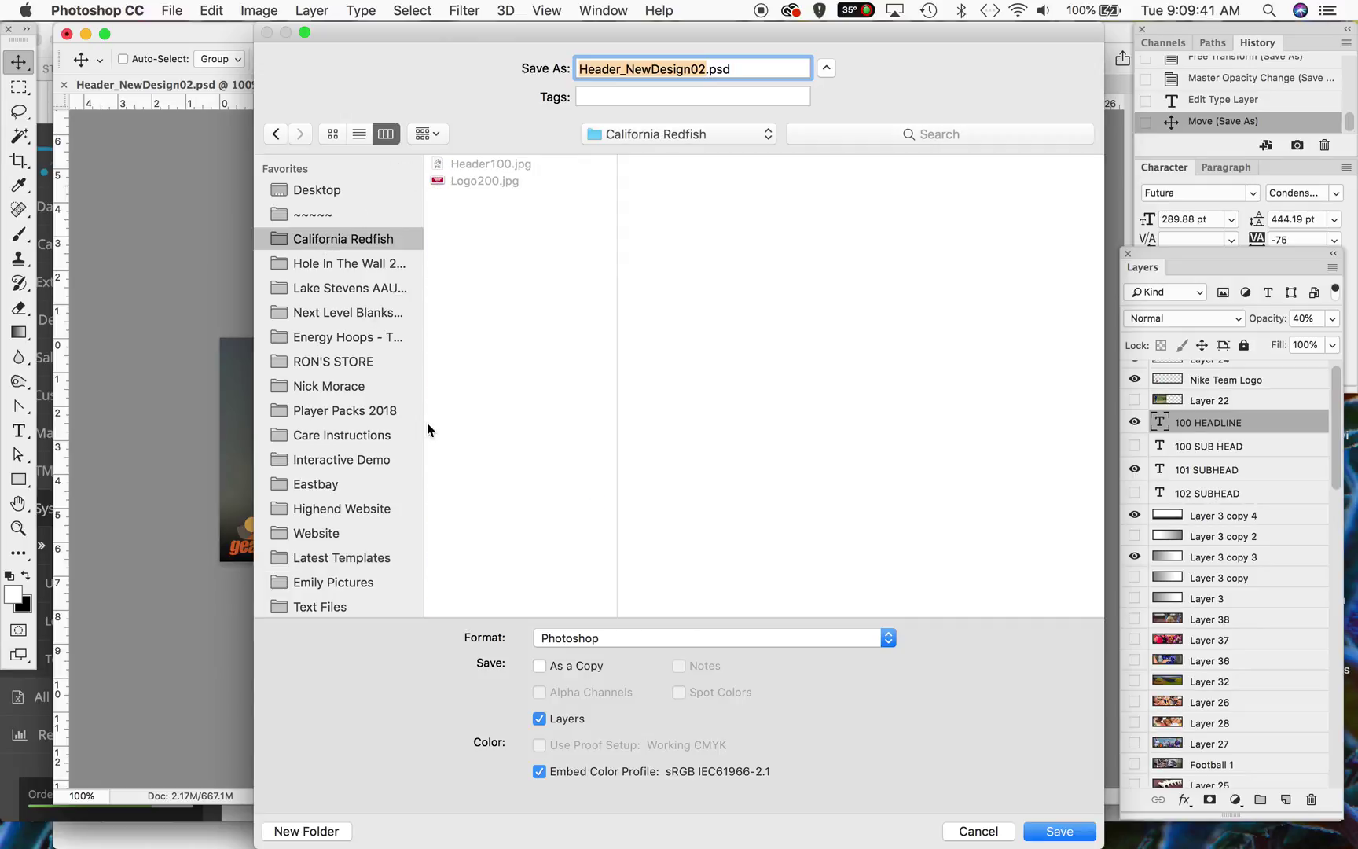
left_click(469, 172)
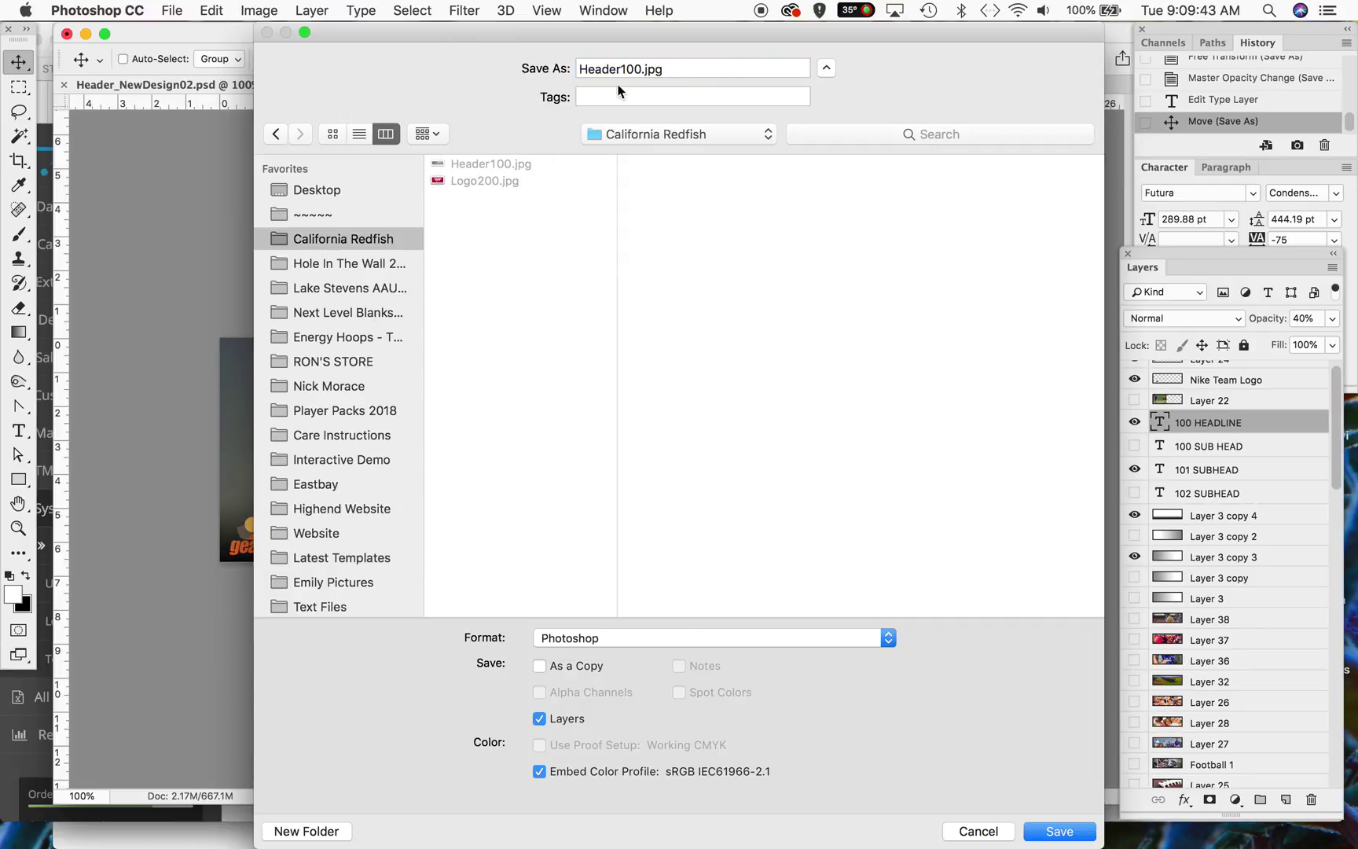
left_click(639, 71)
key("BackSpace")
type("1")
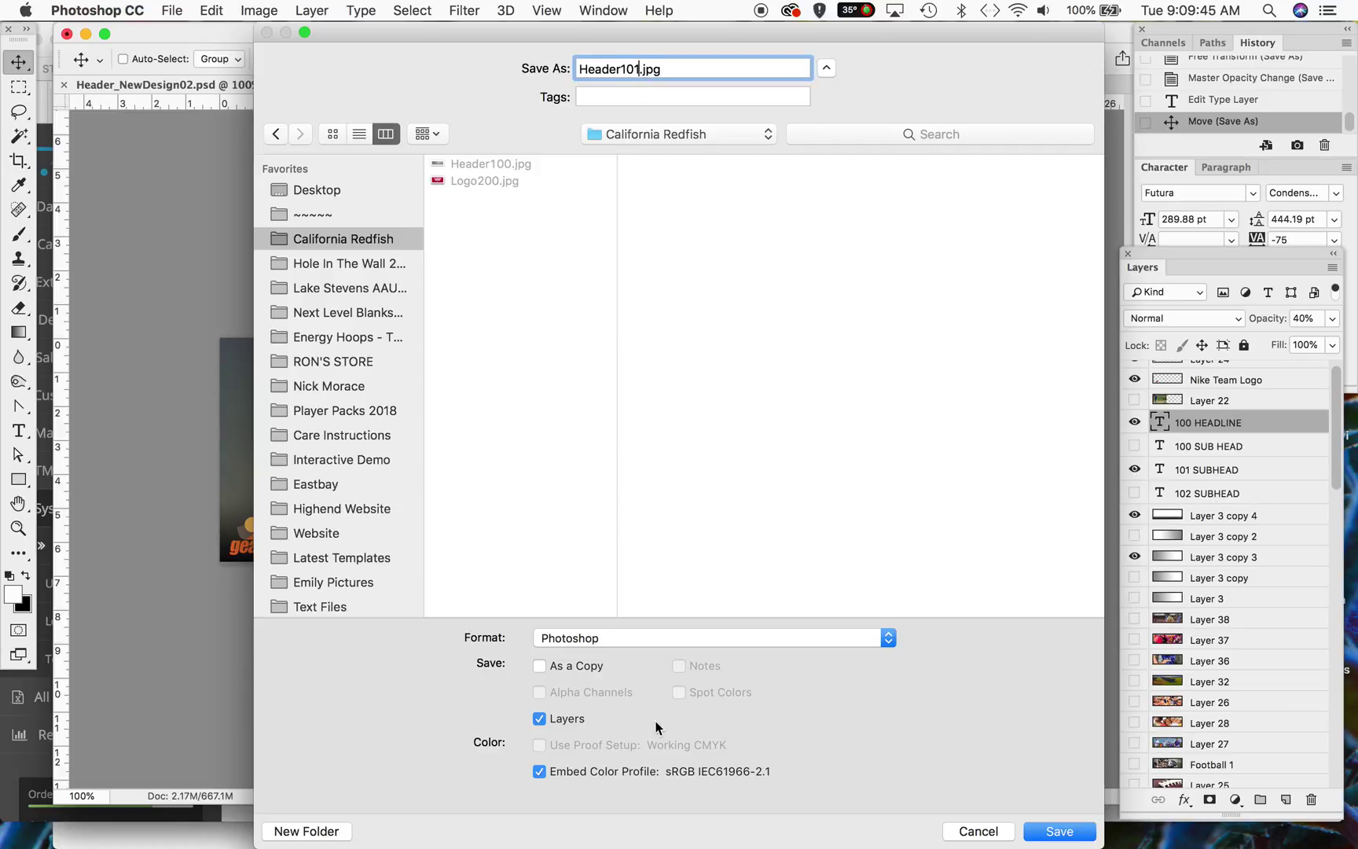
left_click(616, 645)
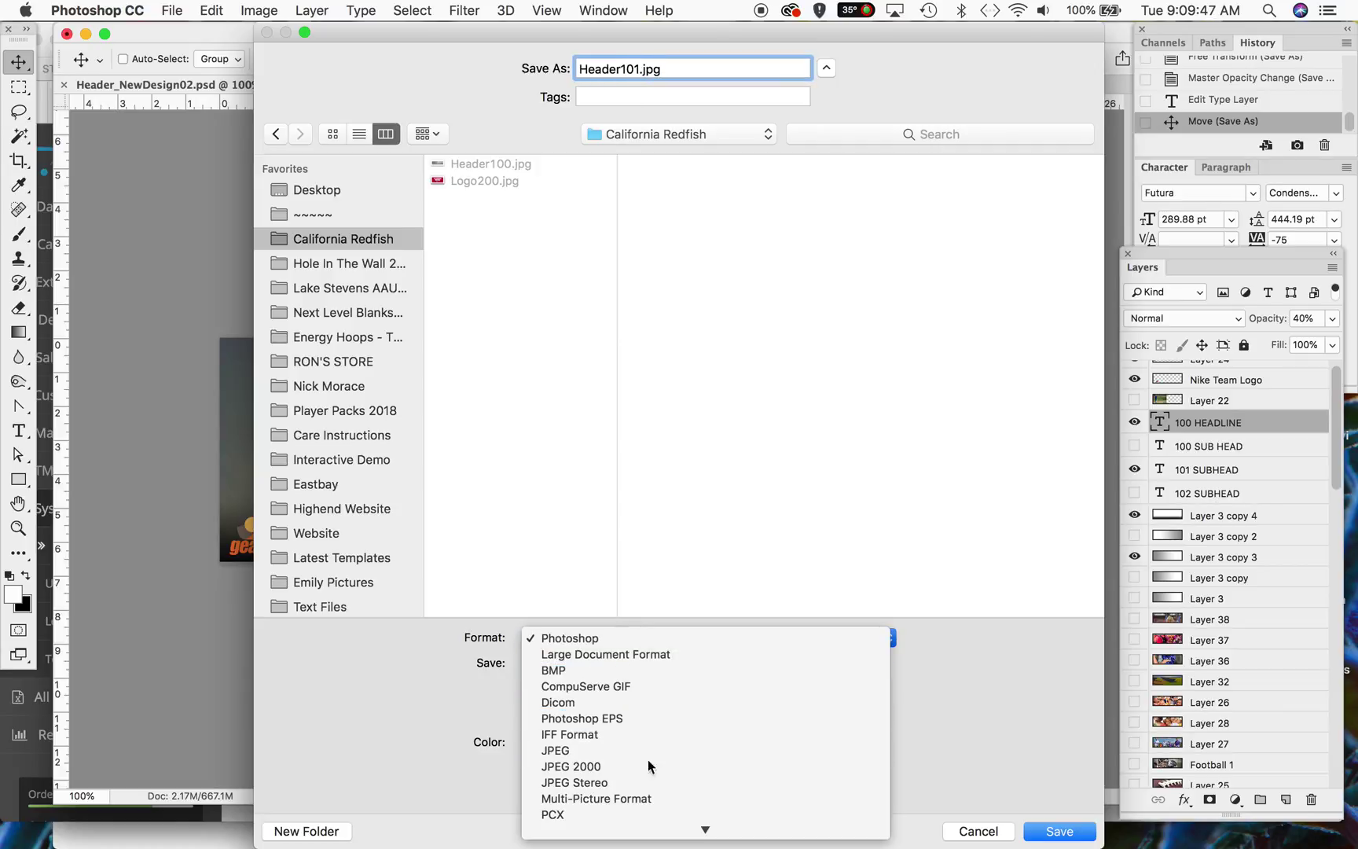
left_click(614, 747)
left_click(1038, 836)
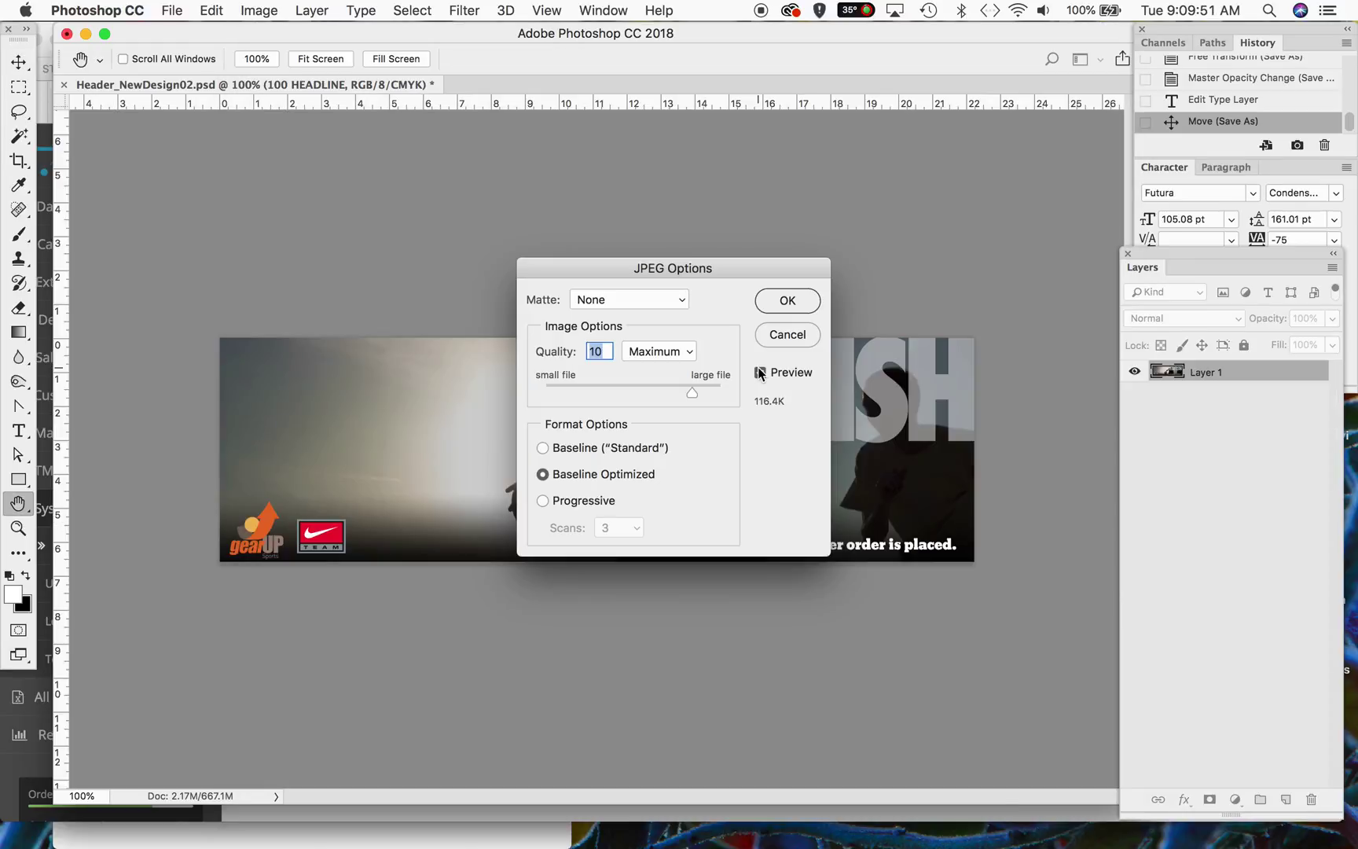
type("12")
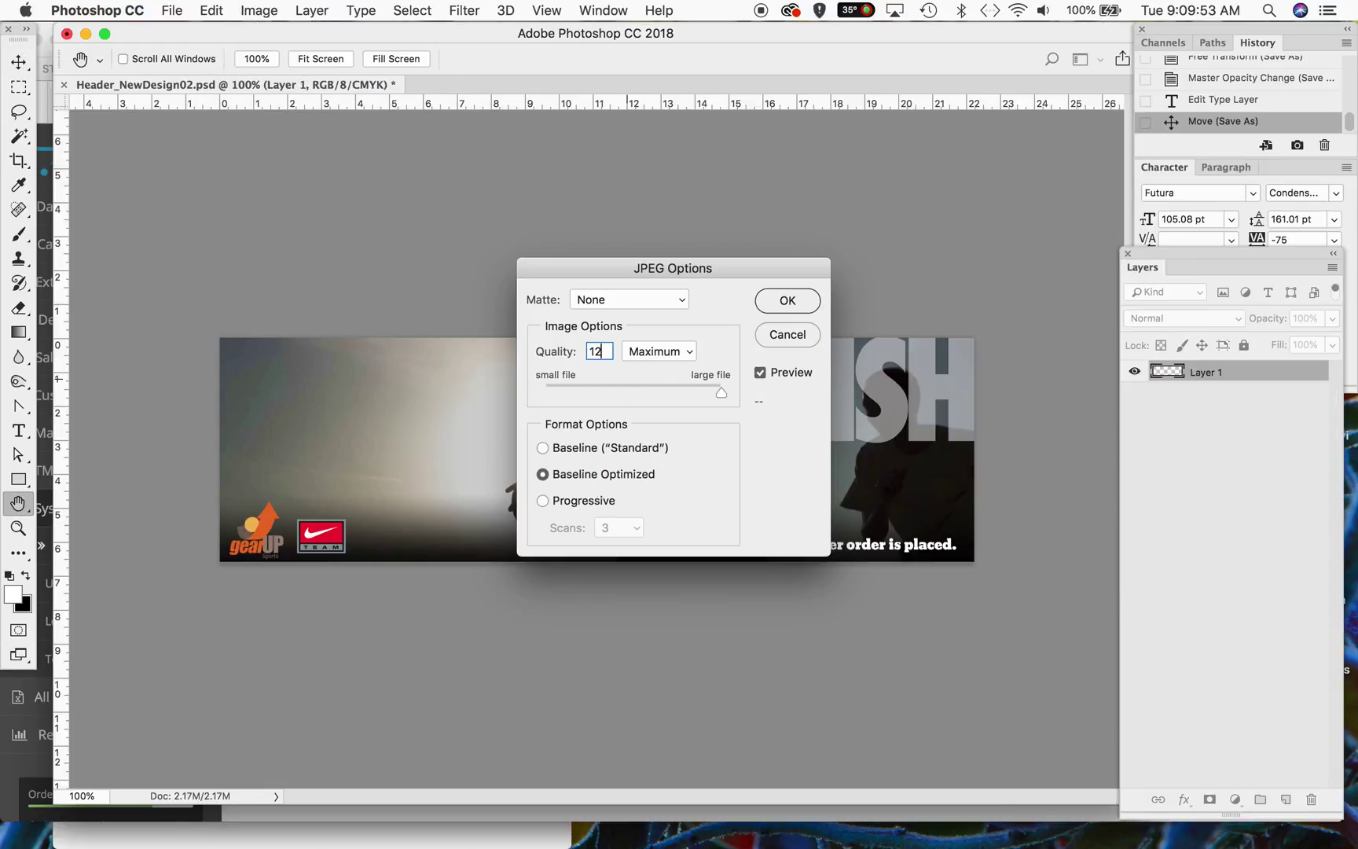
left_click(786, 300)
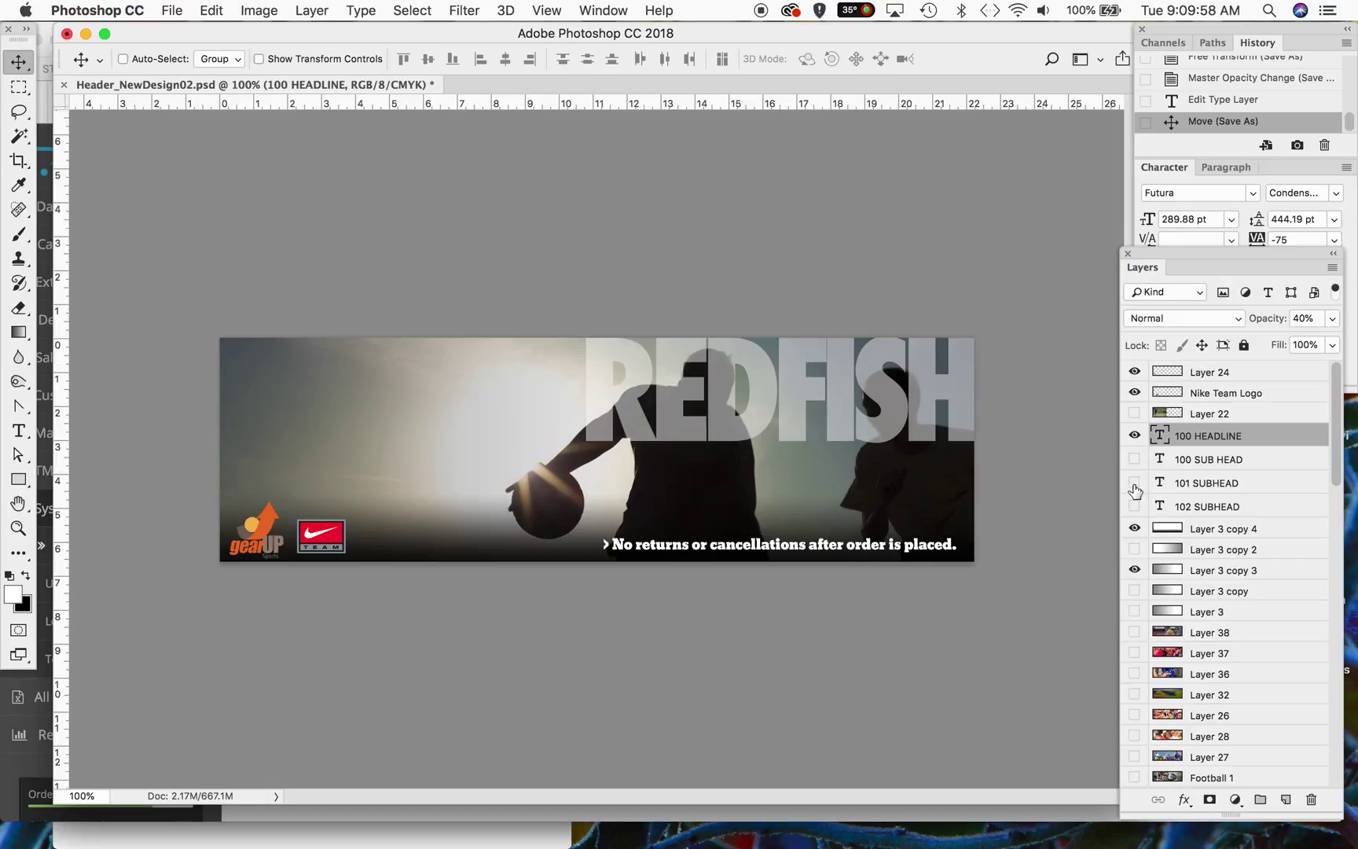
Step: Replace the visible 101 SUBHEAD and Basketball 2 layers with 102 SUBHEAD and Basketball 1, and hide the Layer 3 copy 3 gradient
left_click(1134, 481)
left_click(1134, 506)
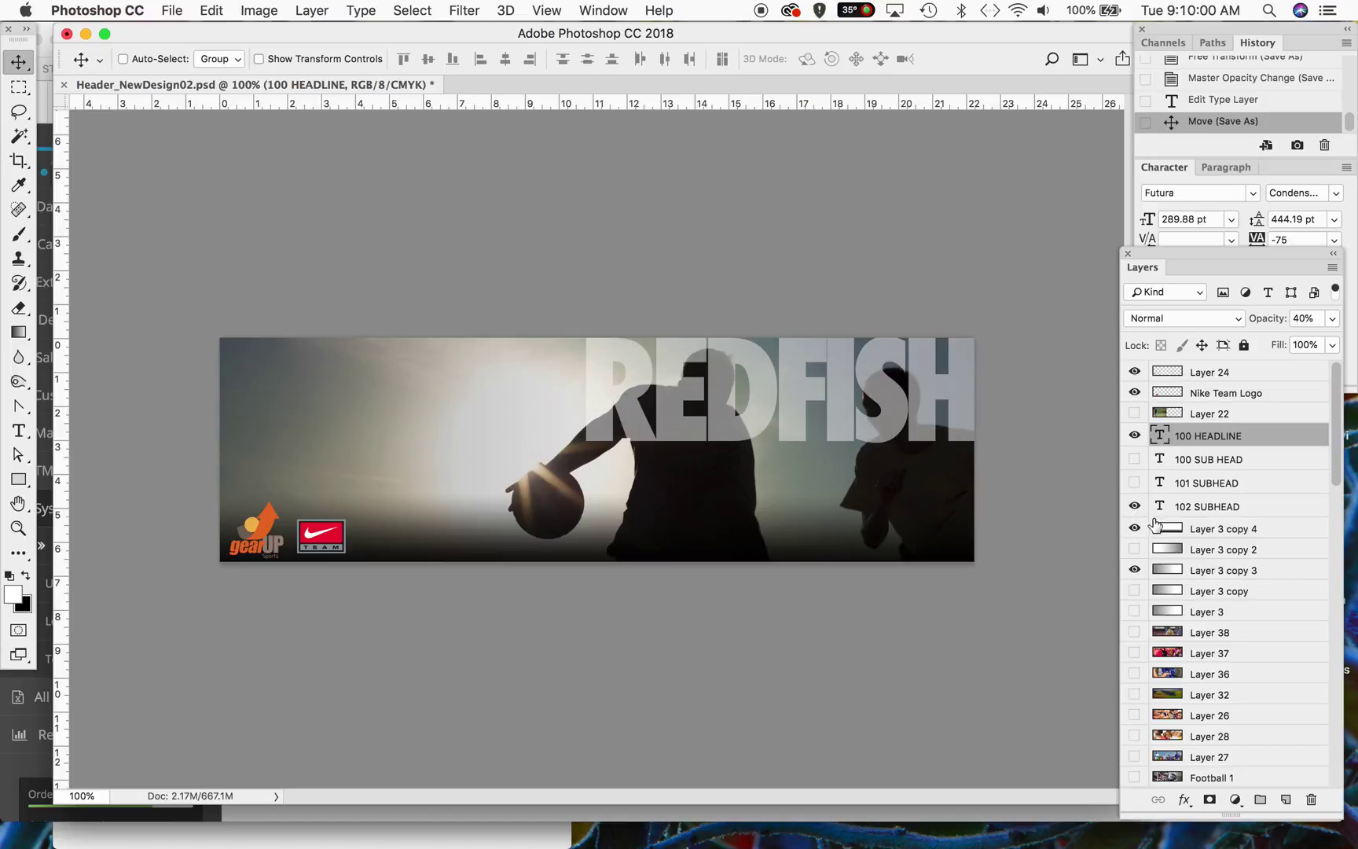
scroll(1148, 516, "down", 15)
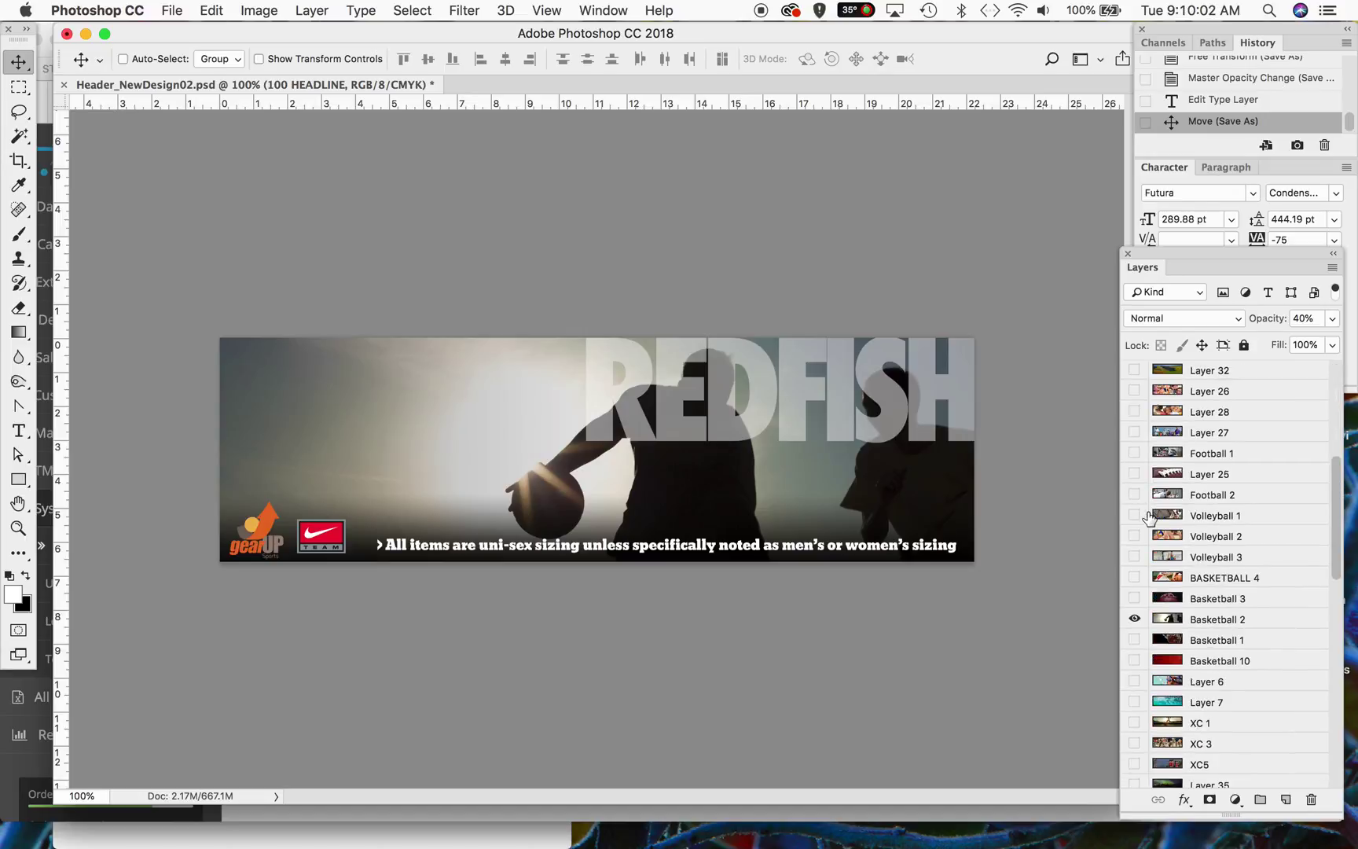
scroll(1148, 517, "up", 3)
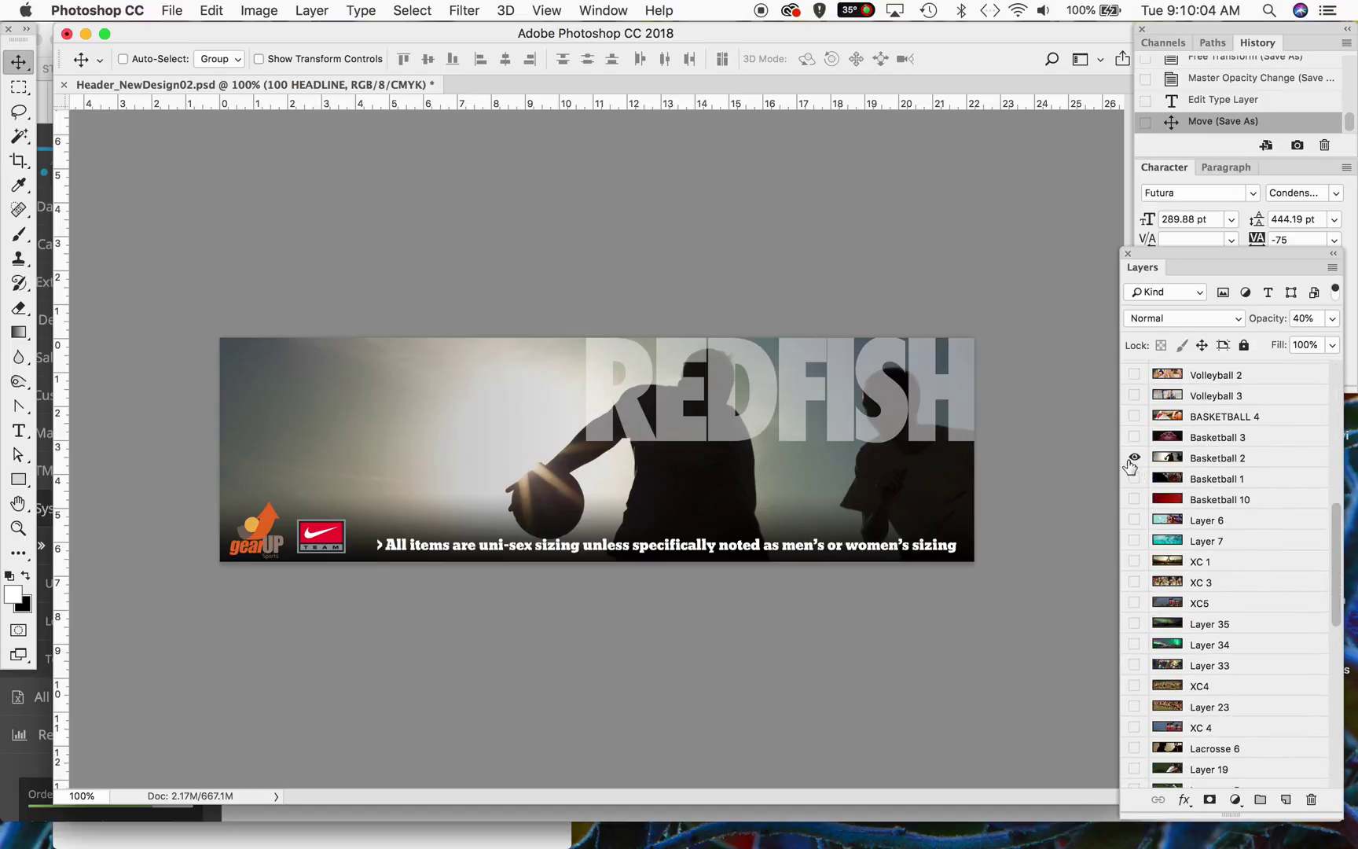
left_click(1134, 457)
left_click(1134, 479)
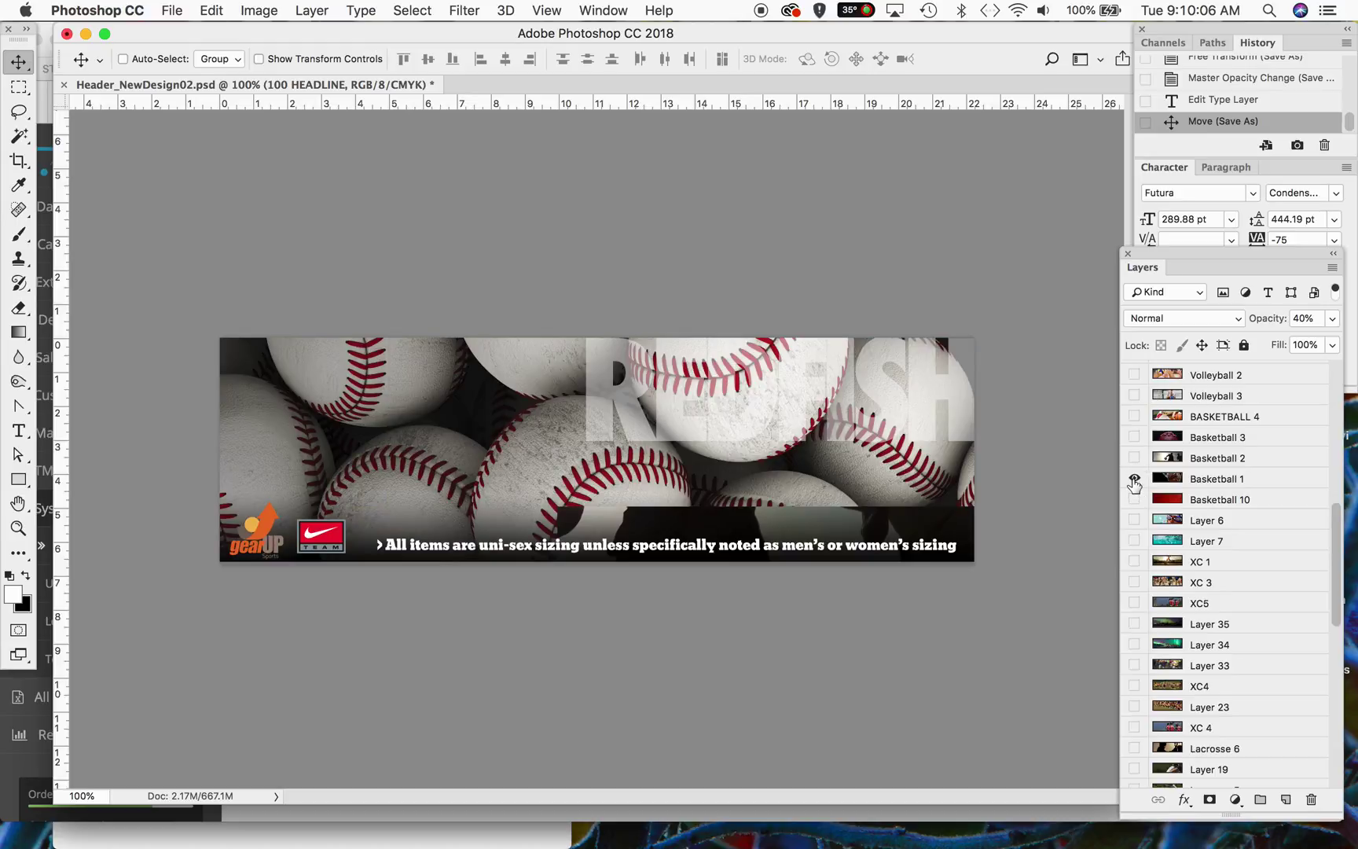
scroll(1143, 502, "up", 12)
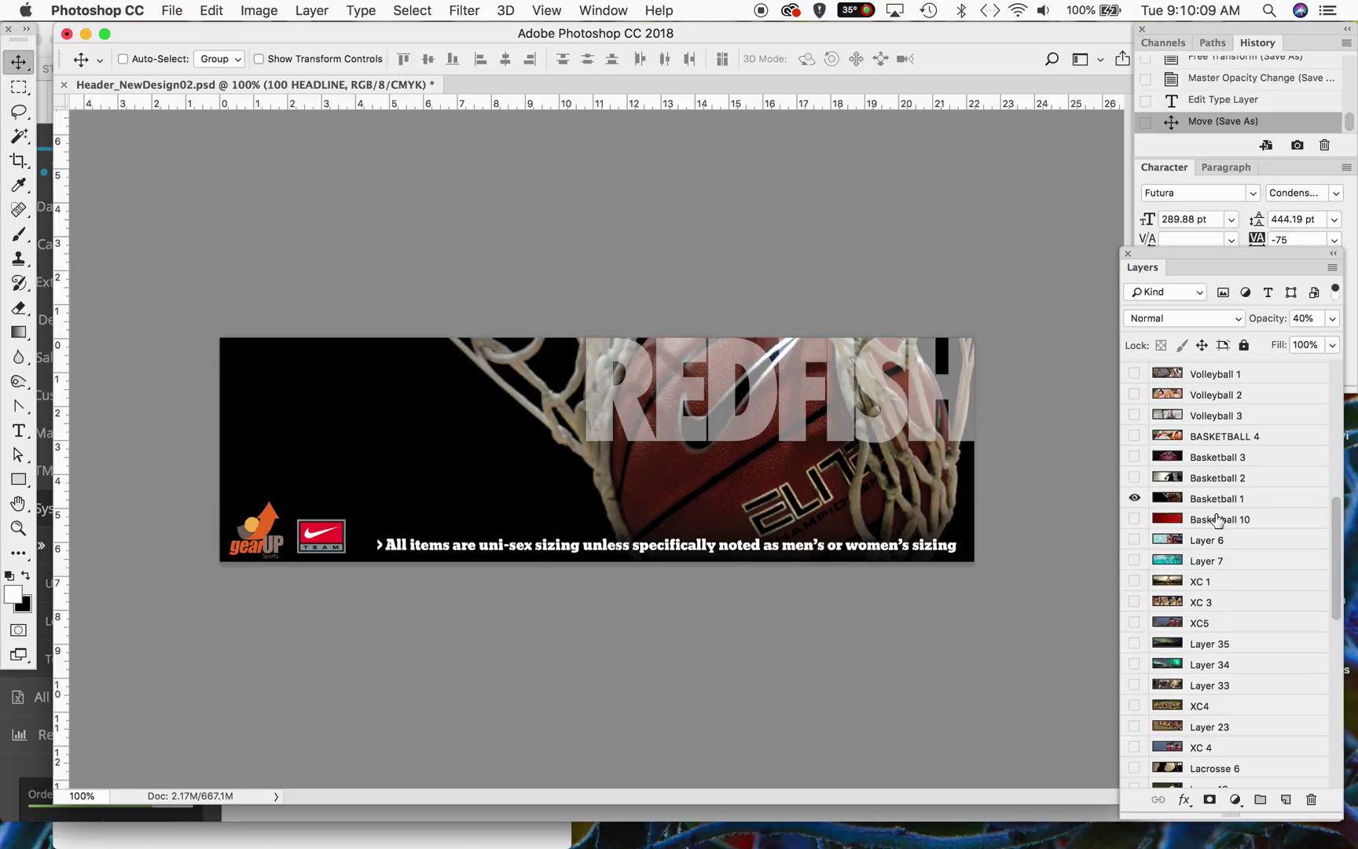
left_click(1133, 570)
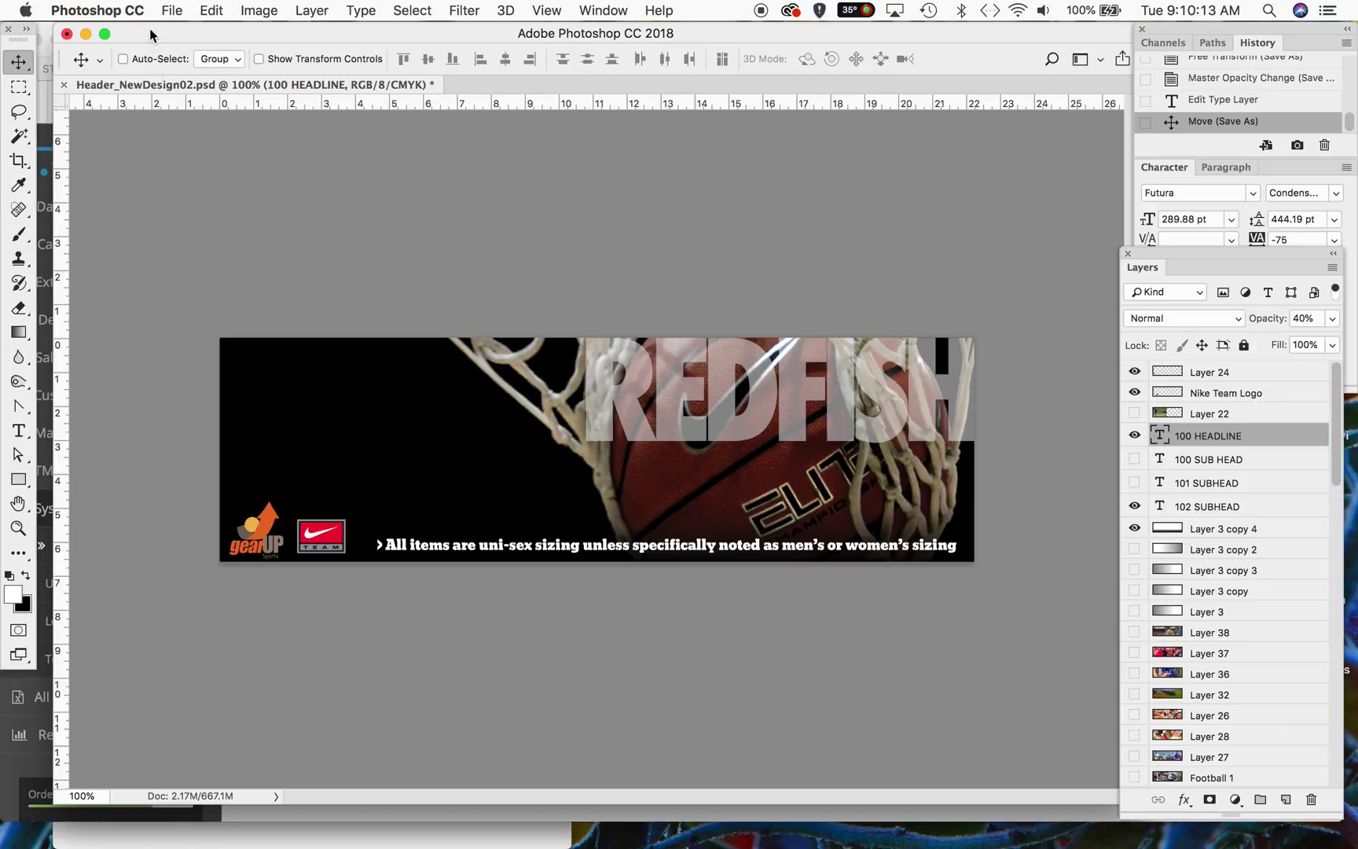
Step: Save the banner as Header102.jpg in the California Redfish folder with JPEG quality 12
left_click(174, 11)
left_click(206, 206)
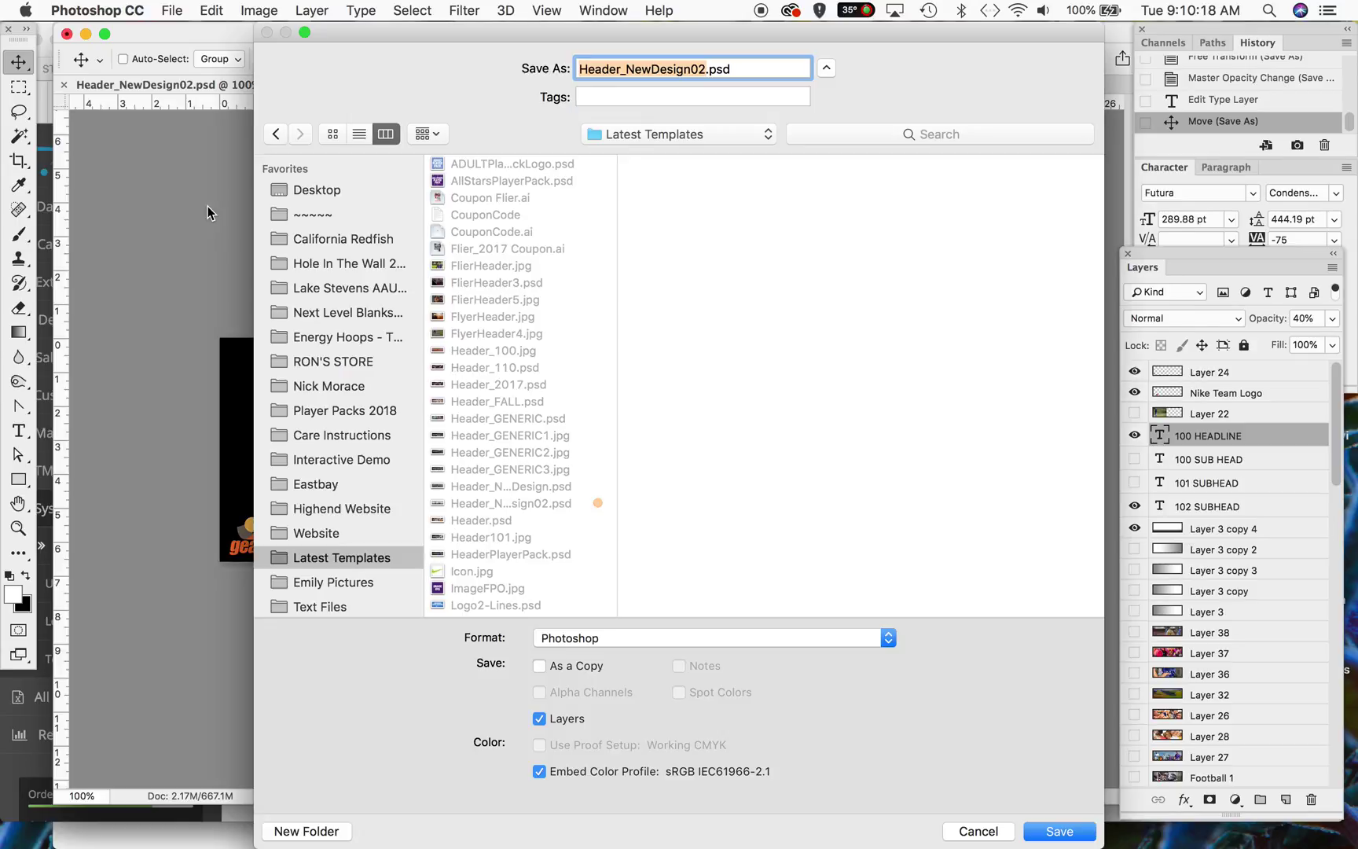
left_click(342, 238)
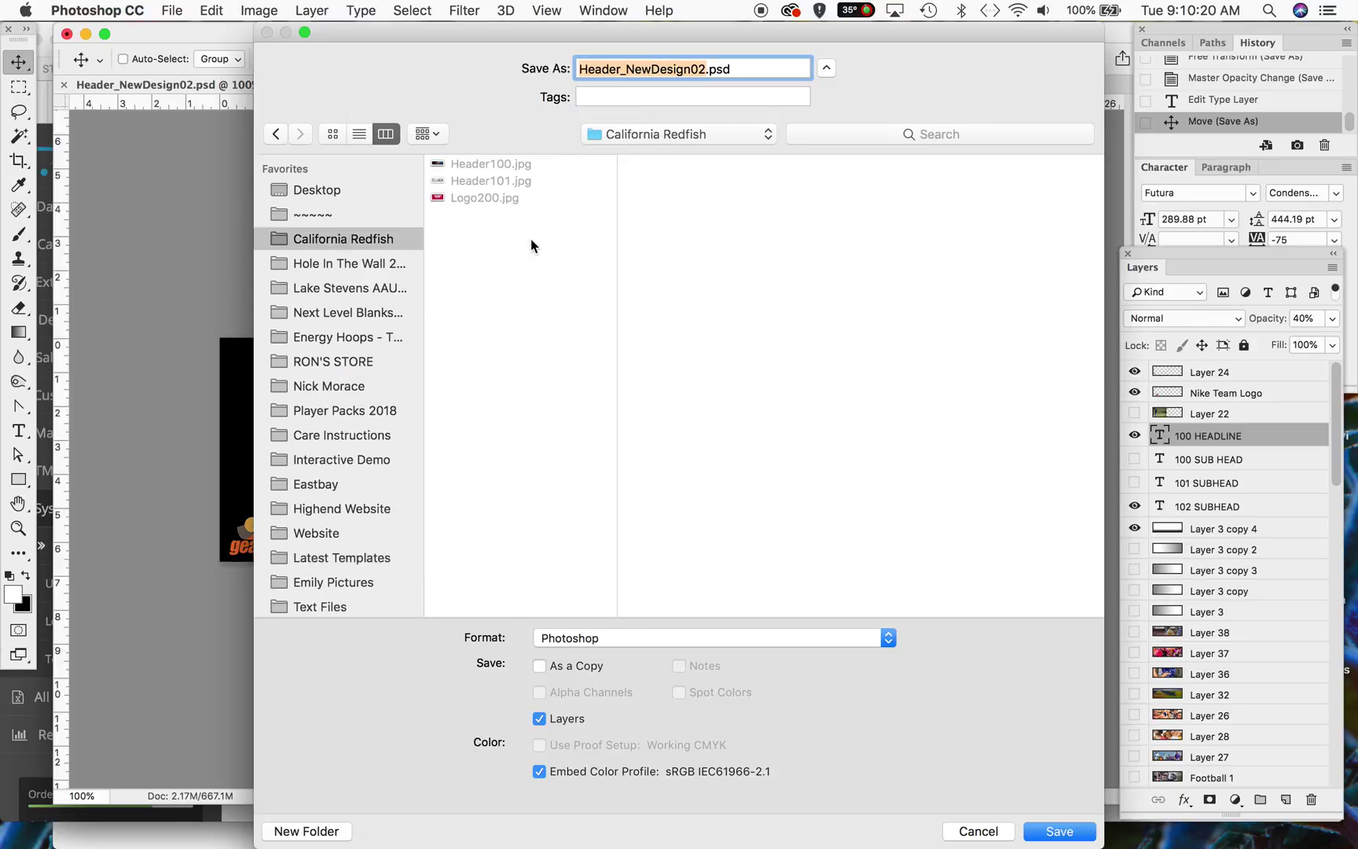
left_click(489, 182)
left_click(640, 70)
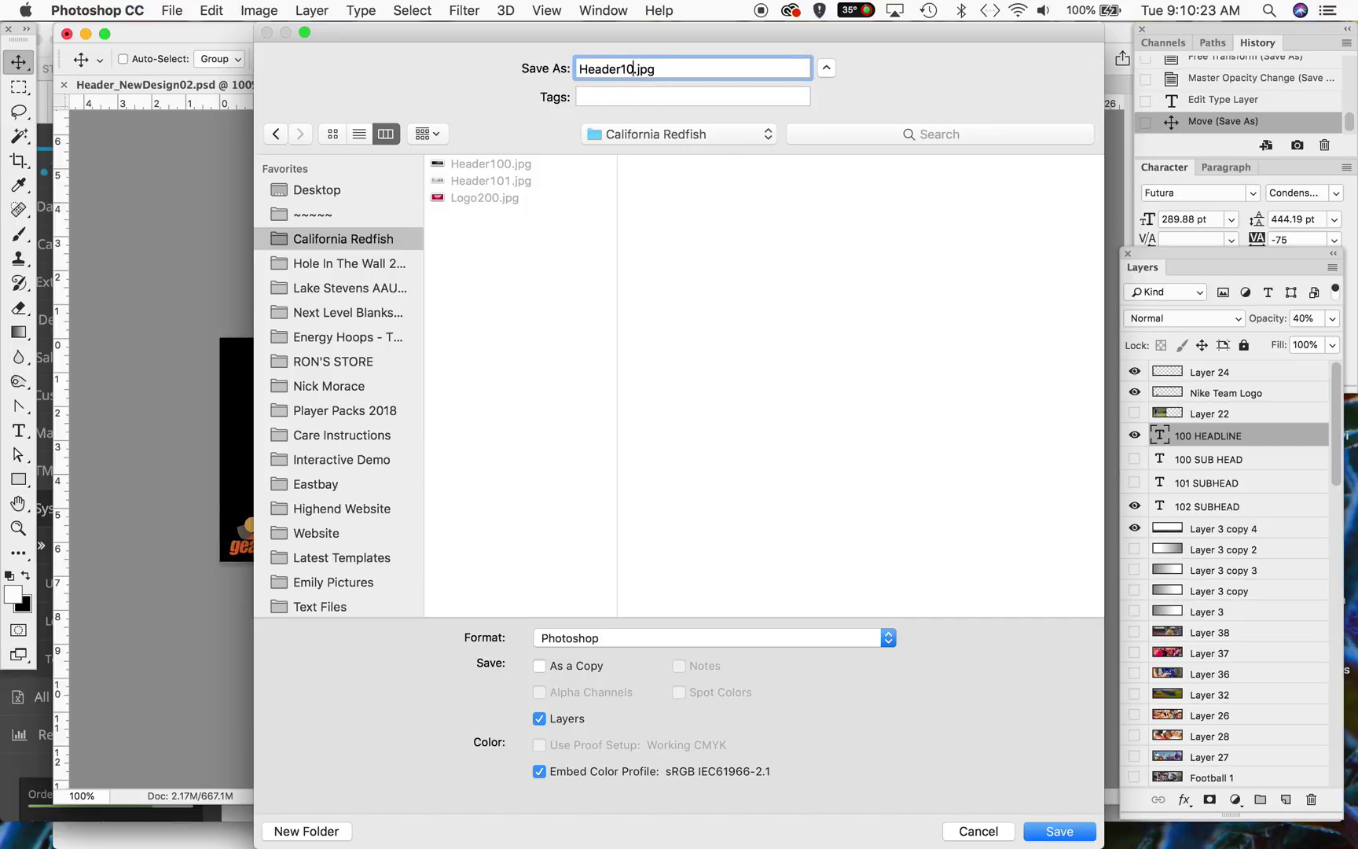
key("BackSpace")
type("2")
left_click(703, 636)
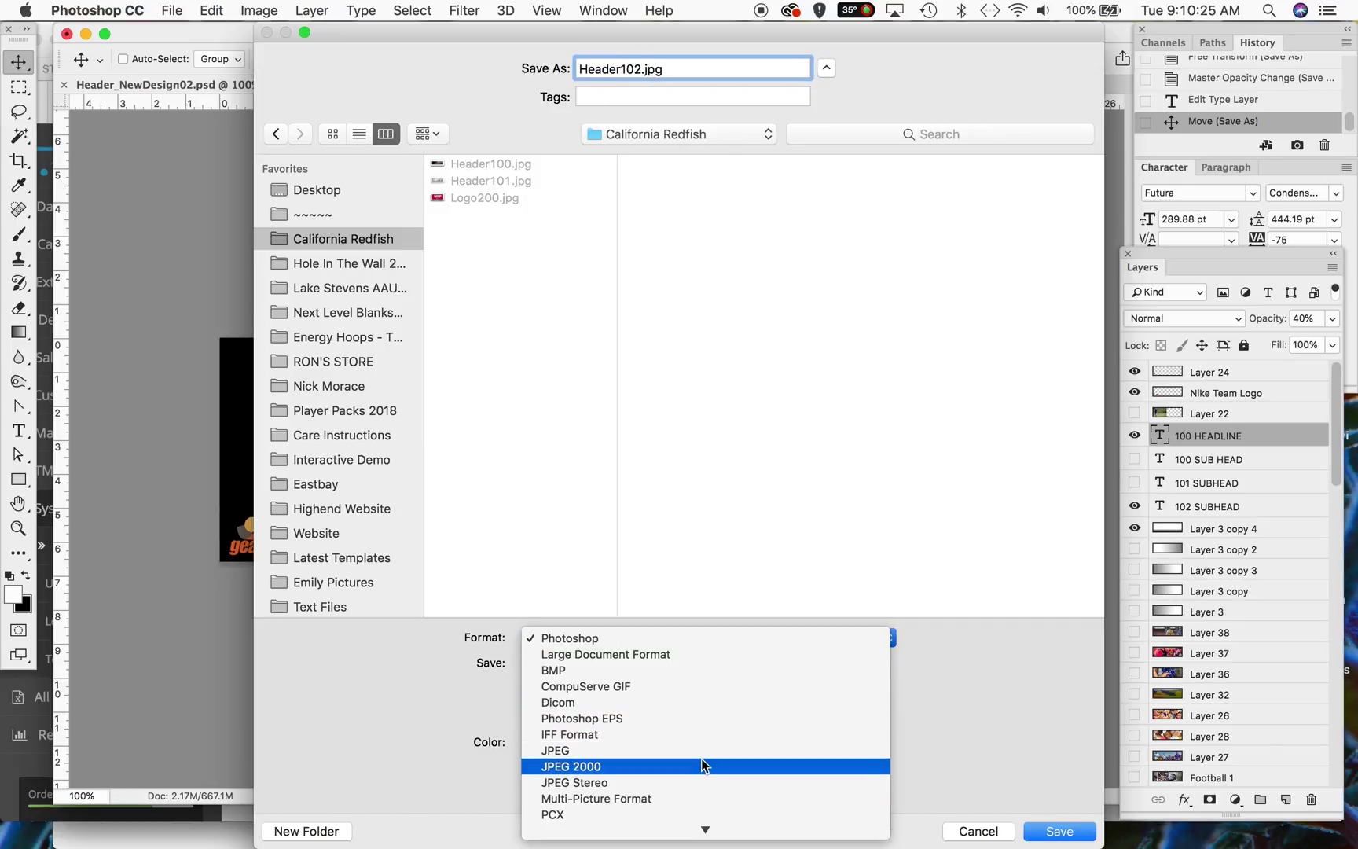
left_click(700, 753)
left_click(1041, 826)
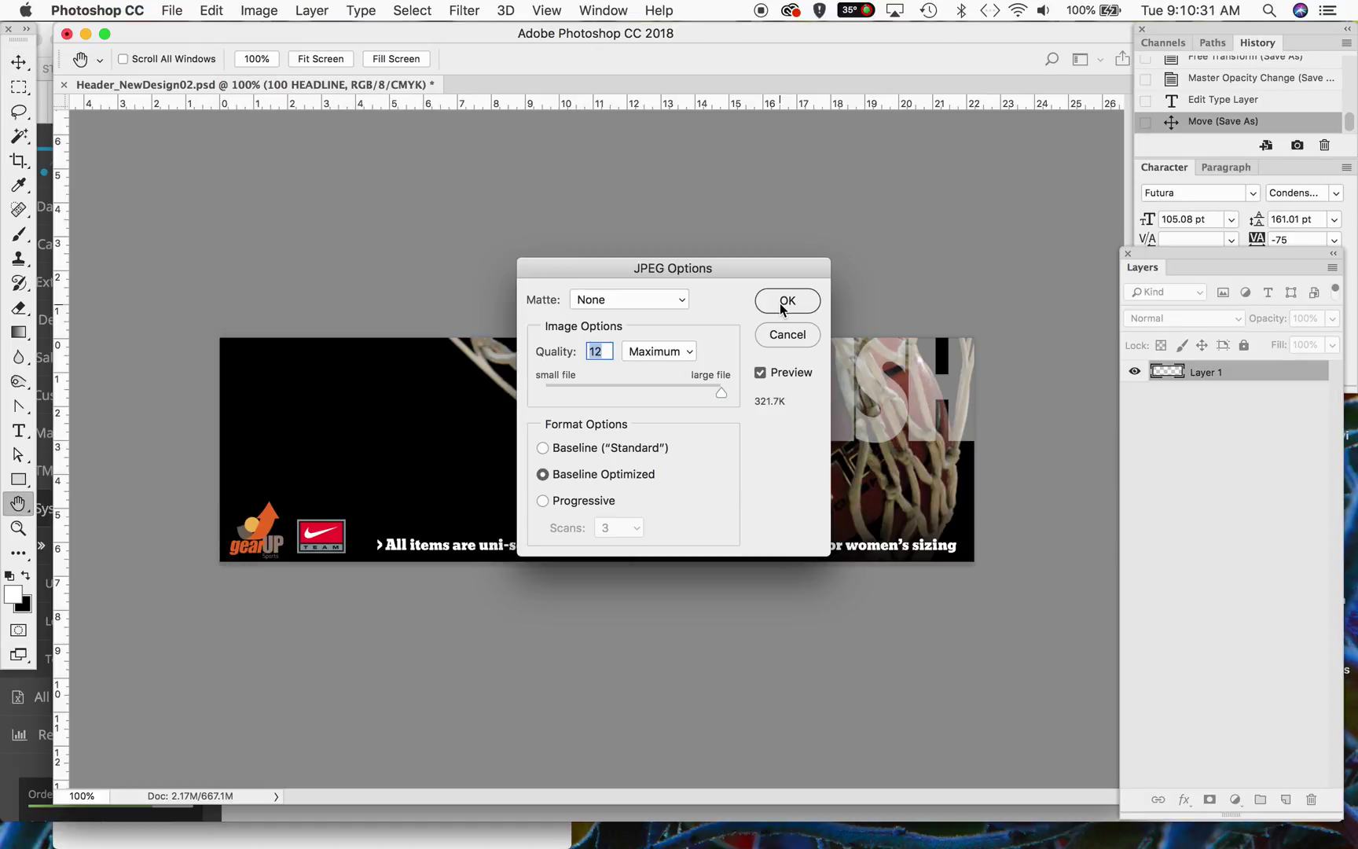
left_click(784, 301)
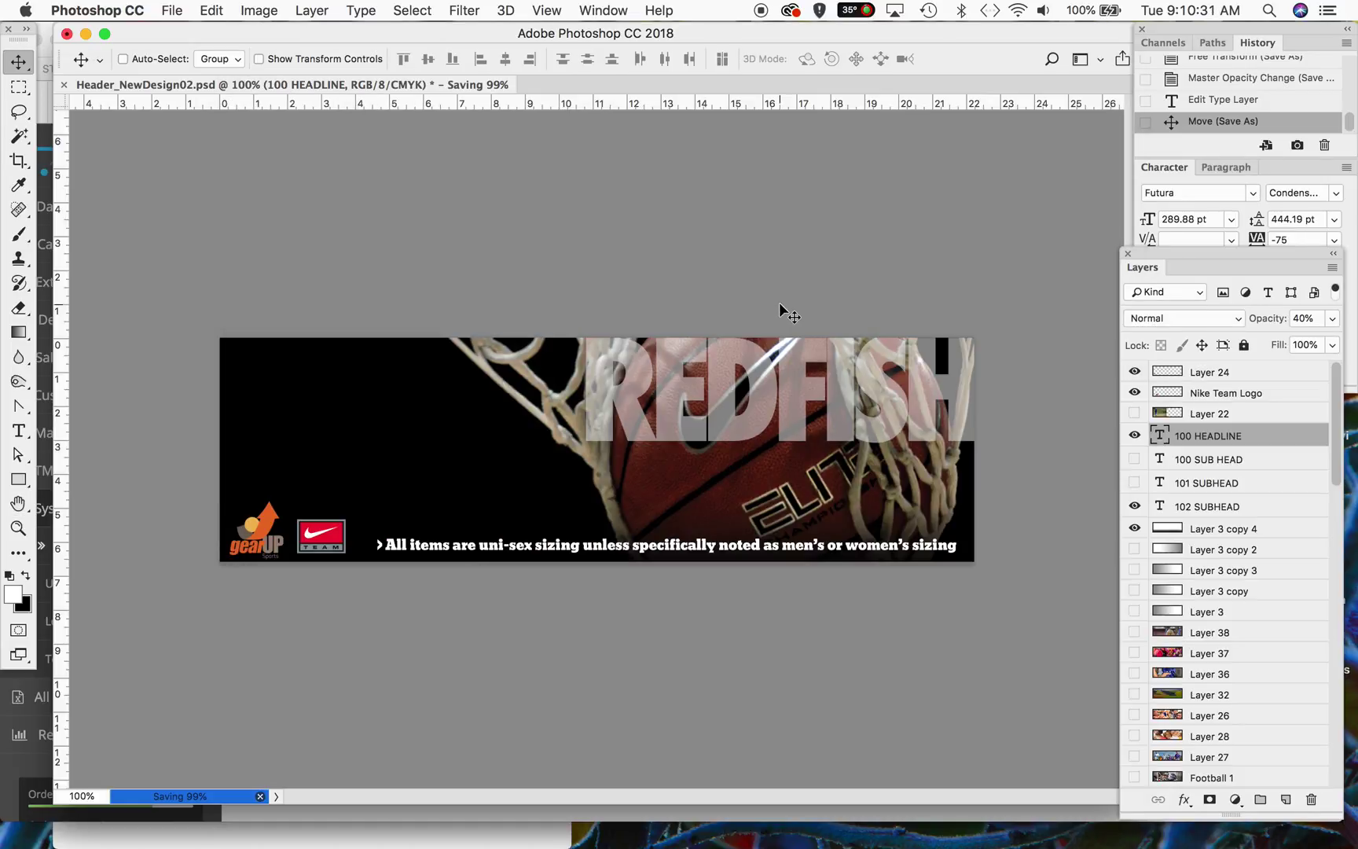
Step: Switch to the OpenCart admin in Safari and open C Folder in the Image Manager for the Store Logo
left_click(98, 10)
left_click(107, 135)
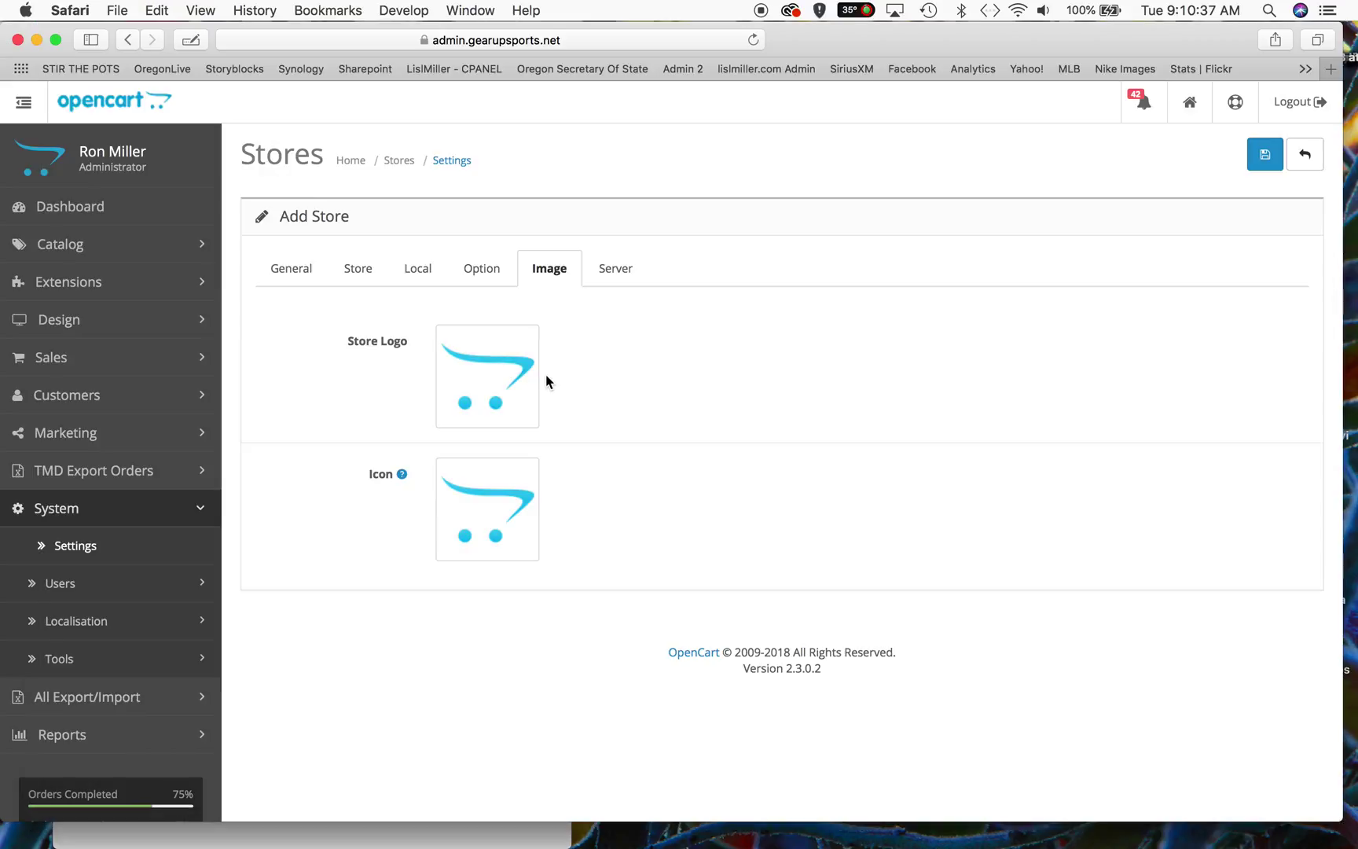
left_click(481, 348)
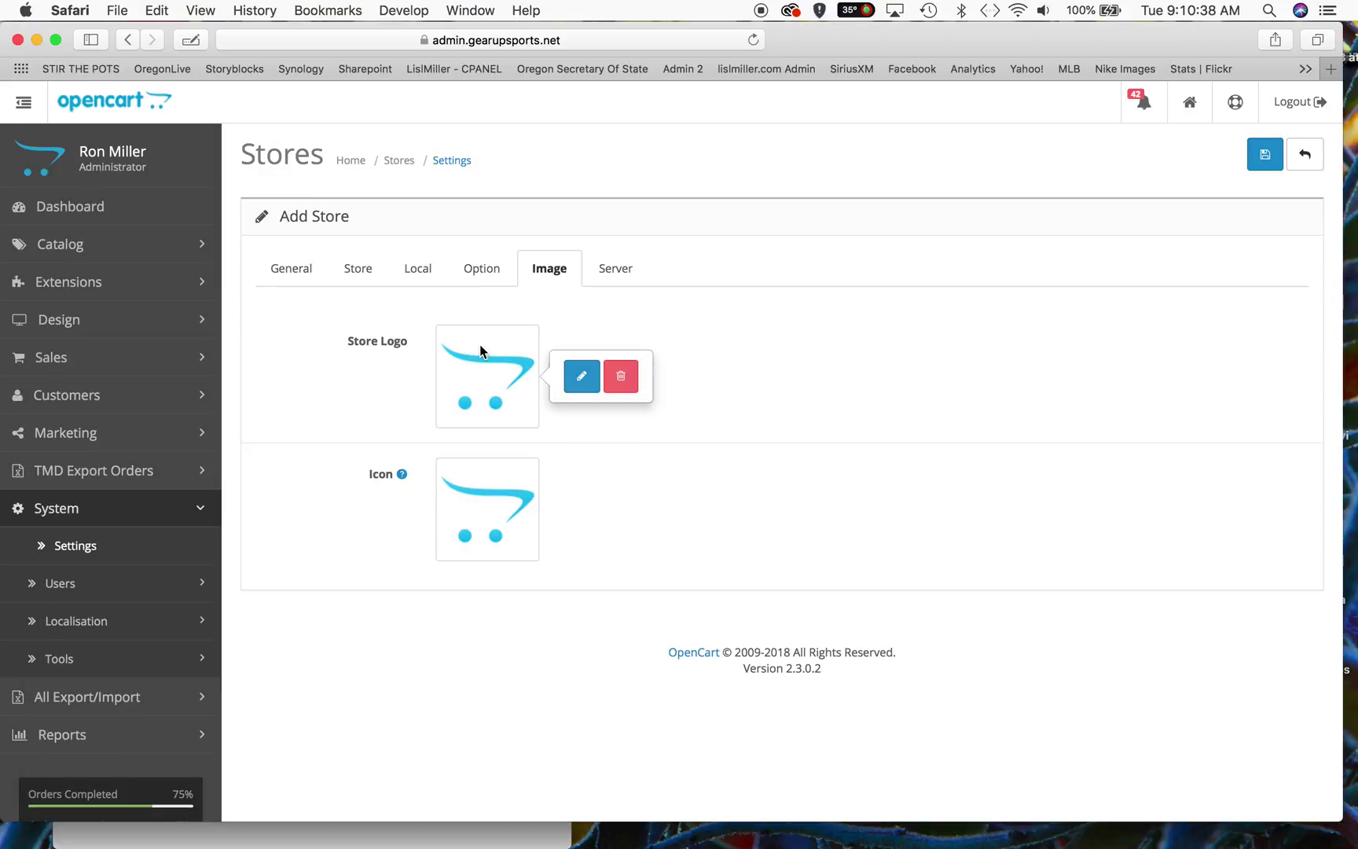
left_click(575, 371)
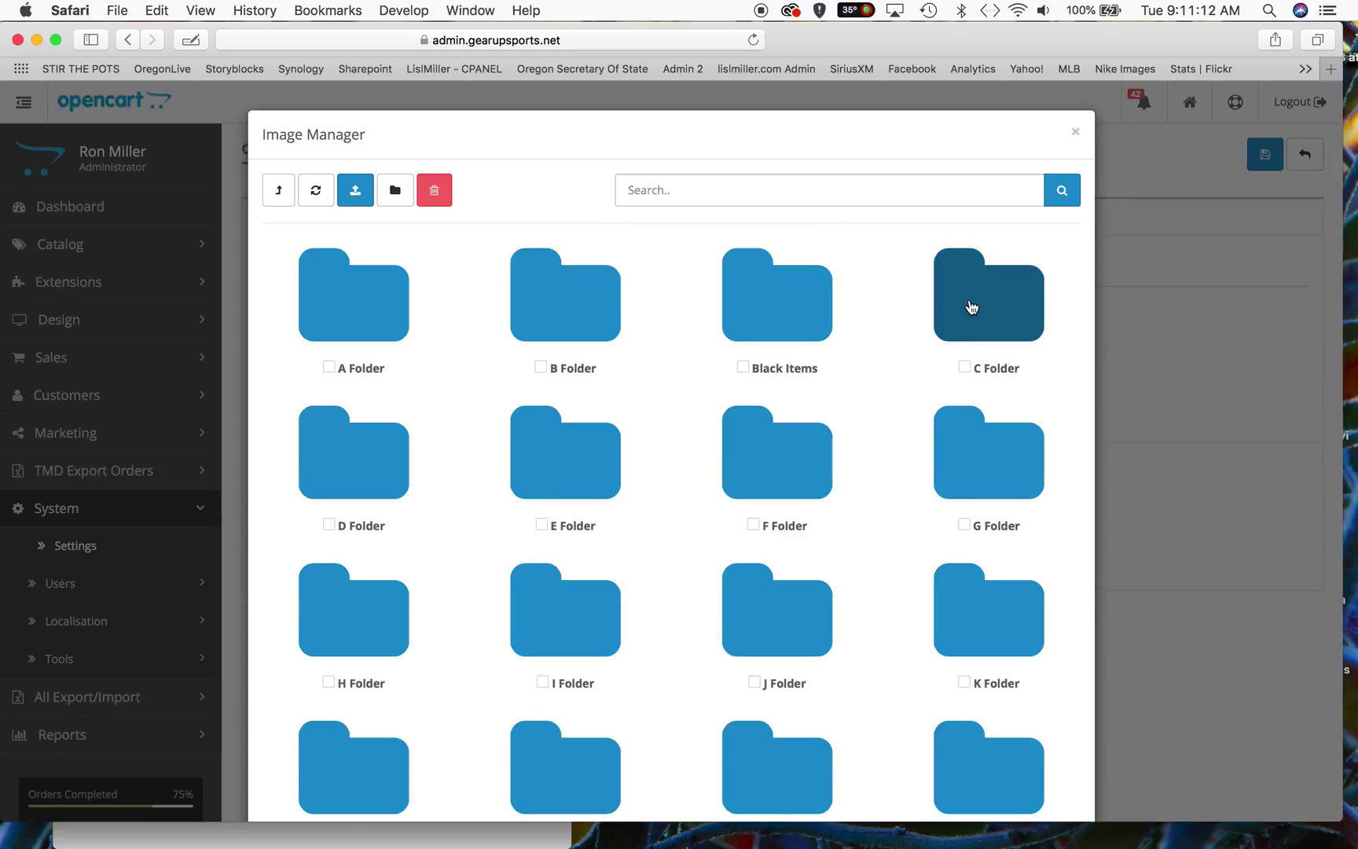
left_click(971, 306)
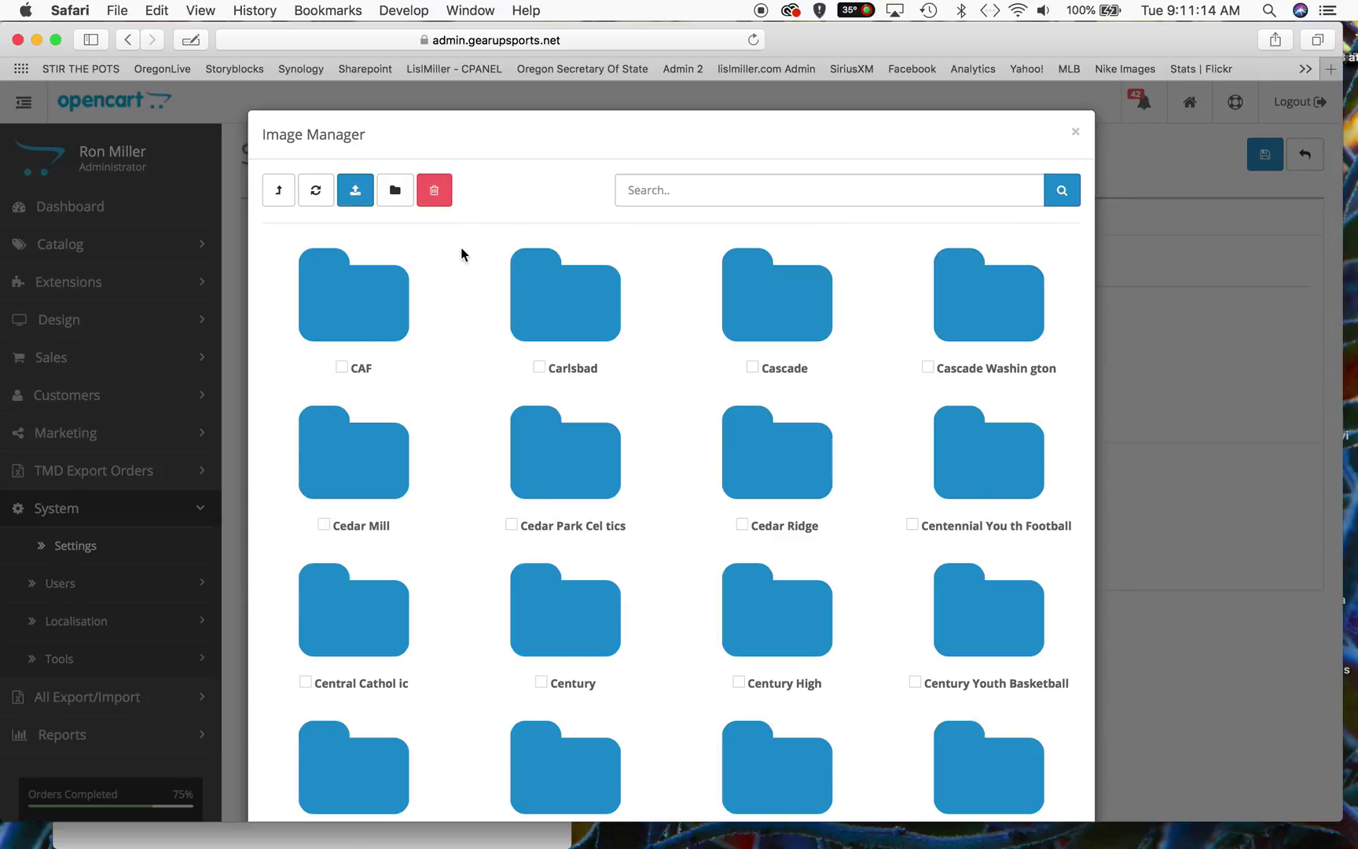
Step: Create a new image folder named "California Redfish" inside C Folder
left_click(394, 190)
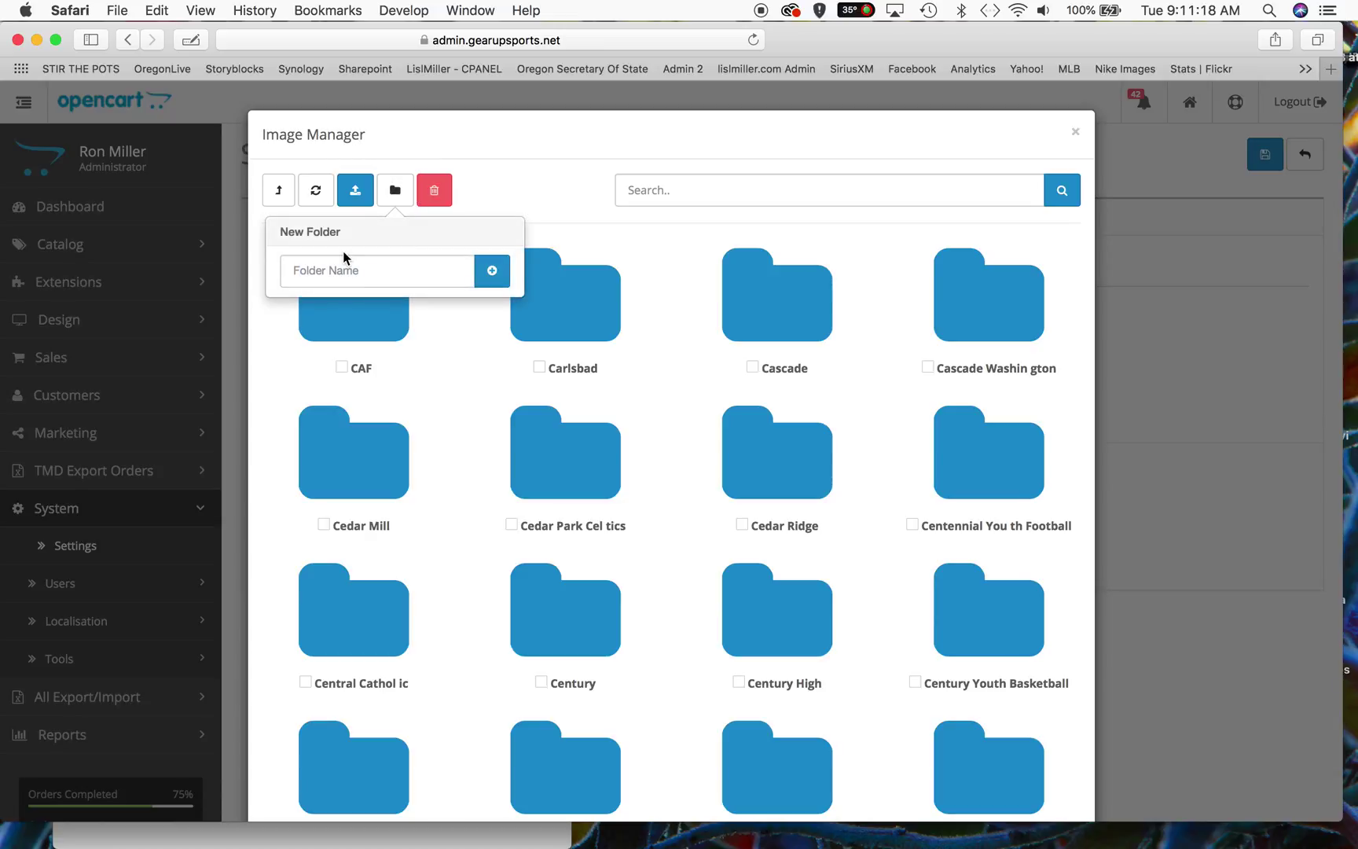
left_click(335, 271)
type("Californa")
key("BackSpace")
type("ia")
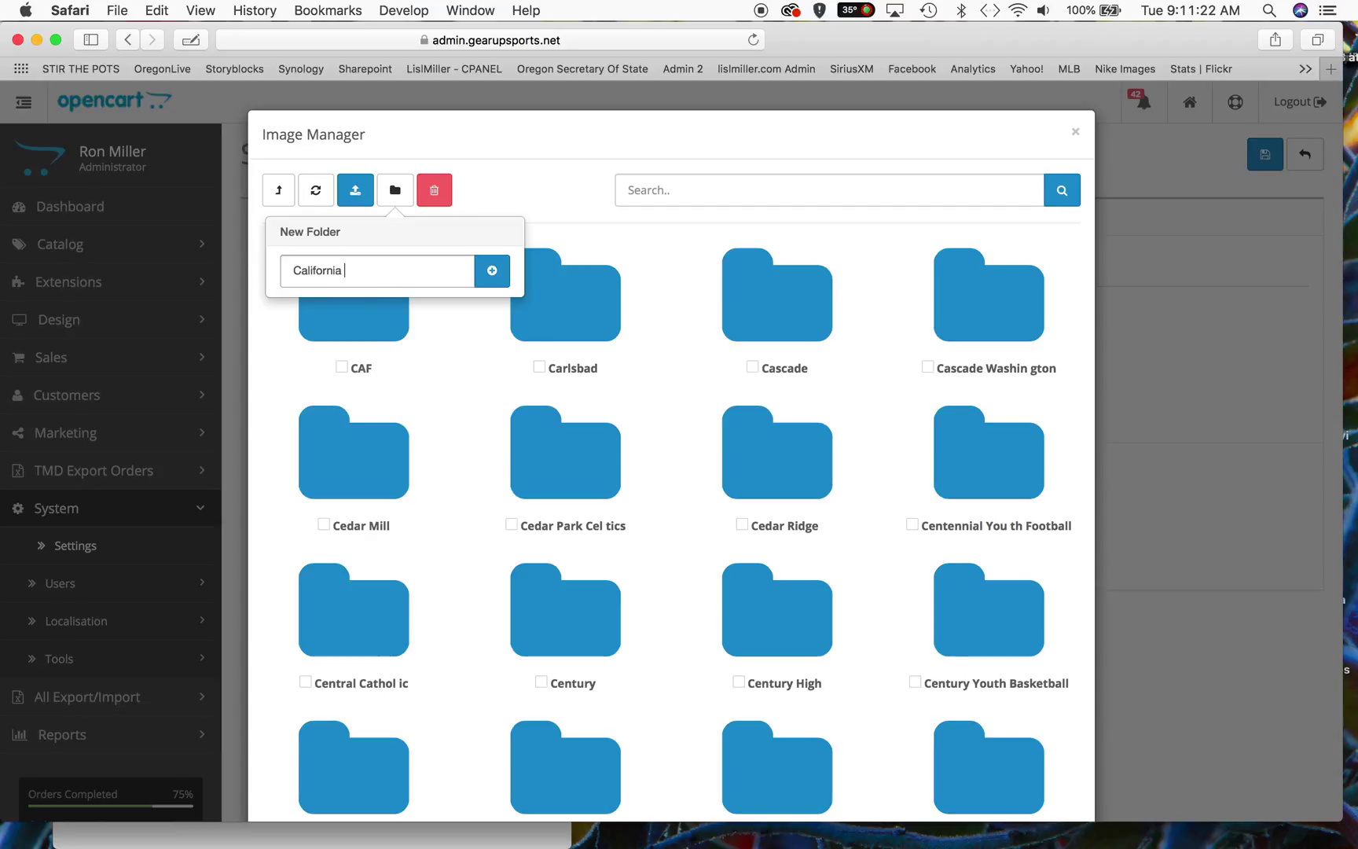
type(" Redfish")
left_click(491, 271)
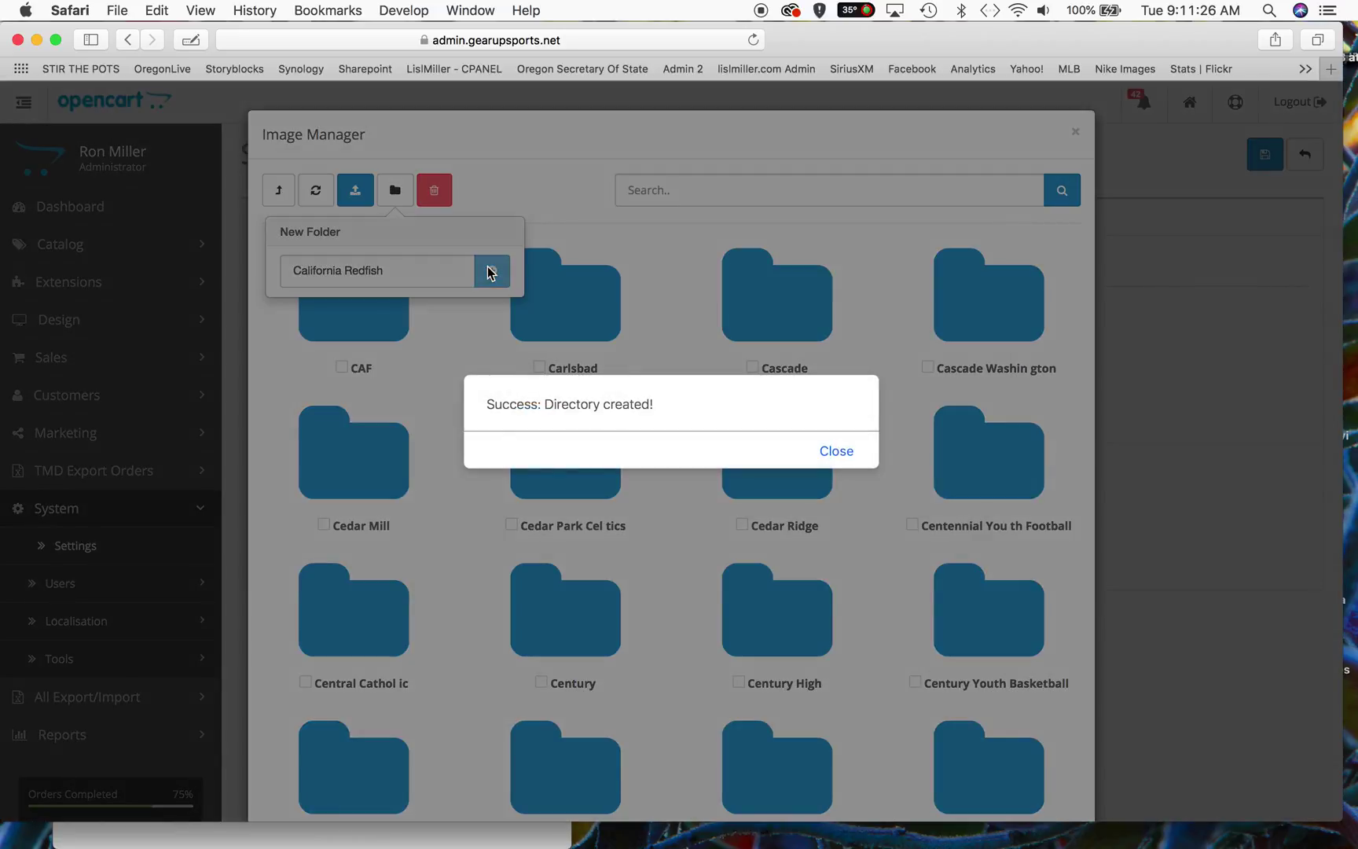
left_click(842, 454)
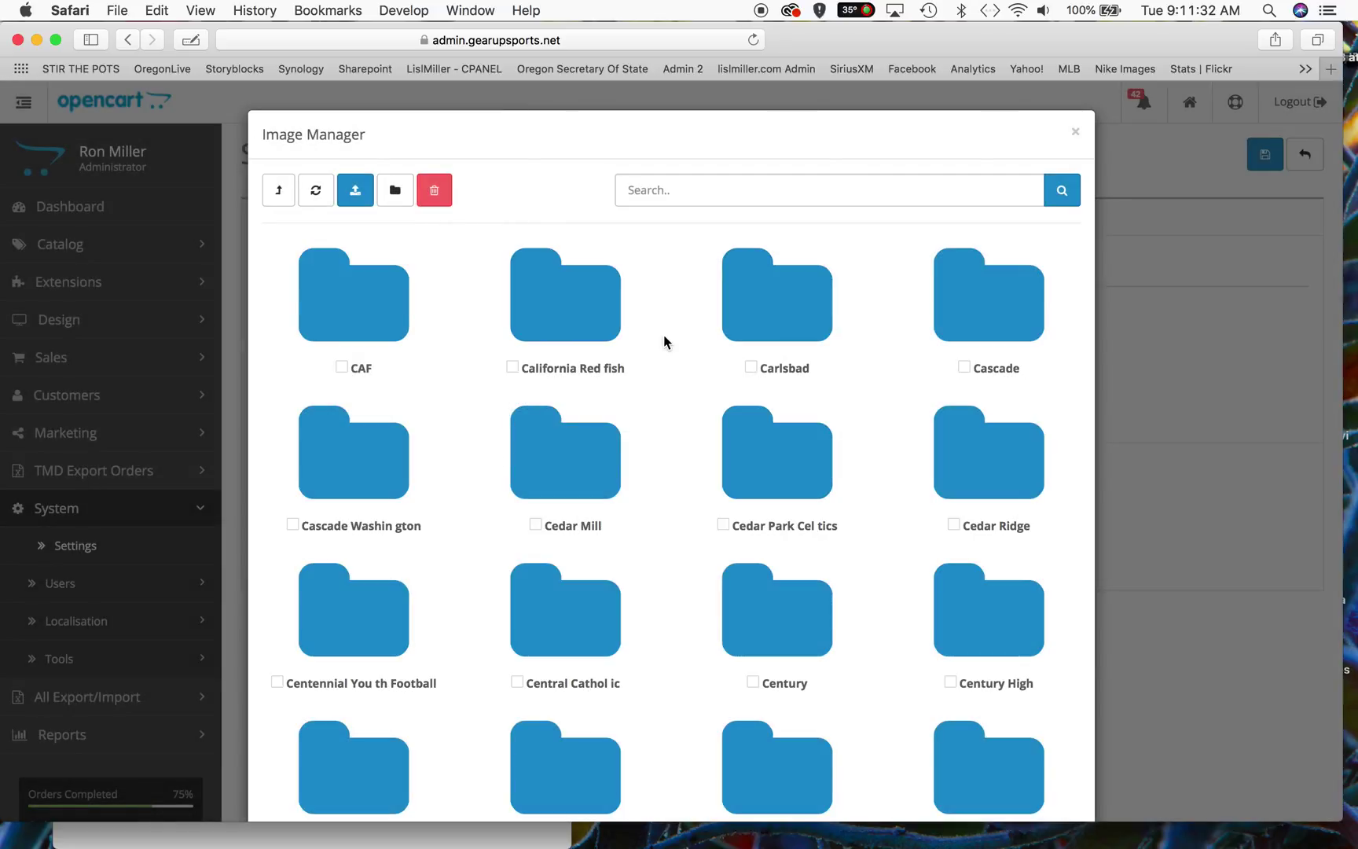
Step: Upload Header100.jpg, Header101.jpg, Header102.jpg and Logo200.jpg to the California Redfish image folder, and use Logo200.jpg as the Store Logo
scroll(642, 333, "down", 3)
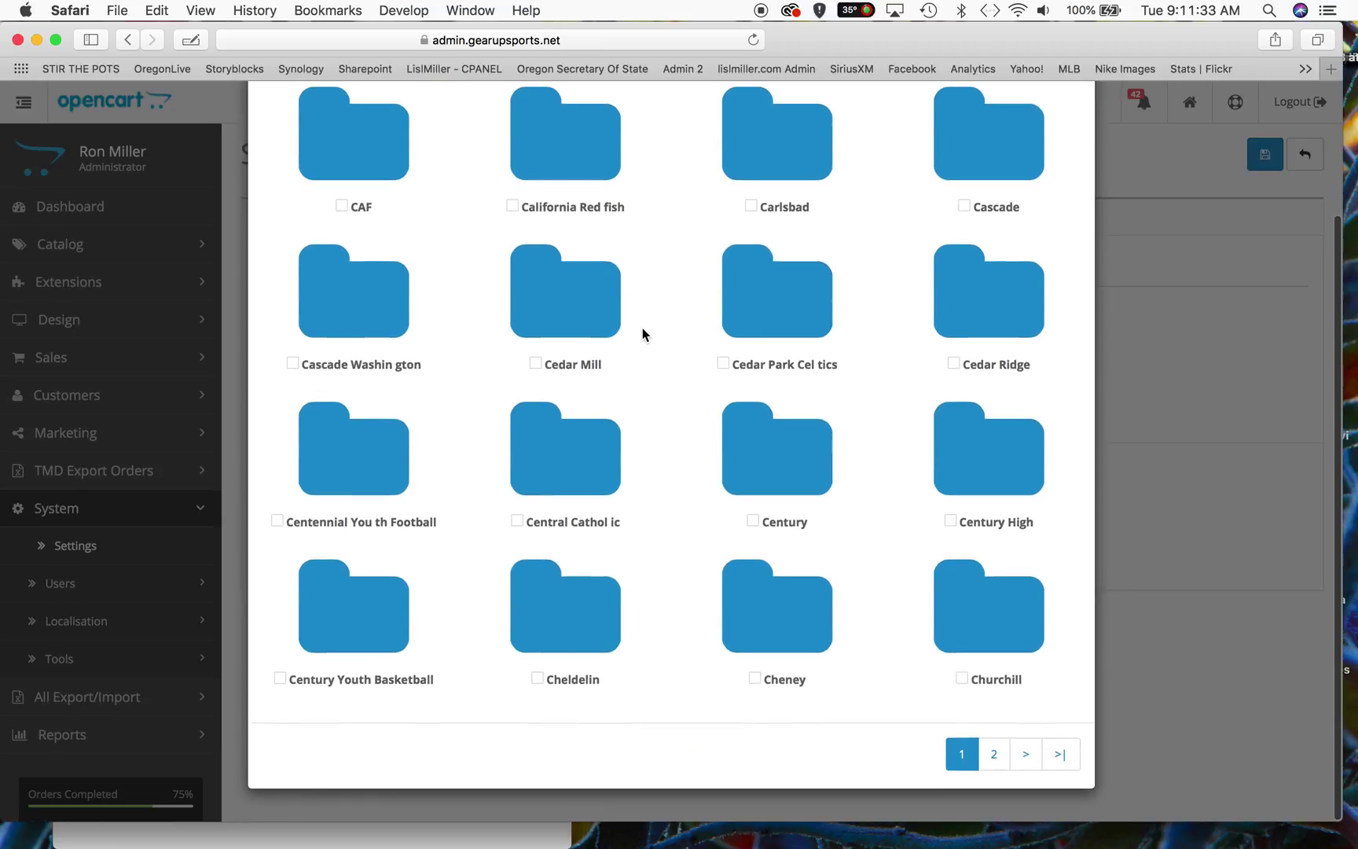
left_click(992, 759)
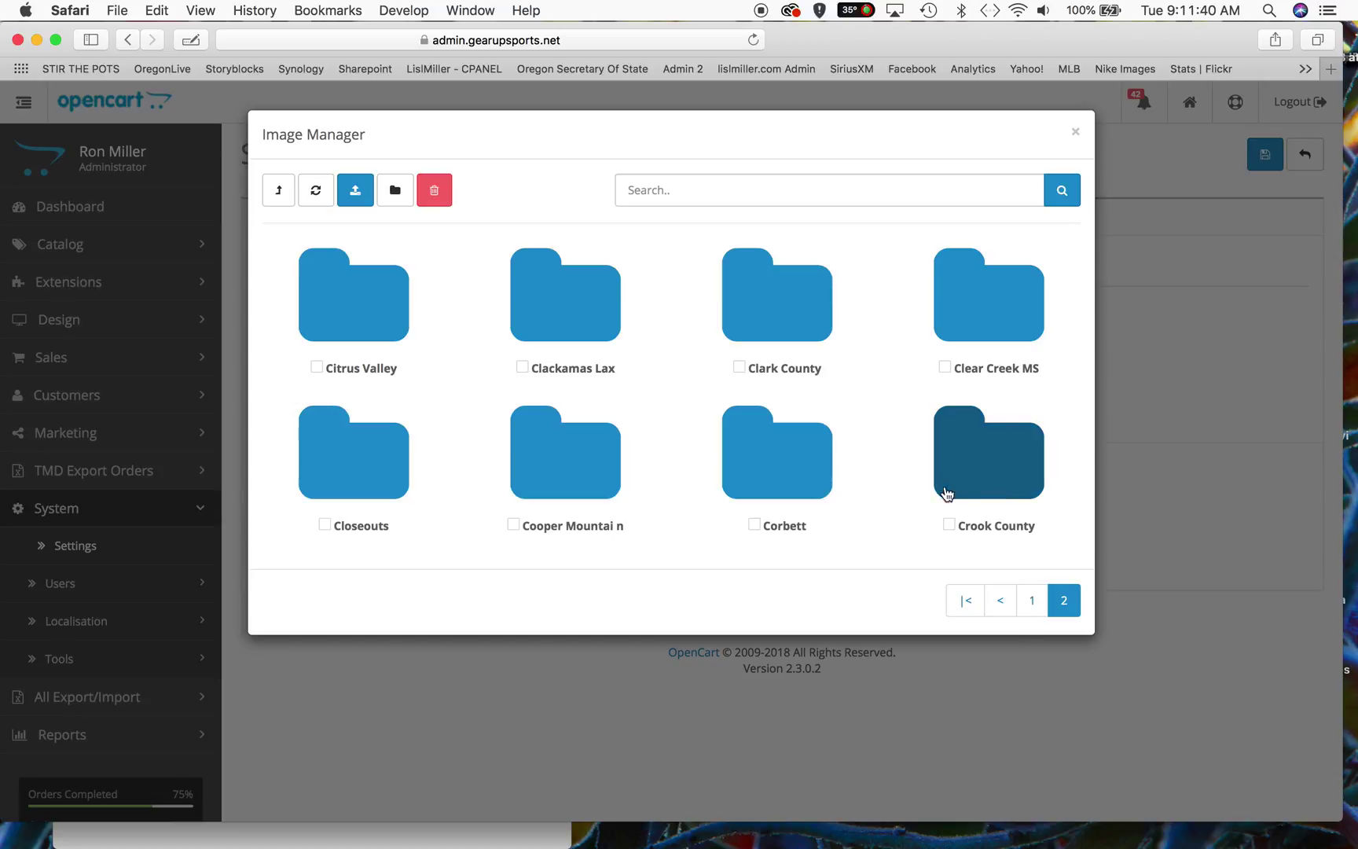
left_click(1031, 601)
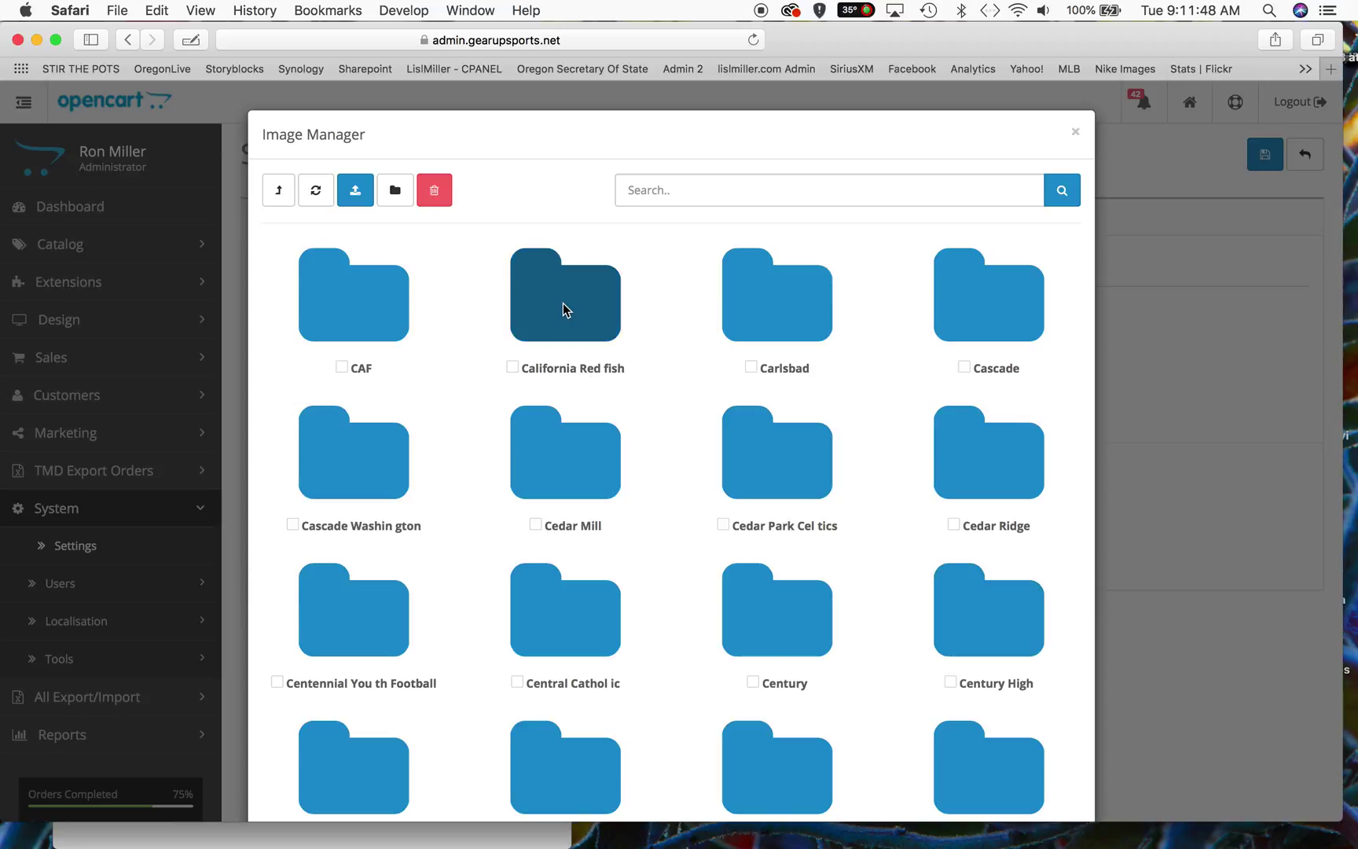
left_click(548, 284)
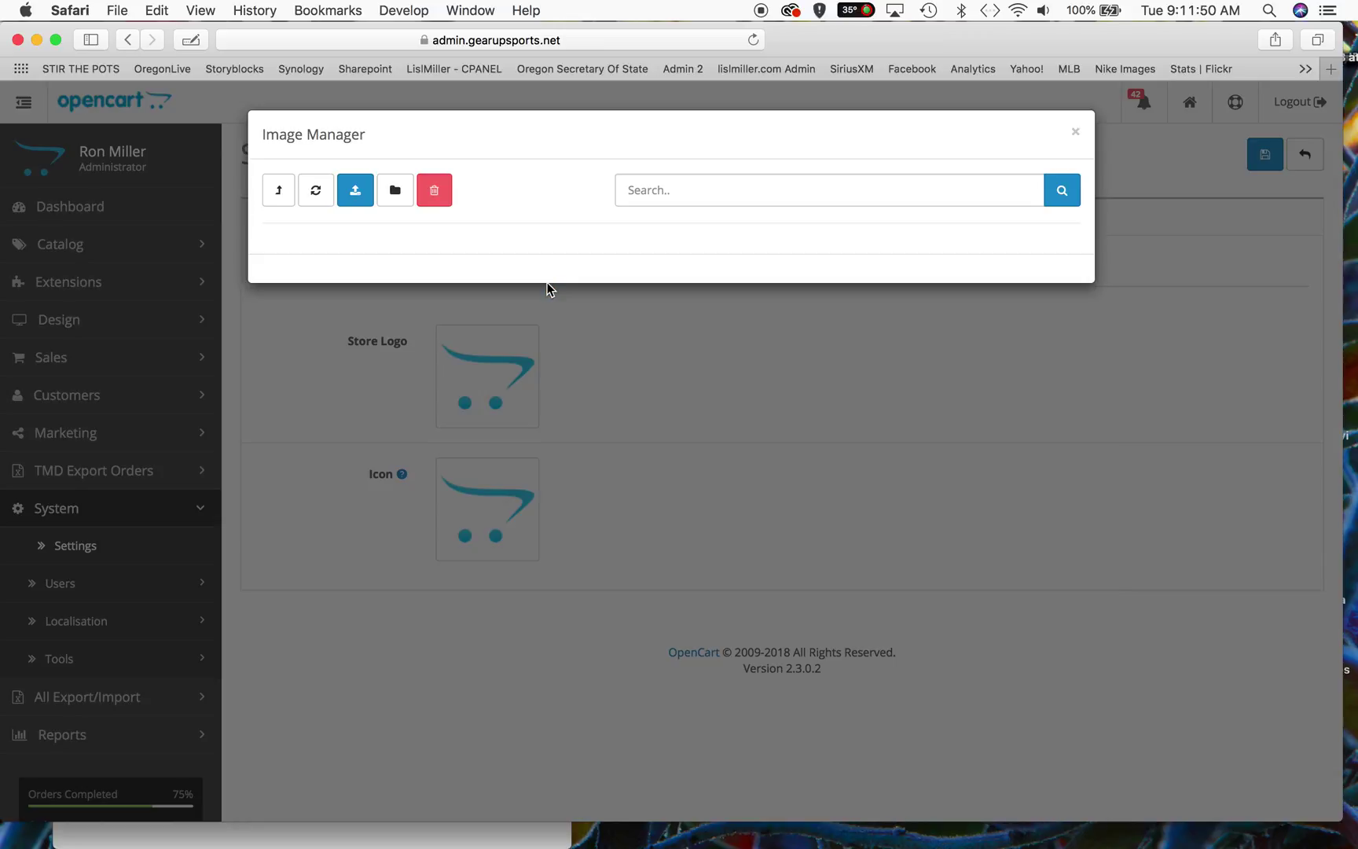
left_click(356, 191)
left_click(356, 192)
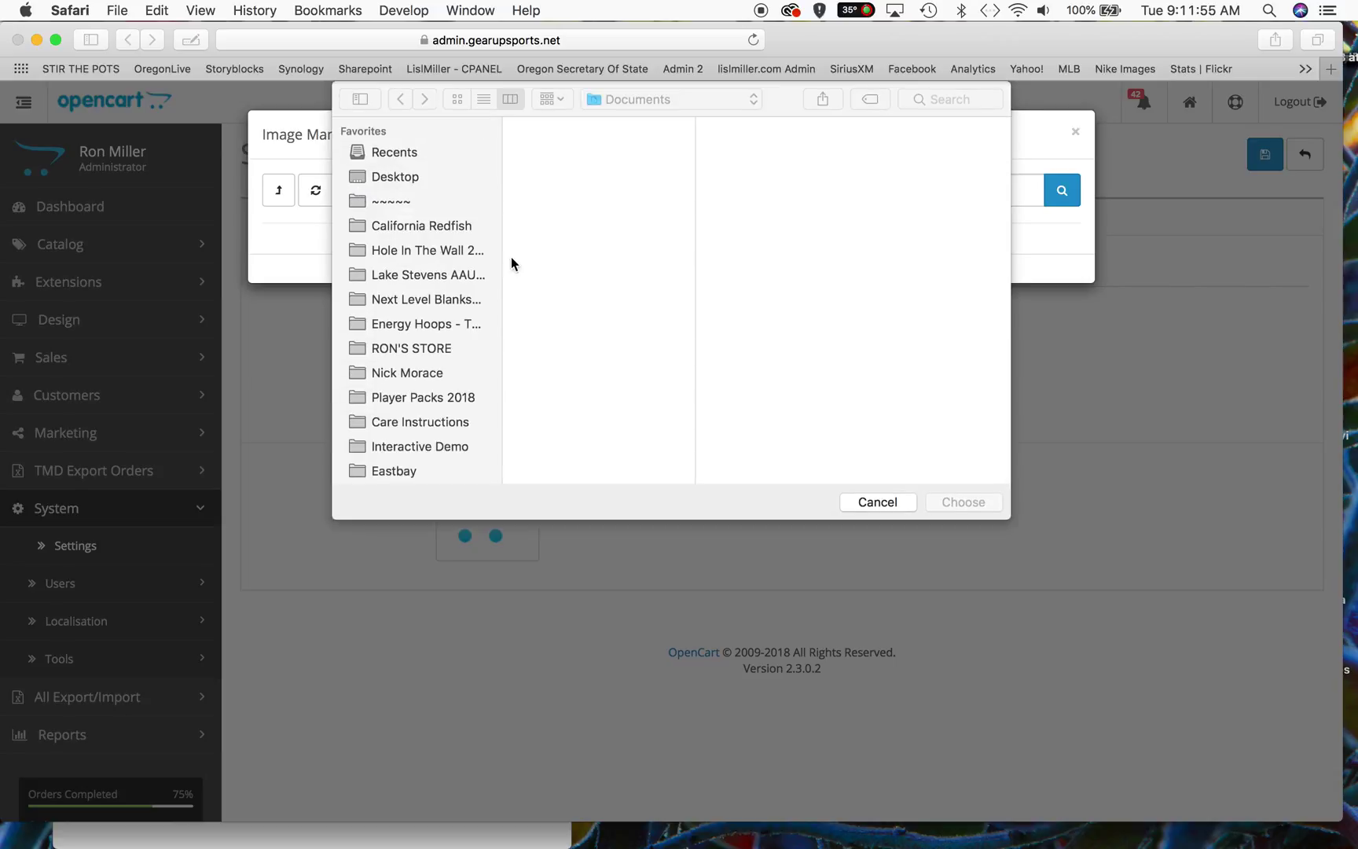
left_click(415, 227)
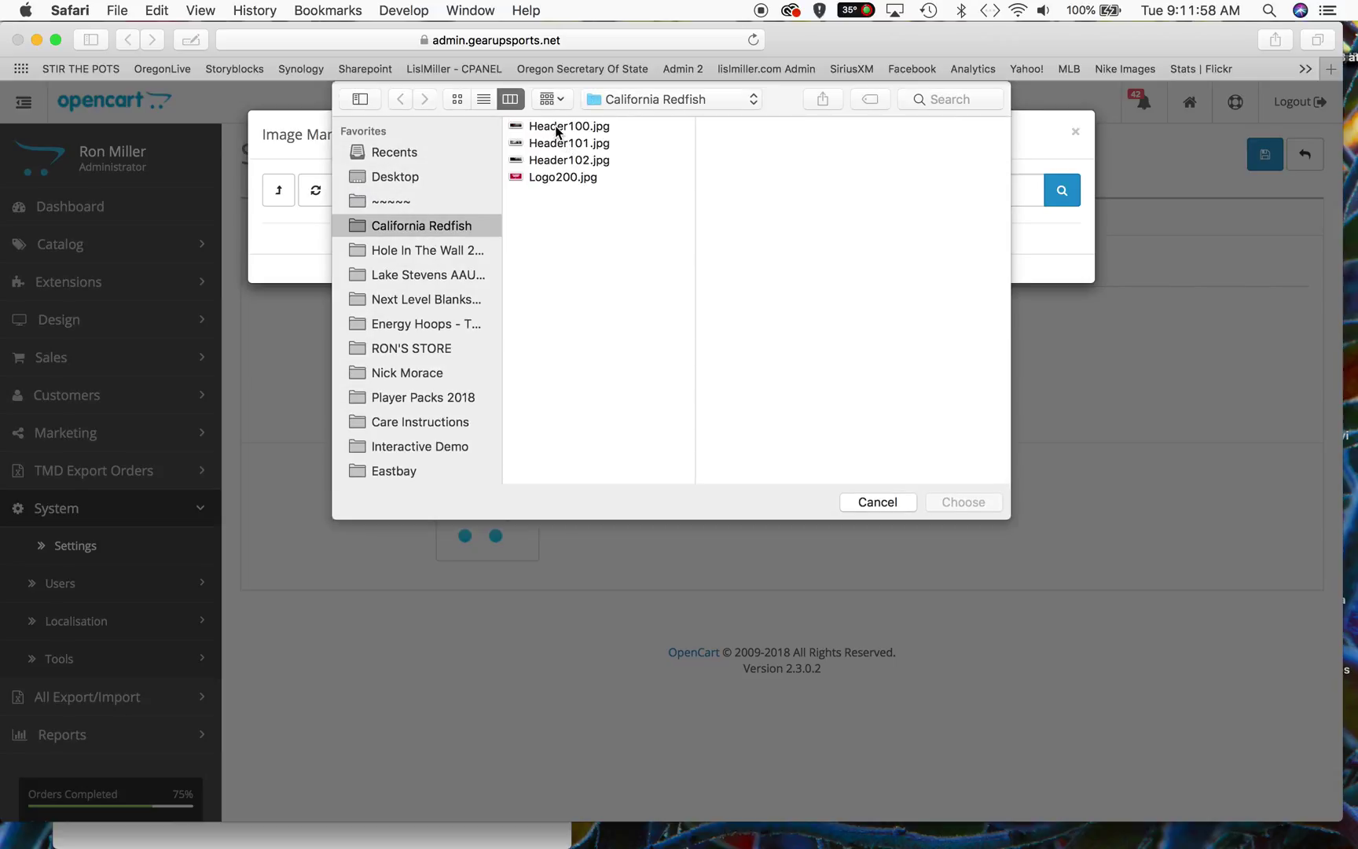
left_click(560, 127)
left_click(556, 177, "shift")
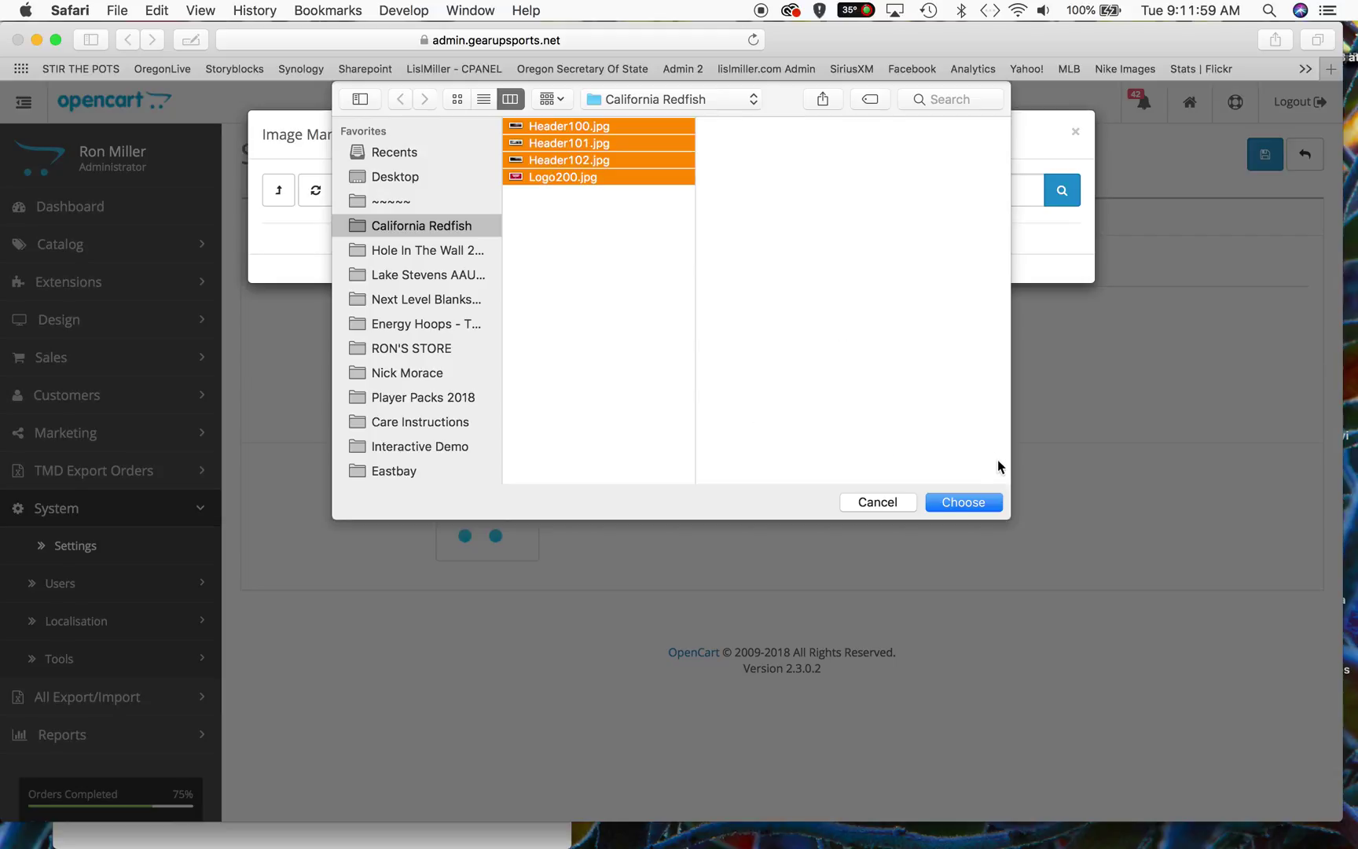
left_click(959, 500)
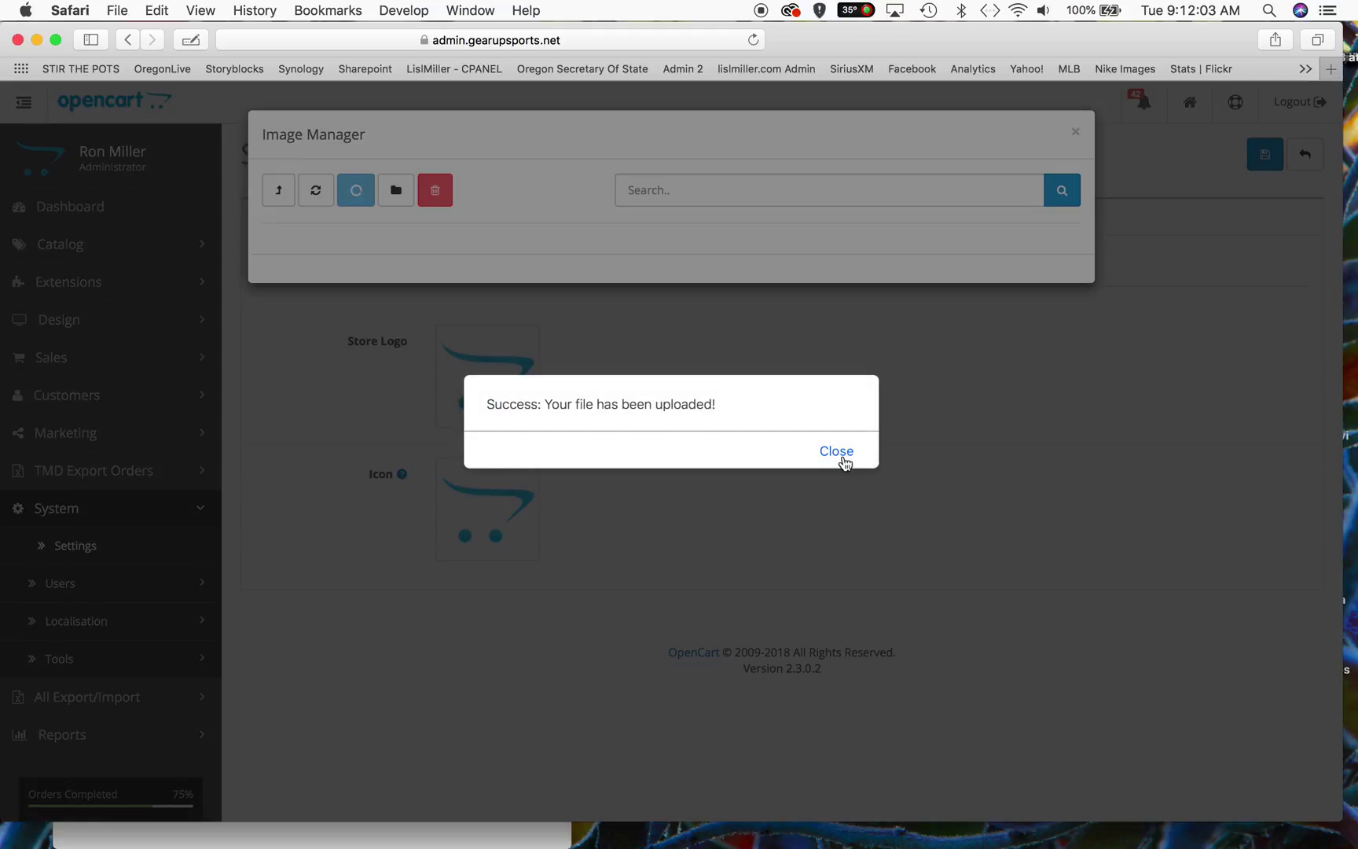
left_click(838, 453)
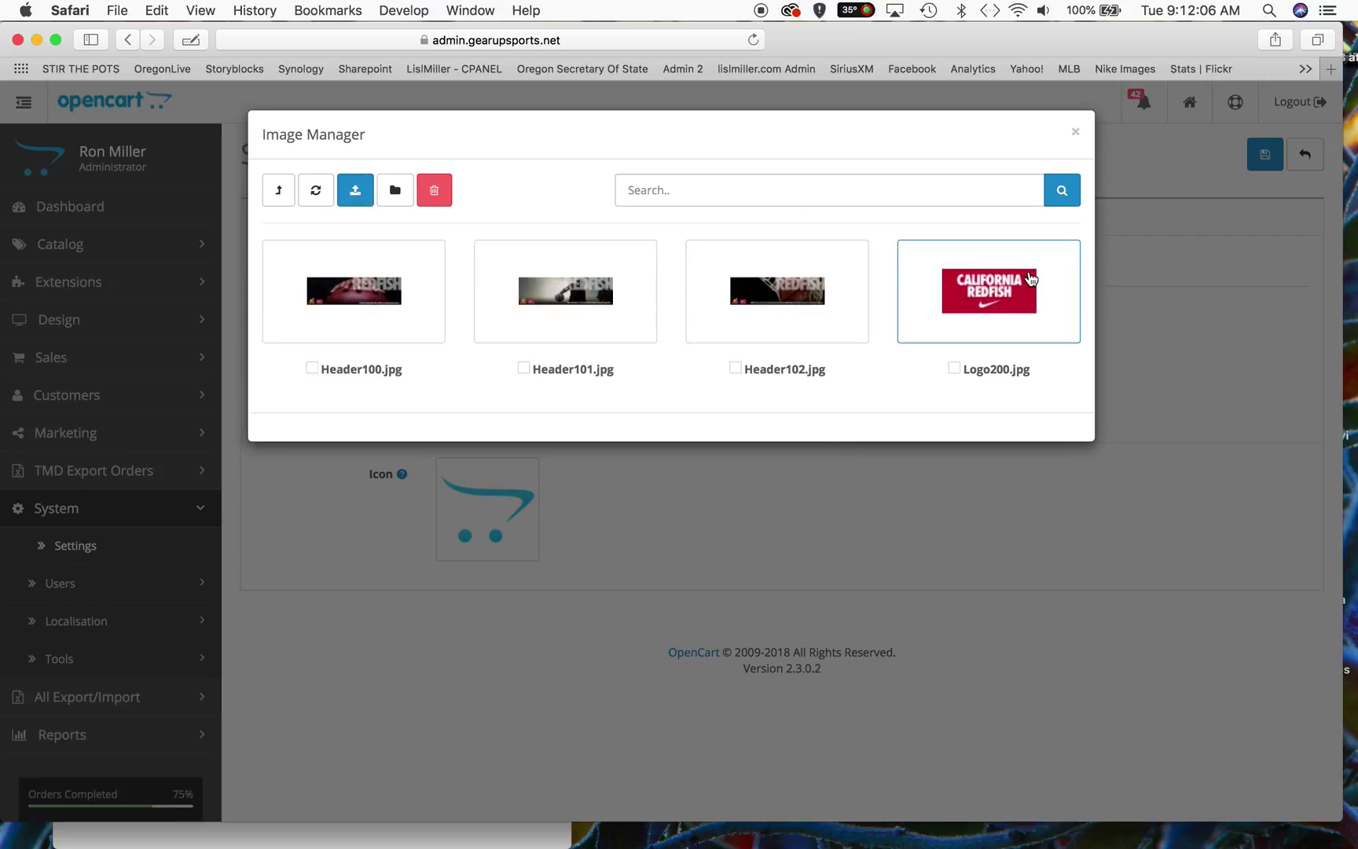
left_click(982, 289)
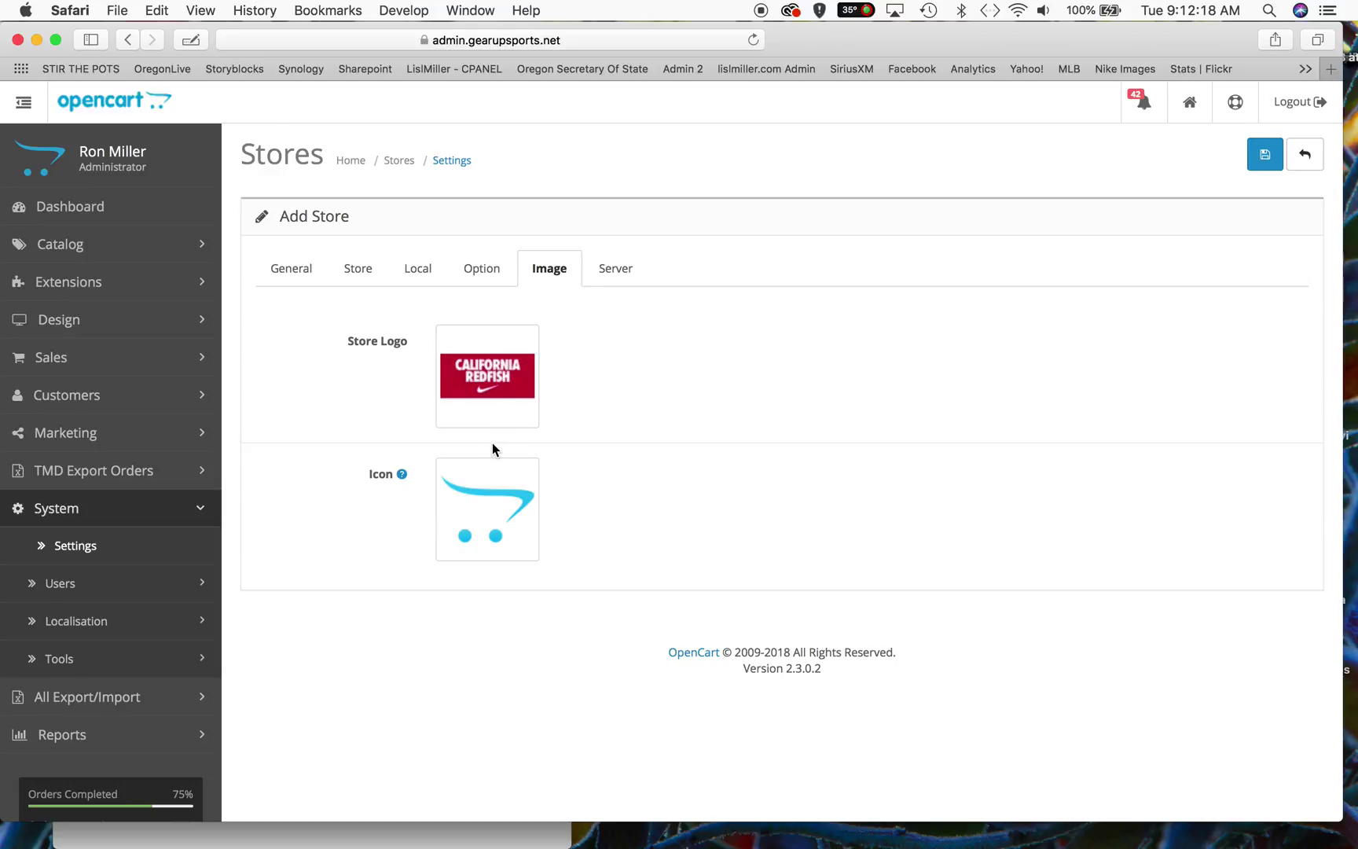
Step: Set the store's Icon to Icon.jpg from the top-level images in the Image Manager
left_click(493, 500)
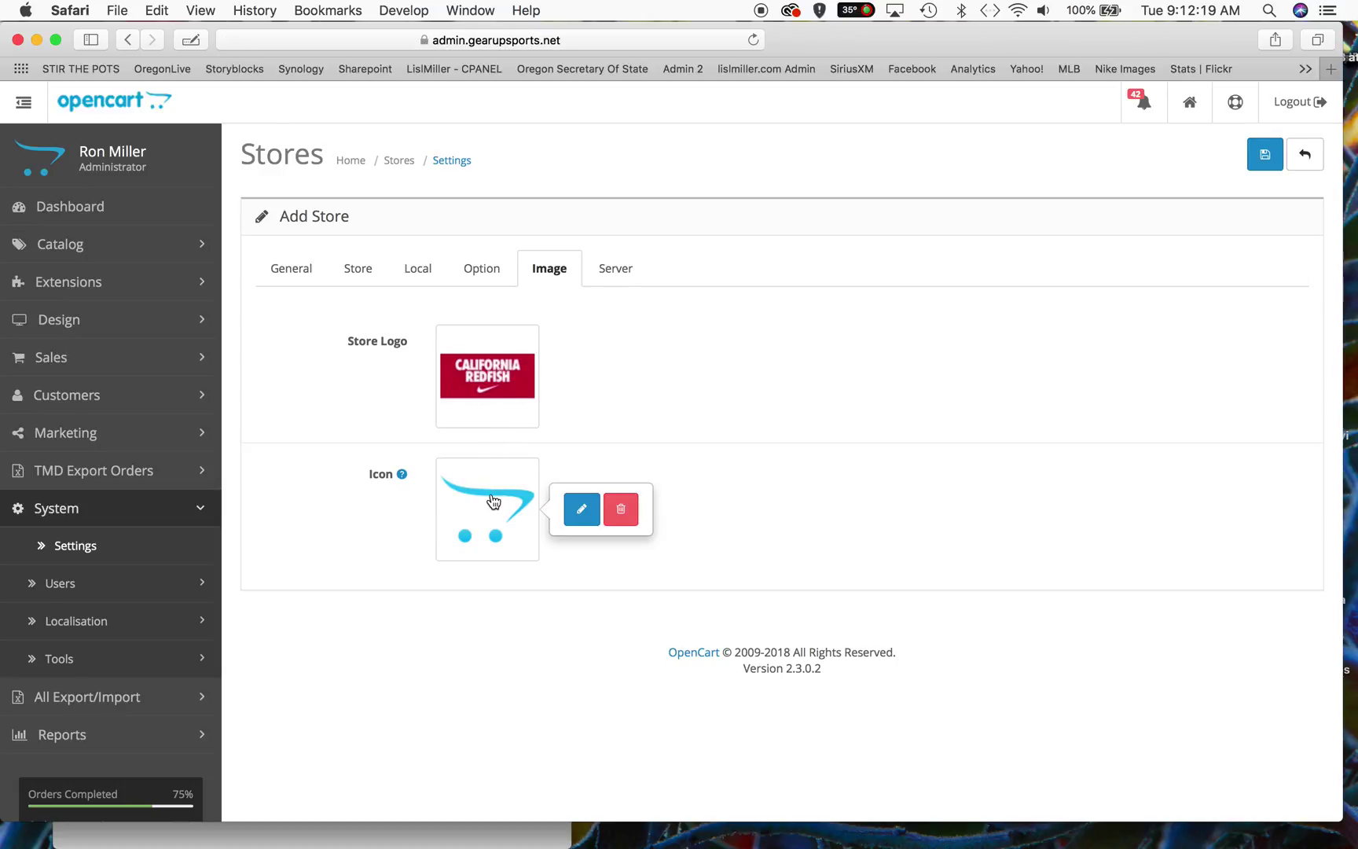
left_click(580, 509)
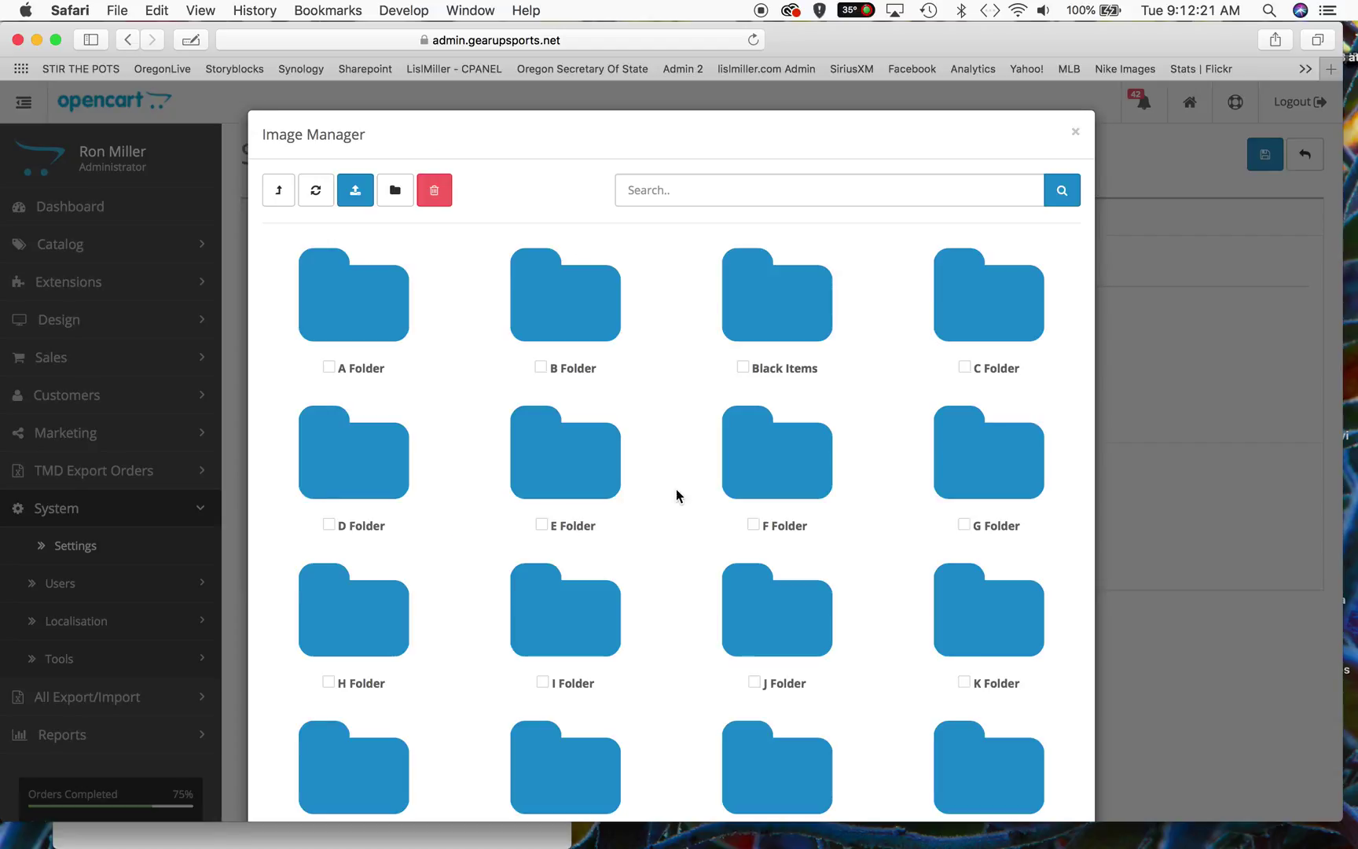
scroll(686, 481, "down", 3)
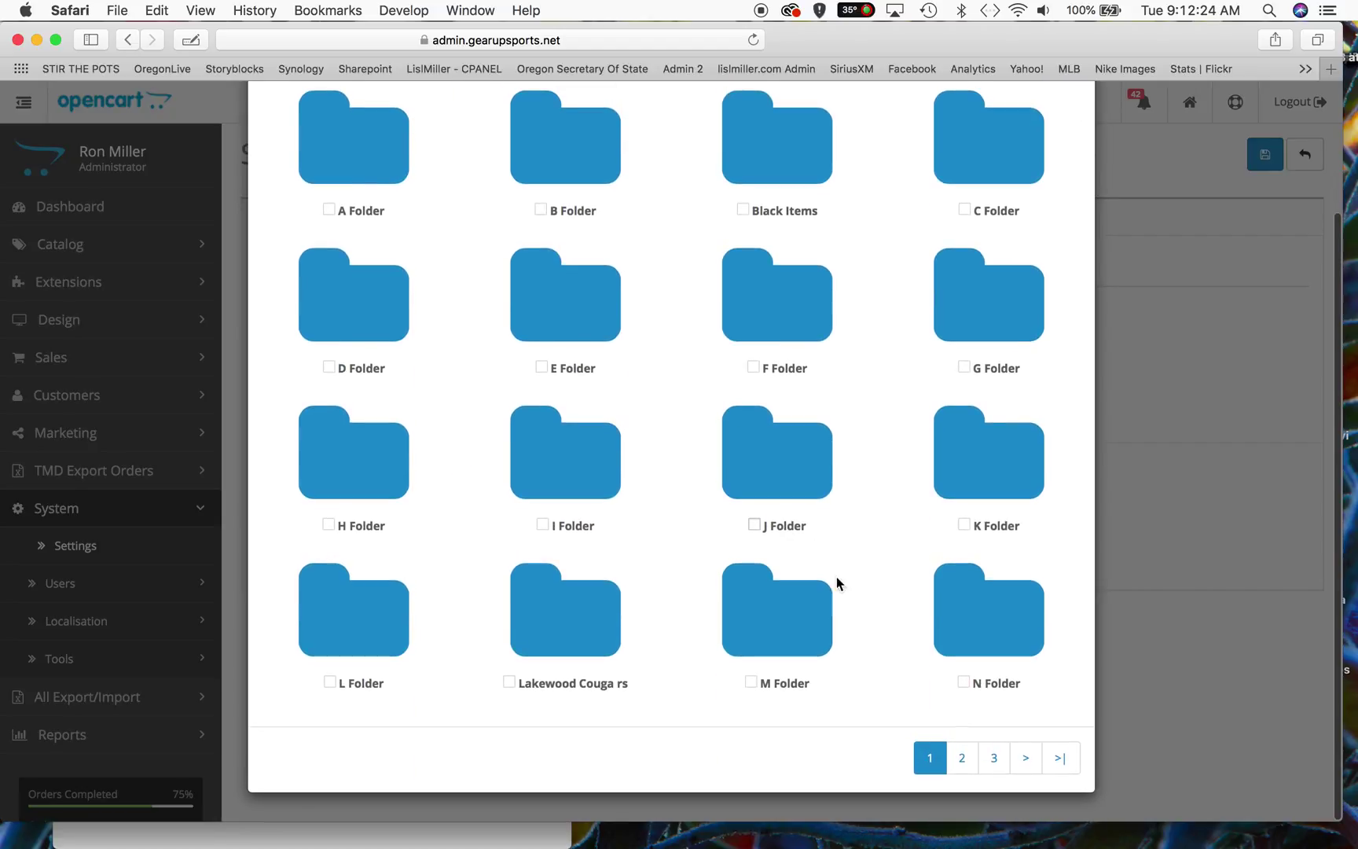
left_click(962, 759)
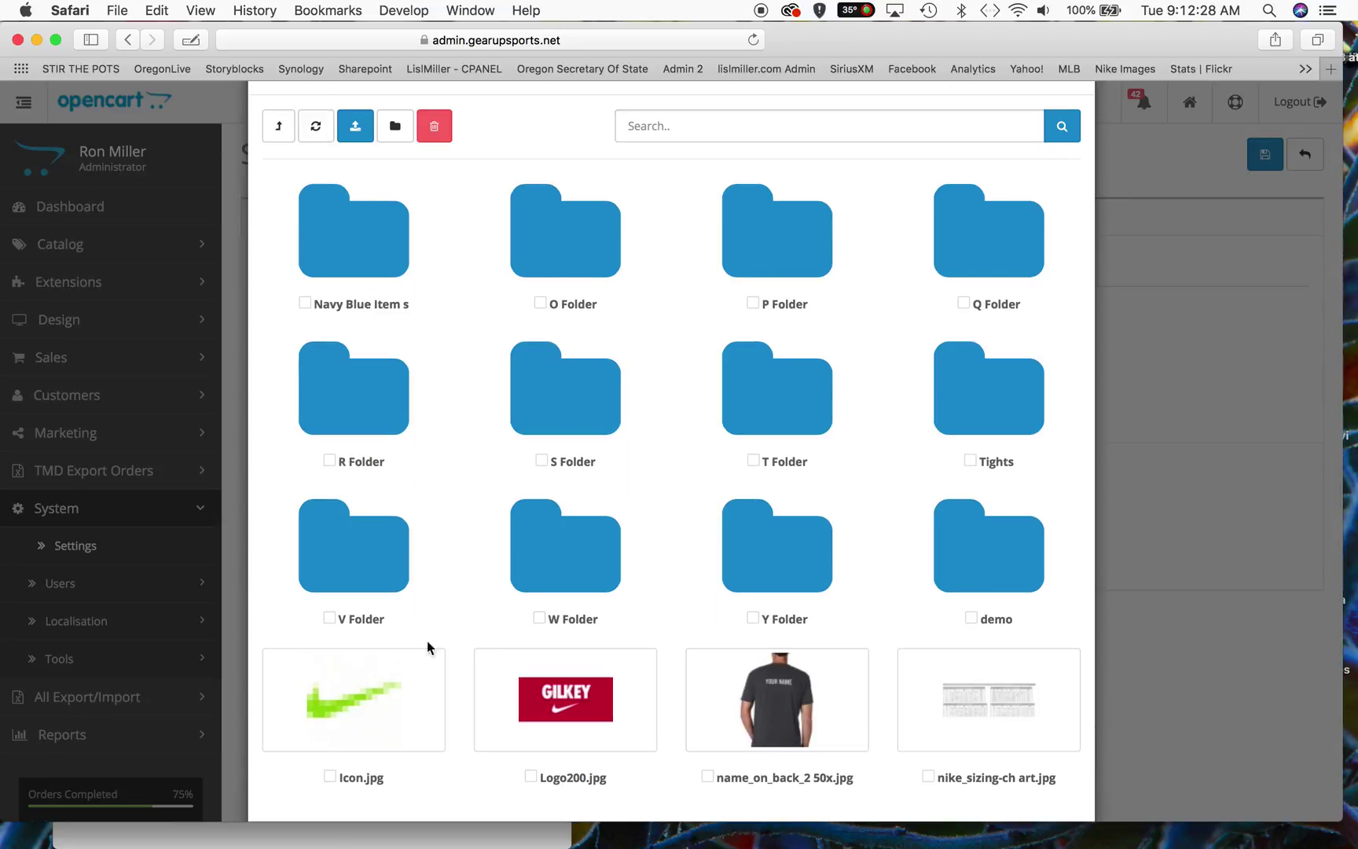
left_click(332, 711)
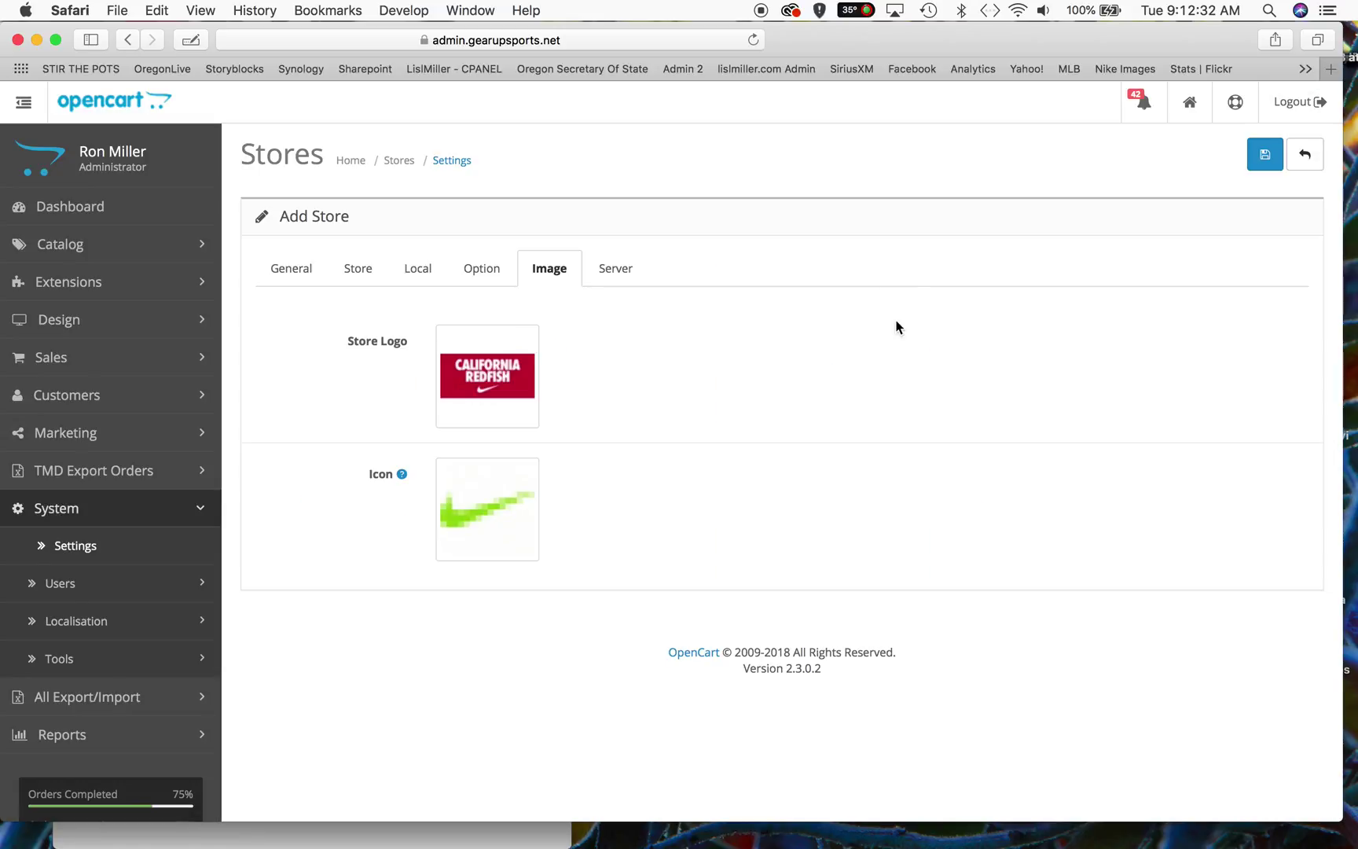
Step: Set Use SSL to Yes in the server settings and save the new store
left_click(622, 270)
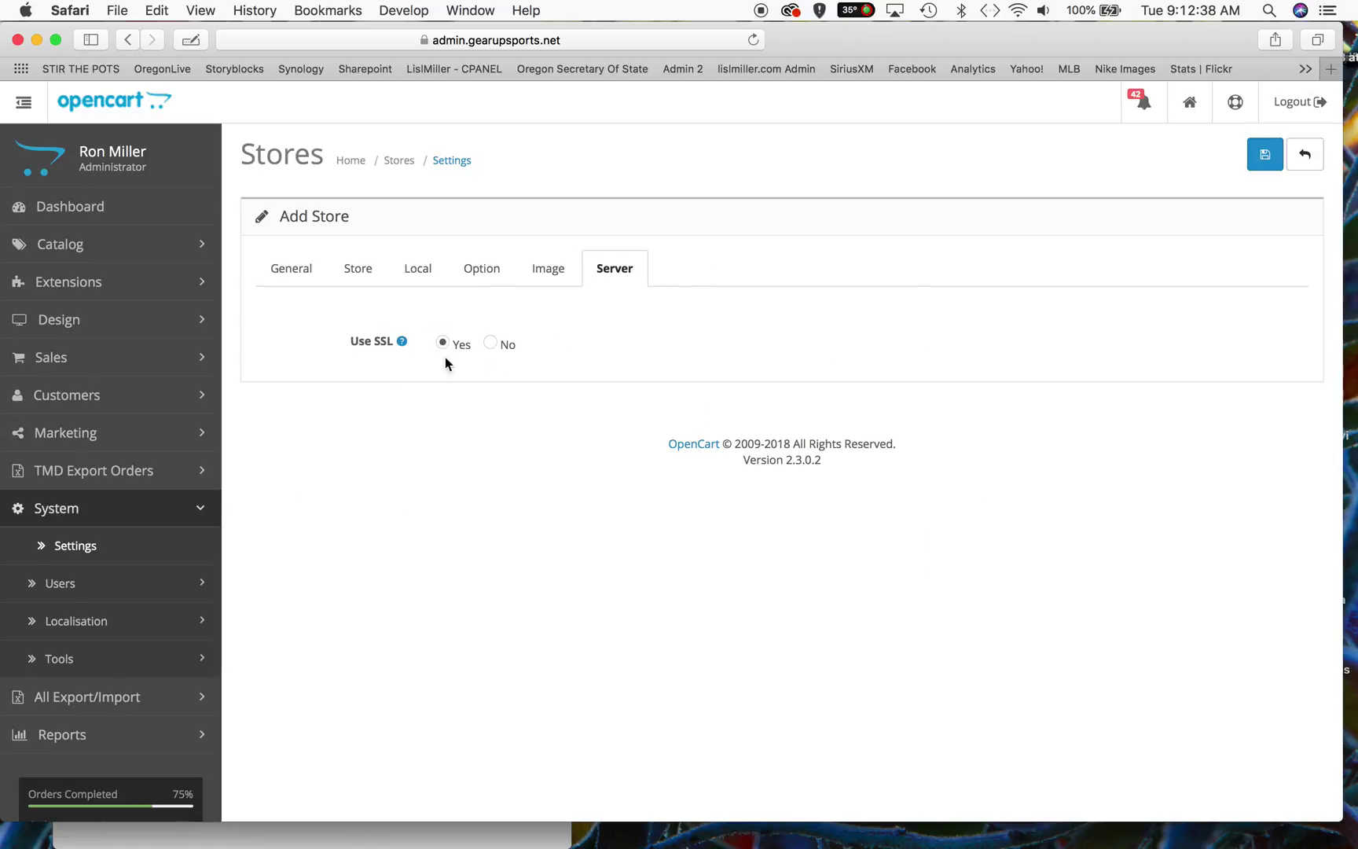
left_click(1264, 157)
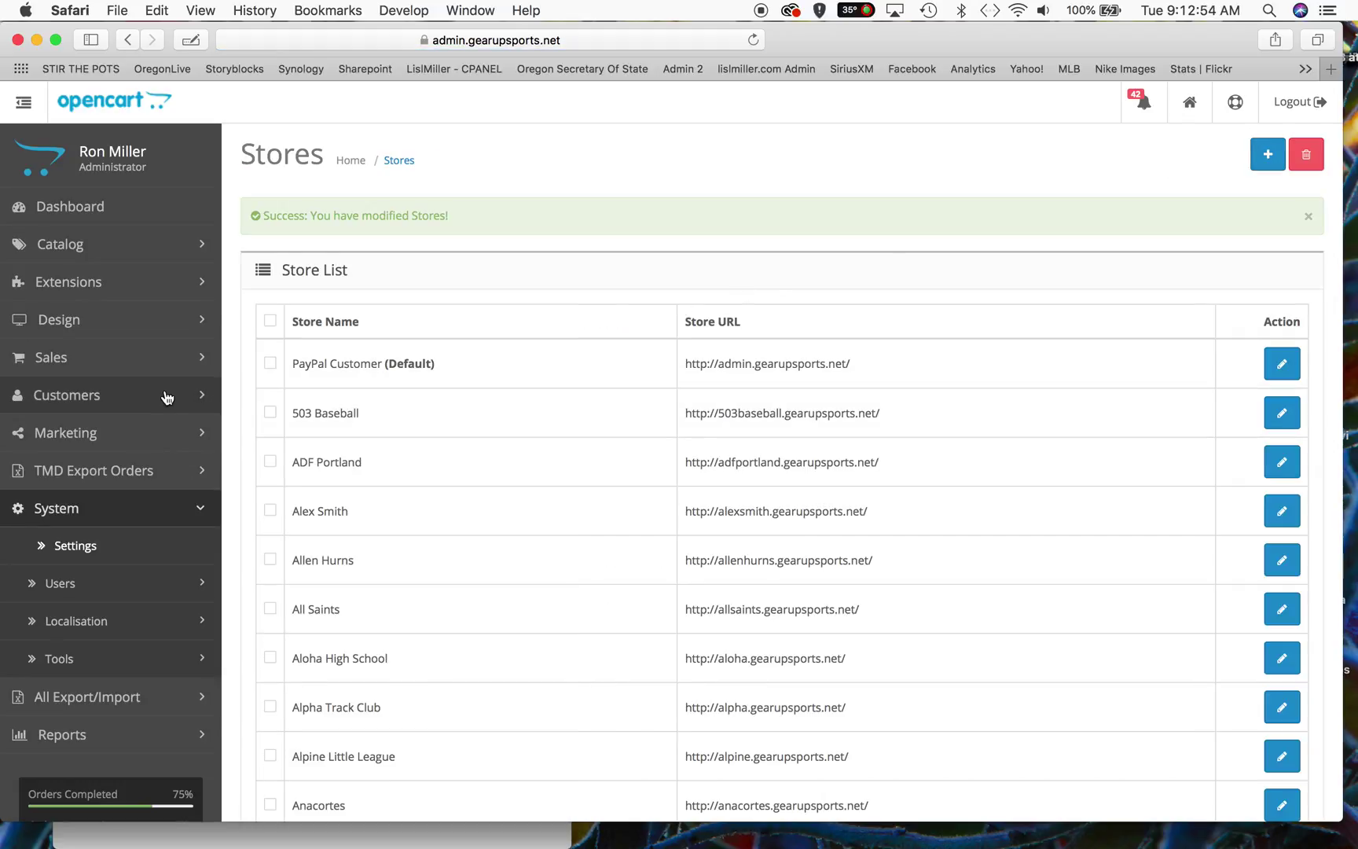
Step: Start a new banner in the Design section and name it "California Redfish Banner"
left_click(69, 320)
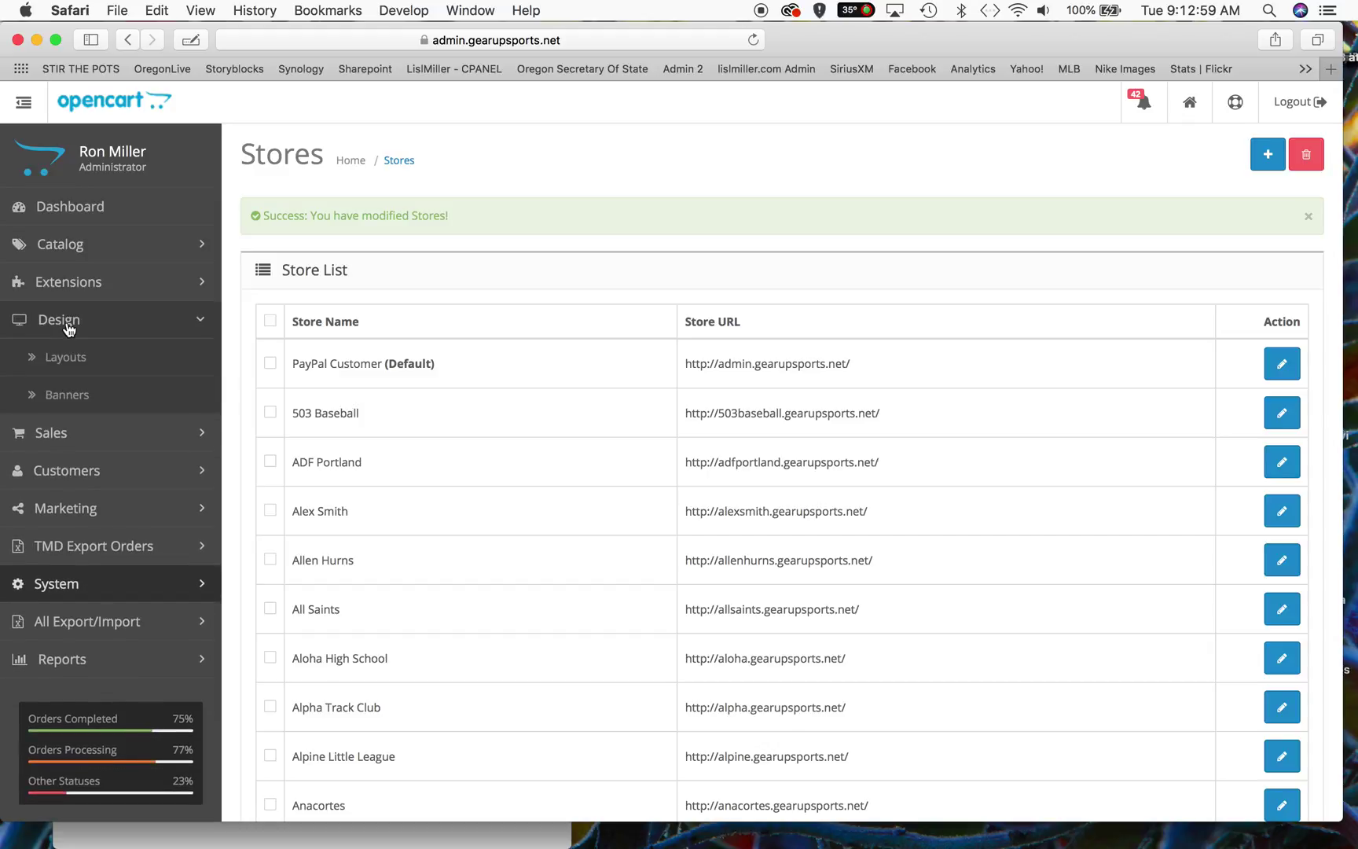
left_click(71, 398)
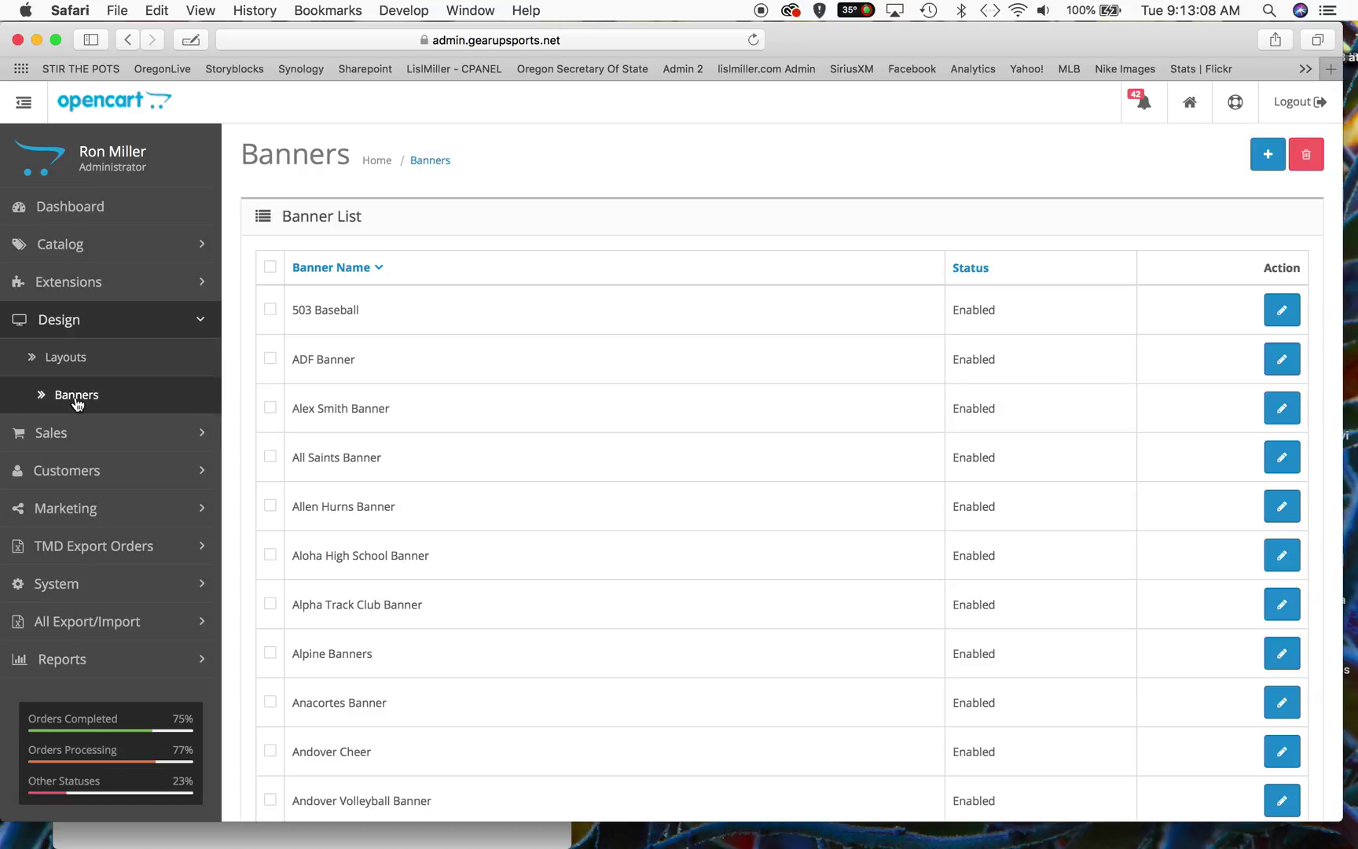
left_click(1267, 157)
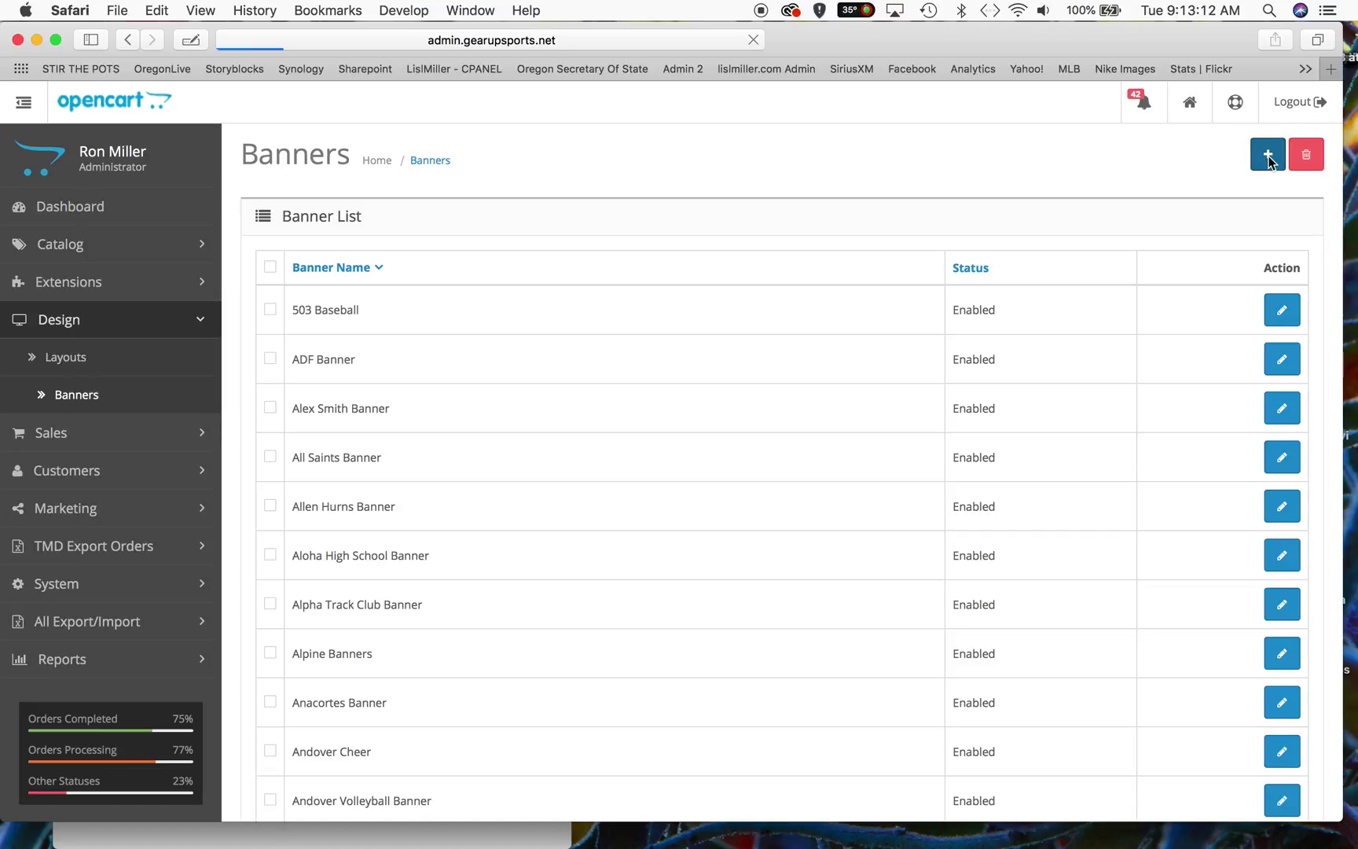
left_click(626, 283)
type("Califor")
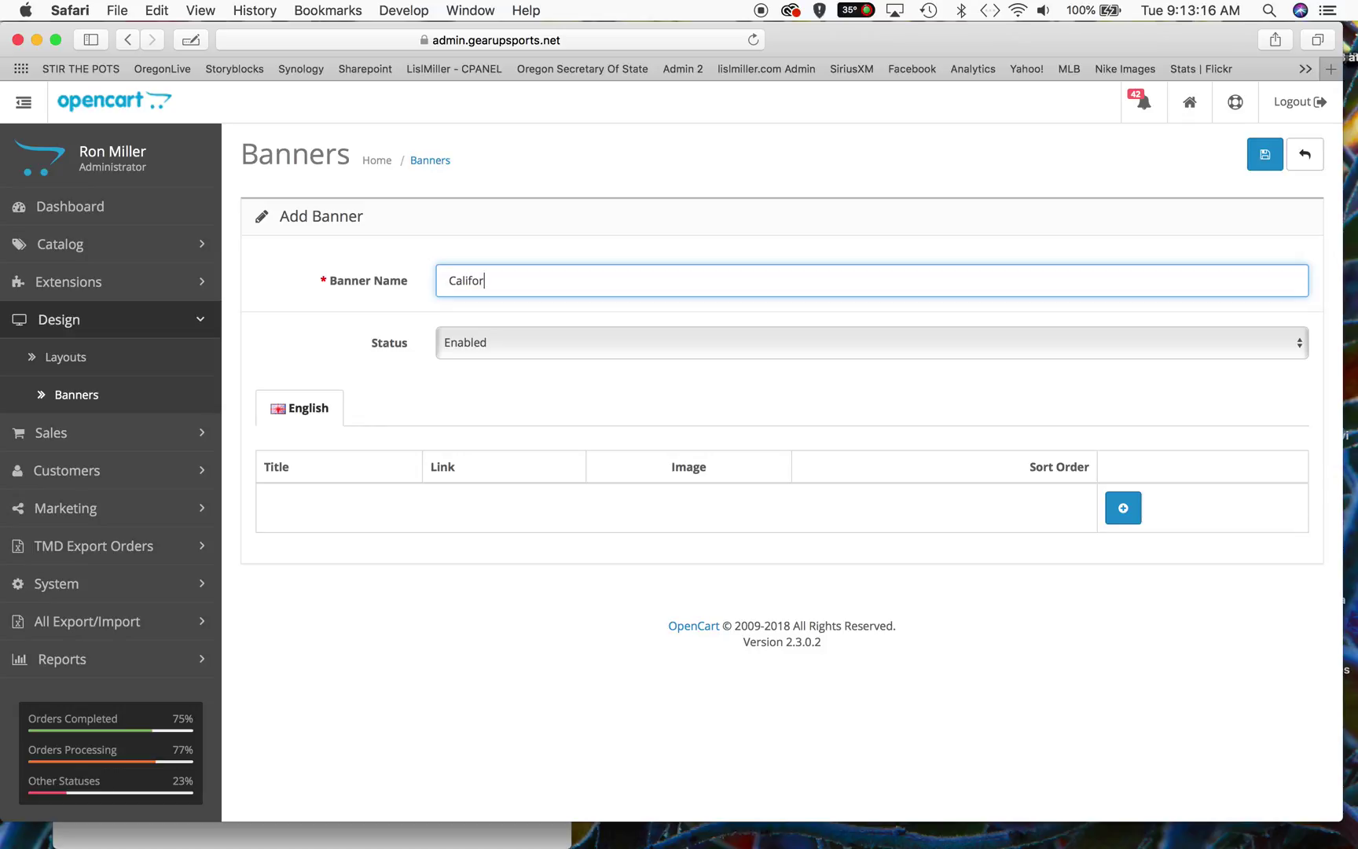
type("nia redfish Banner")
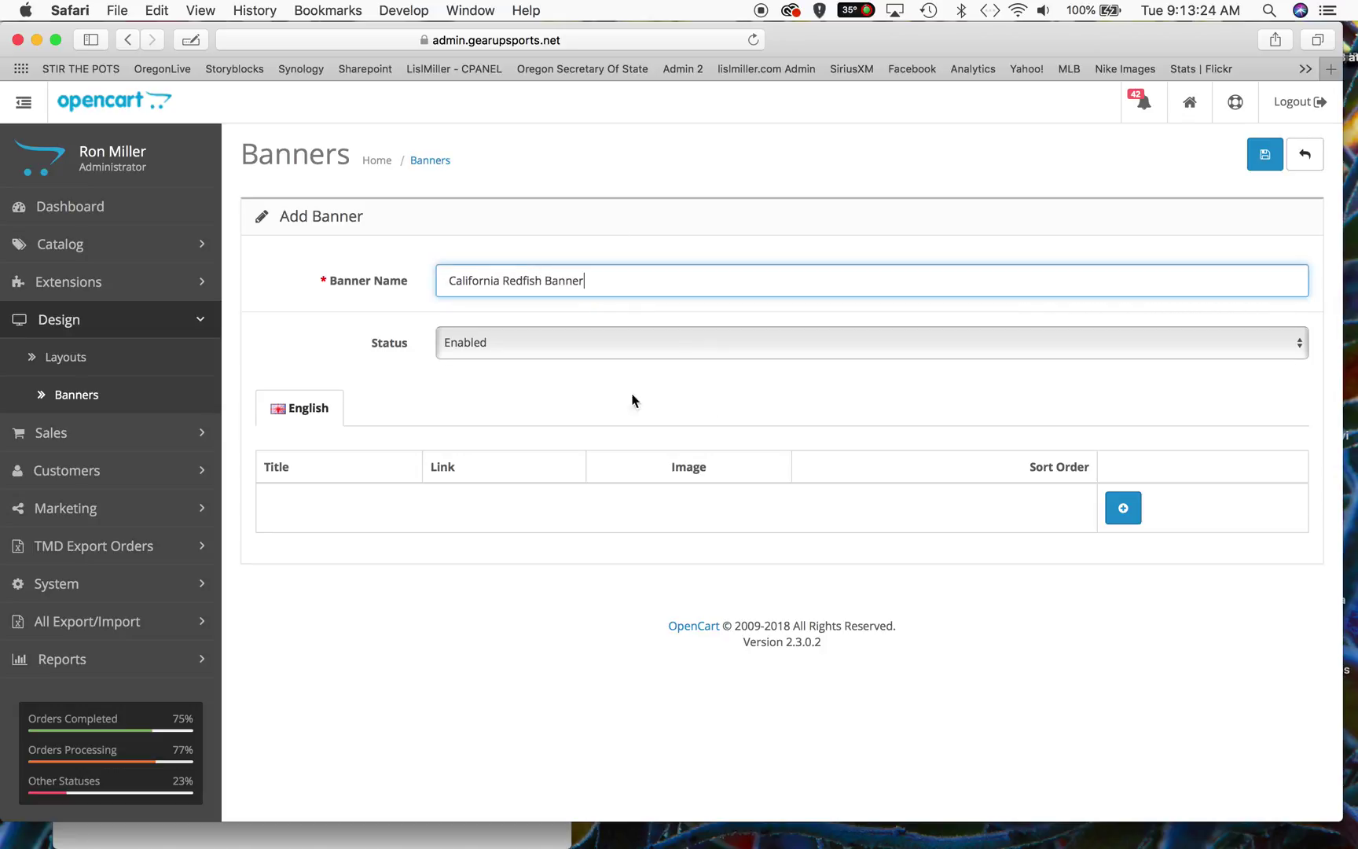
Step: Add three image rows to the banner and title them "header 100", "header 101" and "header 102"
left_click(1124, 507)
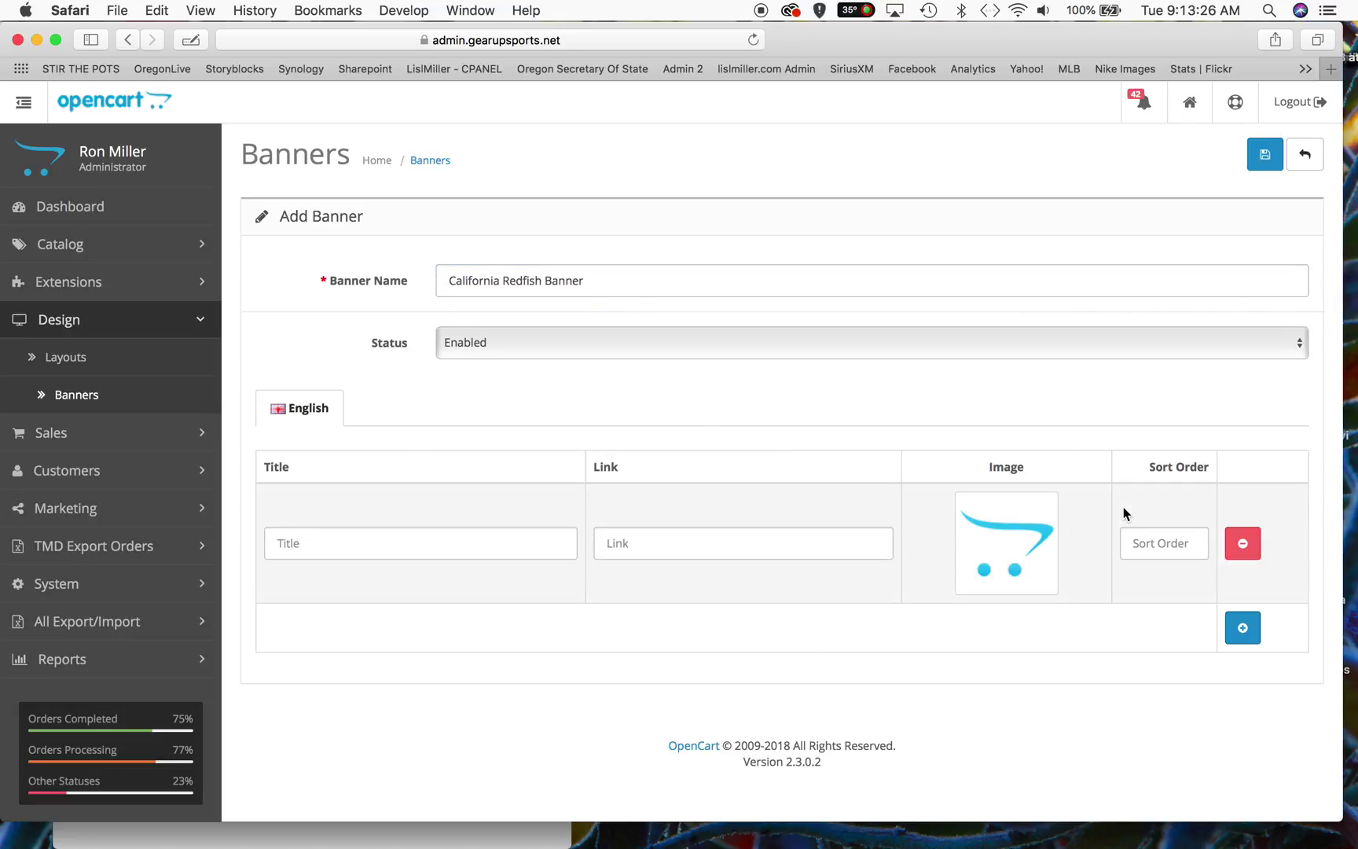
double_click(1242, 627)
scroll(325, 307, "down", 3)
left_click(325, 308)
type("h")
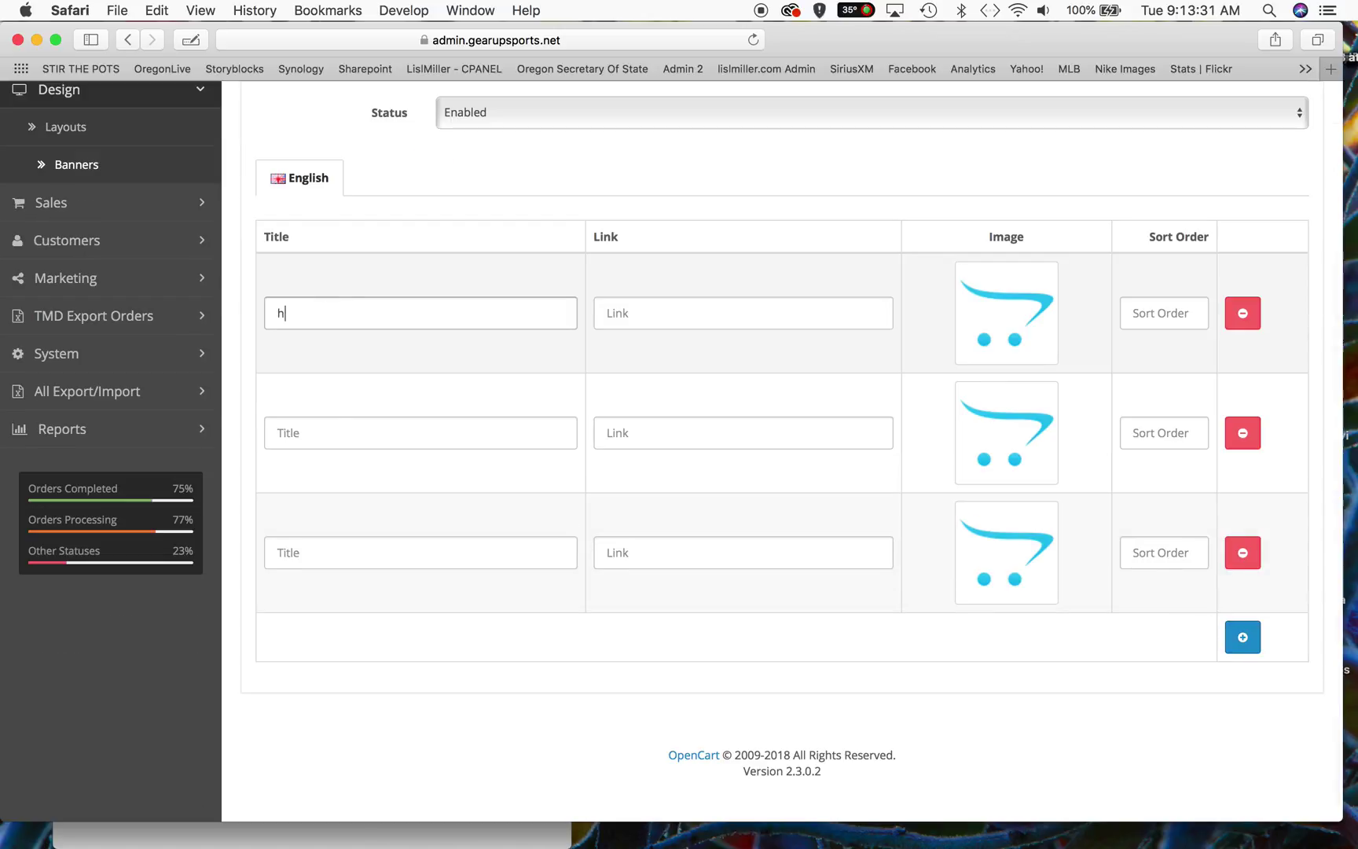
left_click(295, 431)
type("header 101")
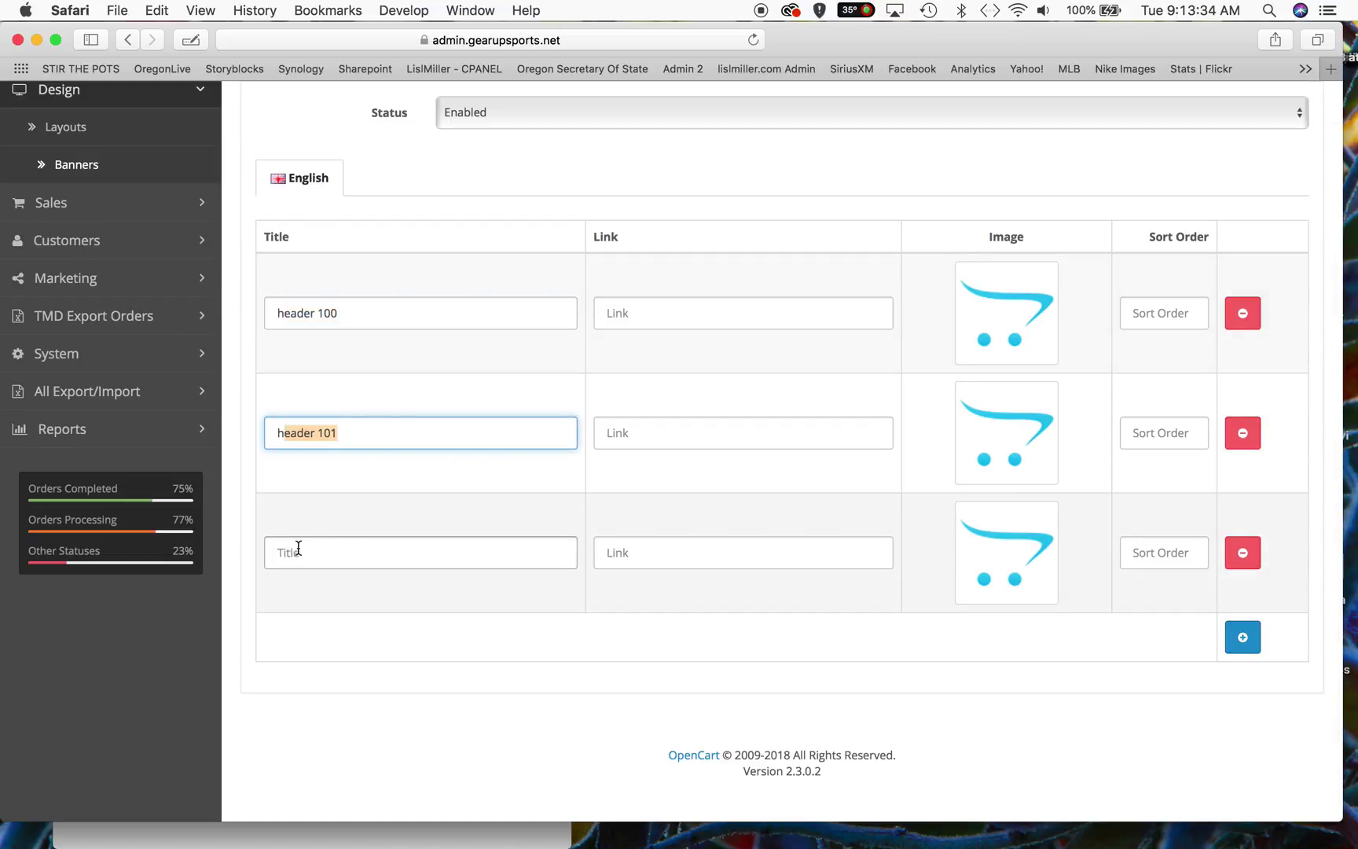
left_click(307, 550)
type("h")
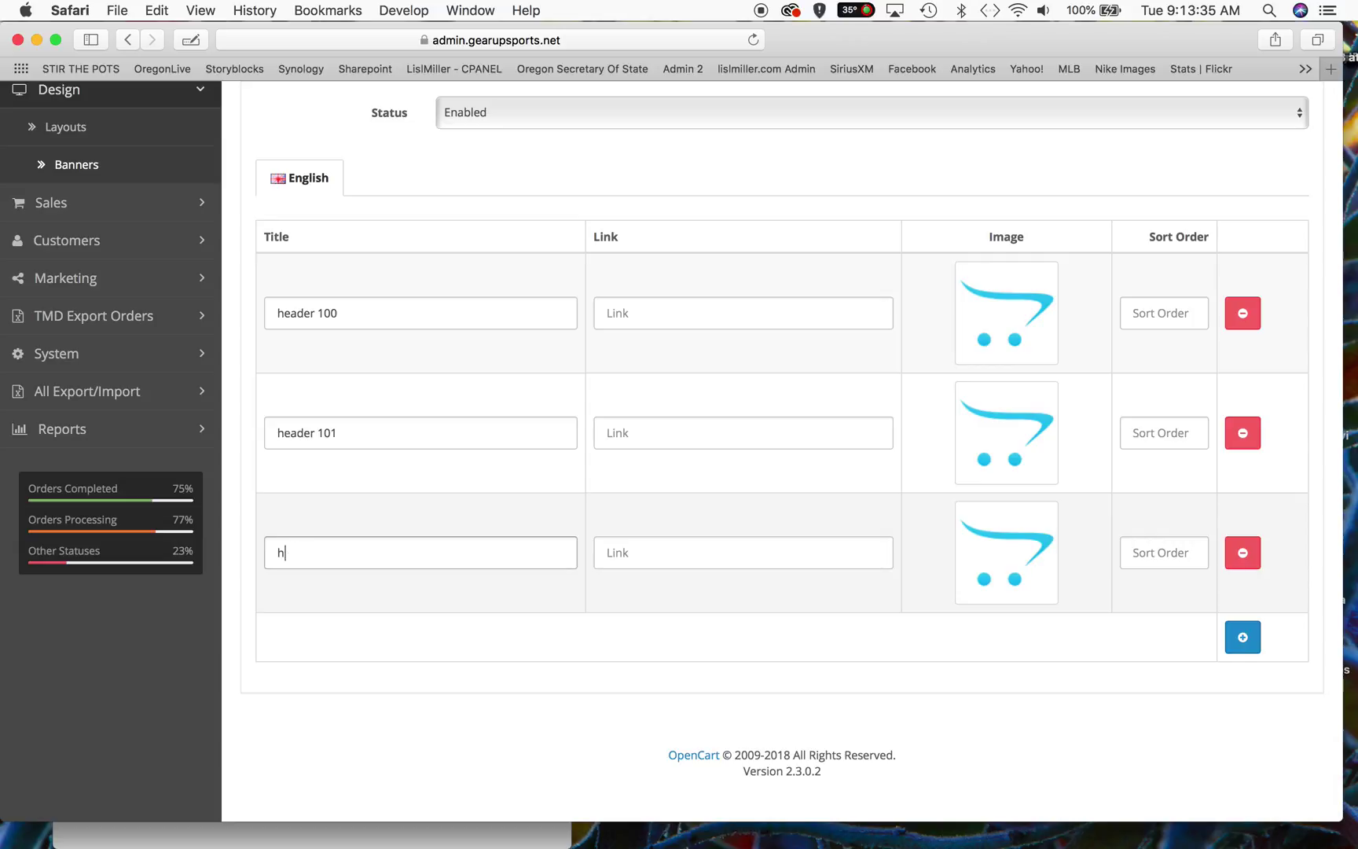
left_click(451, 675)
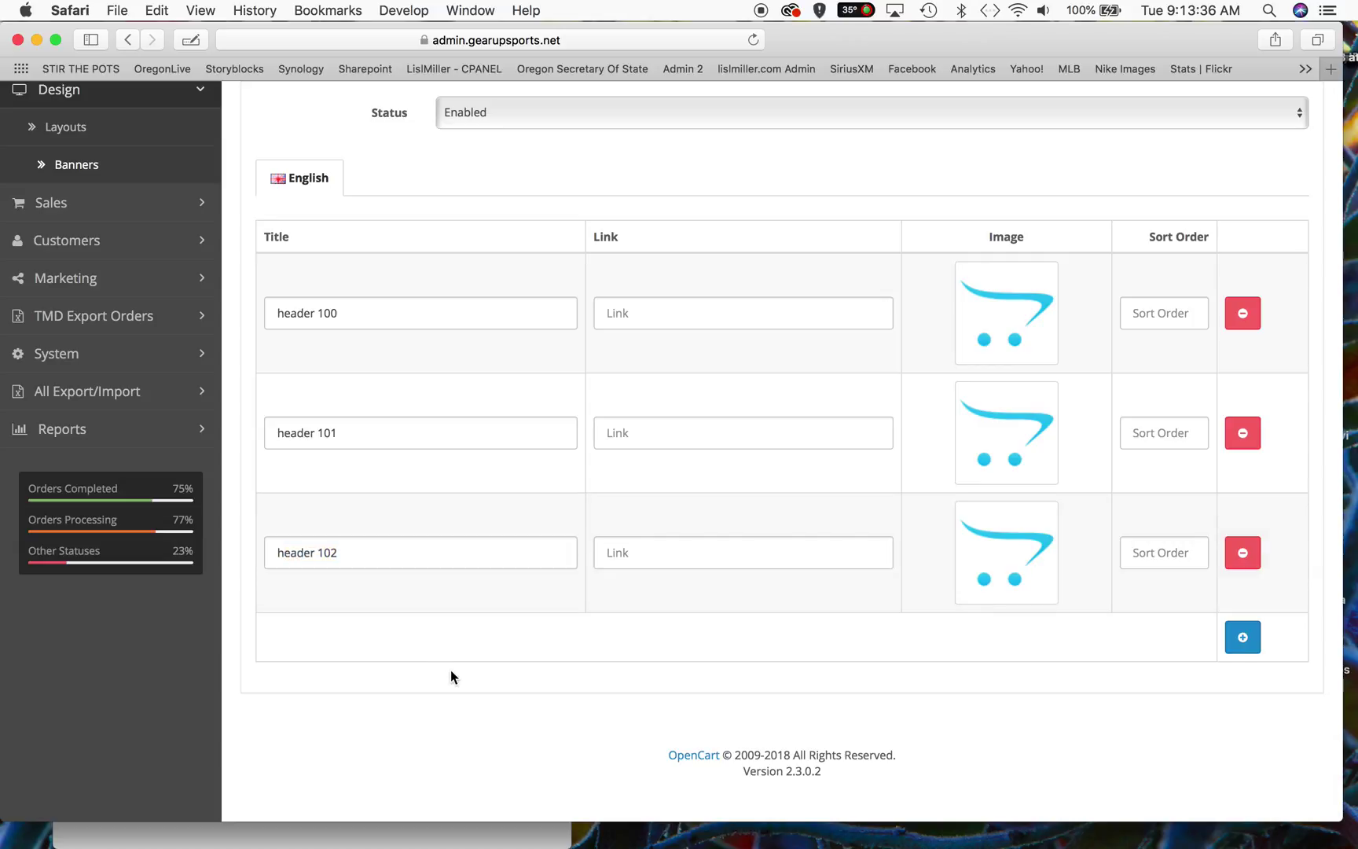
Step: Set the sort order of the header 100, 101 and 102 rows to 1, 2 and 3
left_click(1162, 316)
type("1")
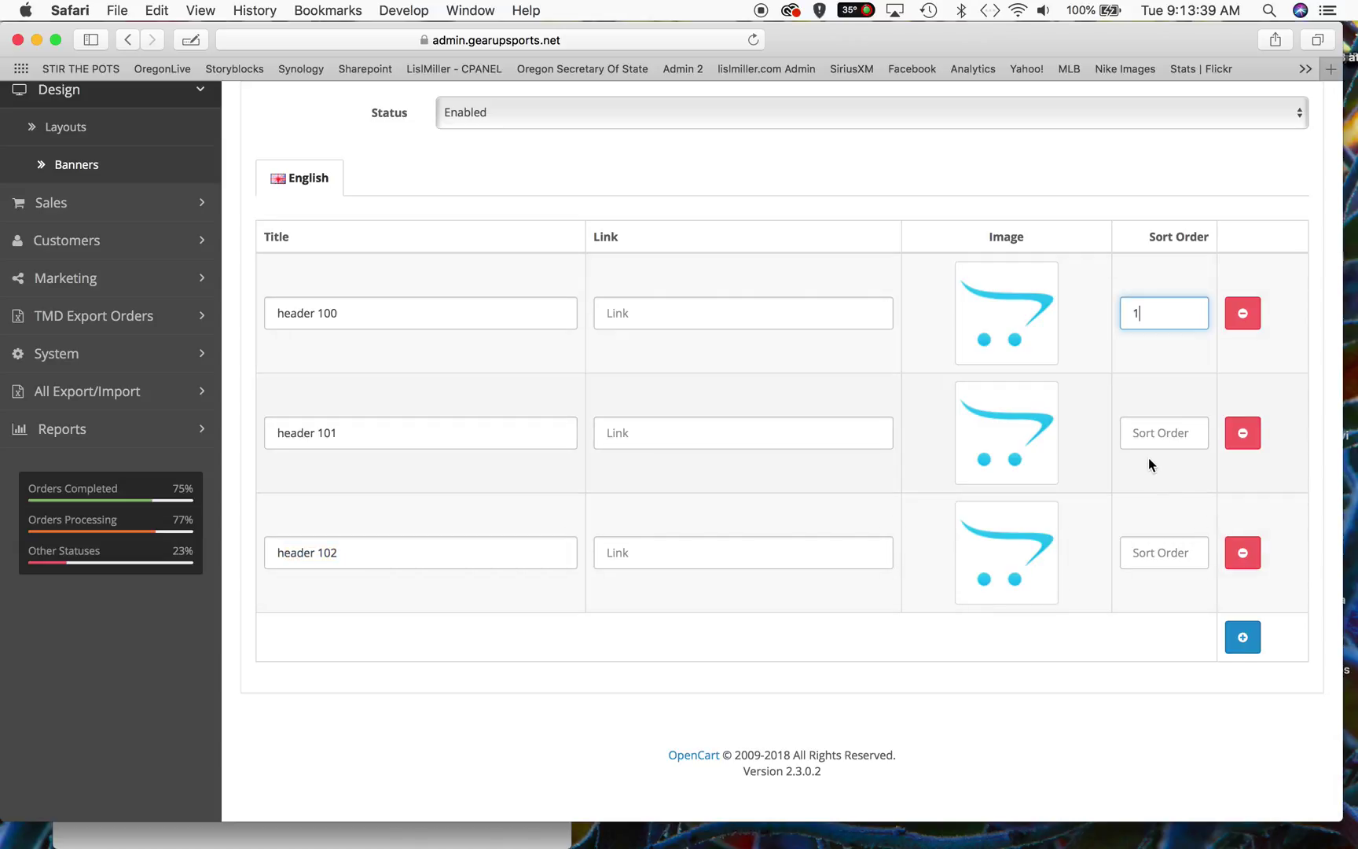
left_click(1143, 437)
type("2")
left_click(1138, 553)
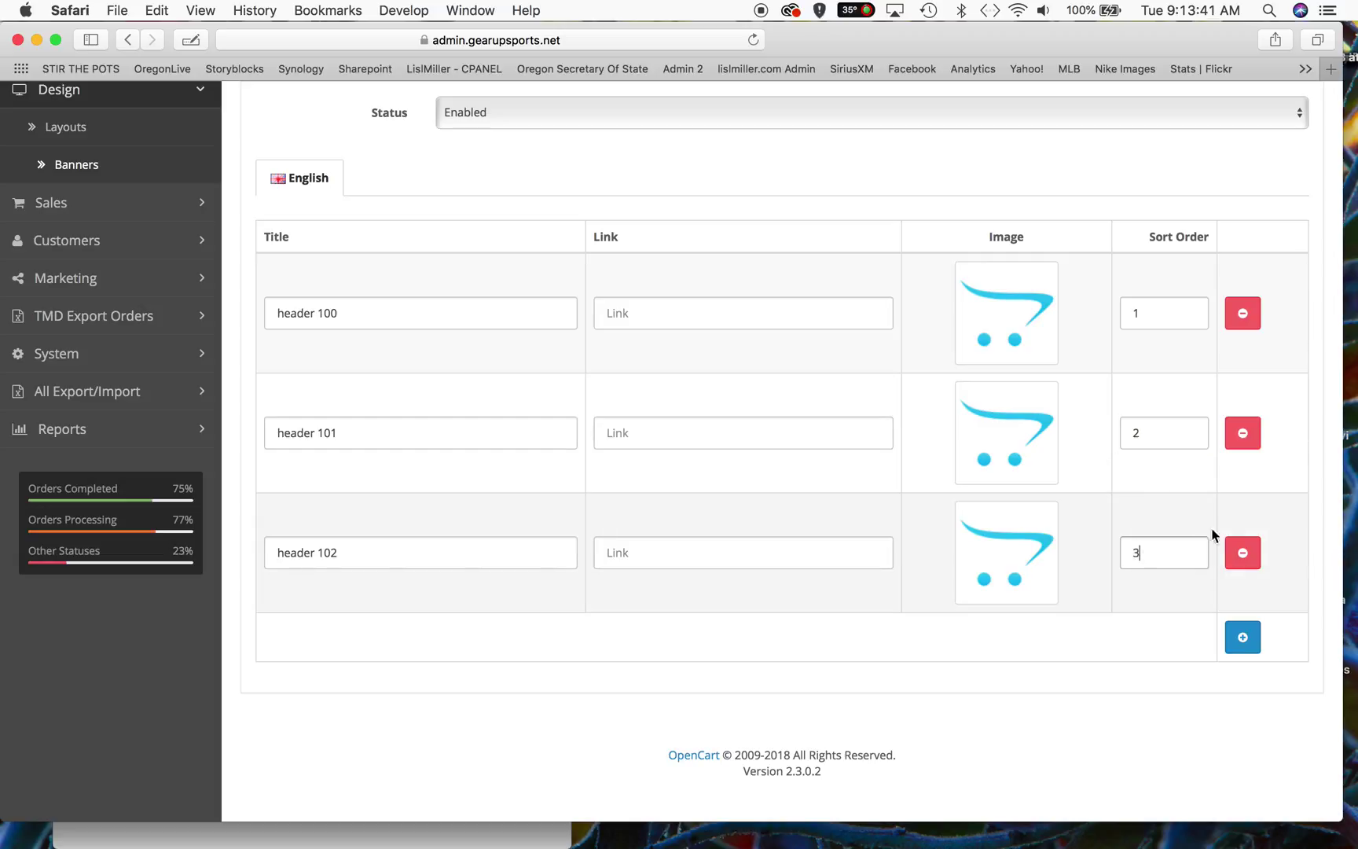
type("3")
Step: Assign Header100.jpg from C Folder's California Redfish folder as the image of the header 100 row
left_click(1013, 310)
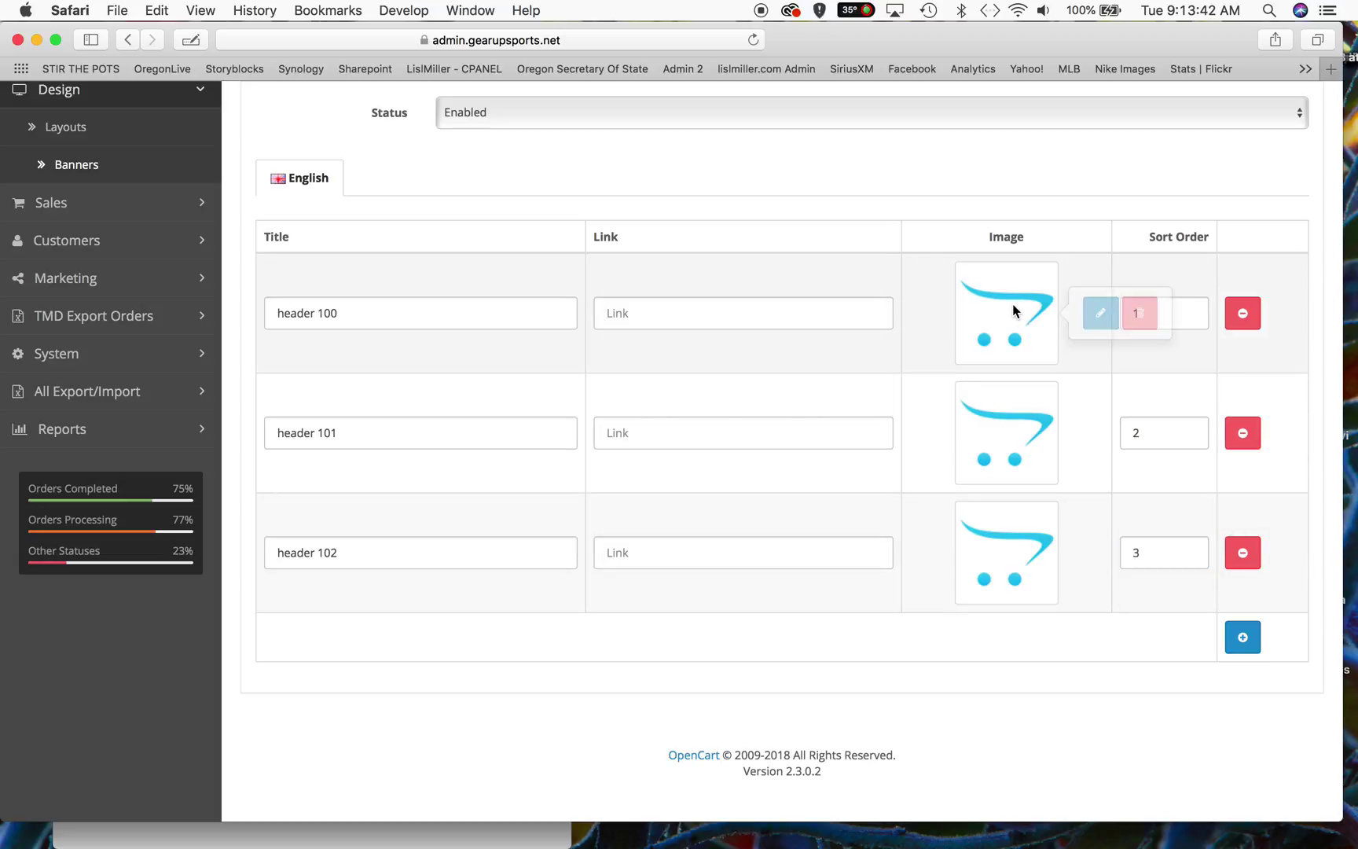
left_click(1100, 313)
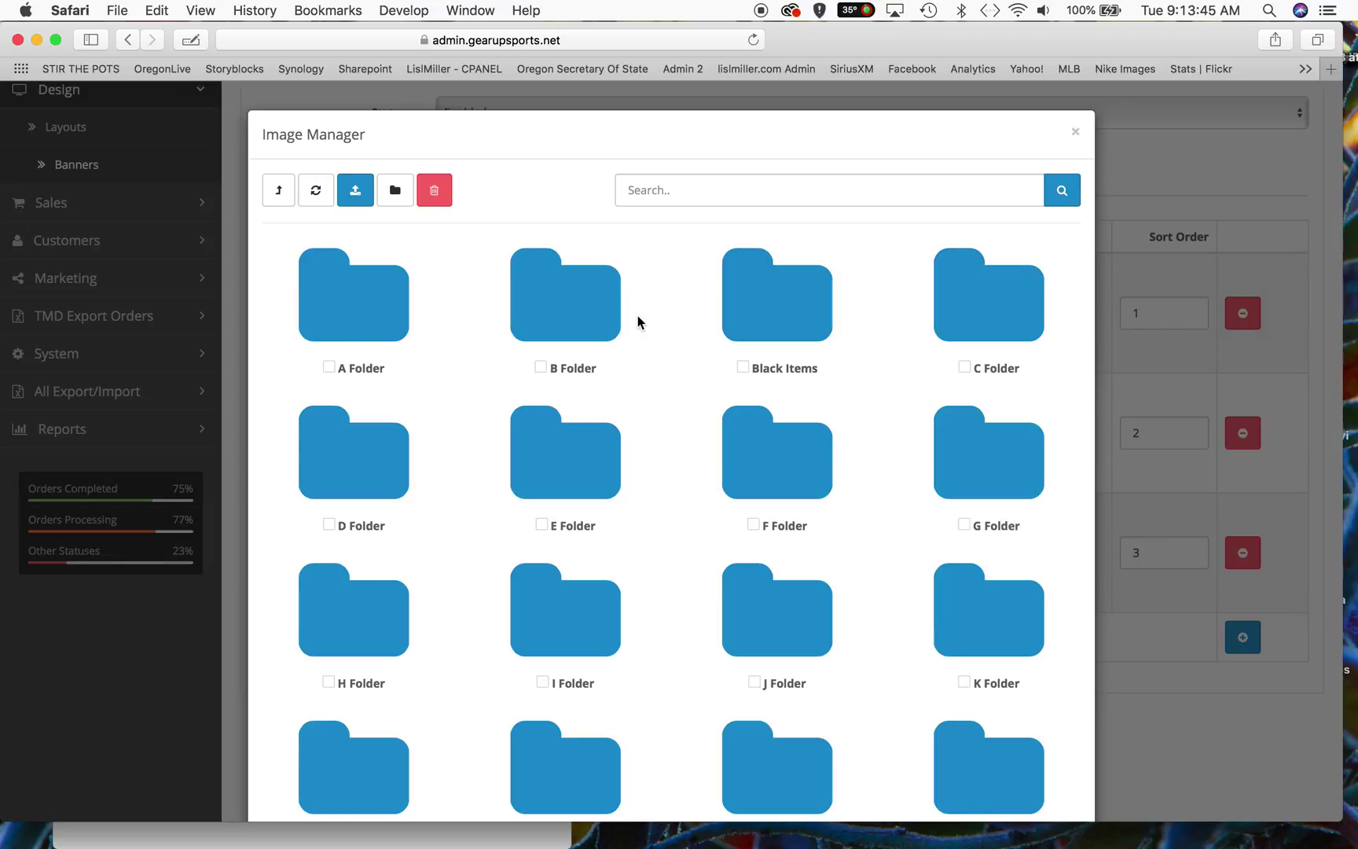
left_click(995, 298)
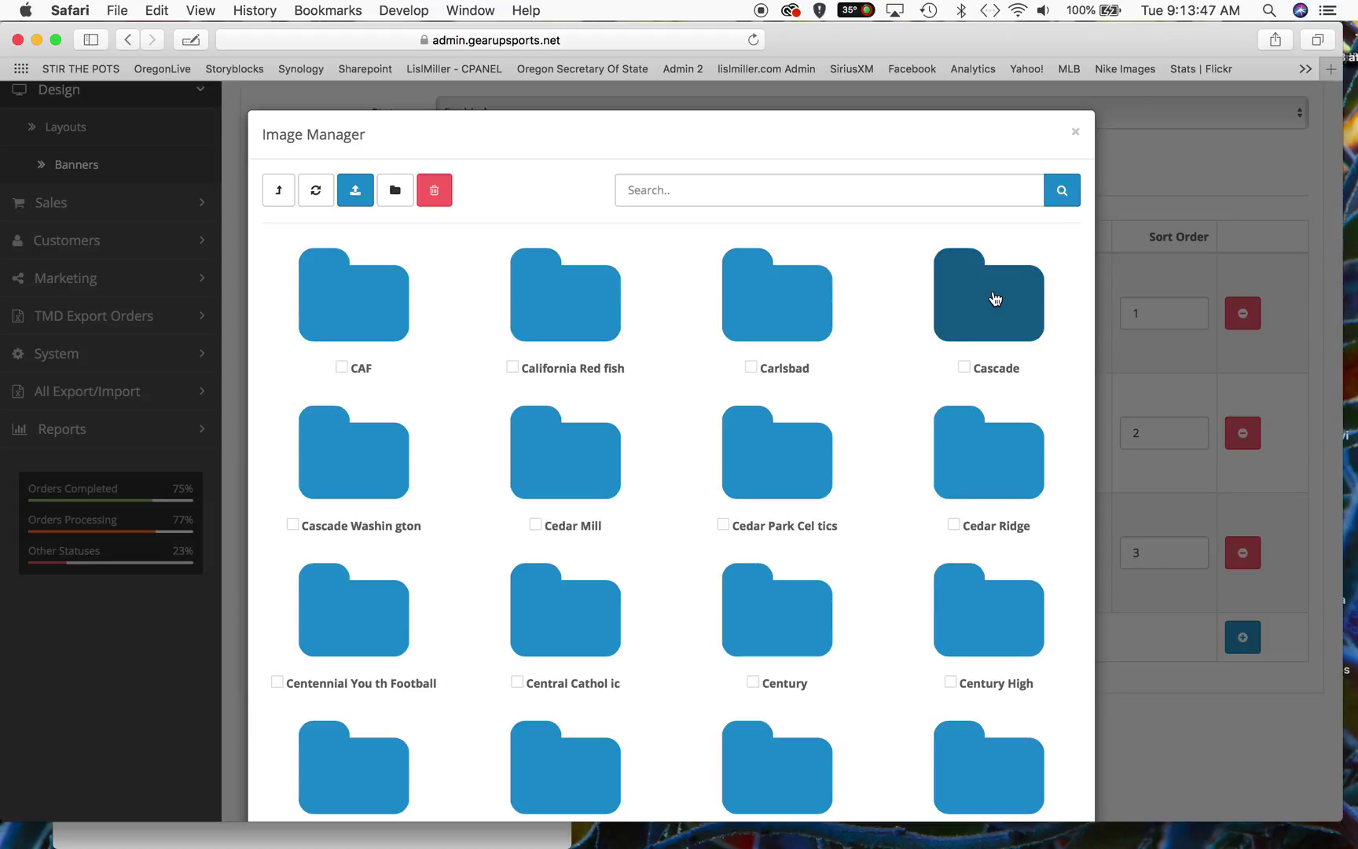
left_click(566, 295)
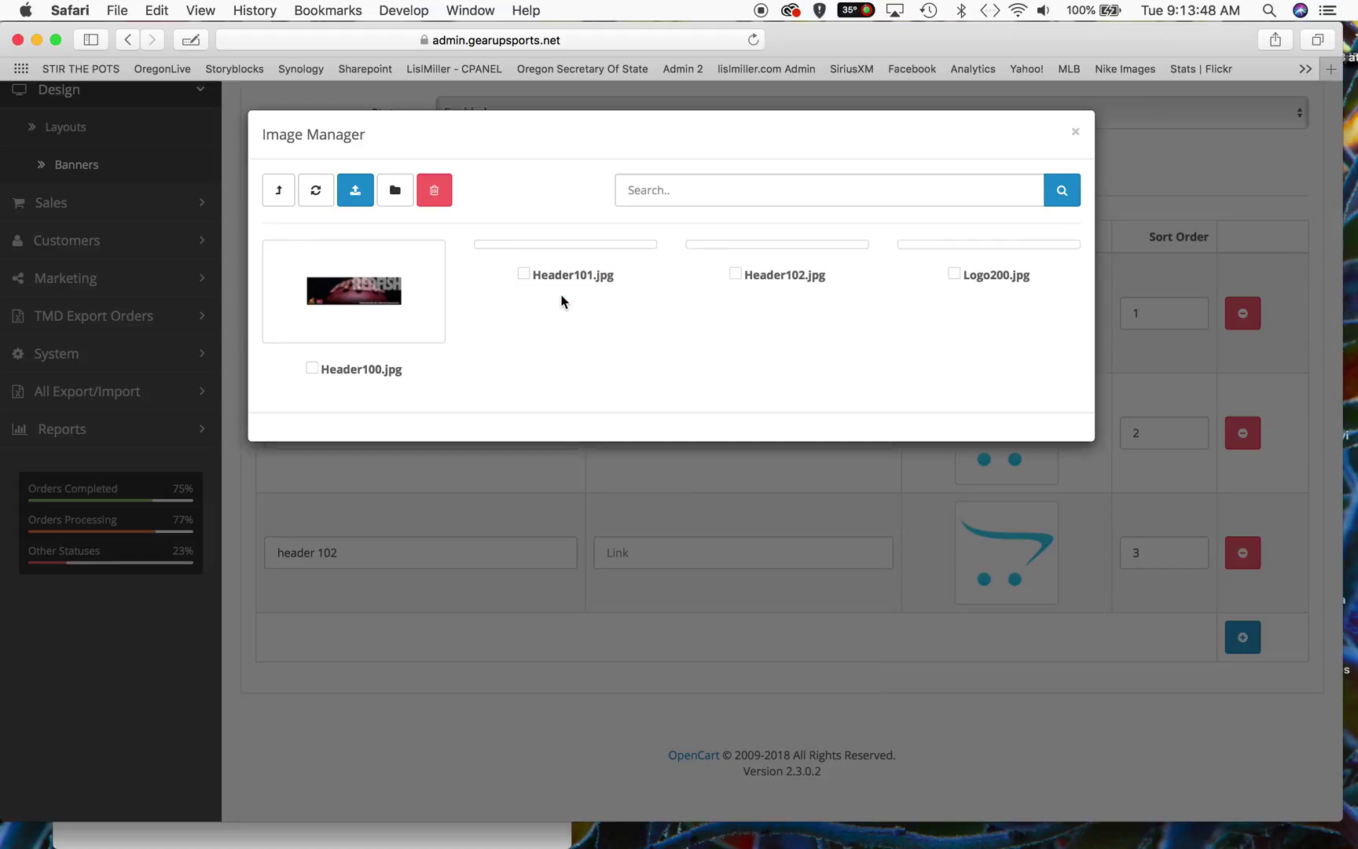
left_click(378, 287)
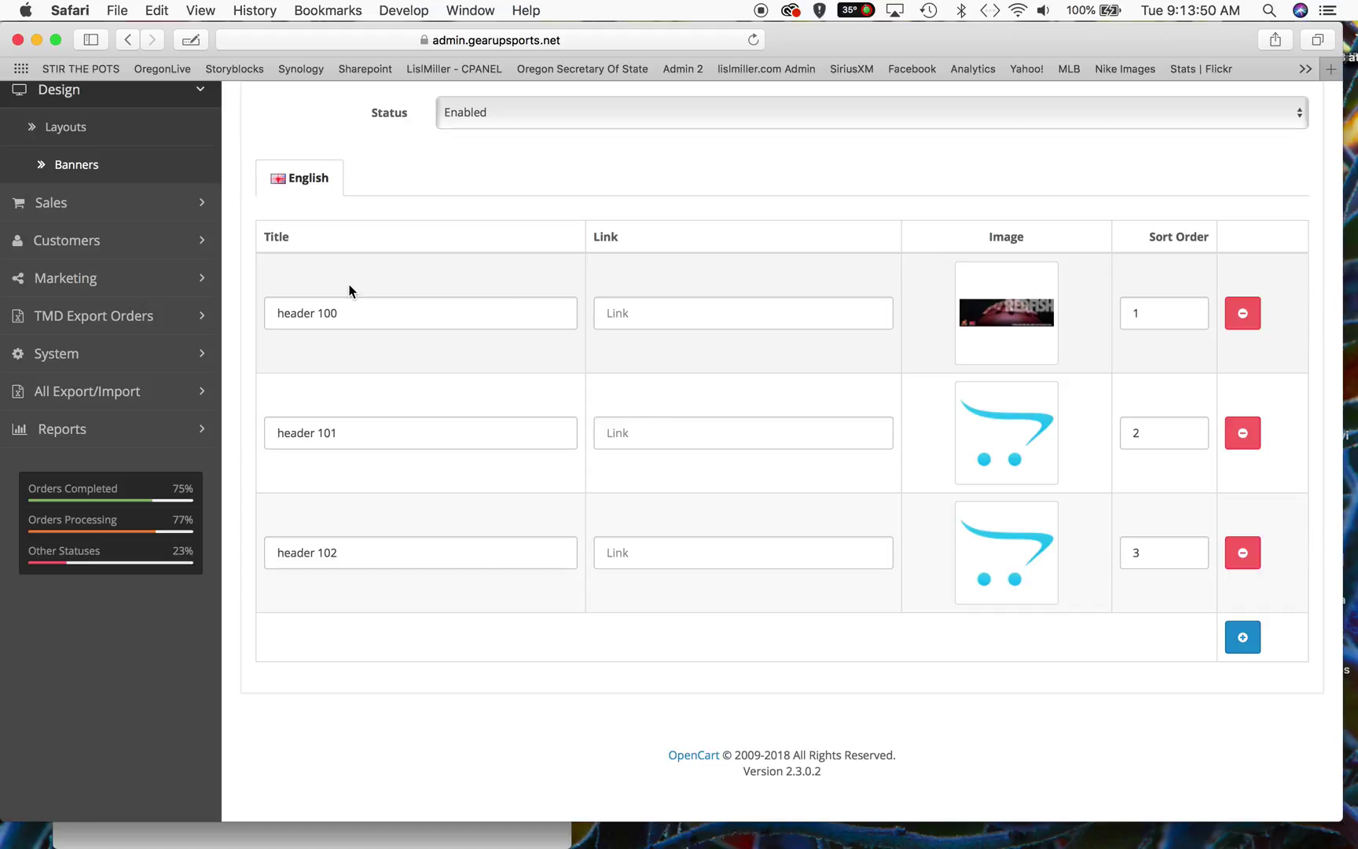
Step: Assign Header101.jpg from C Folder's California Redfish folder as the image of the header 101 row
left_click(977, 434)
left_click(1099, 432)
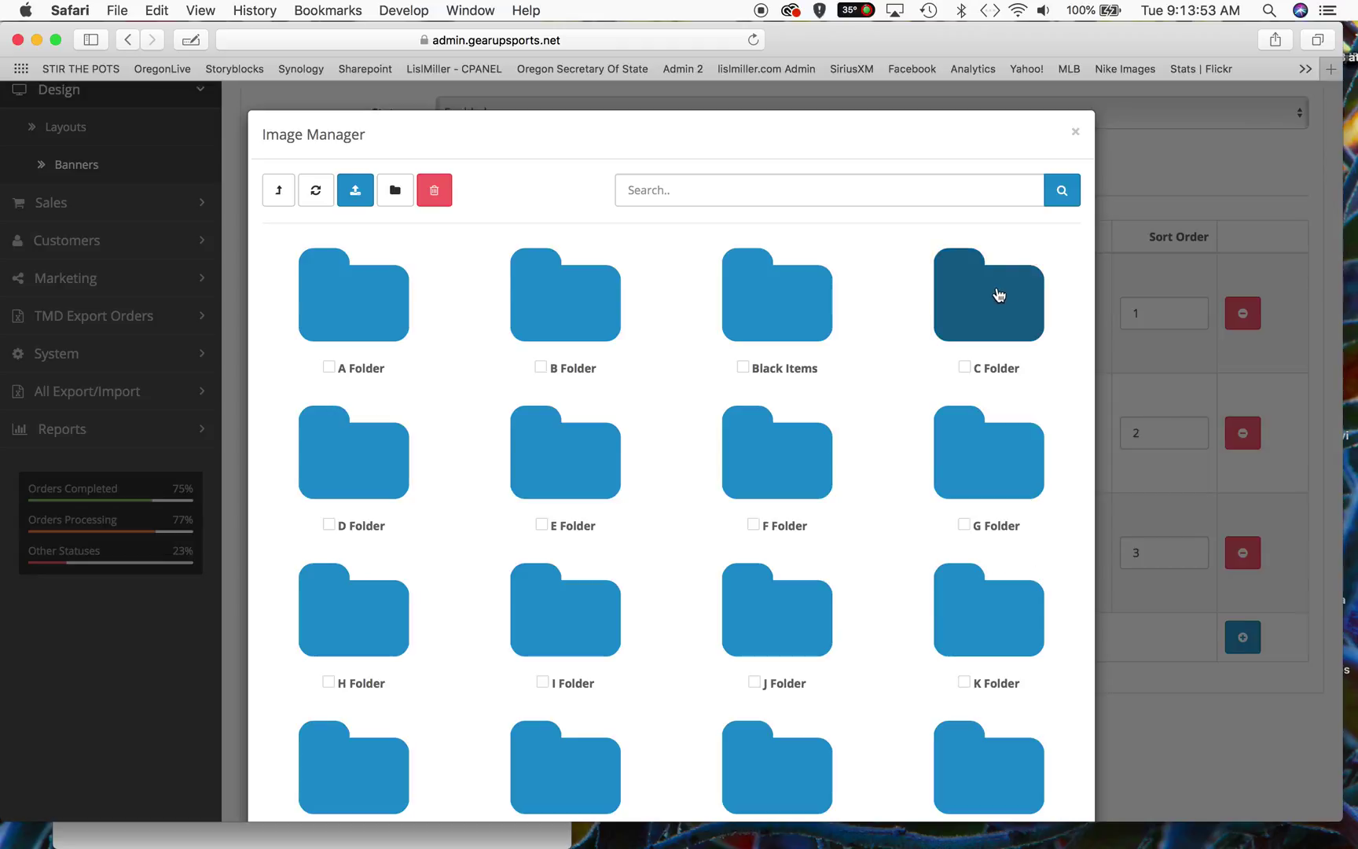
left_click(998, 295)
left_click(571, 304)
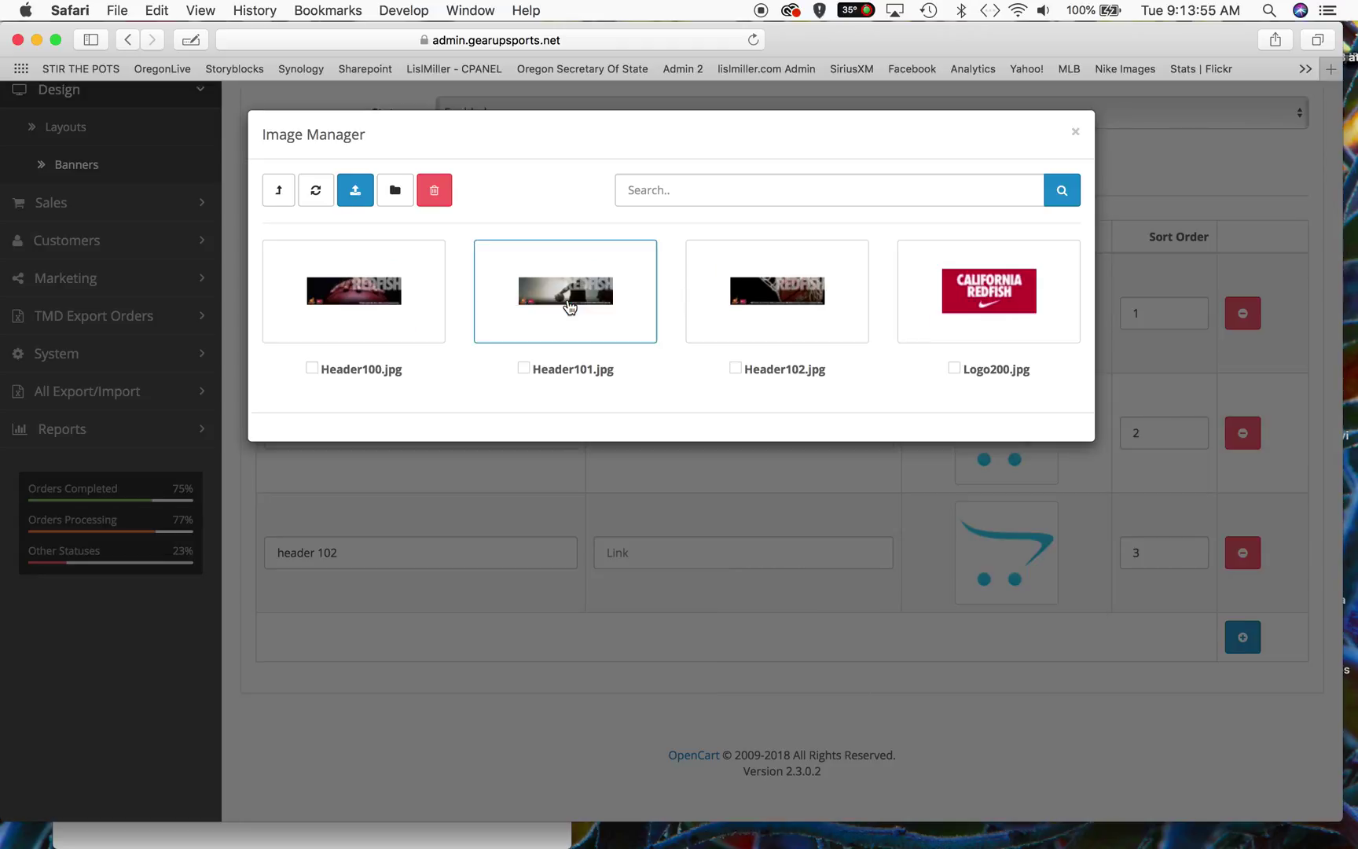
left_click(569, 302)
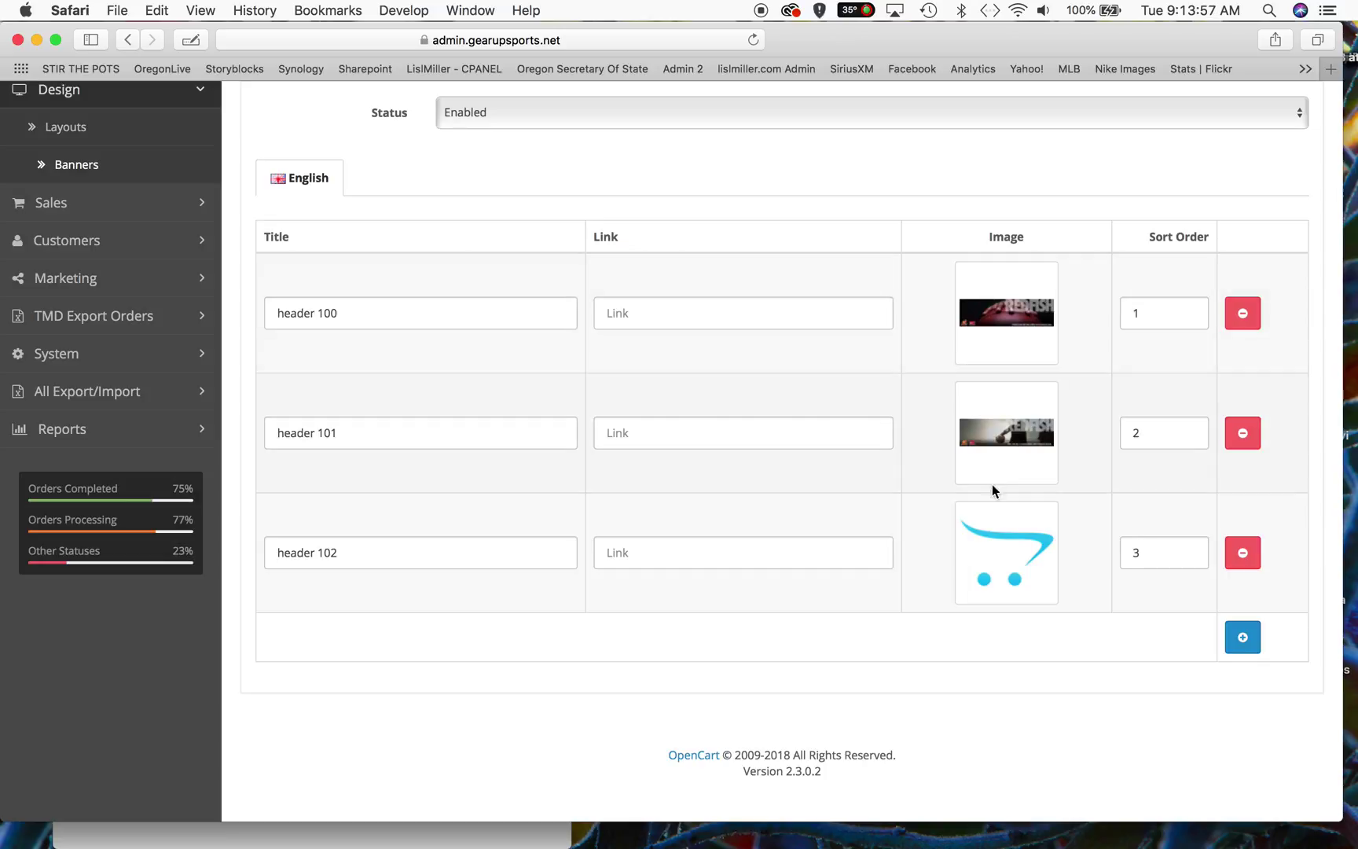
Step: Assign Header102.jpg from C Folder's California Redfish folder to the header 102 row and save the banner
left_click(1018, 550)
left_click(1098, 550)
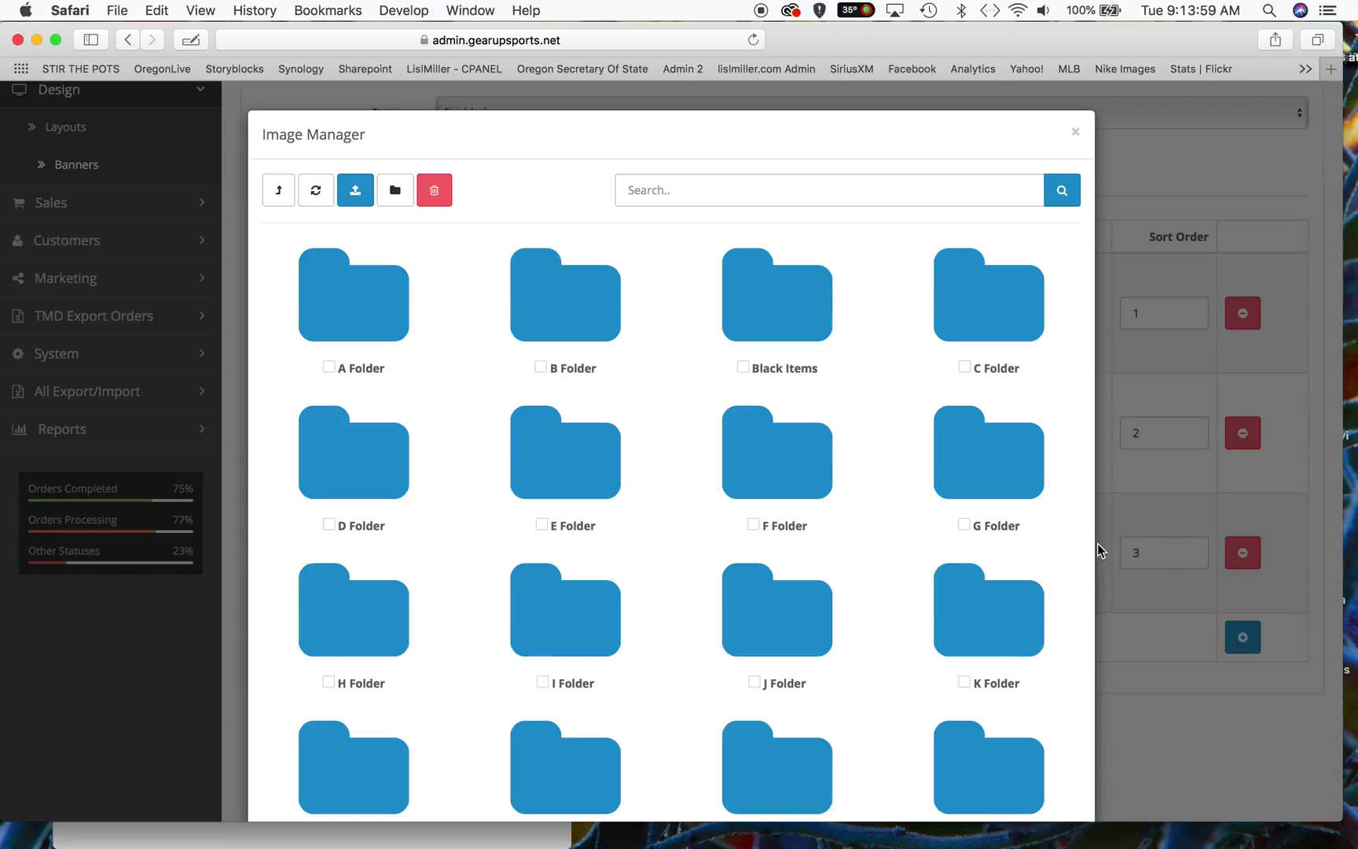
left_click(996, 345)
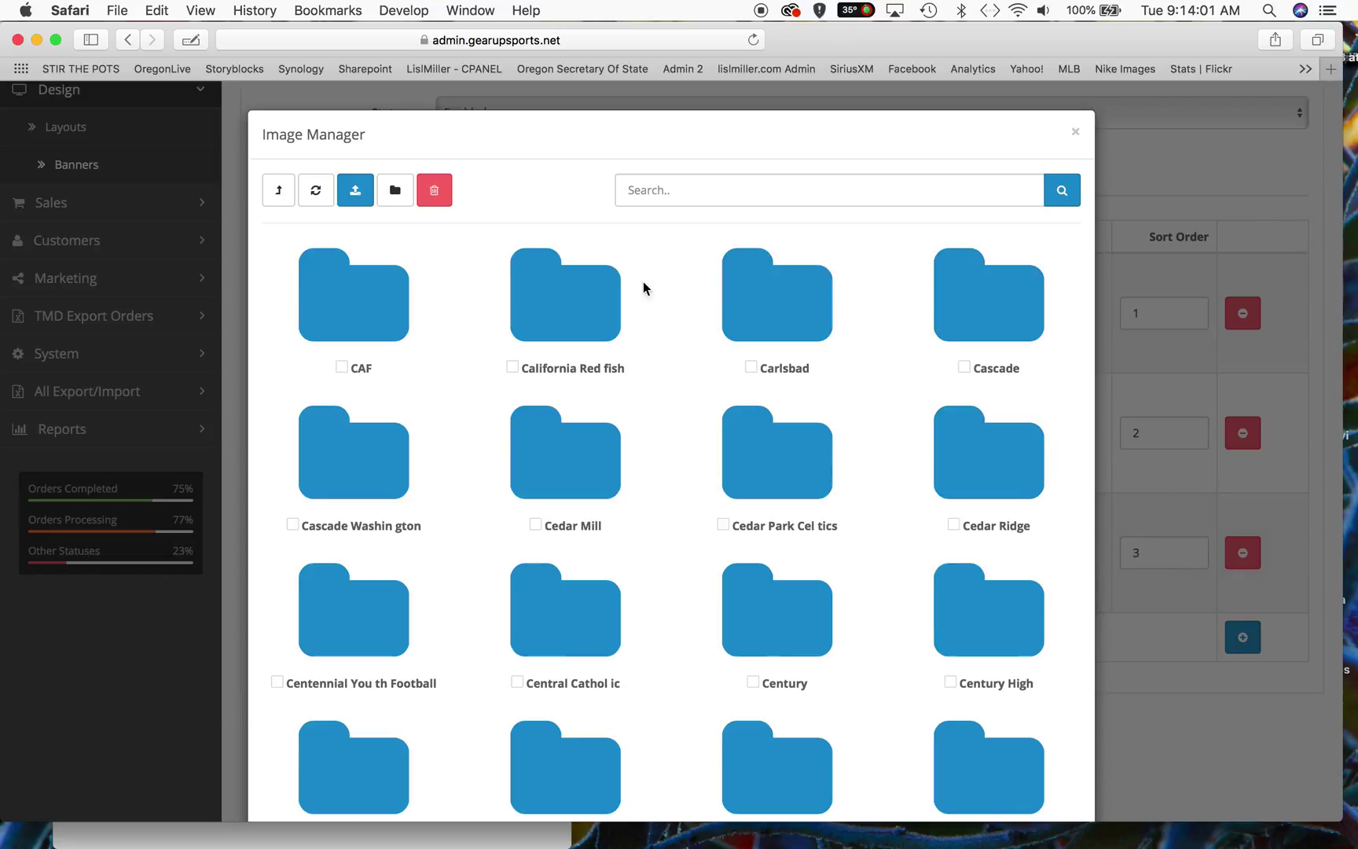
left_click(591, 295)
left_click(757, 297)
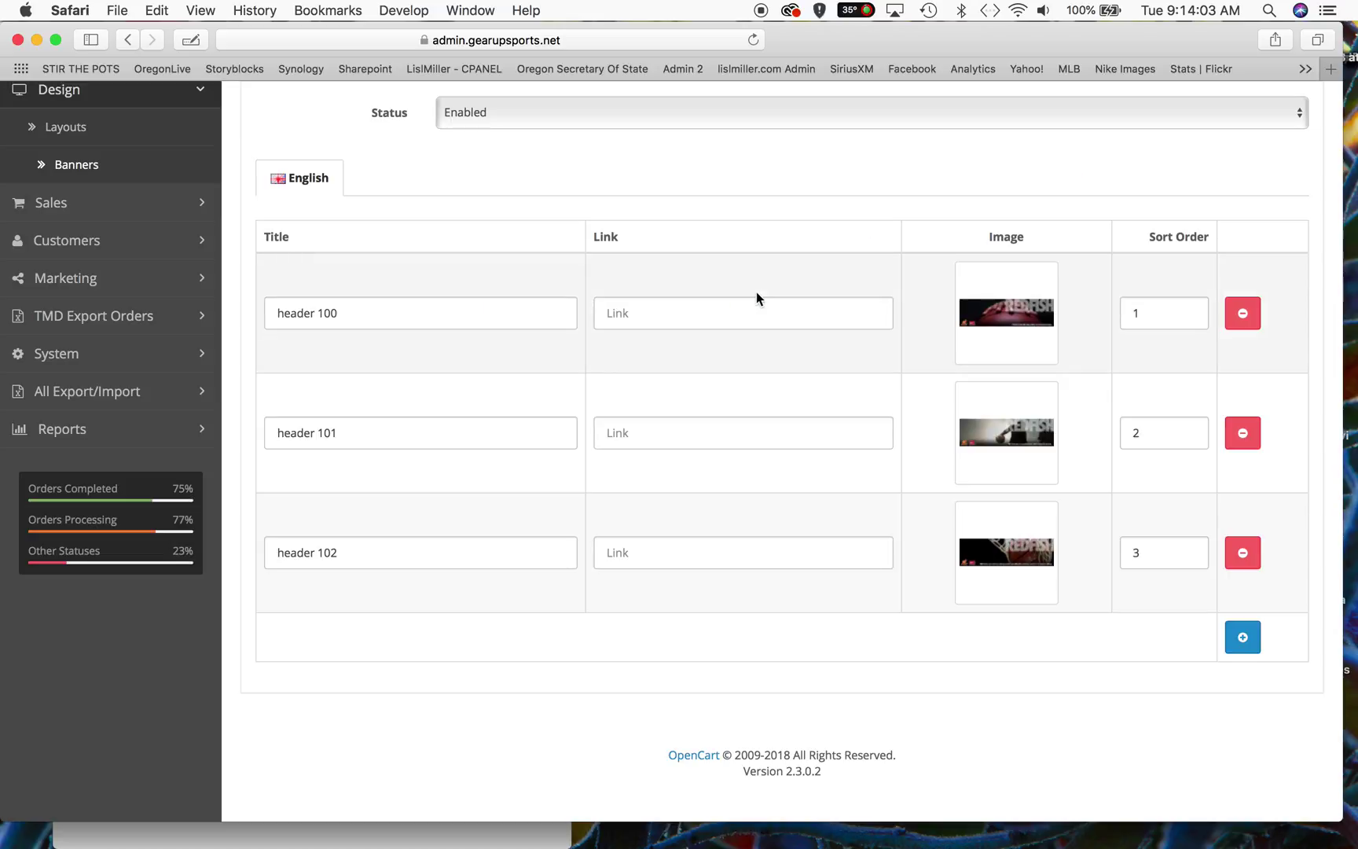
scroll(898, 413, "up", 5)
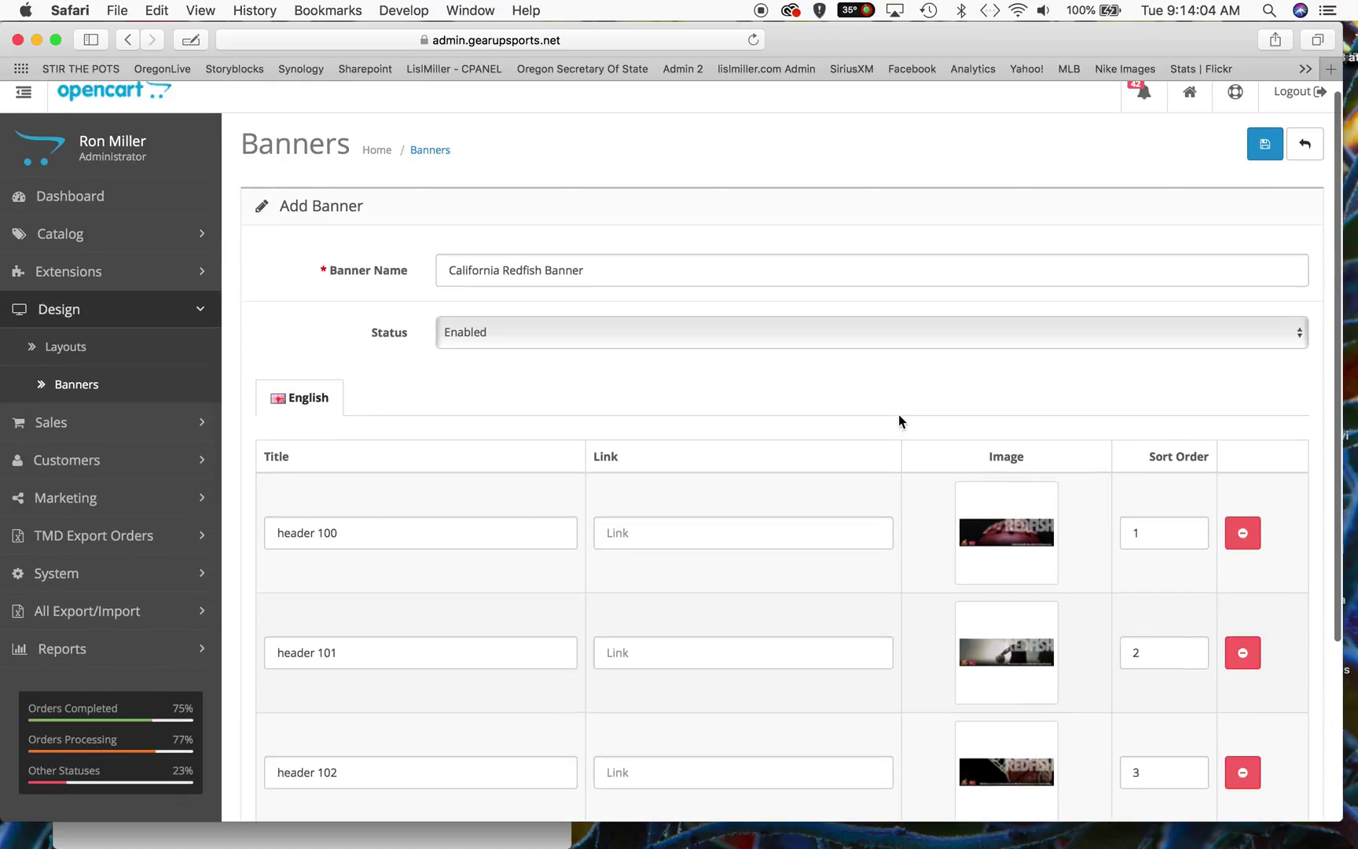
left_click(1264, 145)
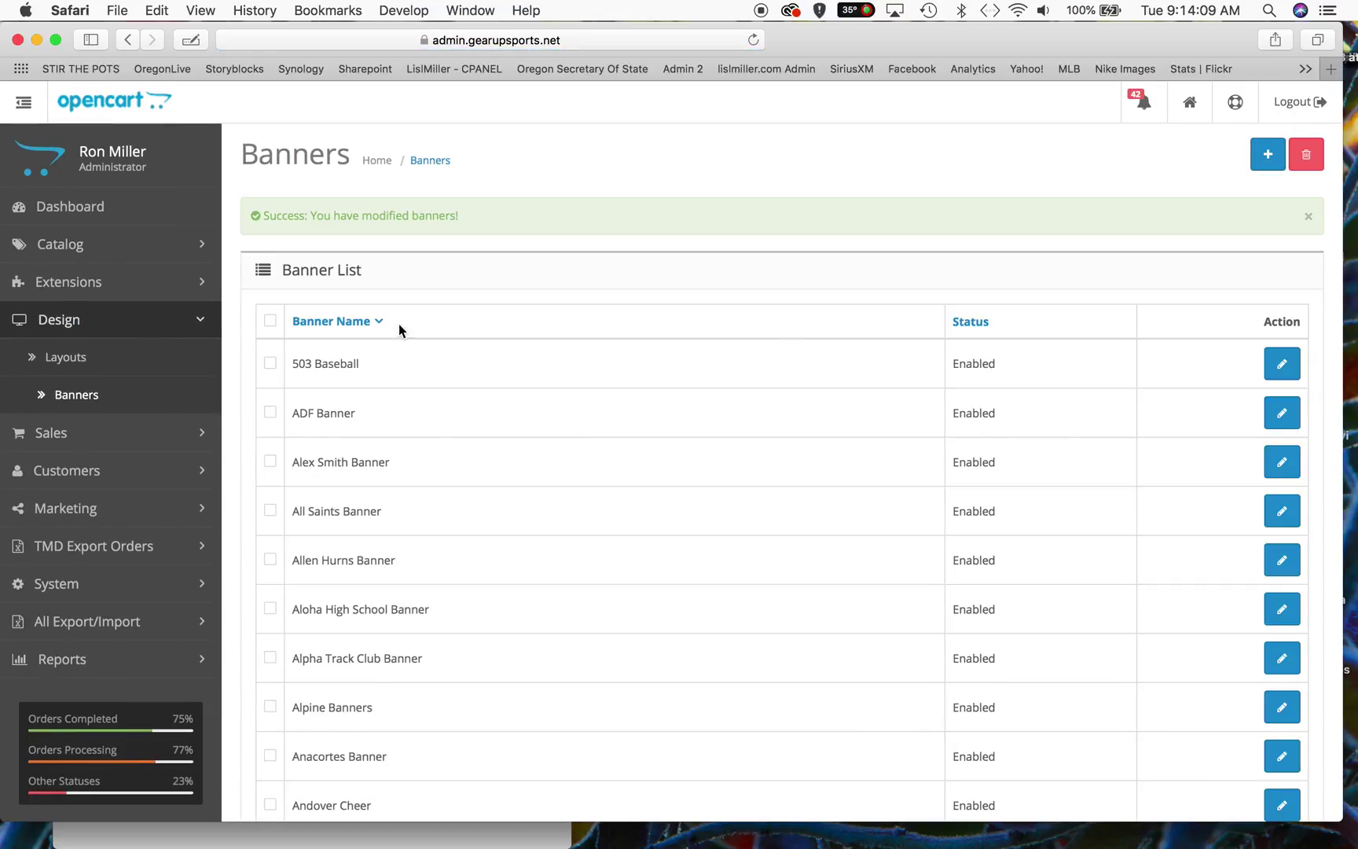
Step: List the Order Totals extensions and open TaxCloud Integration for editing
left_click(78, 283)
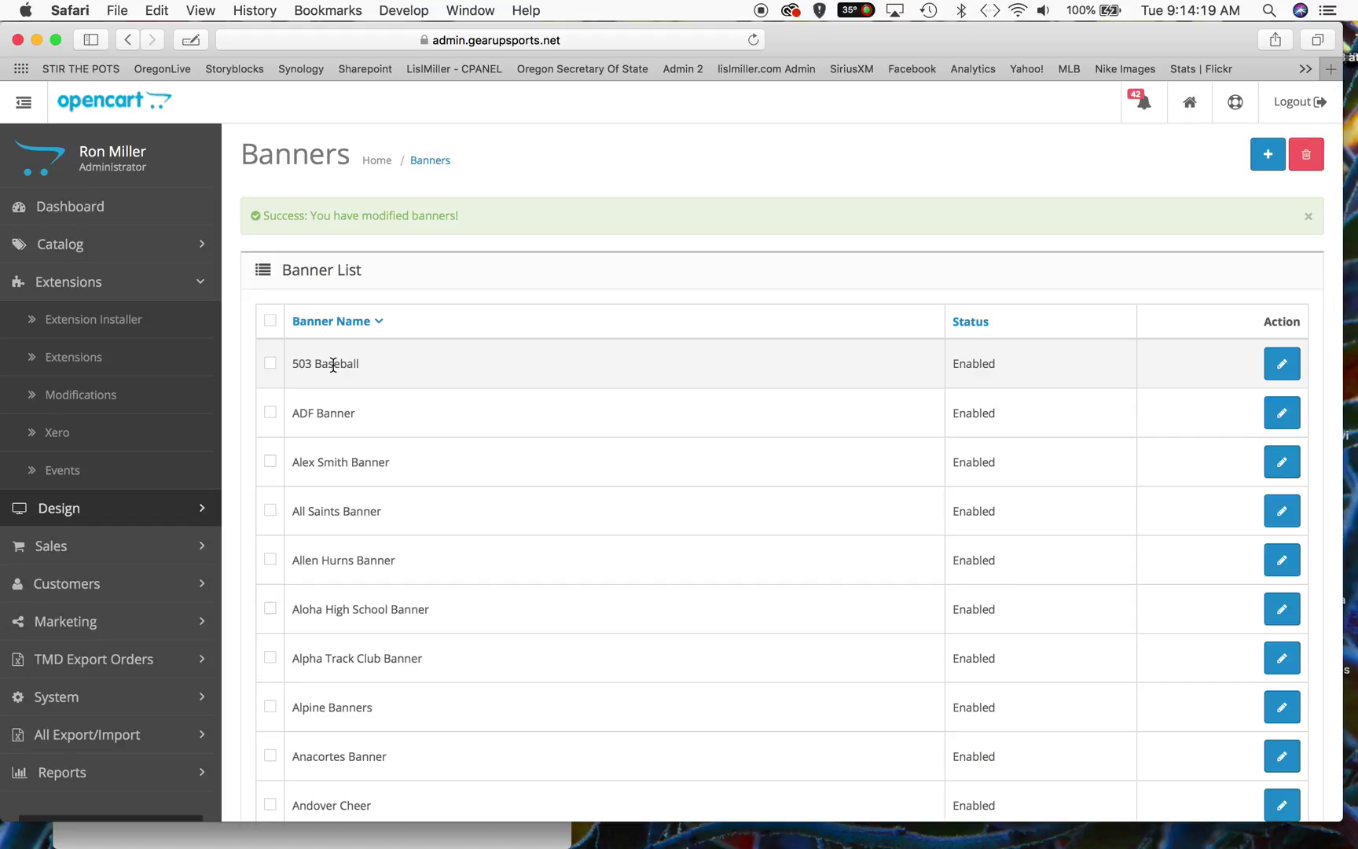
left_click(85, 358)
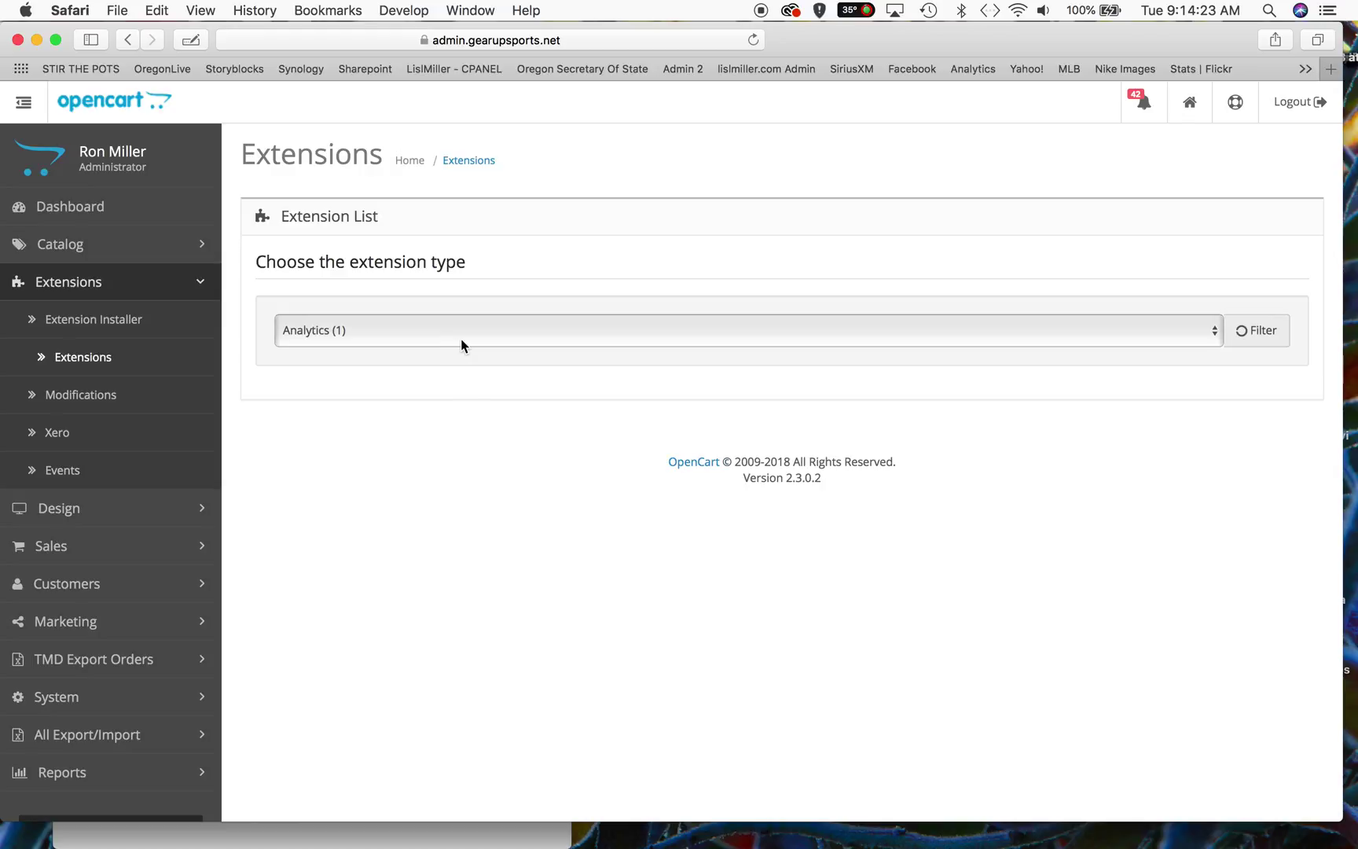
left_click(435, 326)
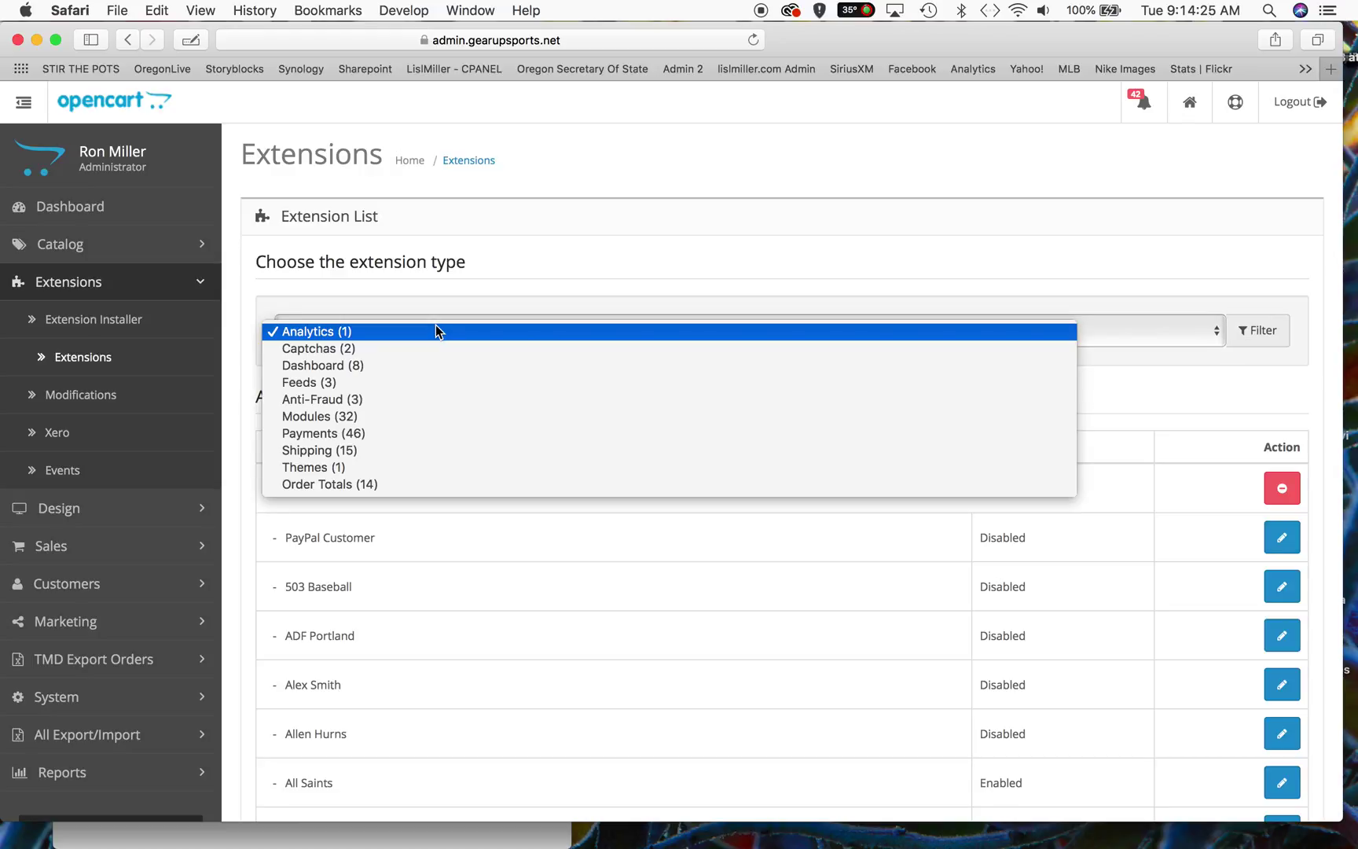
left_click(331, 491)
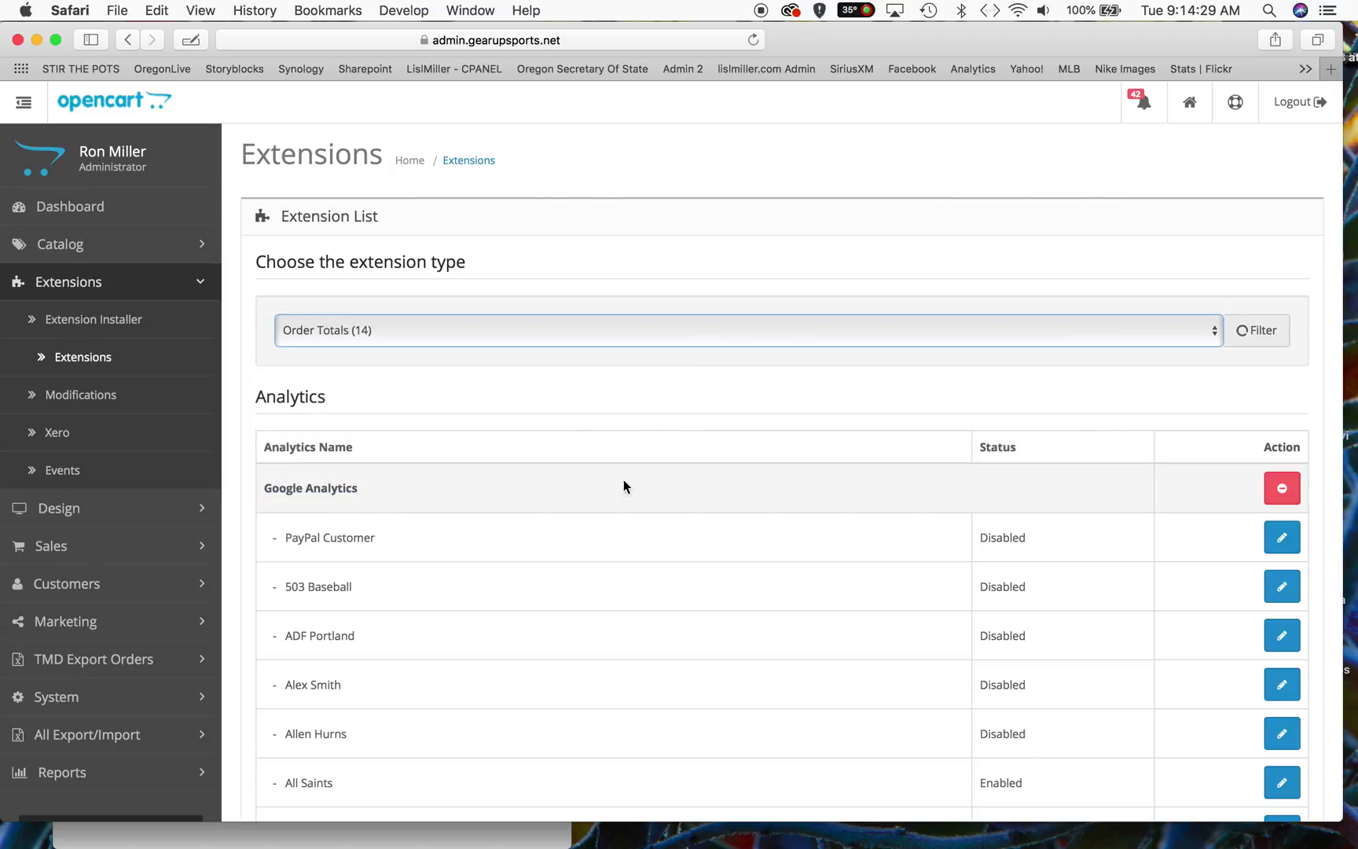
scroll(661, 485, "down", 10)
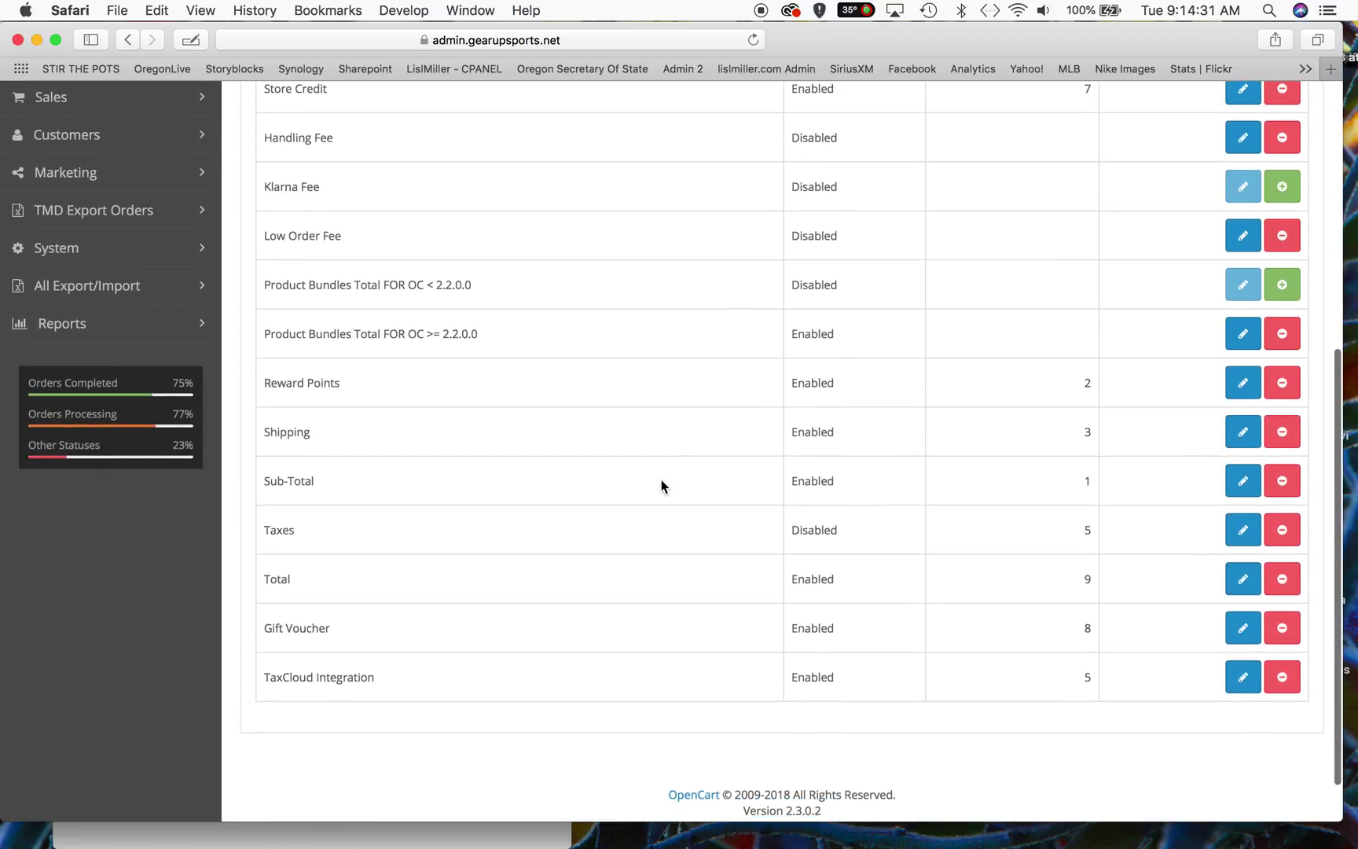
scroll(661, 479, "down", 2)
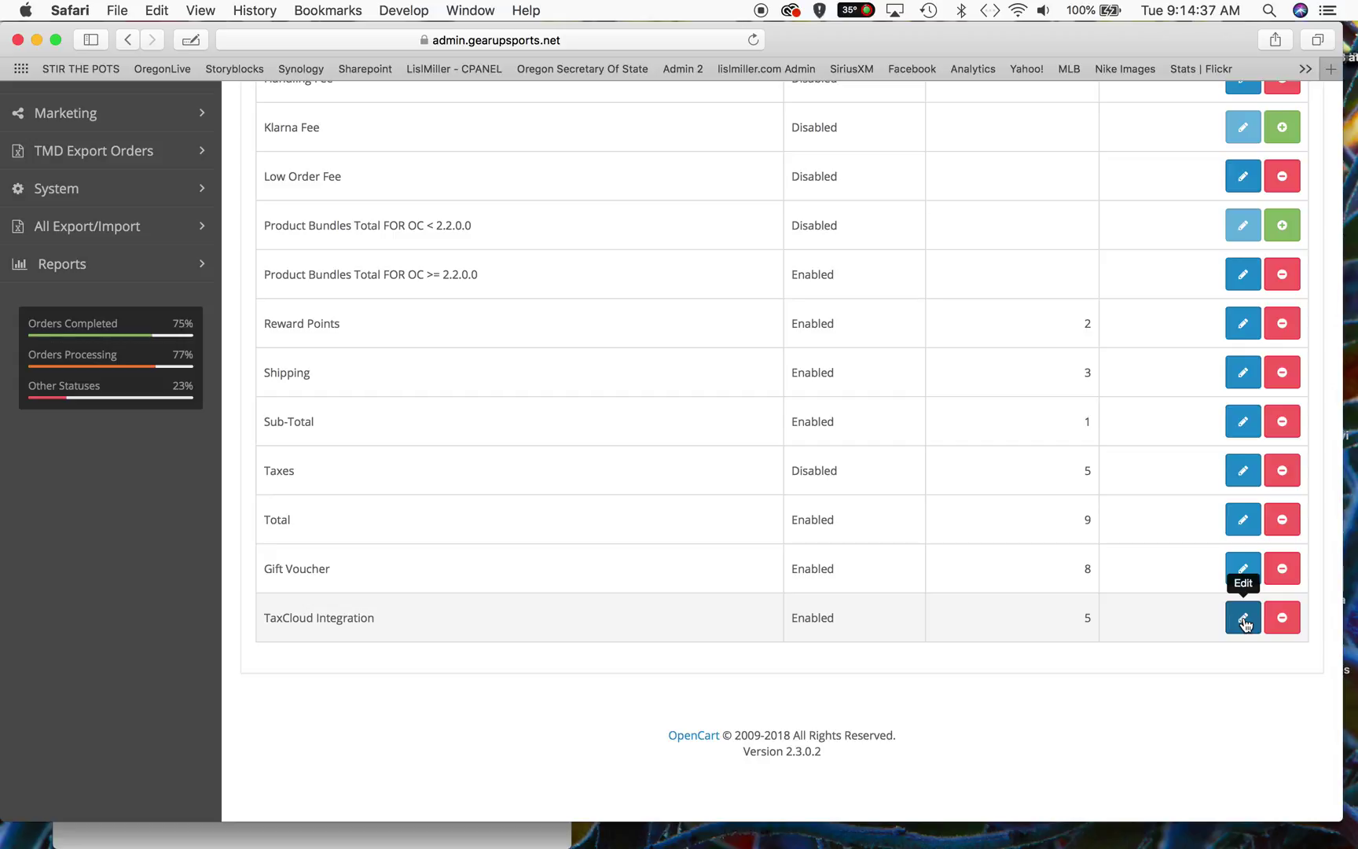
left_click(1243, 622)
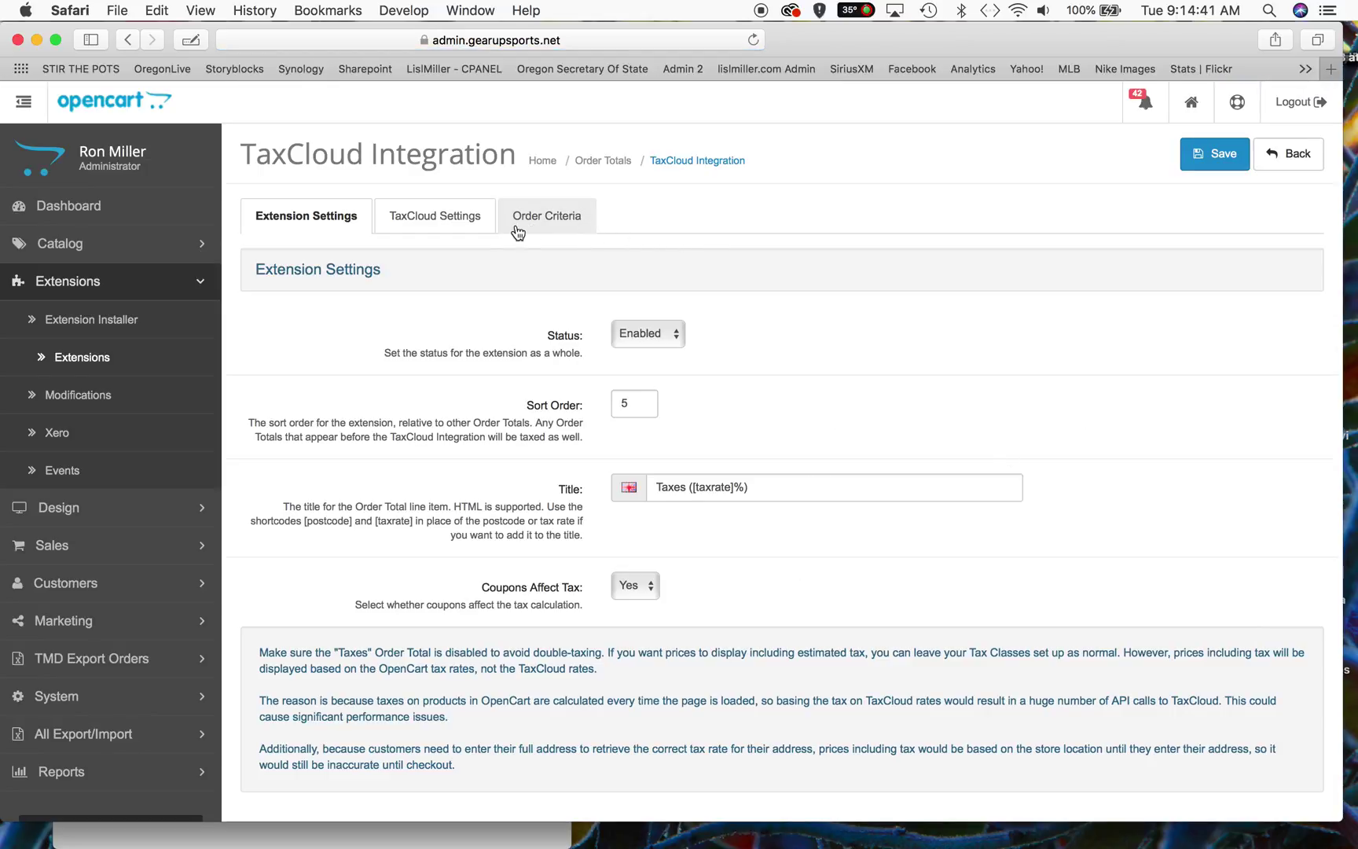
Step: Include California Redfish among the tax-eligible stores in TaxCloud's order criteria and save the settings
left_click(543, 222)
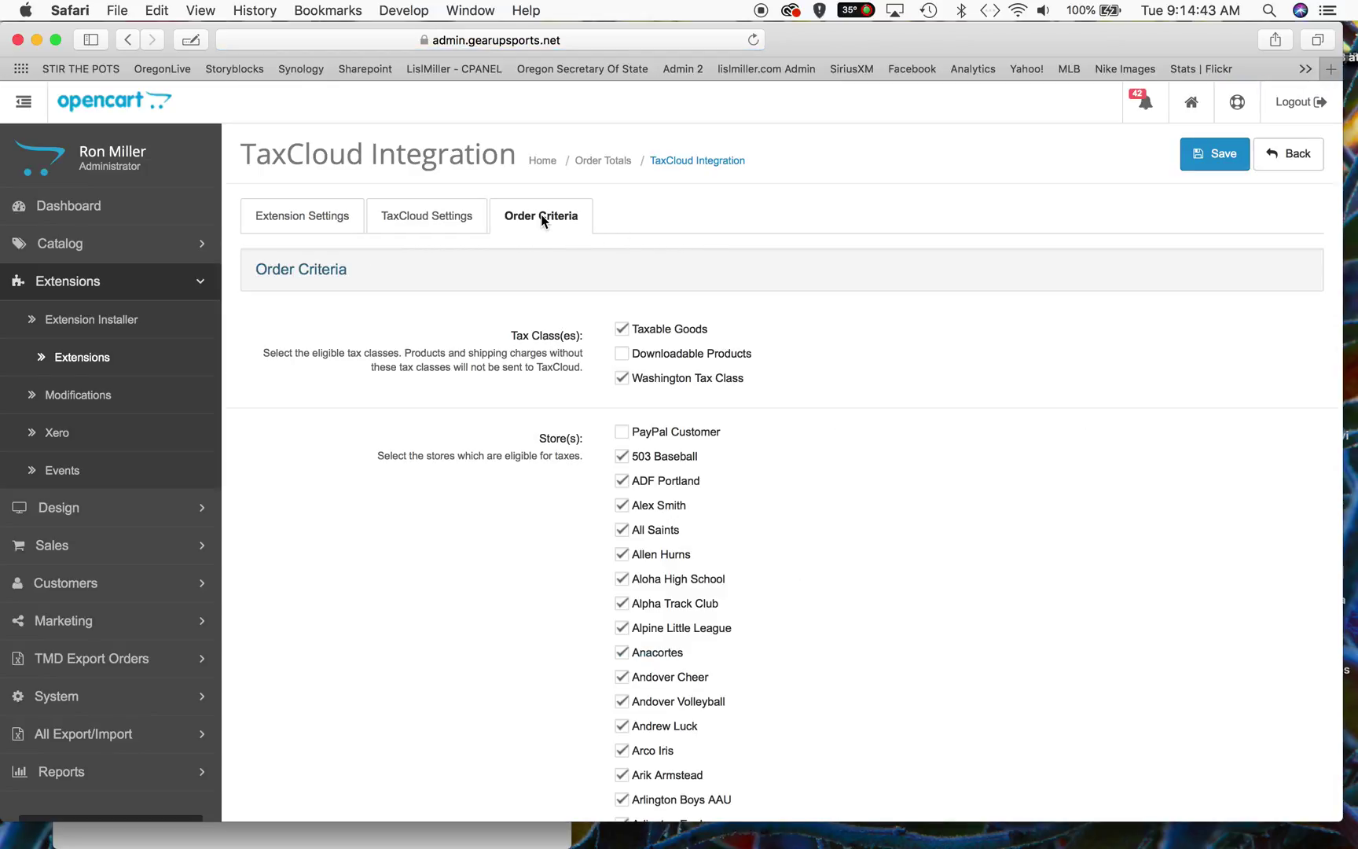
scroll(770, 417, "down", 5)
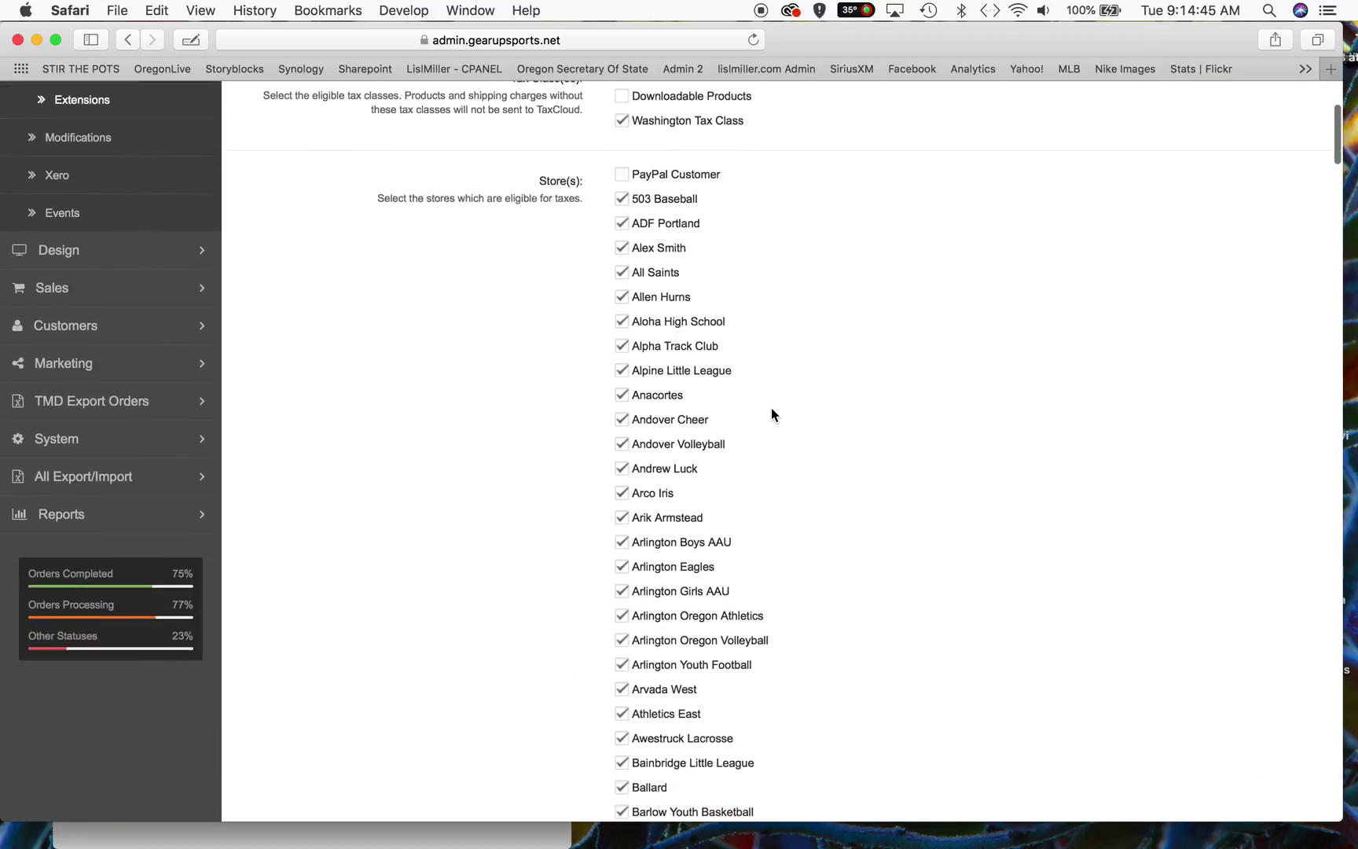
scroll(772, 409, "down", 10)
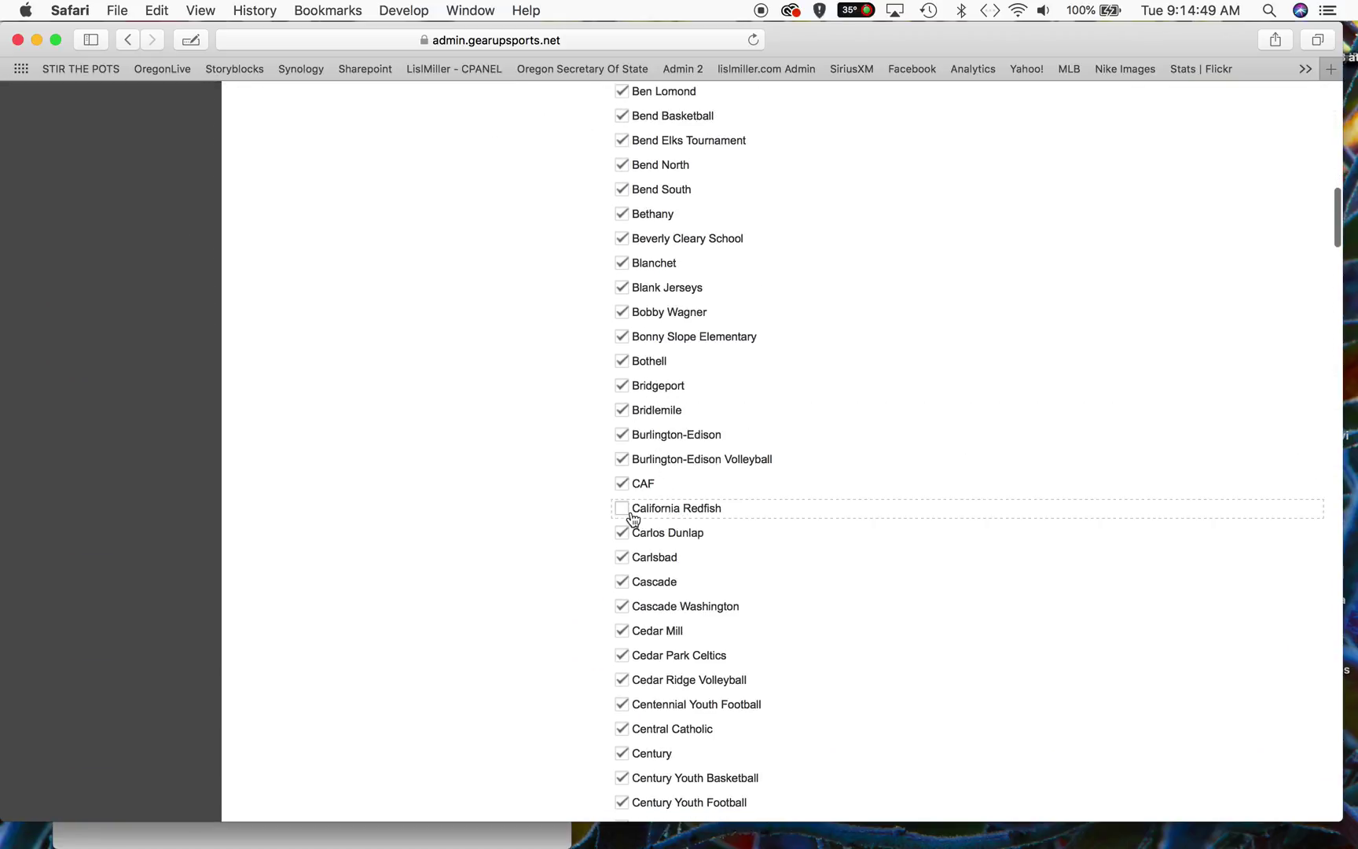
left_click(622, 509)
scroll(945, 375, "up", 15)
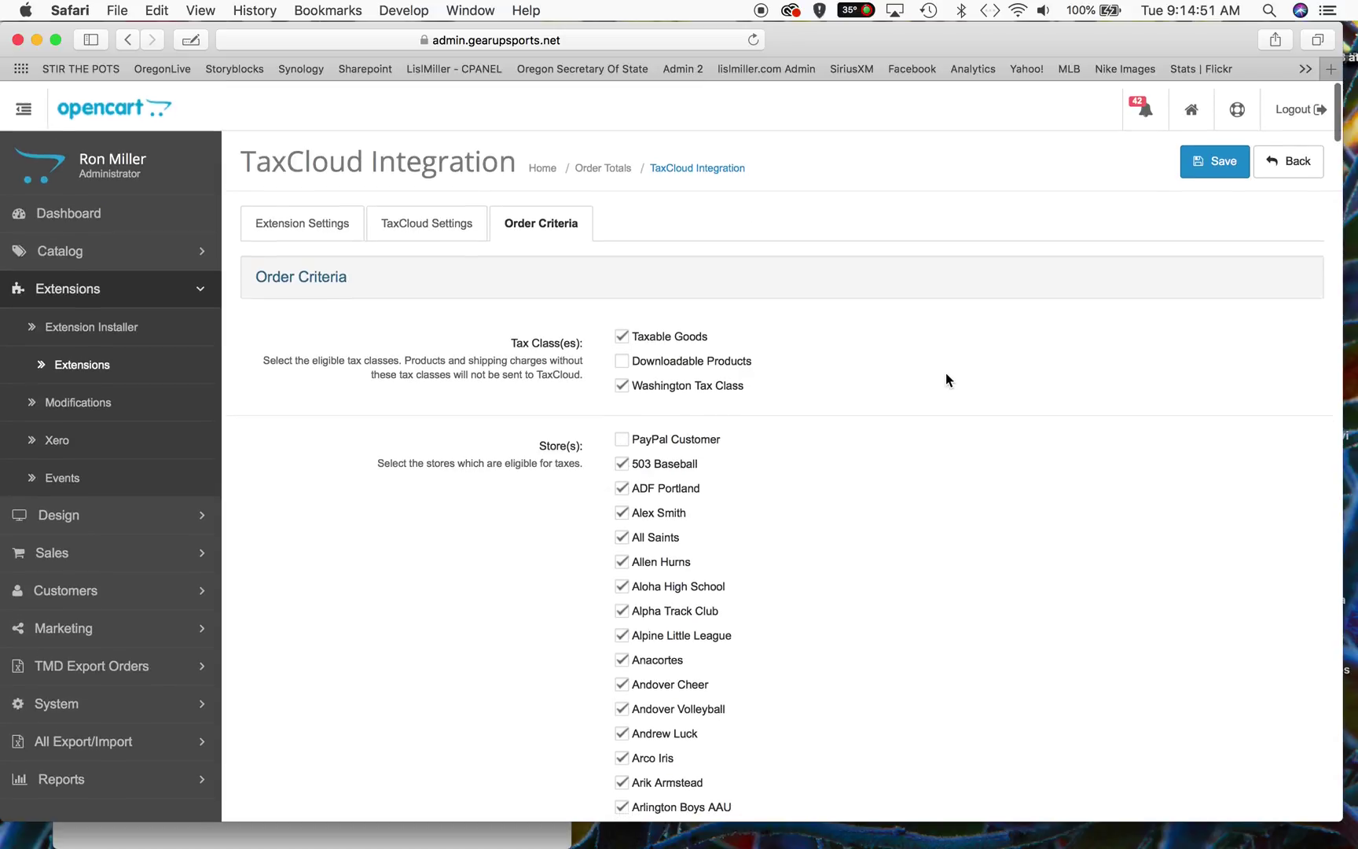
left_click(1222, 158)
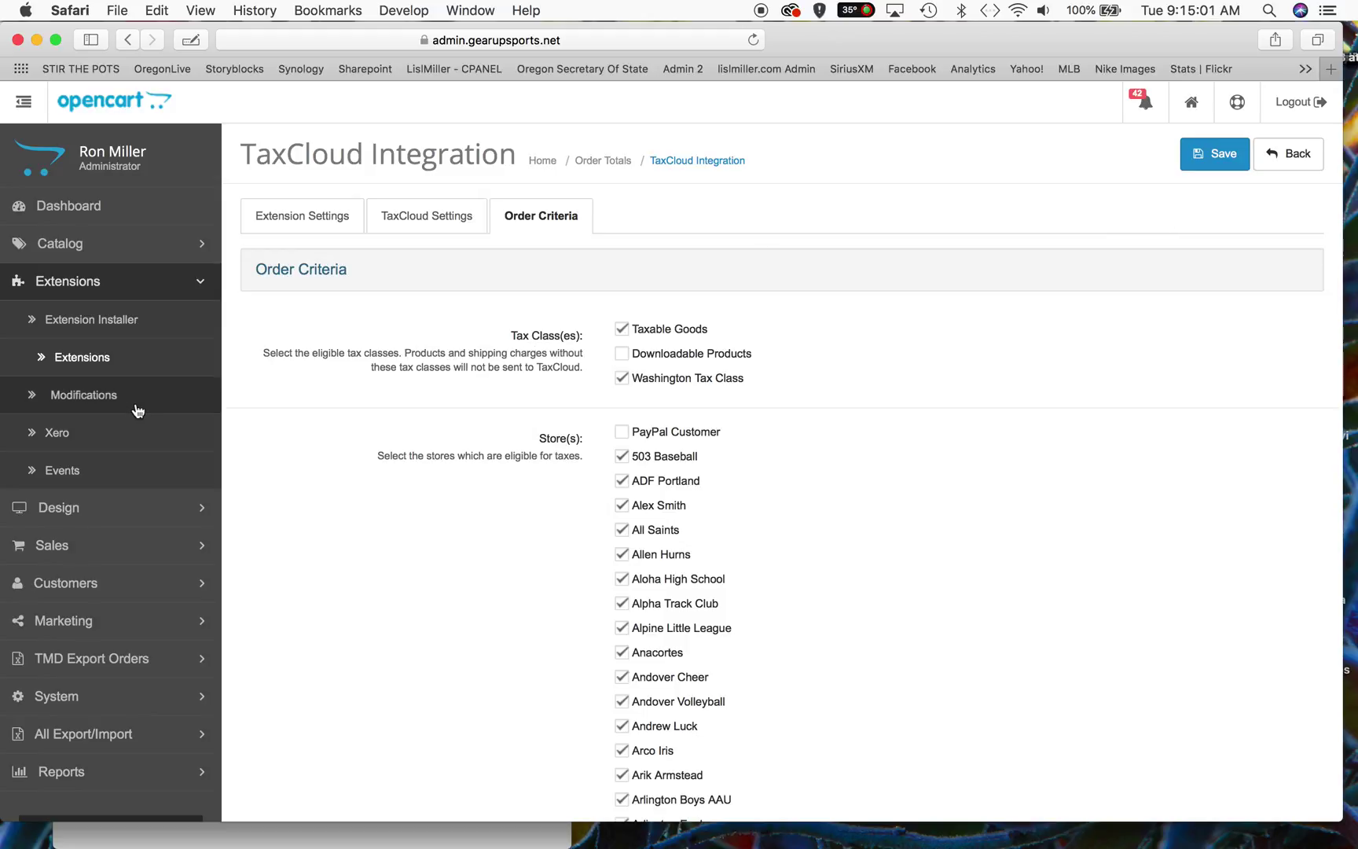
Step: List the Shipping extensions and open Advanced Shipping PRO for editing
left_click(77, 362)
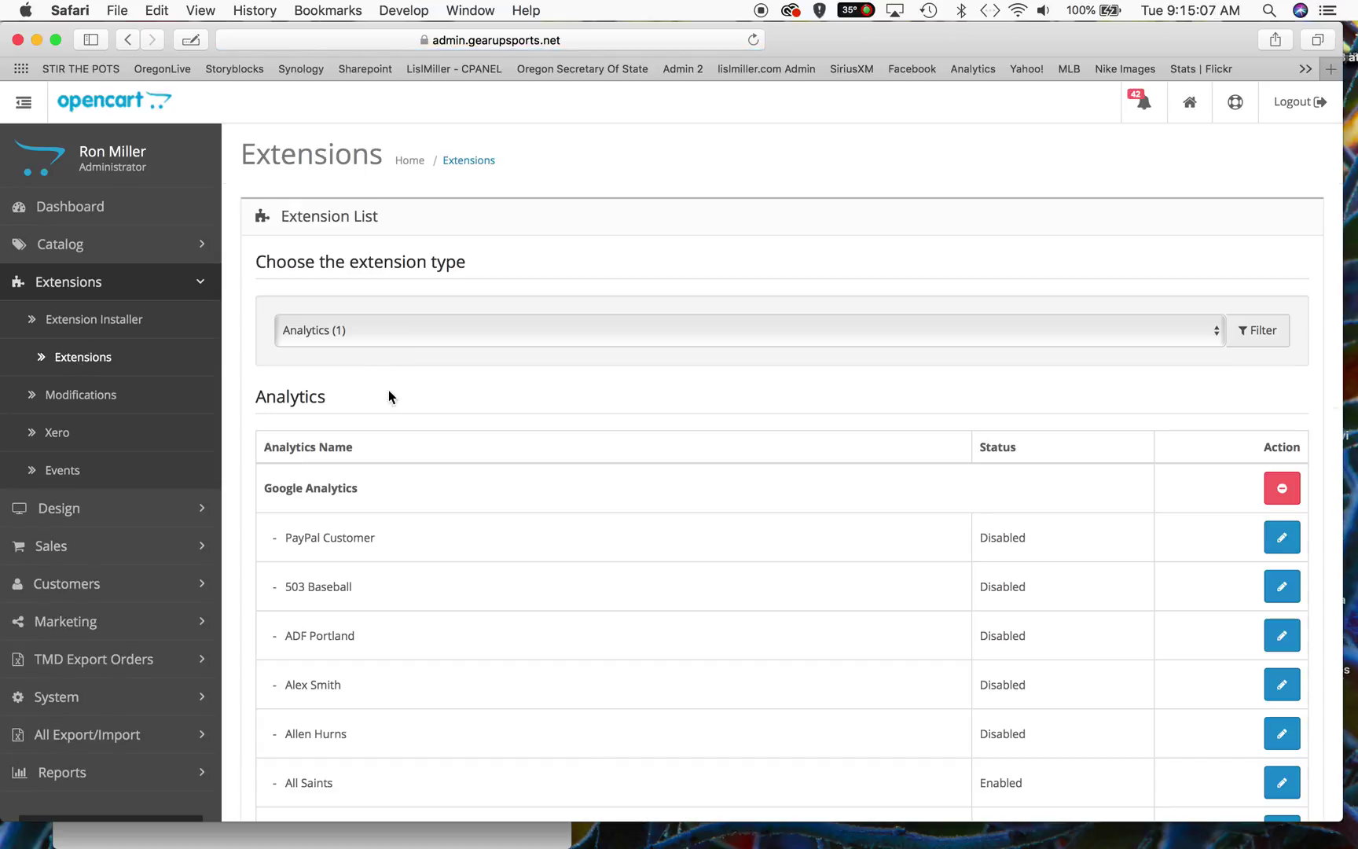
left_click(352, 326)
left_click(337, 452)
scroll(646, 450, "down", 5)
scroll(641, 447, "down", 3)
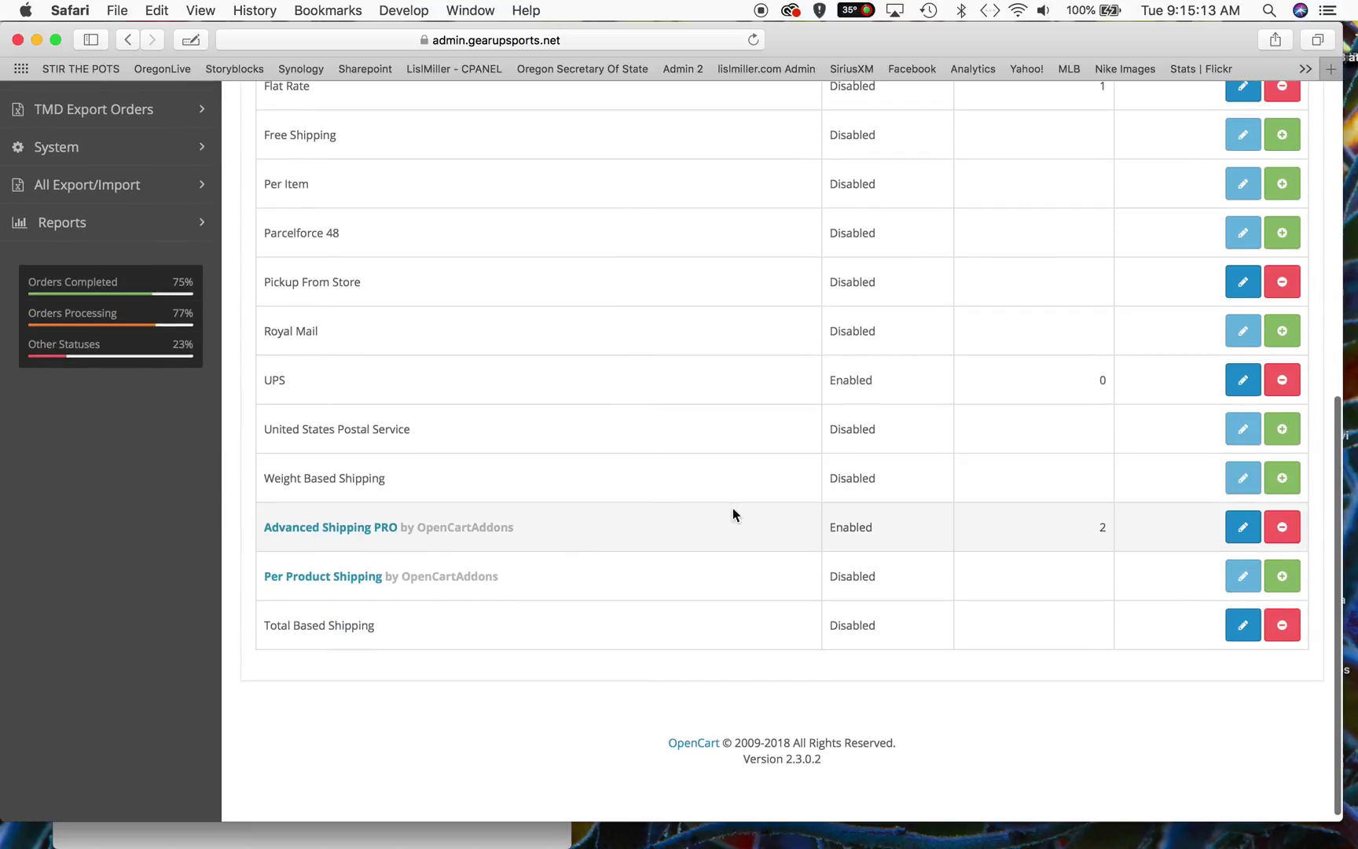
left_click(1239, 529)
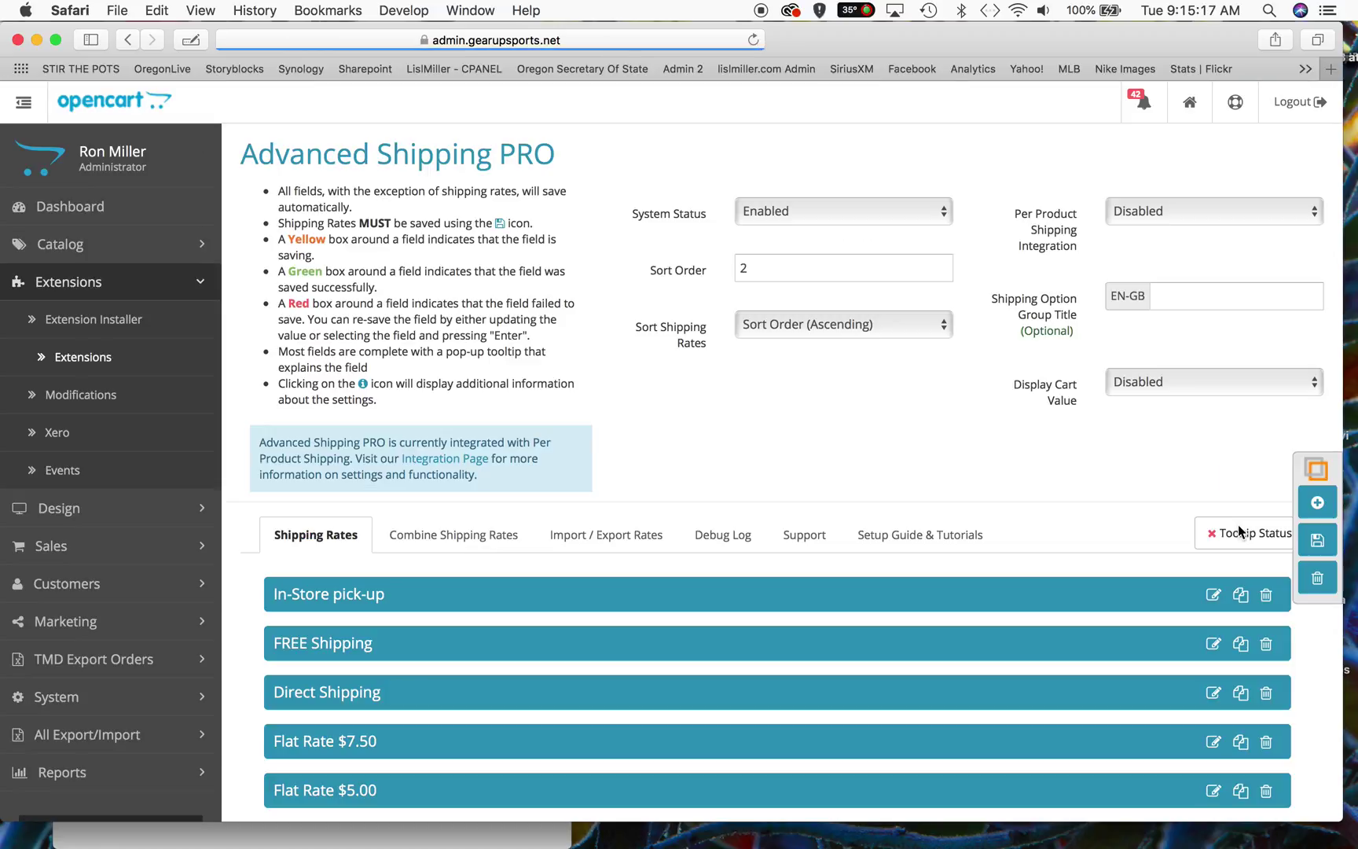
Step: Open the Flat Rate $7.50 shipping rate for editing
scroll(974, 372, "down", 3)
scroll(973, 367, "down", 5)
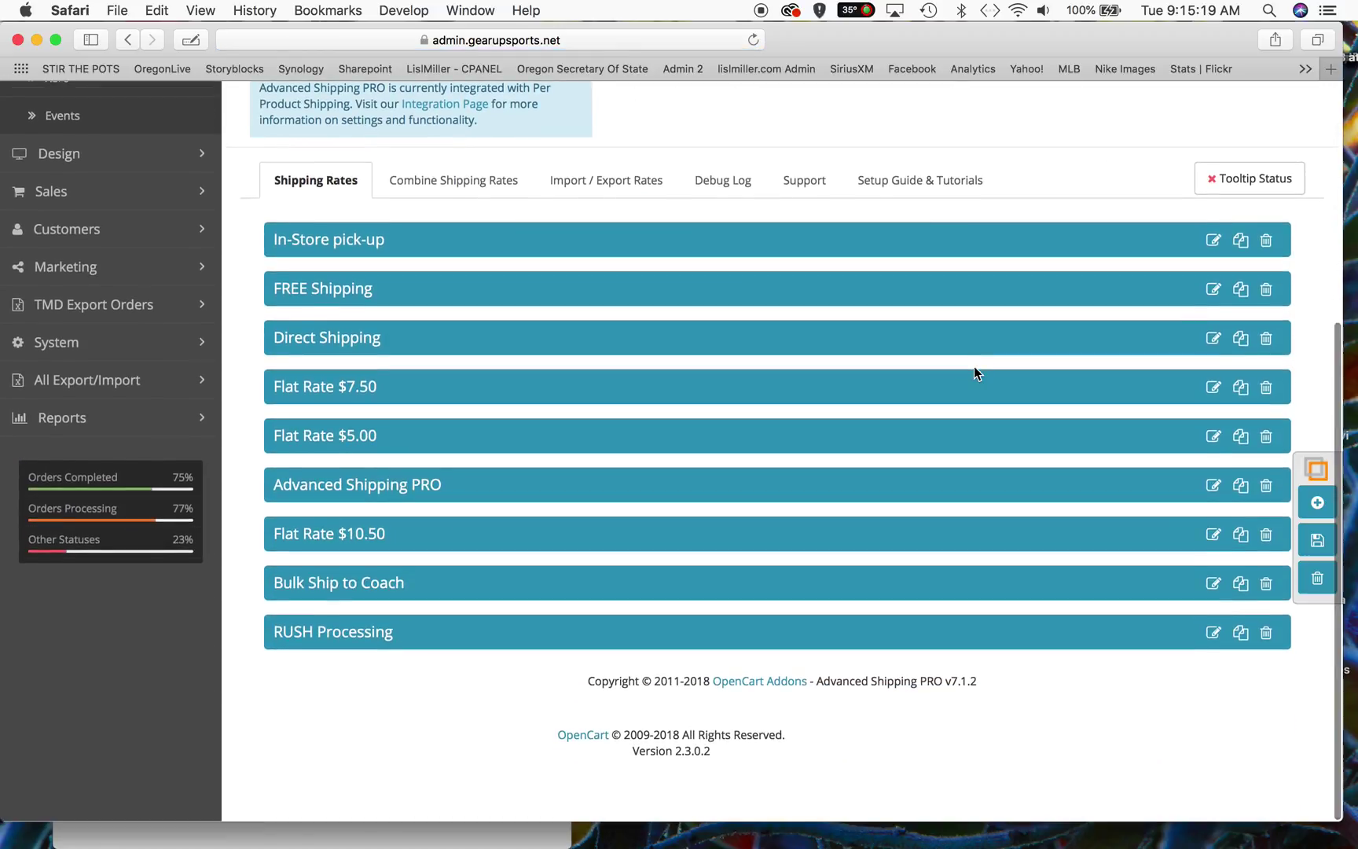
left_click(837, 375)
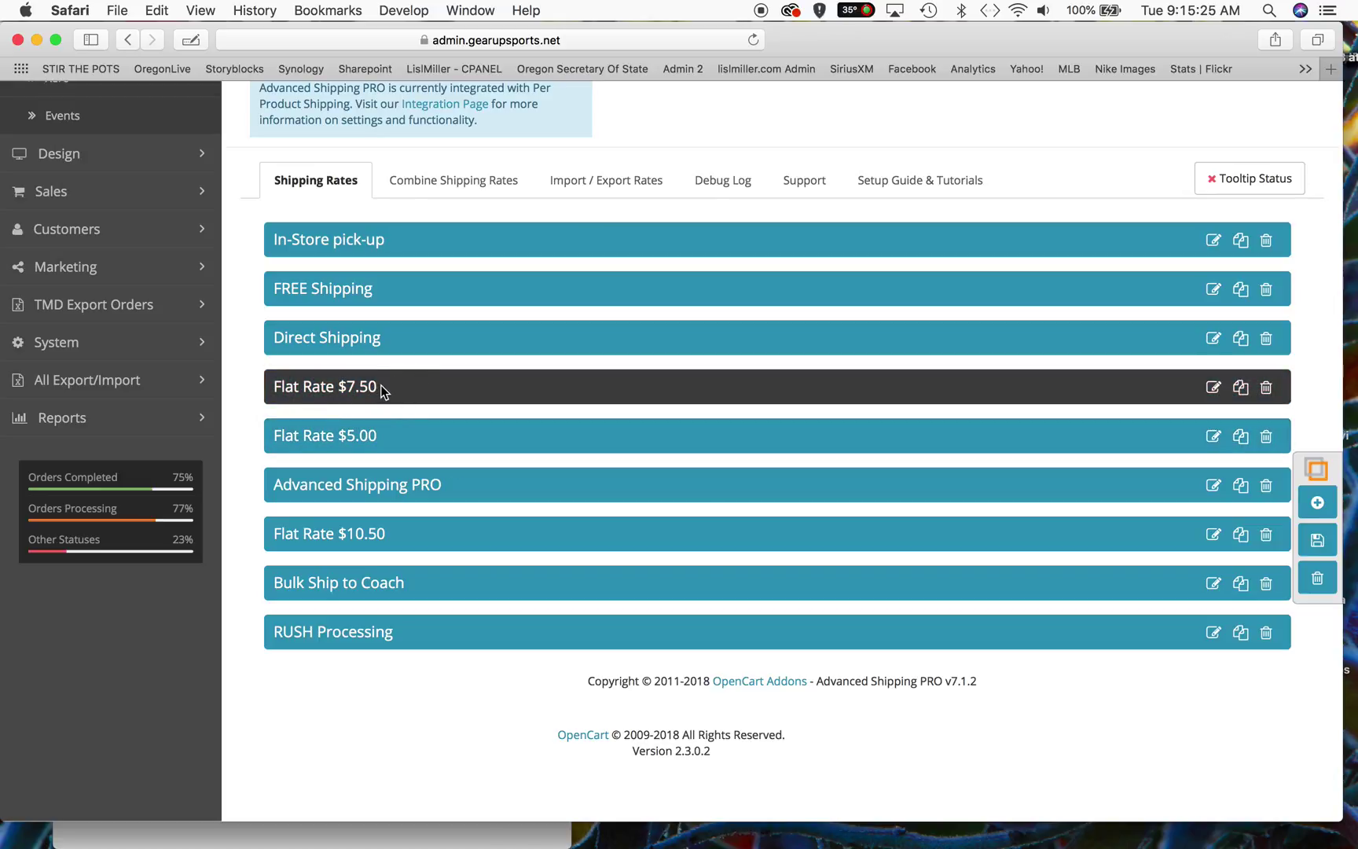
left_click(1214, 387)
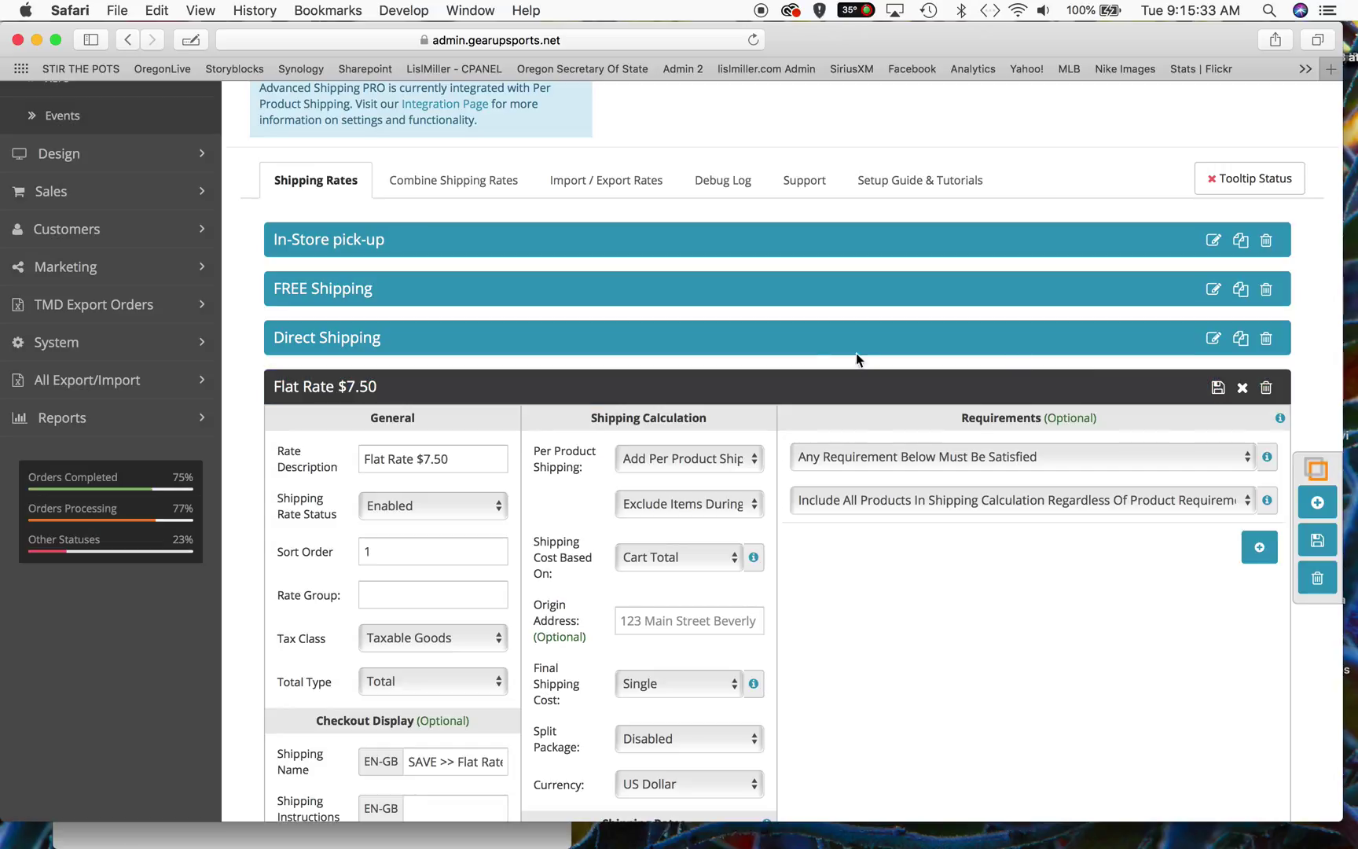
Step: Enable the California Redfish store for the Flat Rate $7.50 rate and save all shipping rates
scroll(769, 245, "down", 7)
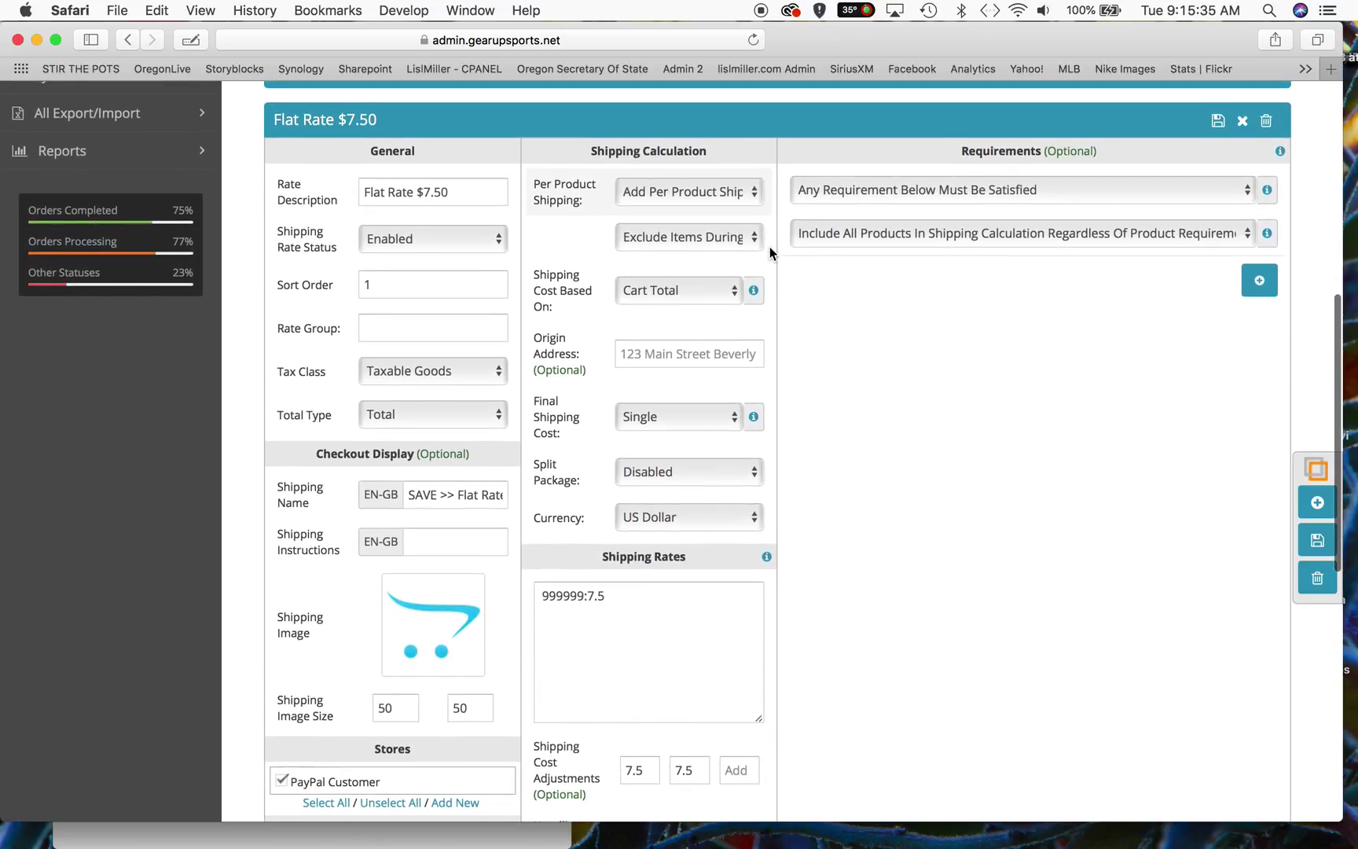
scroll(719, 287, "down", 5)
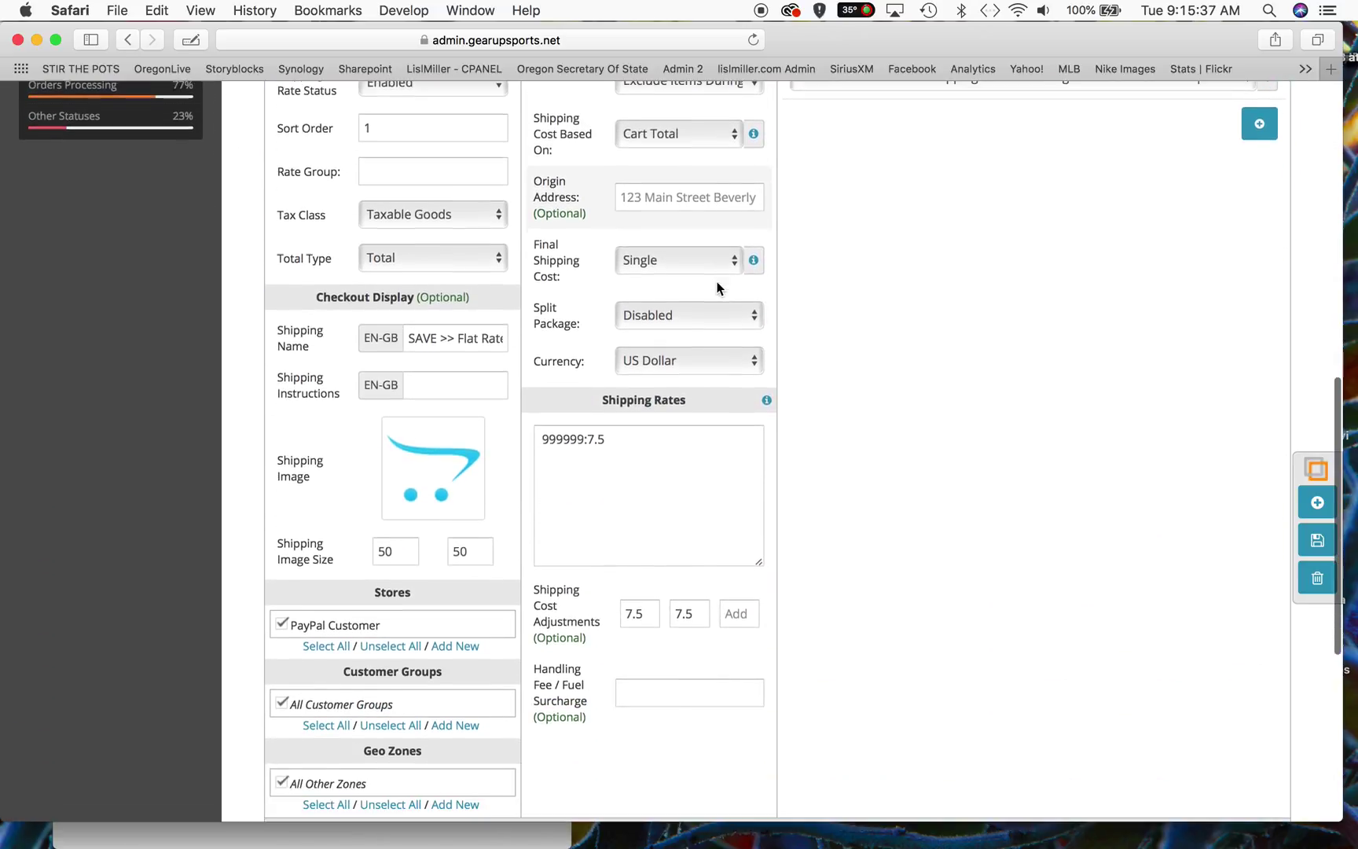
scroll(495, 371, "down", 4)
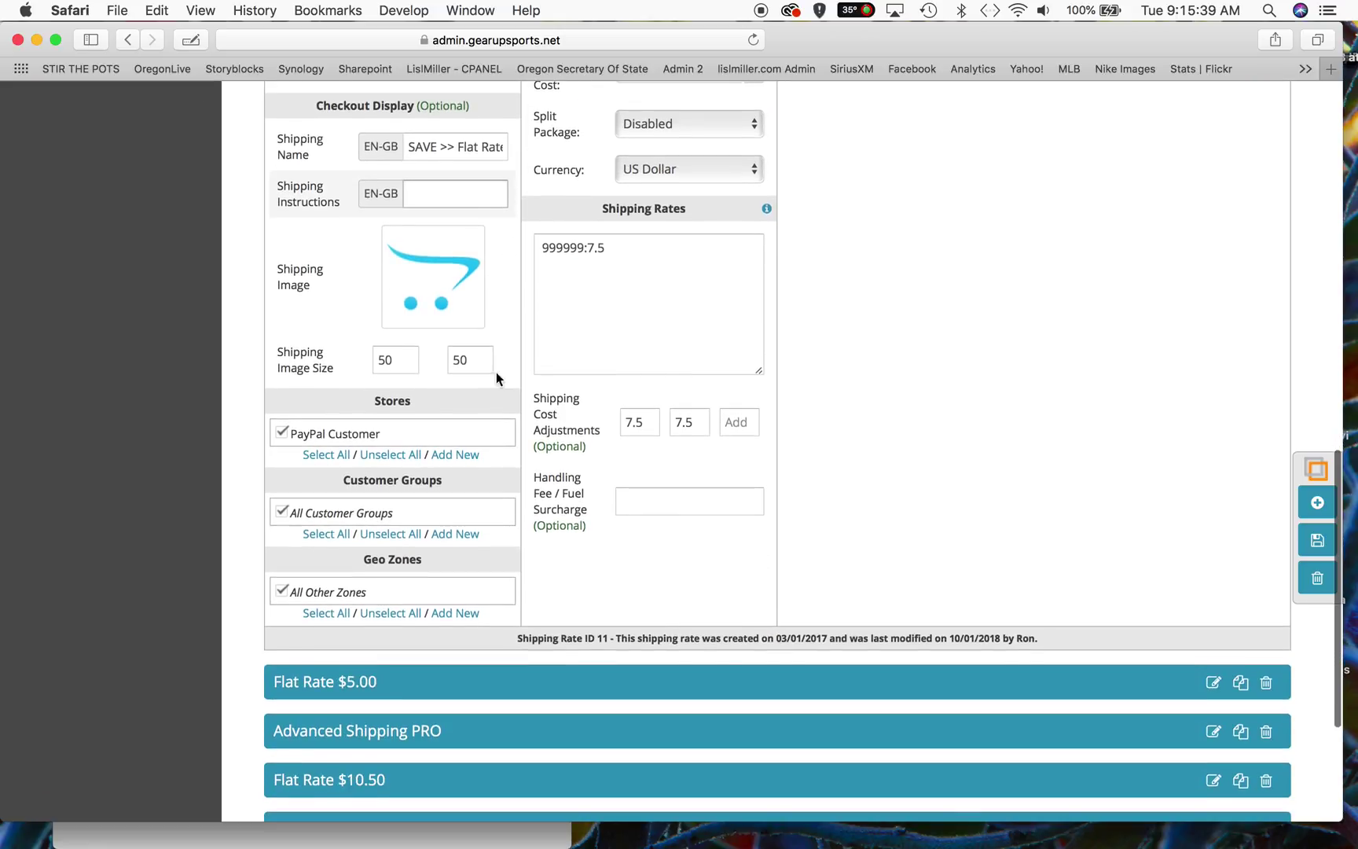
left_click(388, 443)
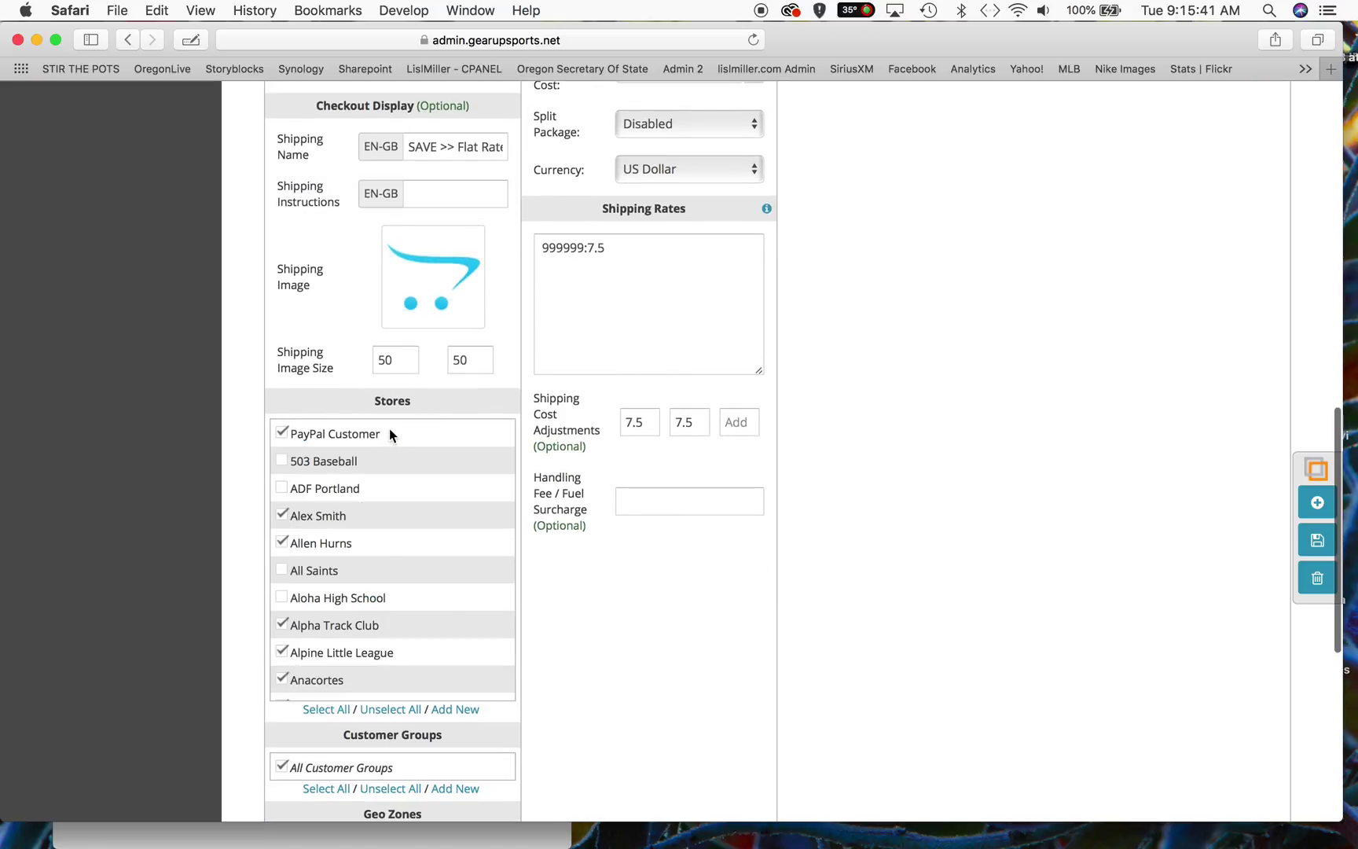
scroll(373, 495, "down", 1)
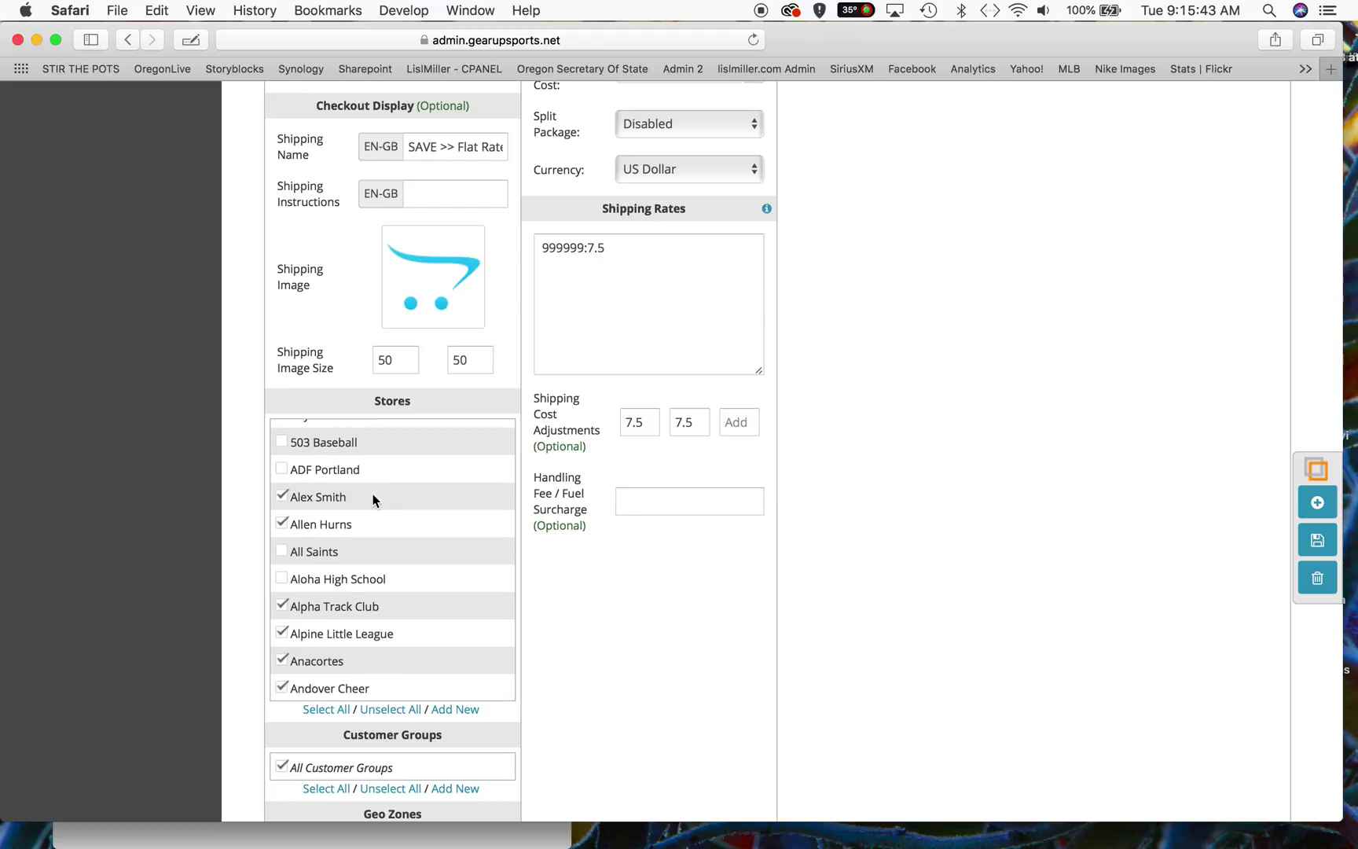
scroll(373, 500, "down", 5)
scroll(373, 499, "down", 15)
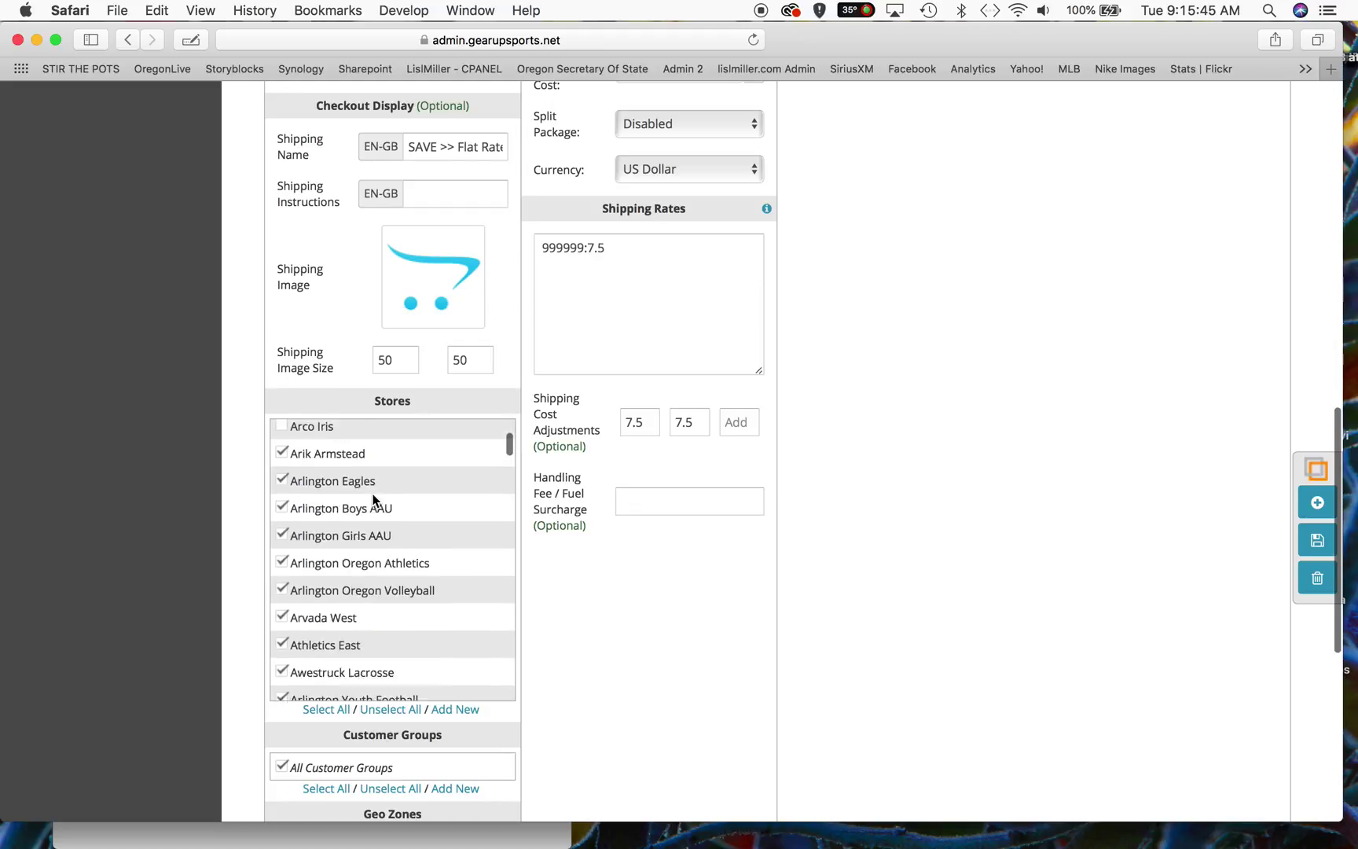
scroll(373, 499, "down", 4)
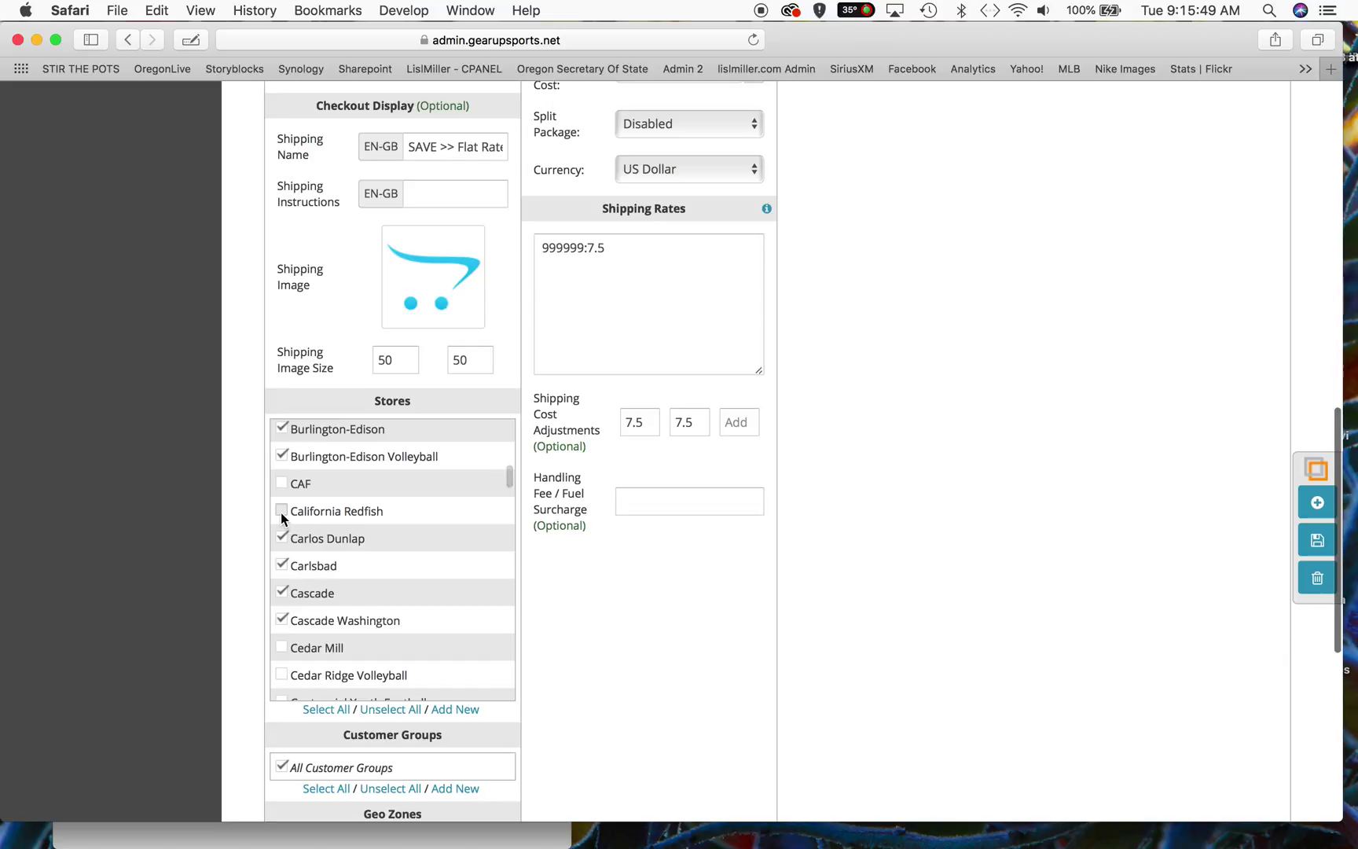
left_click(281, 511)
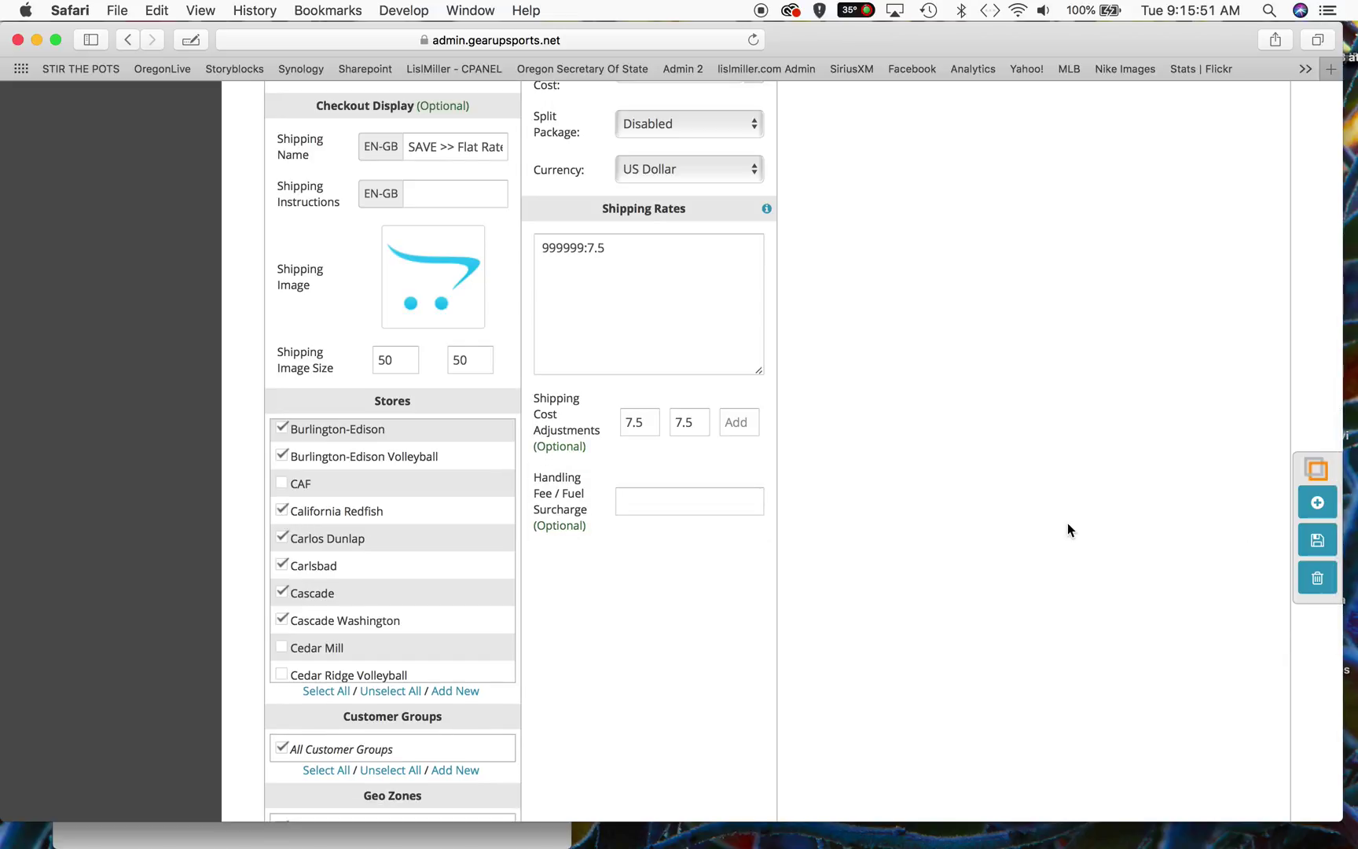
mouse_move(1281, 557)
left_click(1187, 546)
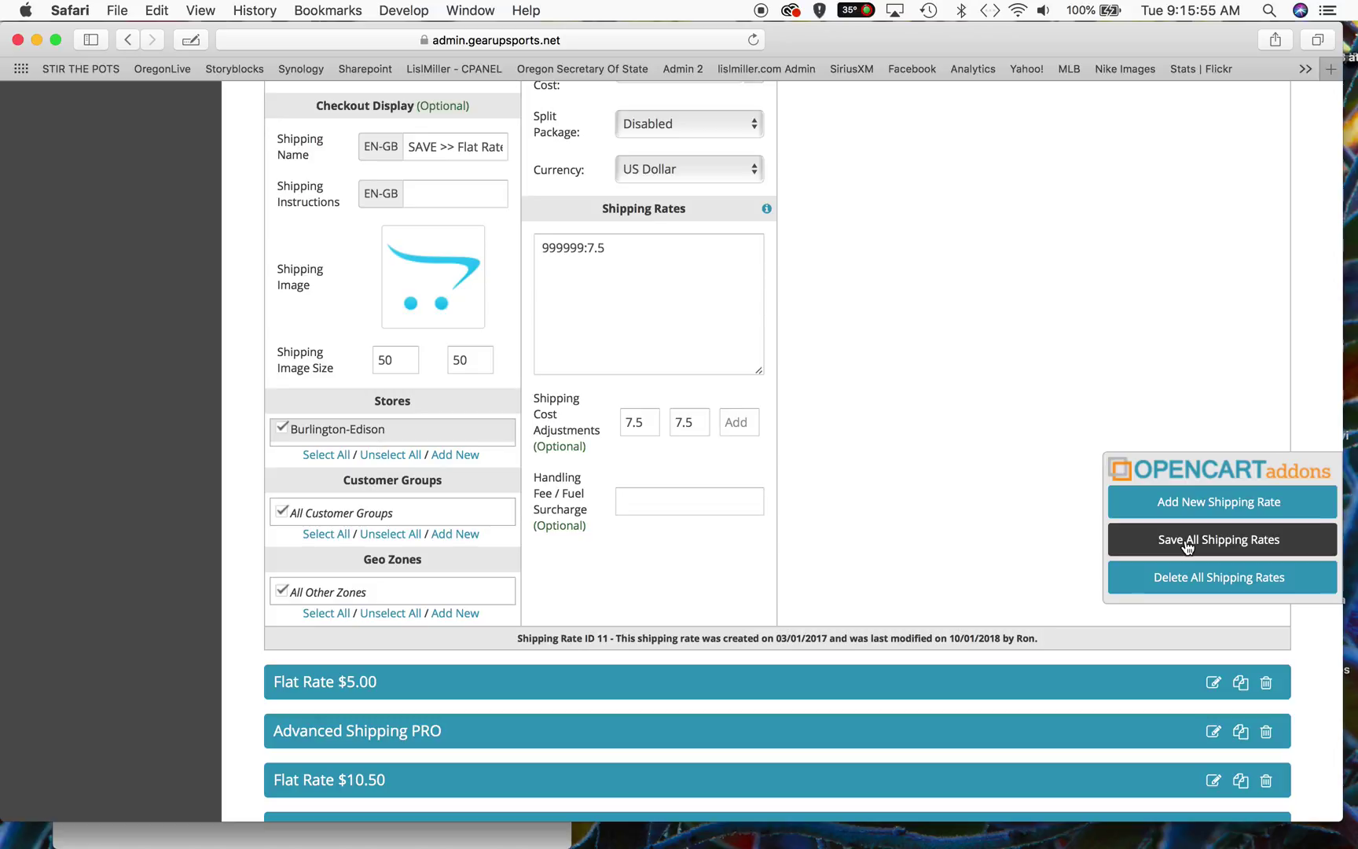
Step: Save all shipping rates and switch the extension list to the Modules type
left_click(1187, 542)
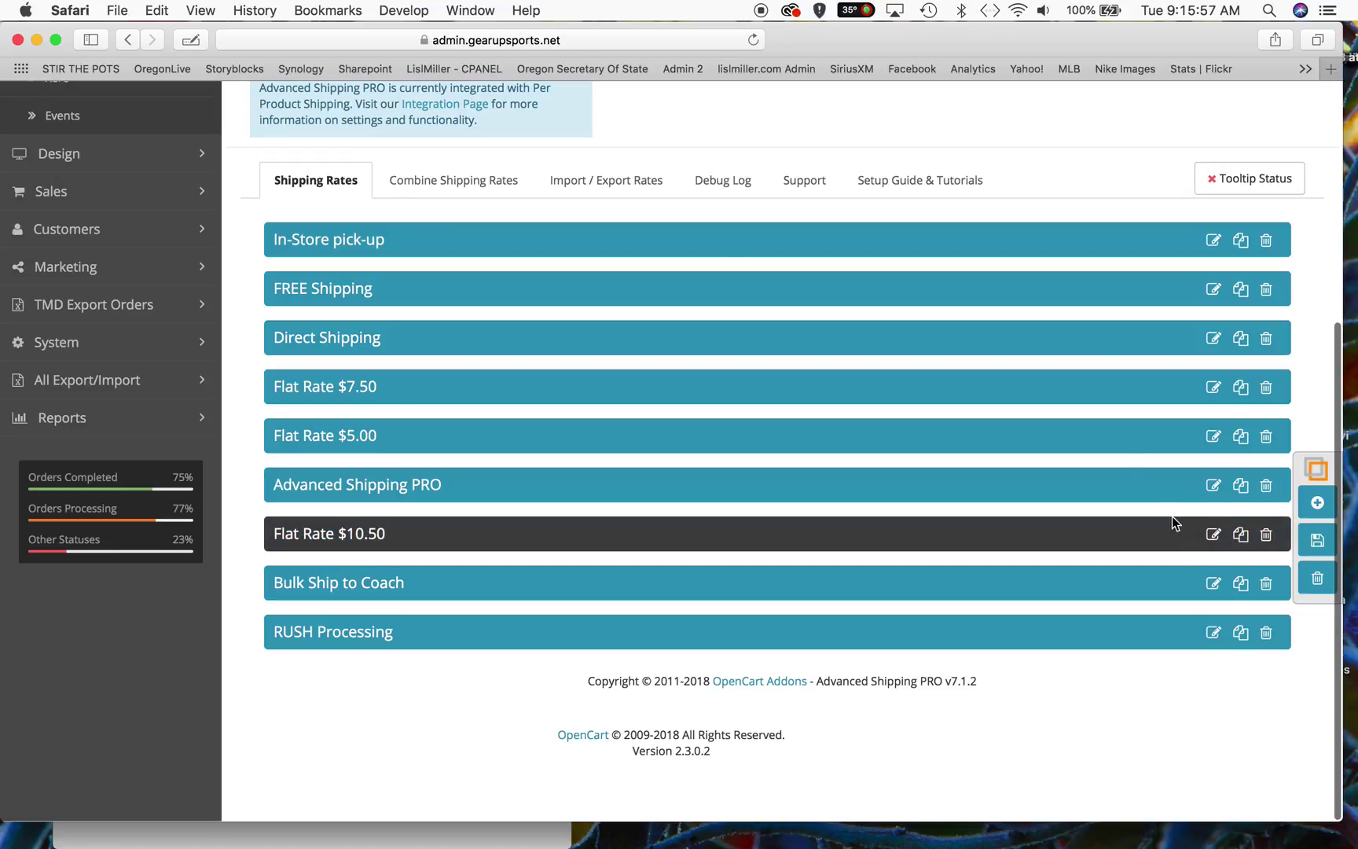
scroll(503, 232, "up", 5)
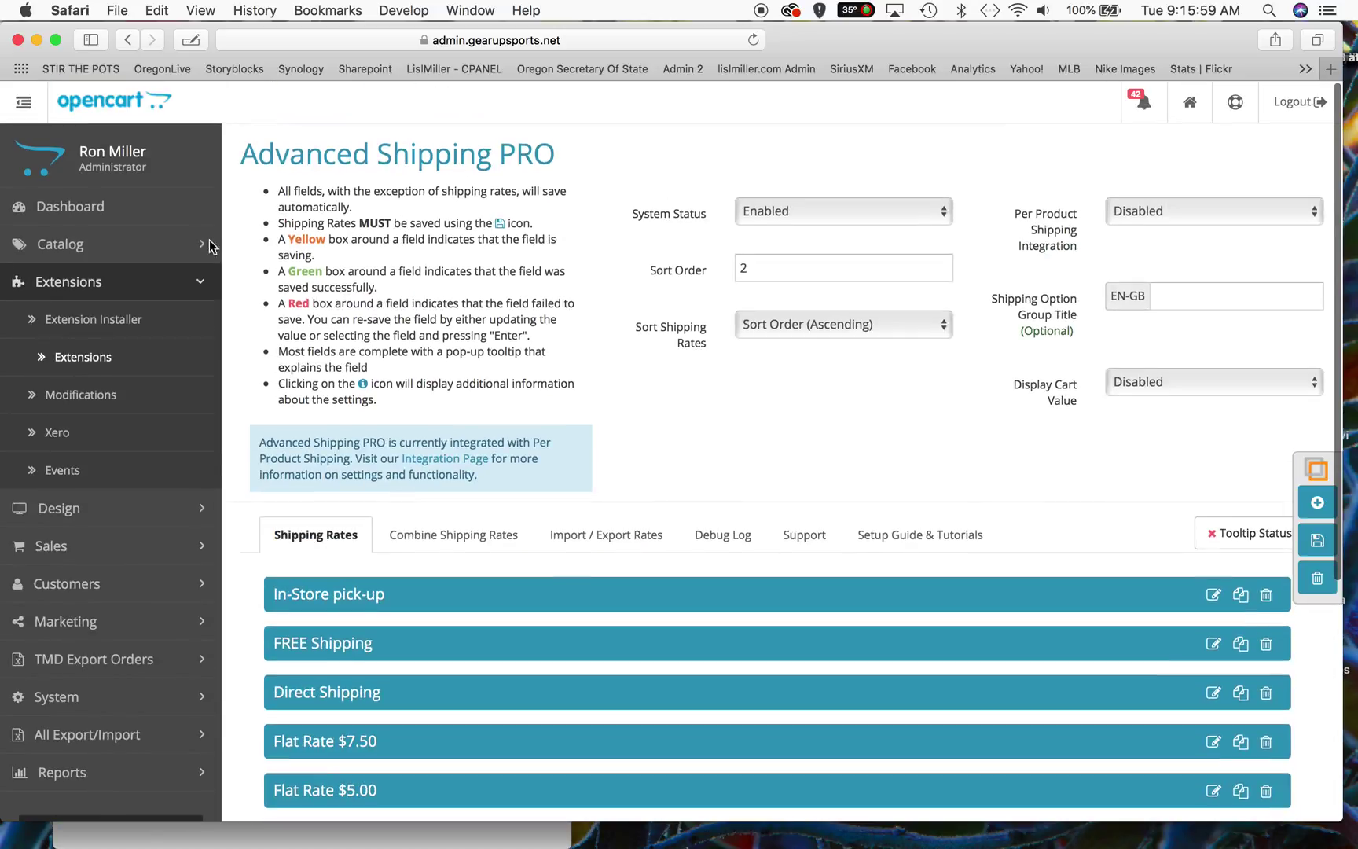
left_click(84, 355)
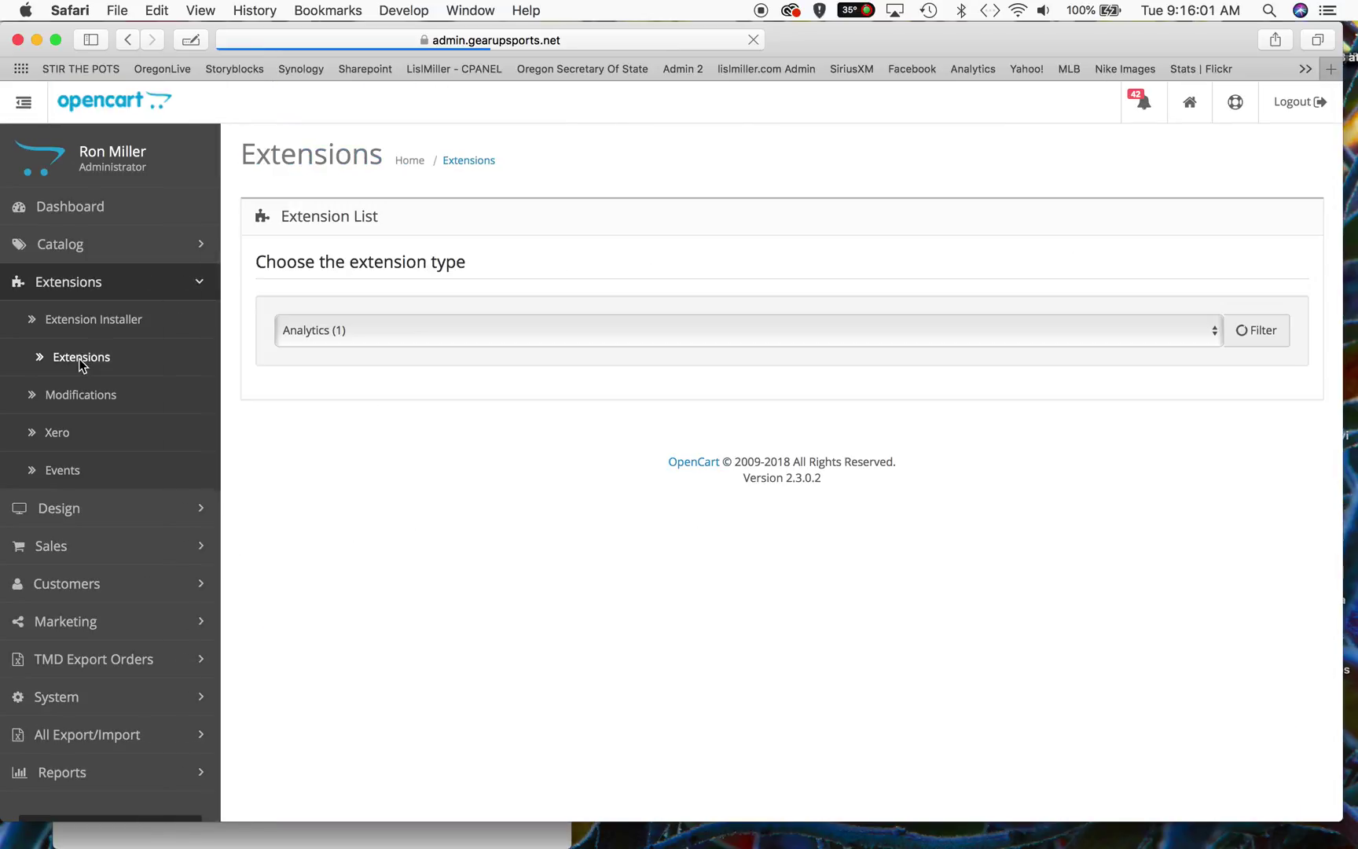
left_click(354, 331)
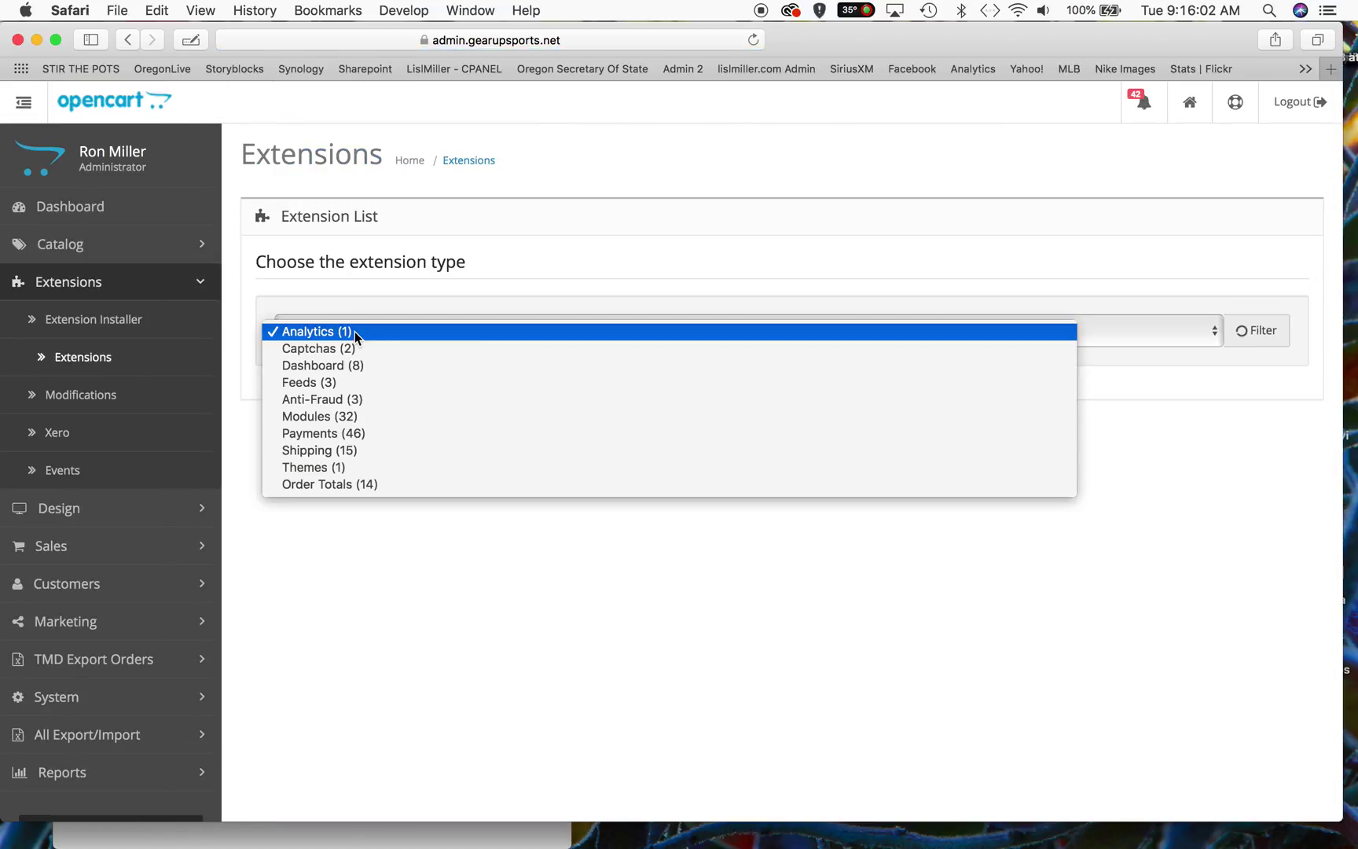
left_click(330, 417)
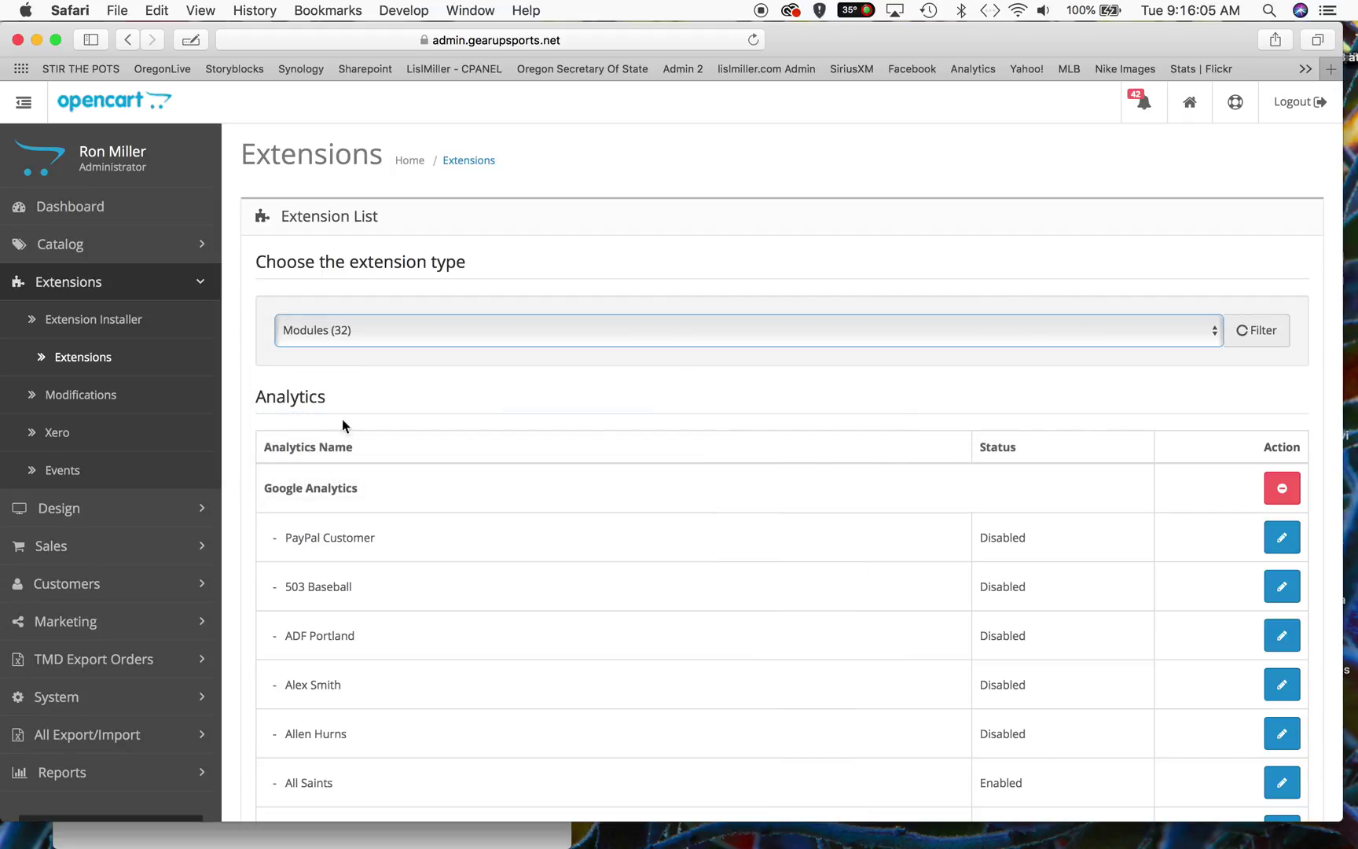
Step: Start a new Featured module from the Modules list
scroll(685, 448, "down", 5)
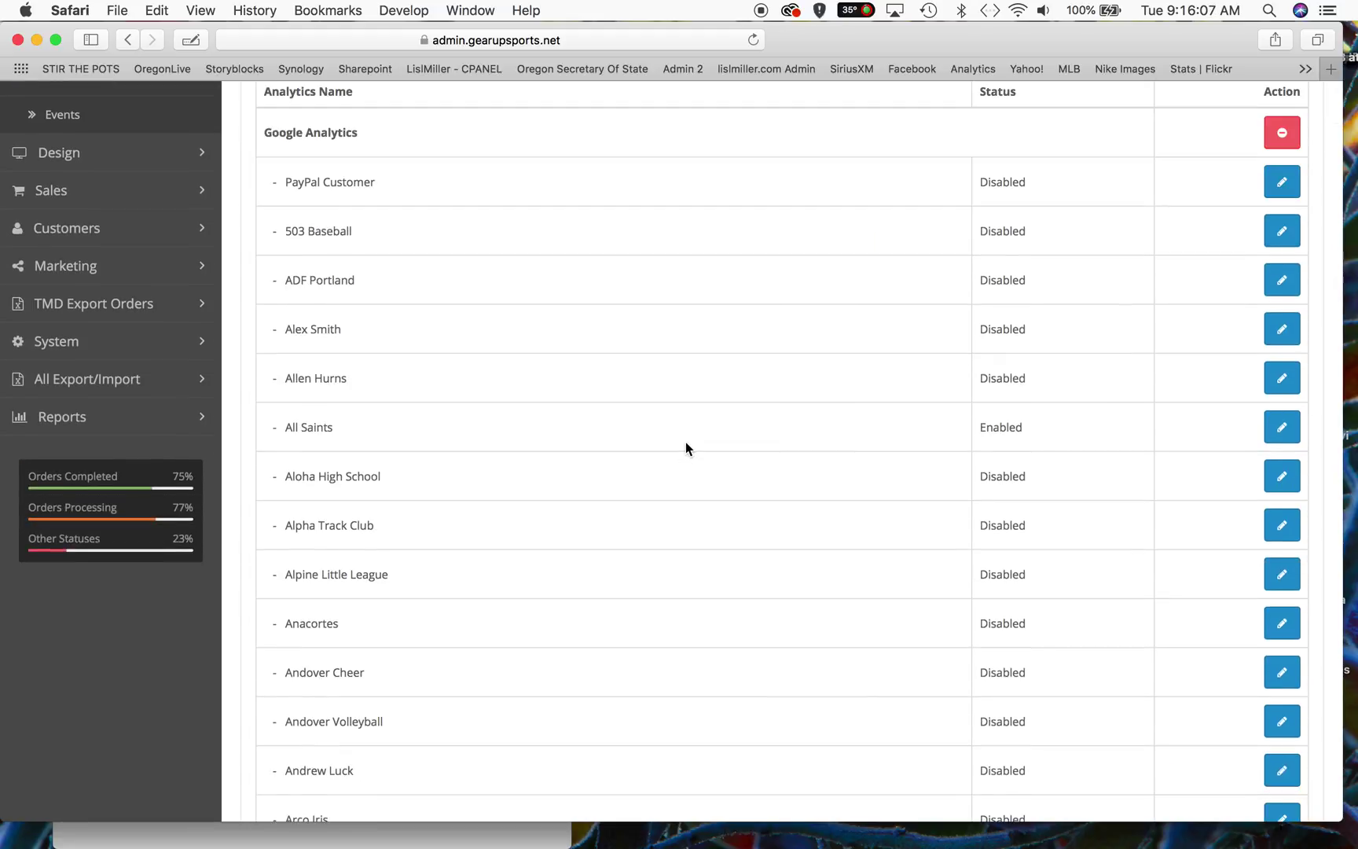
scroll(685, 448, "up", 1)
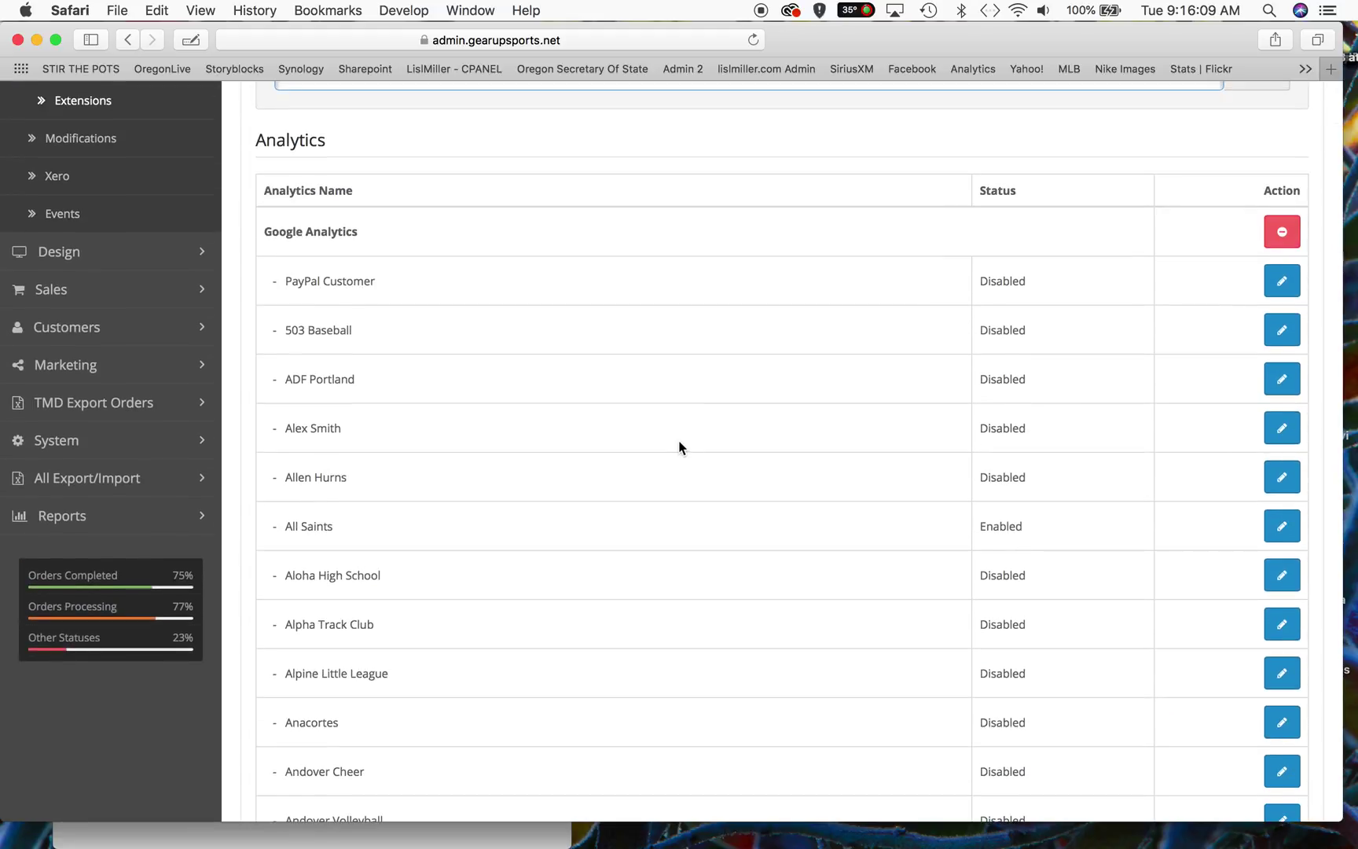
scroll(495, 299, "down", 3)
scroll(495, 299, "down", 6)
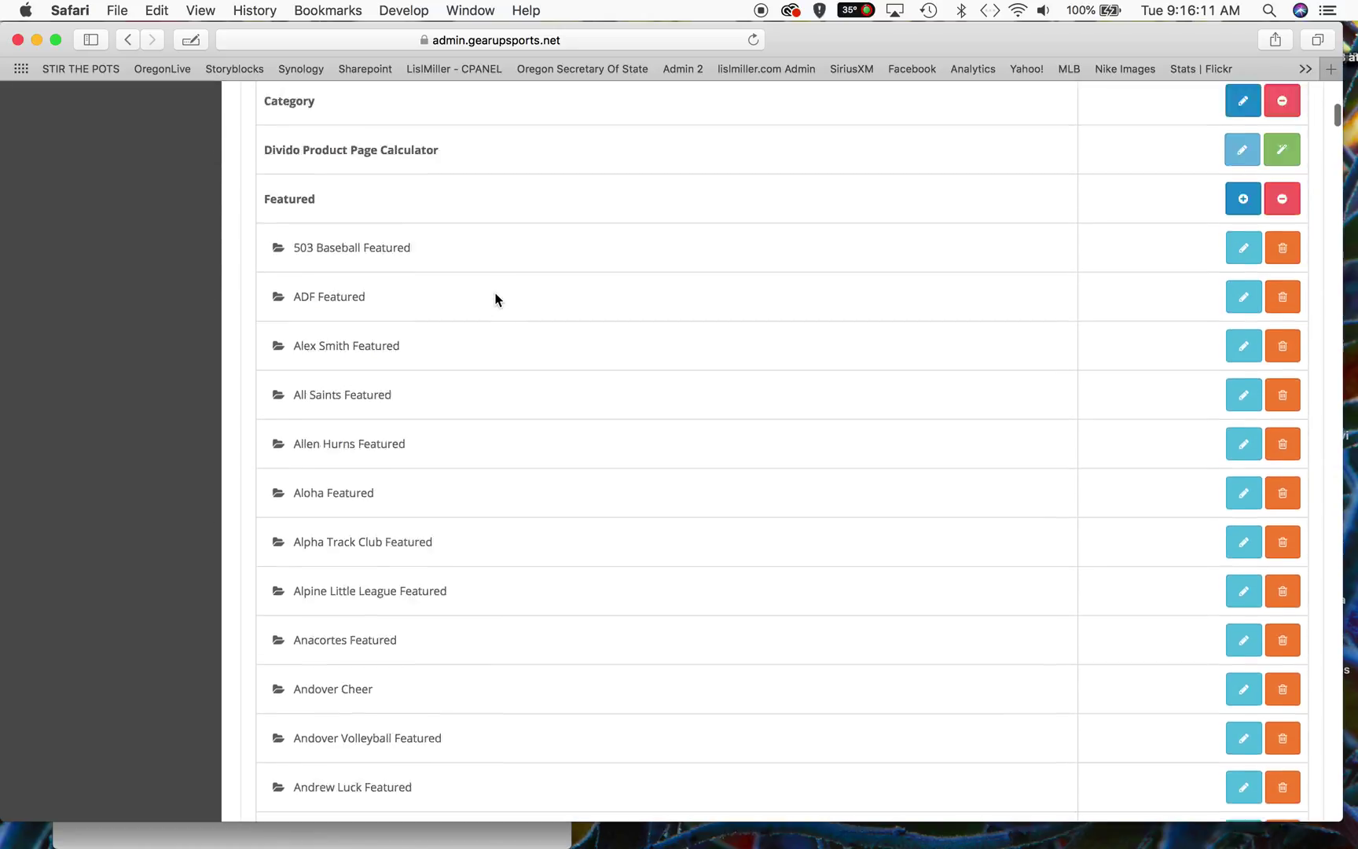
scroll(494, 297, "up", 1)
scroll(481, 416, "up", 6)
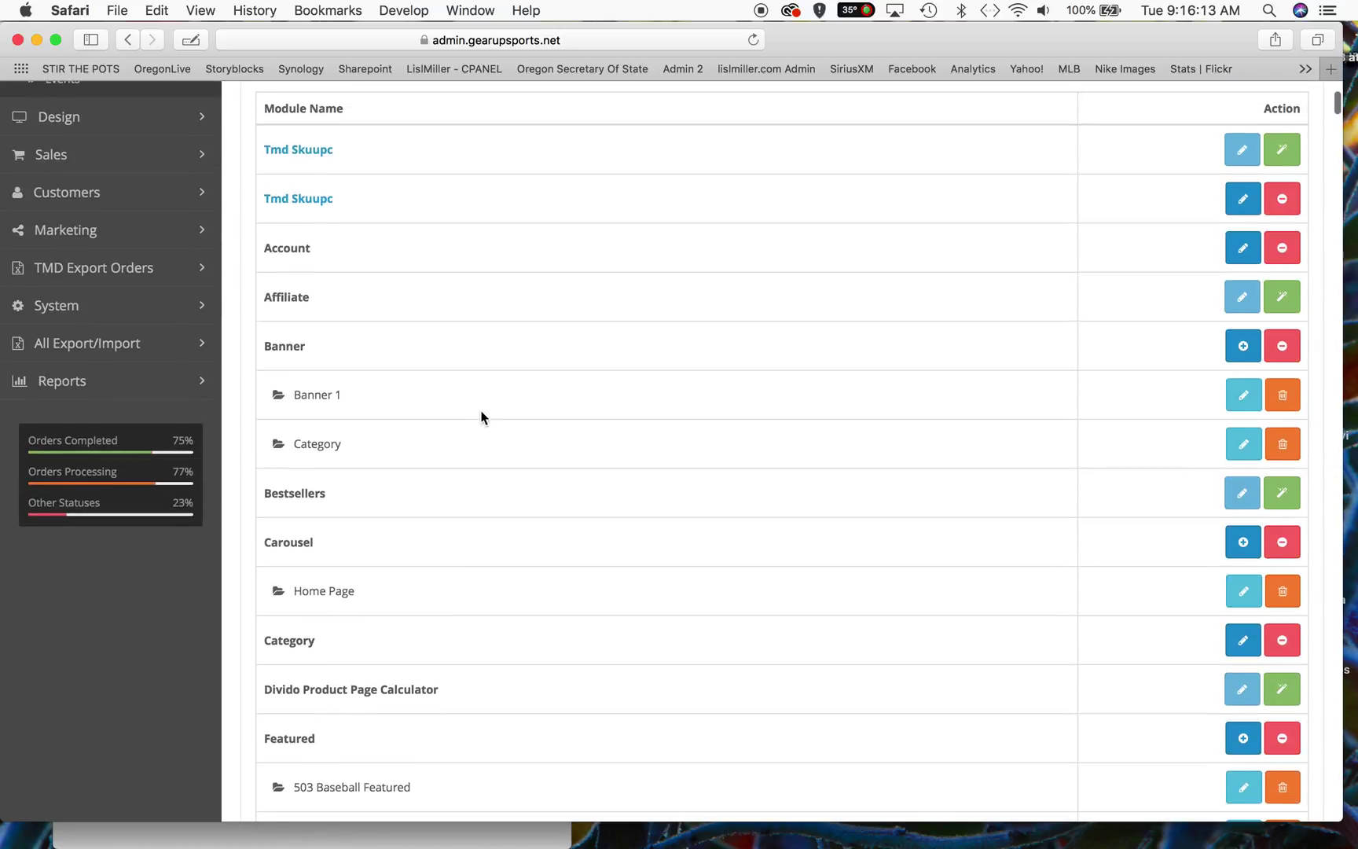
scroll(482, 416, "down", 3)
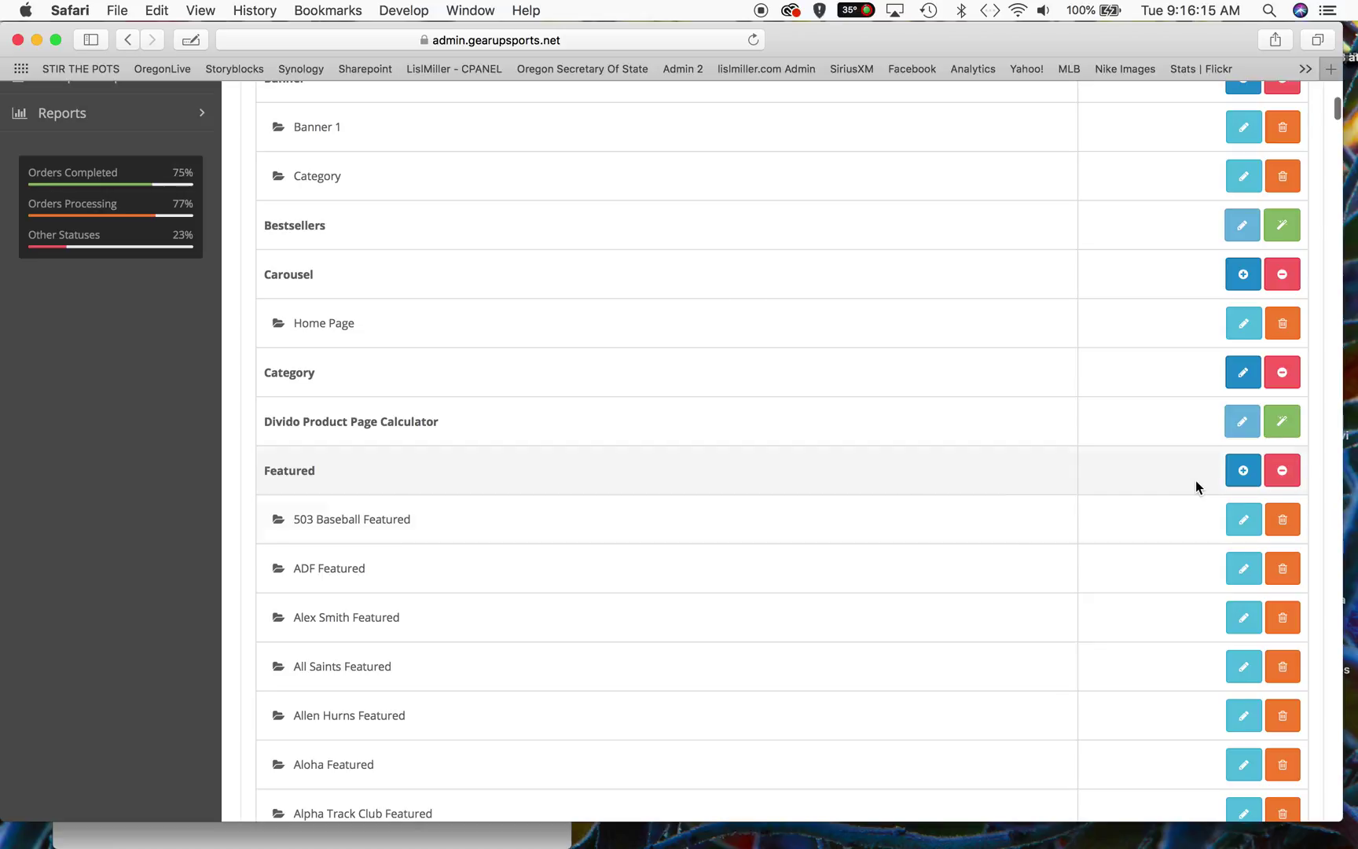
left_click(1243, 473)
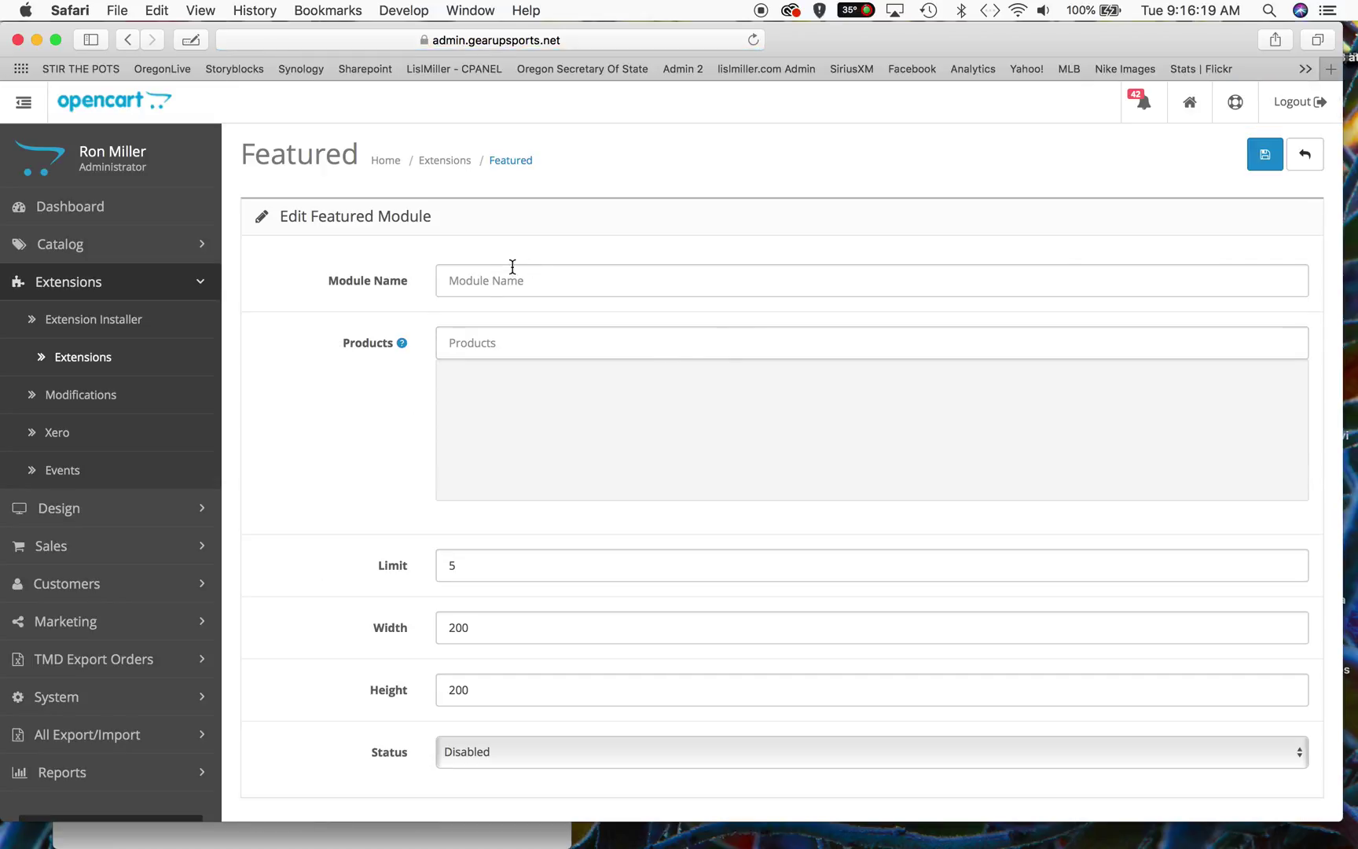
Step: Name the Featured module California Redfish, set its limit to 32 and its status to Enabled, and save it
left_click(492, 285)
type("California Redfish")
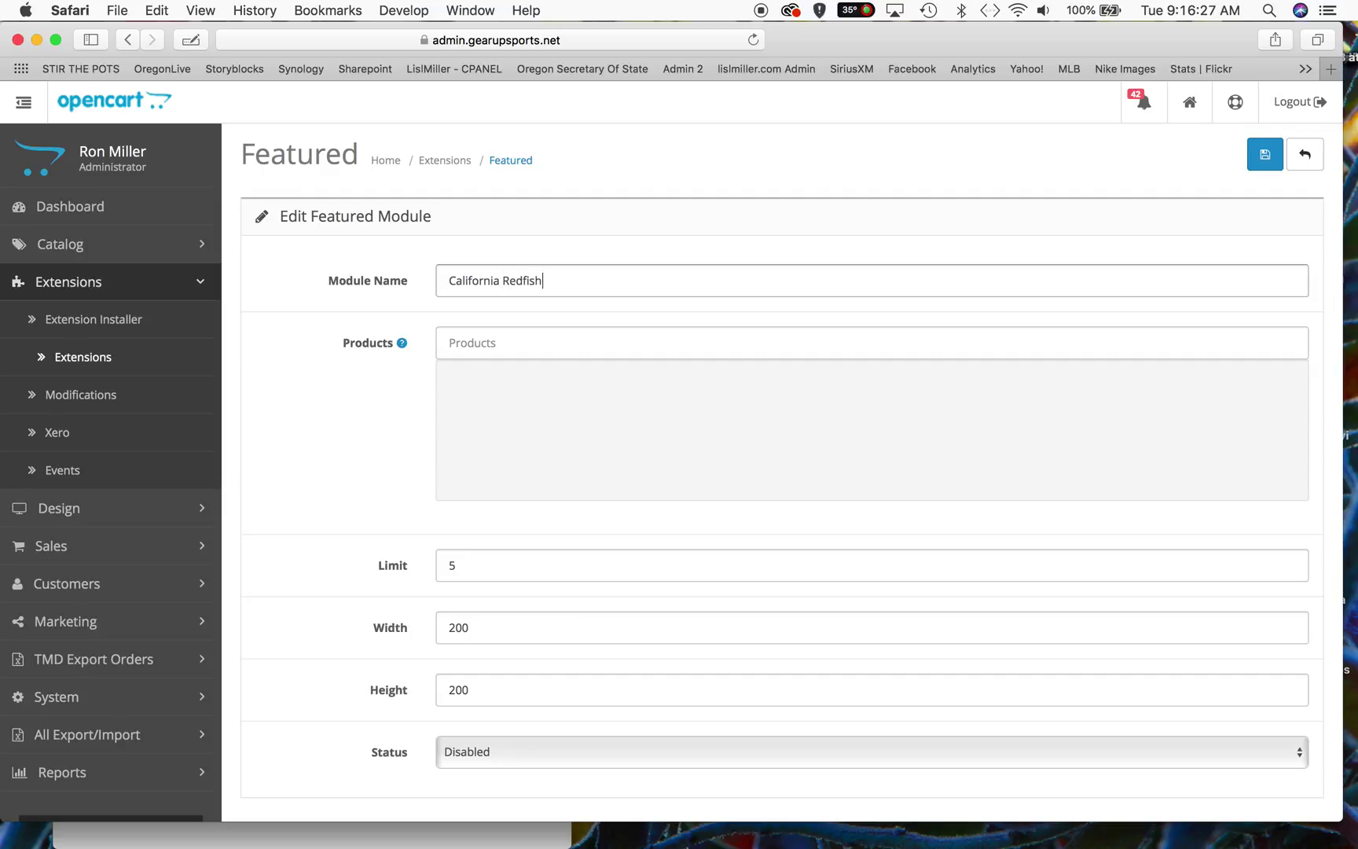
left_click(470, 565)
key("BackSpace")
type("32")
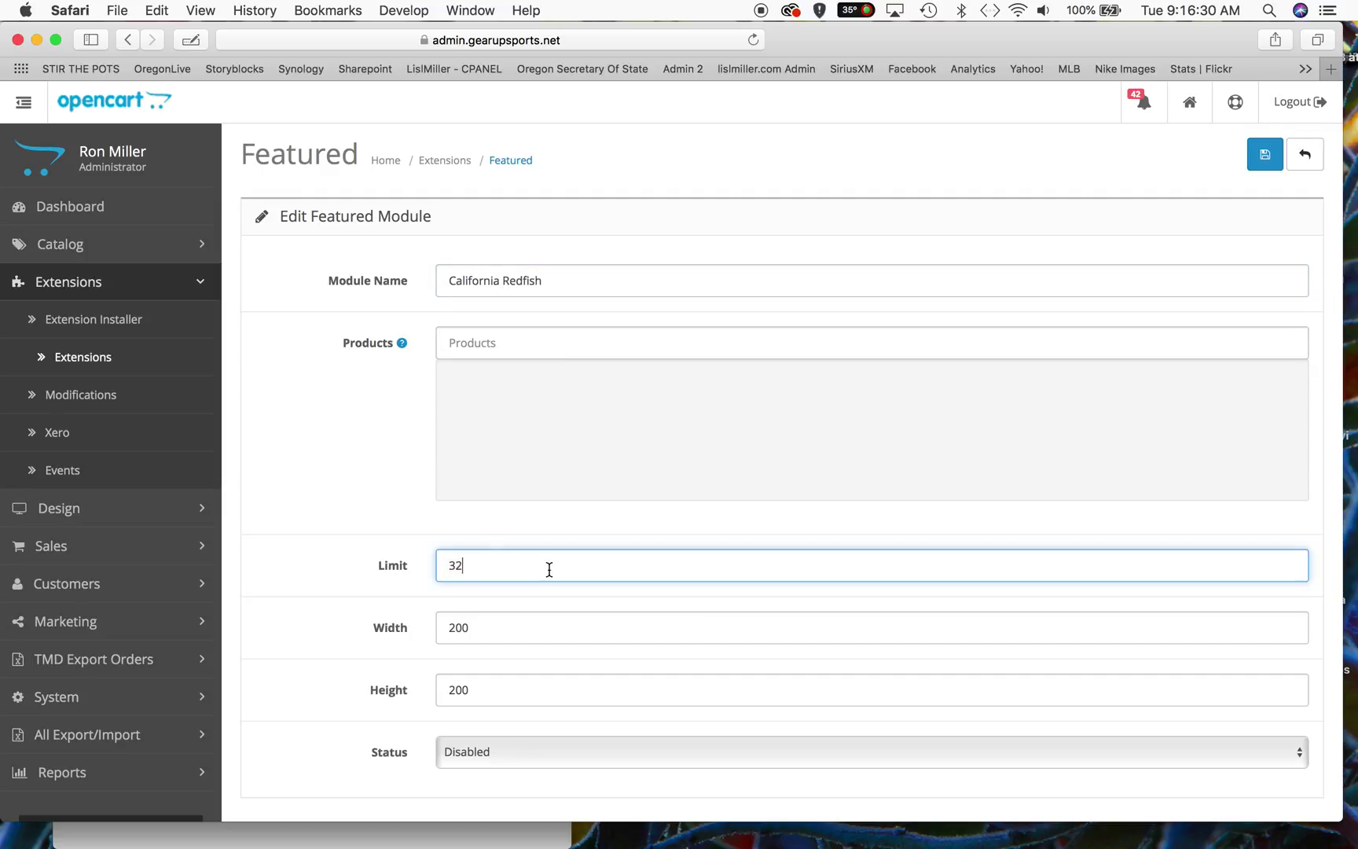
left_click(472, 752)
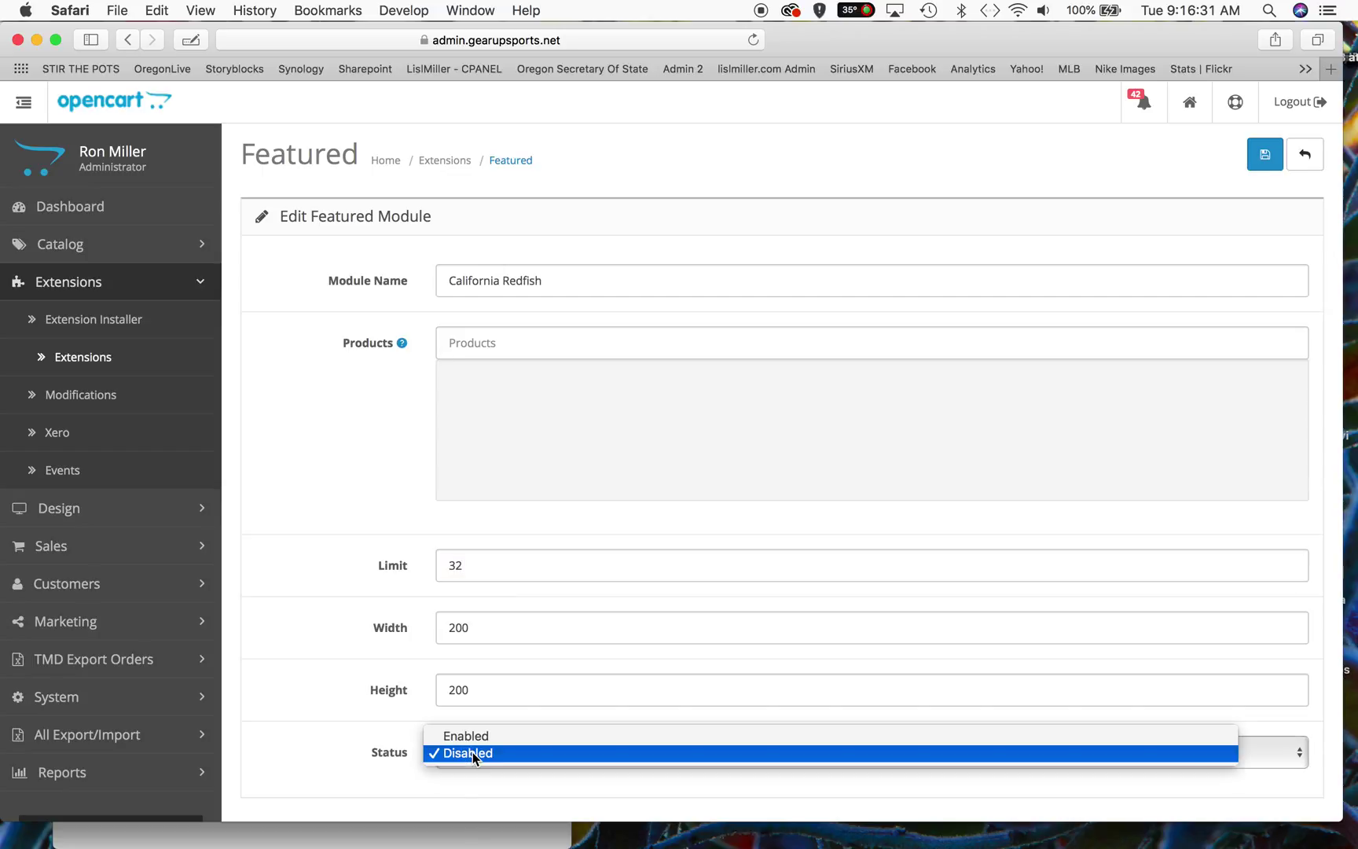
left_click(471, 733)
left_click(1264, 157)
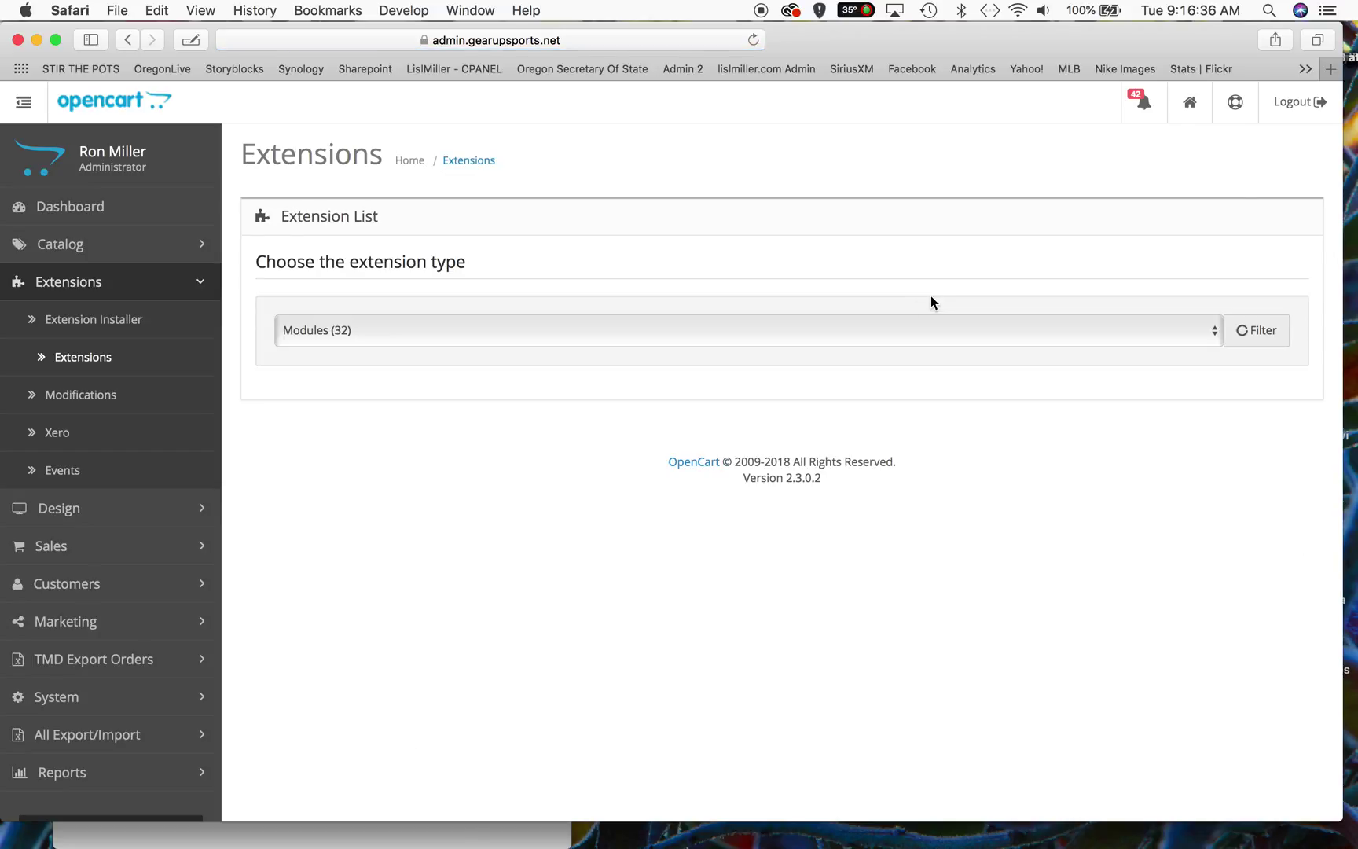
Step: Find the Slideshow entry in the Modules list and start a new slideshow module
left_click(774, 333)
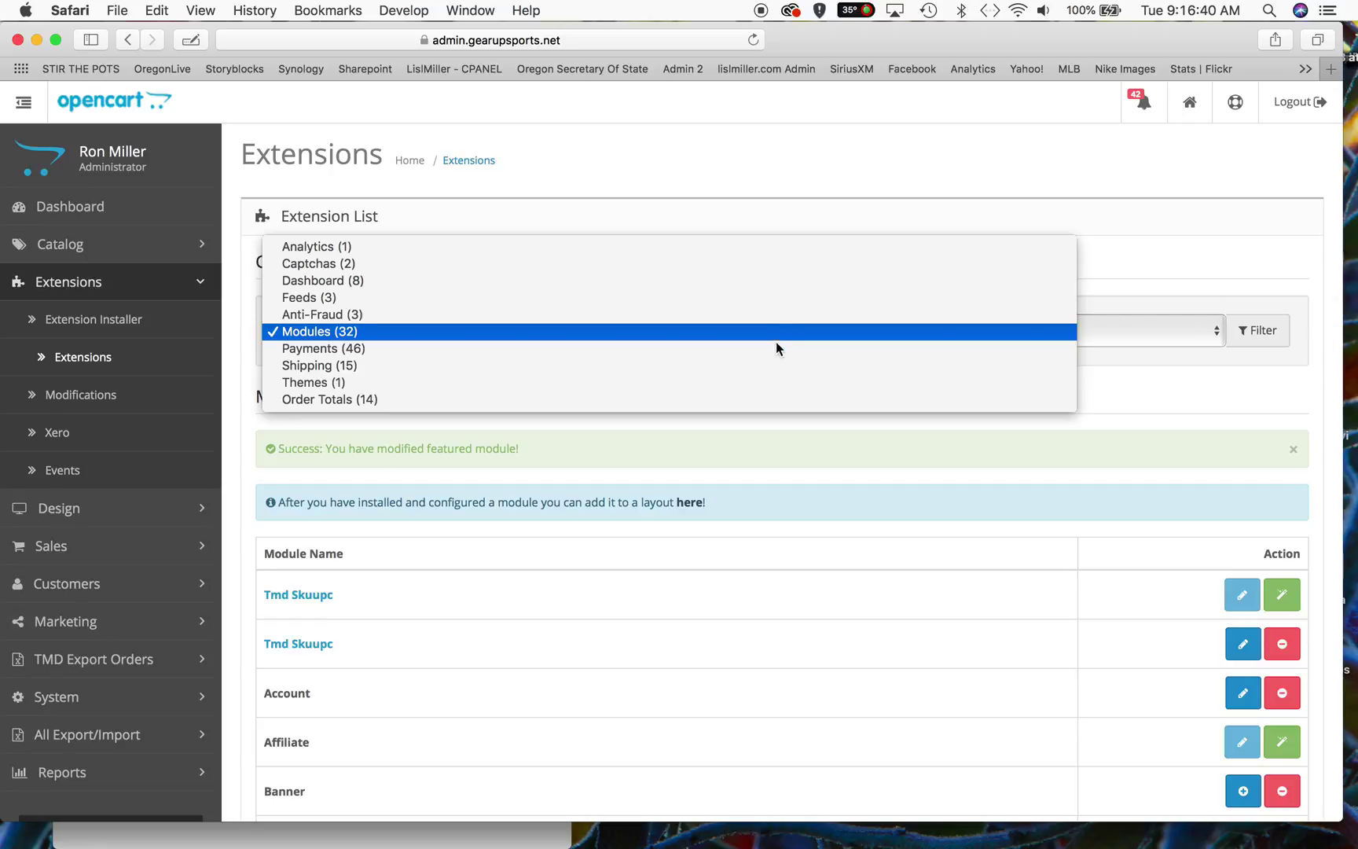
left_click(793, 544)
scroll(794, 541, "down", 20)
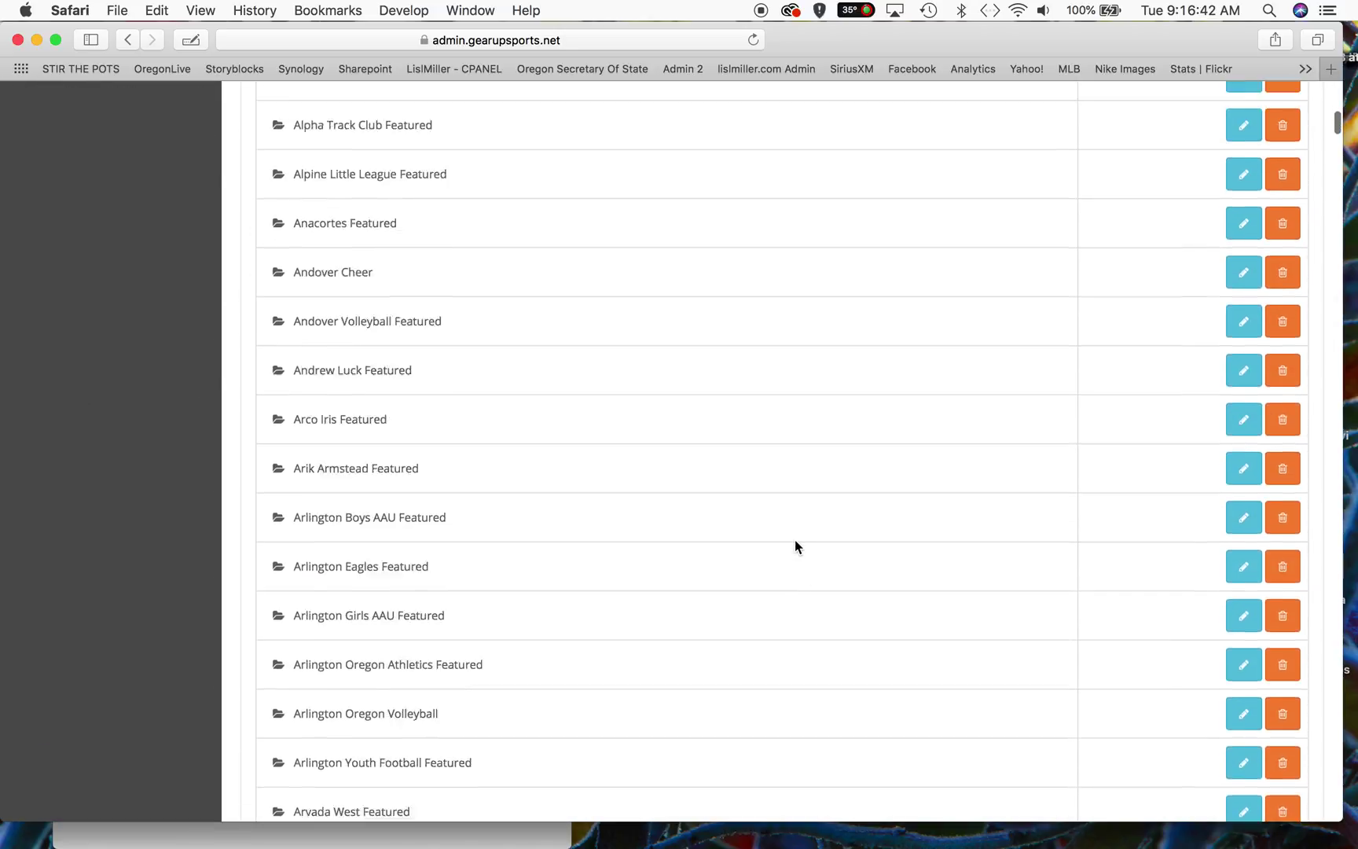
scroll(794, 539, "down", 20)
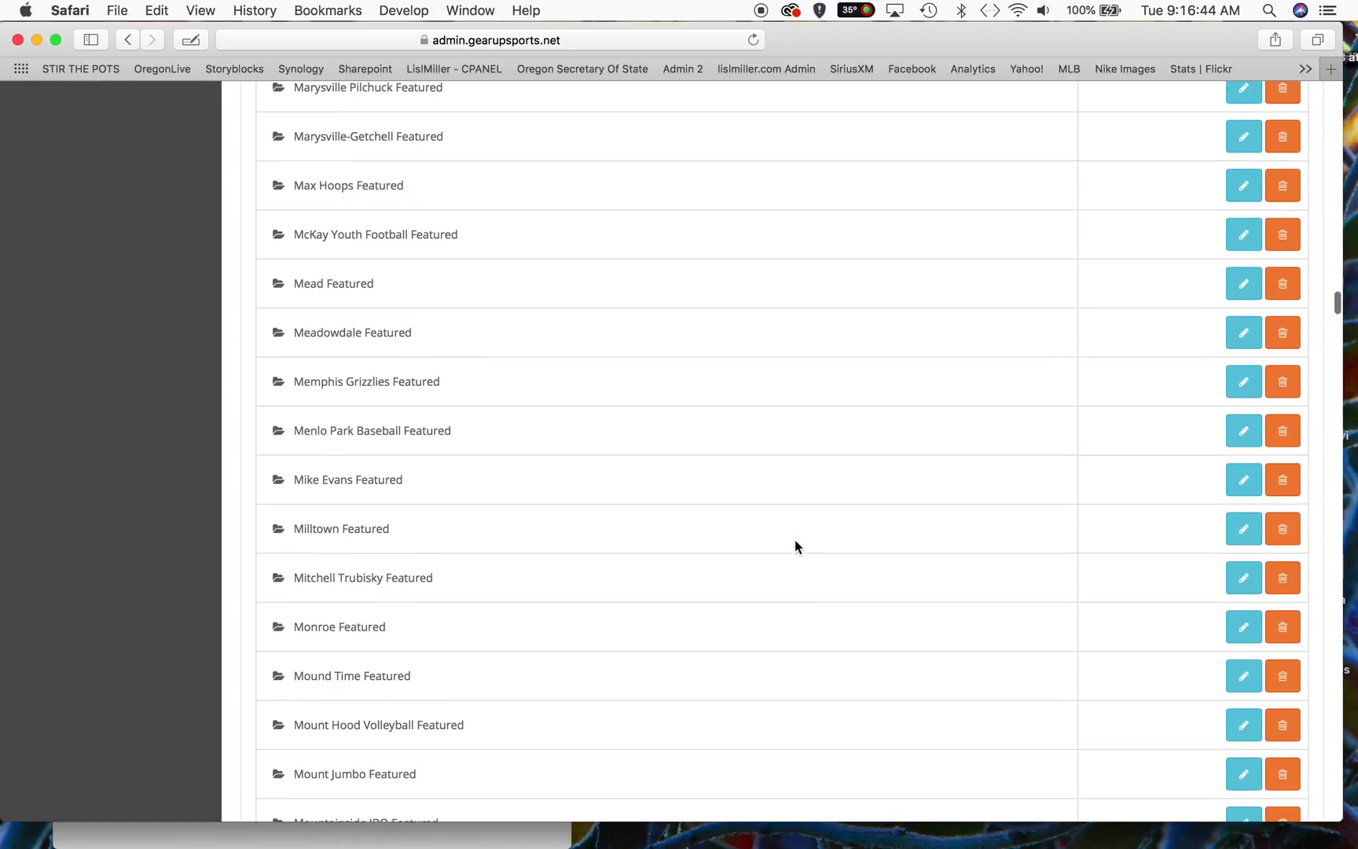
scroll(794, 539, "down", 20)
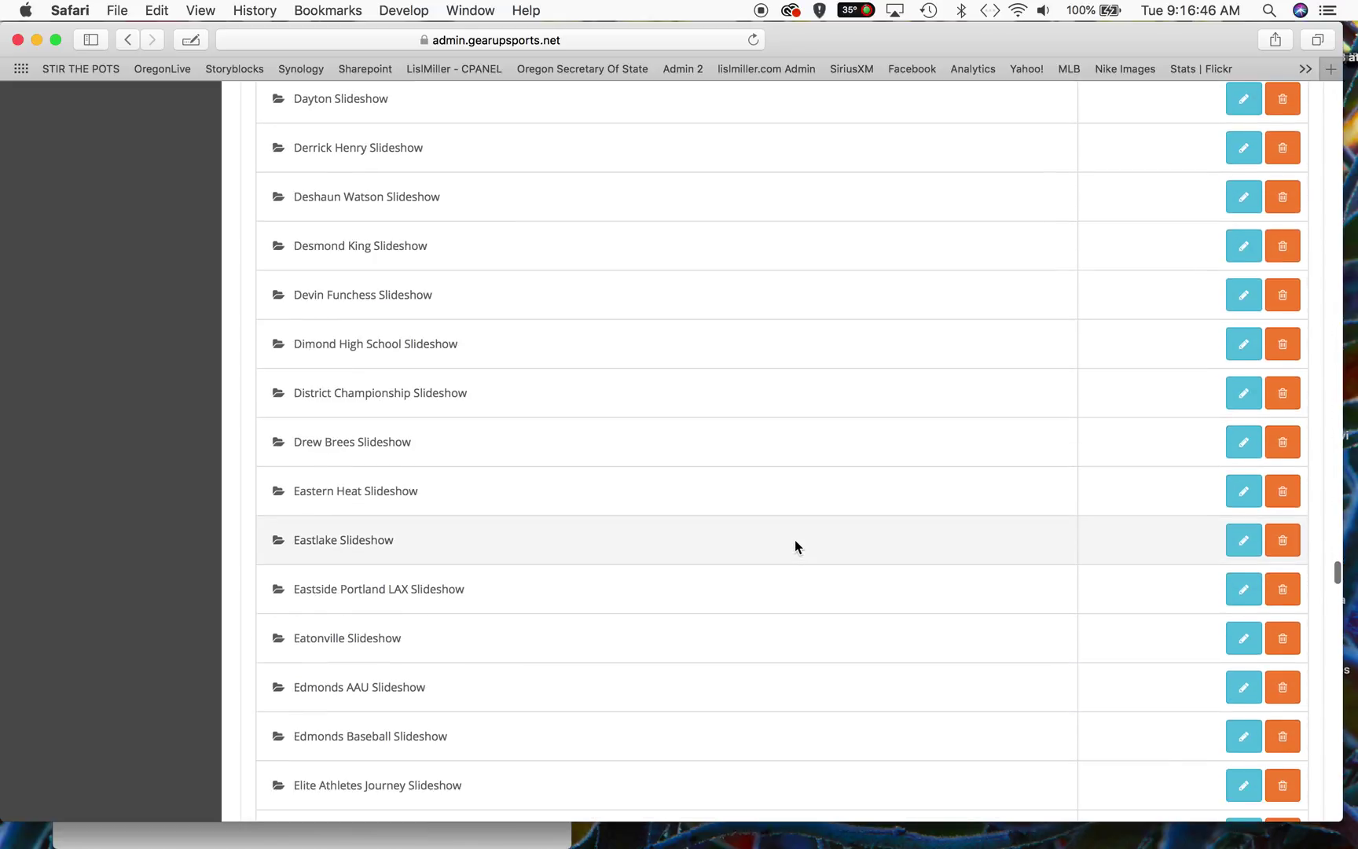
scroll(794, 539, "up", 5)
scroll(795, 541, "up", 20)
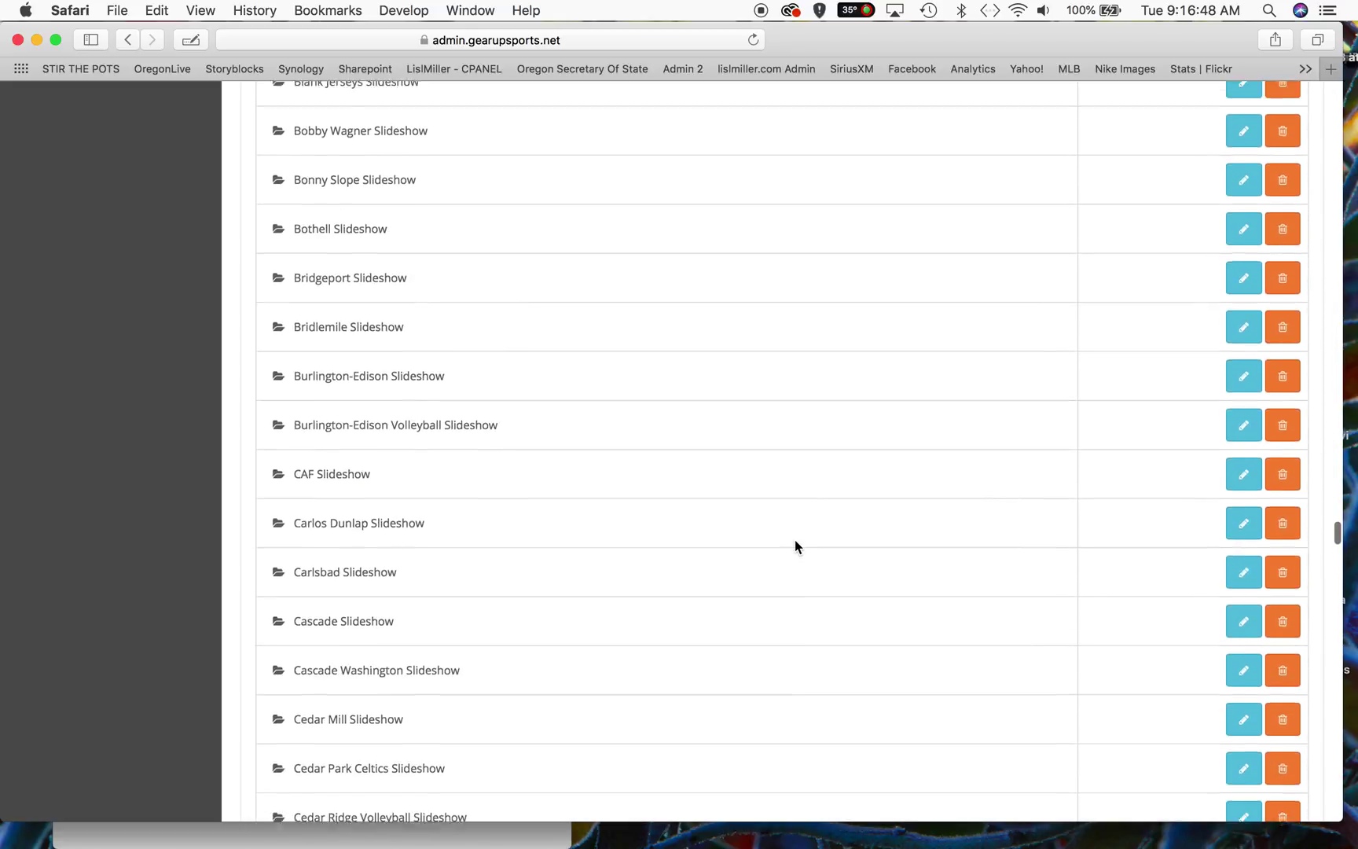
scroll(794, 547, "up", 20)
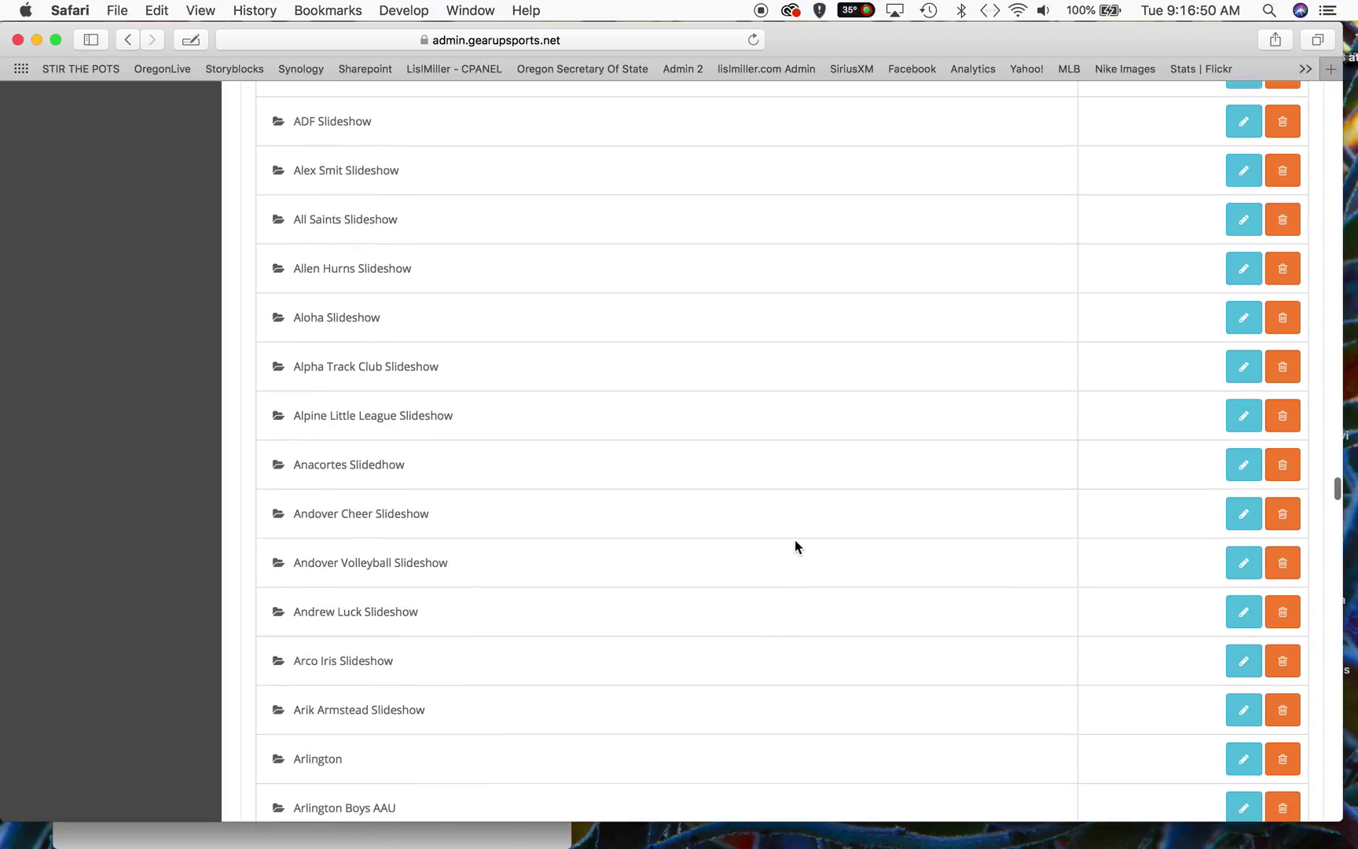
scroll(794, 547, "down", 8)
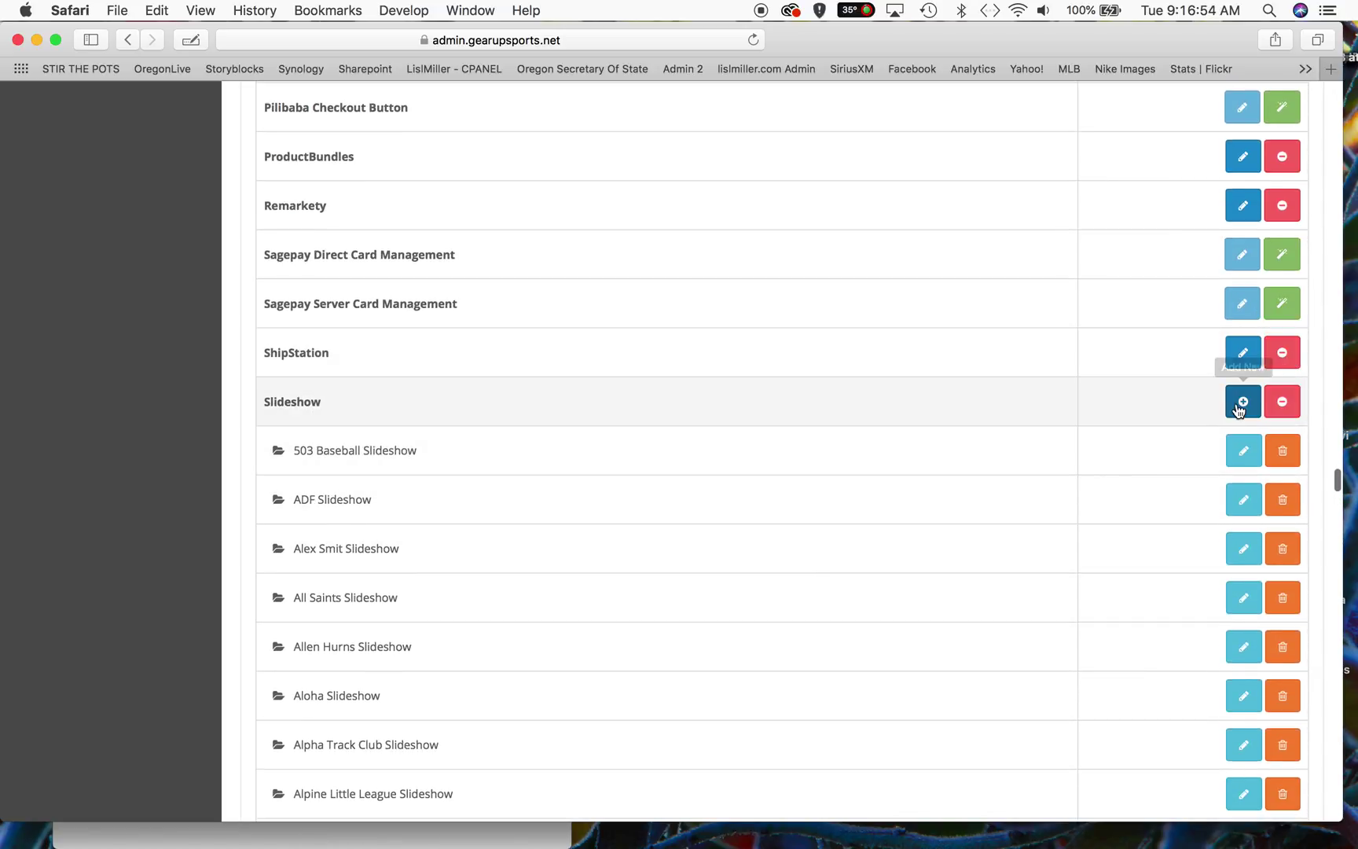
left_click(1244, 403)
Step: Name the slideshow module California Redfish and assign the California Redfish Banner to it
type("Calif")
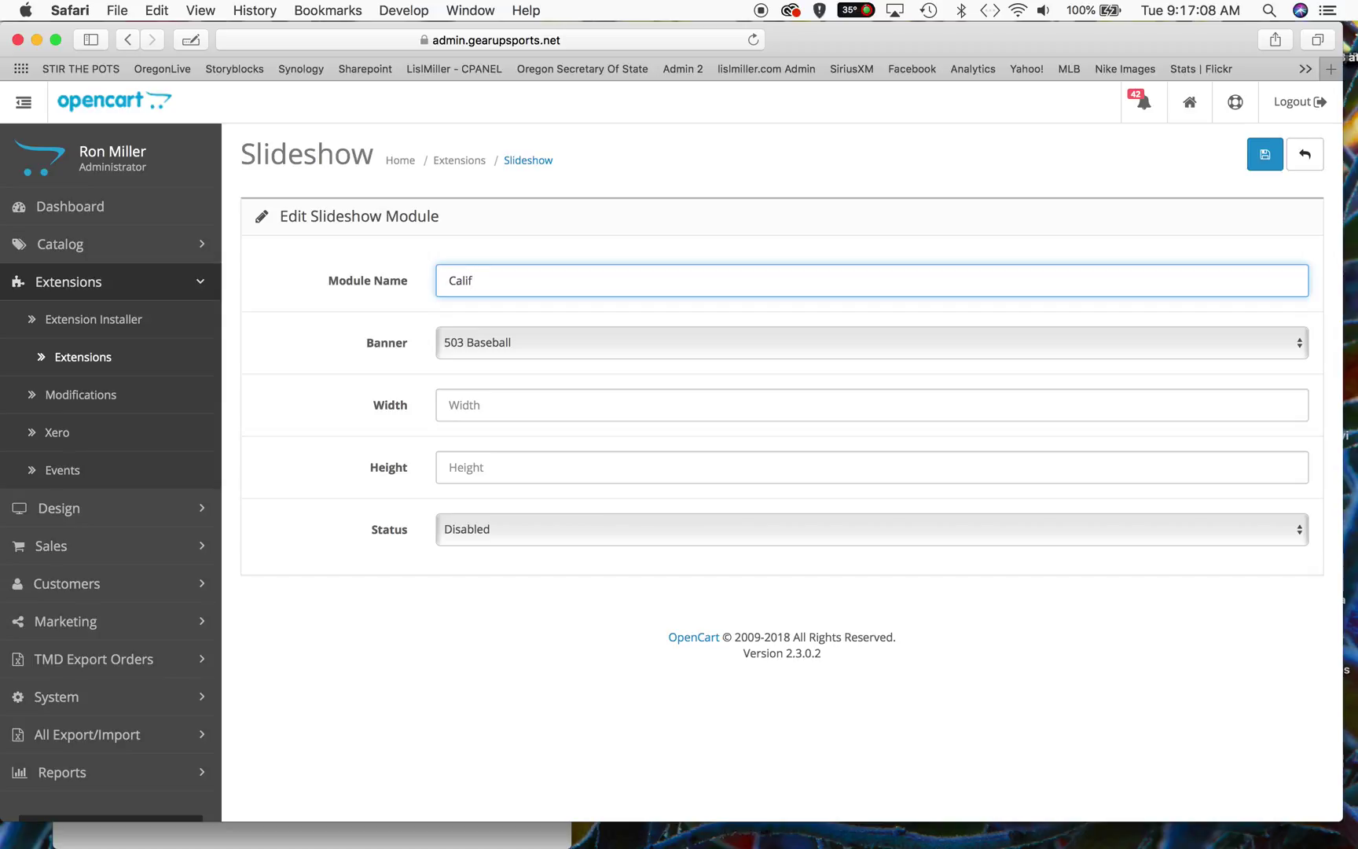
type("nia Redfish")
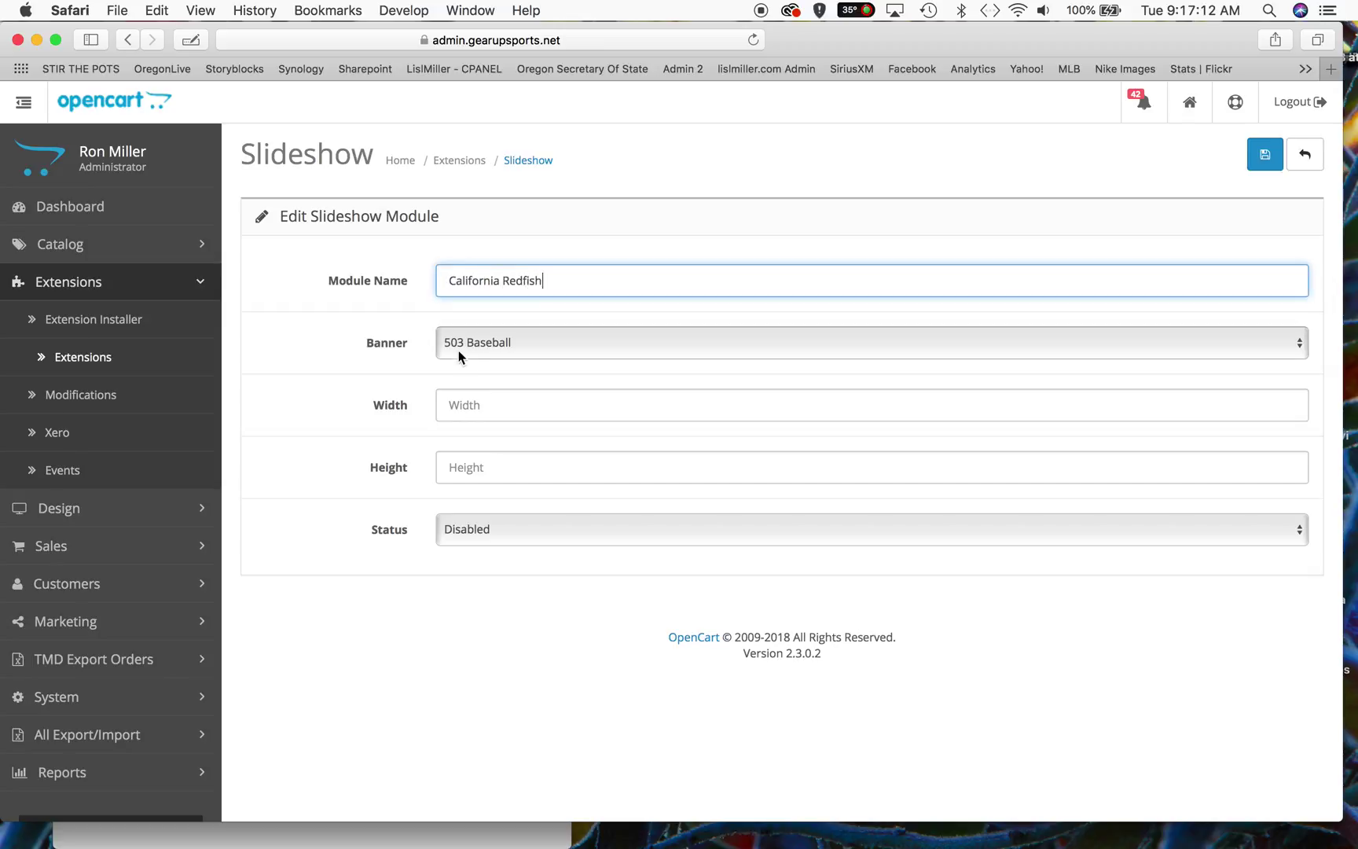
left_click(475, 338)
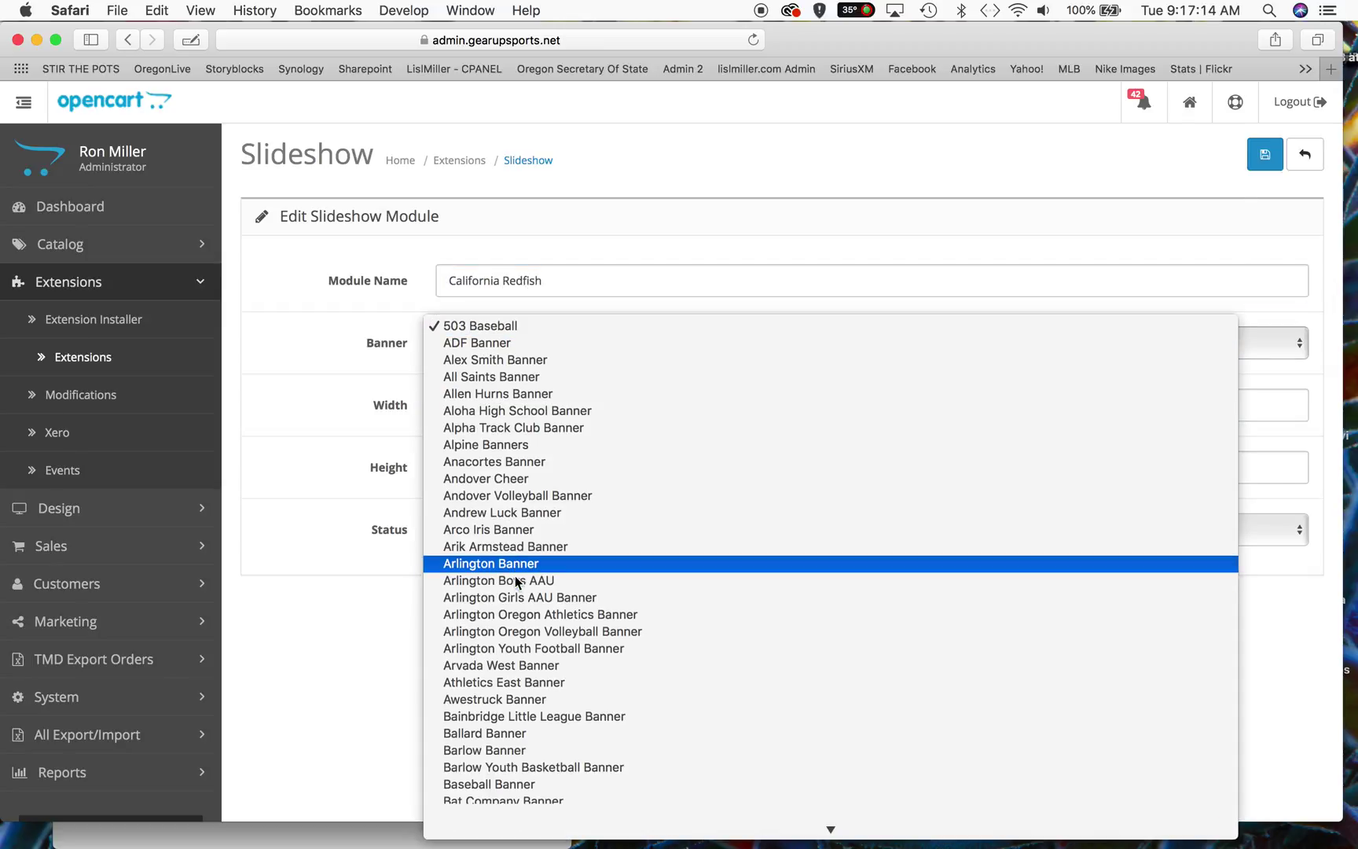
scroll(515, 583, "down", 15)
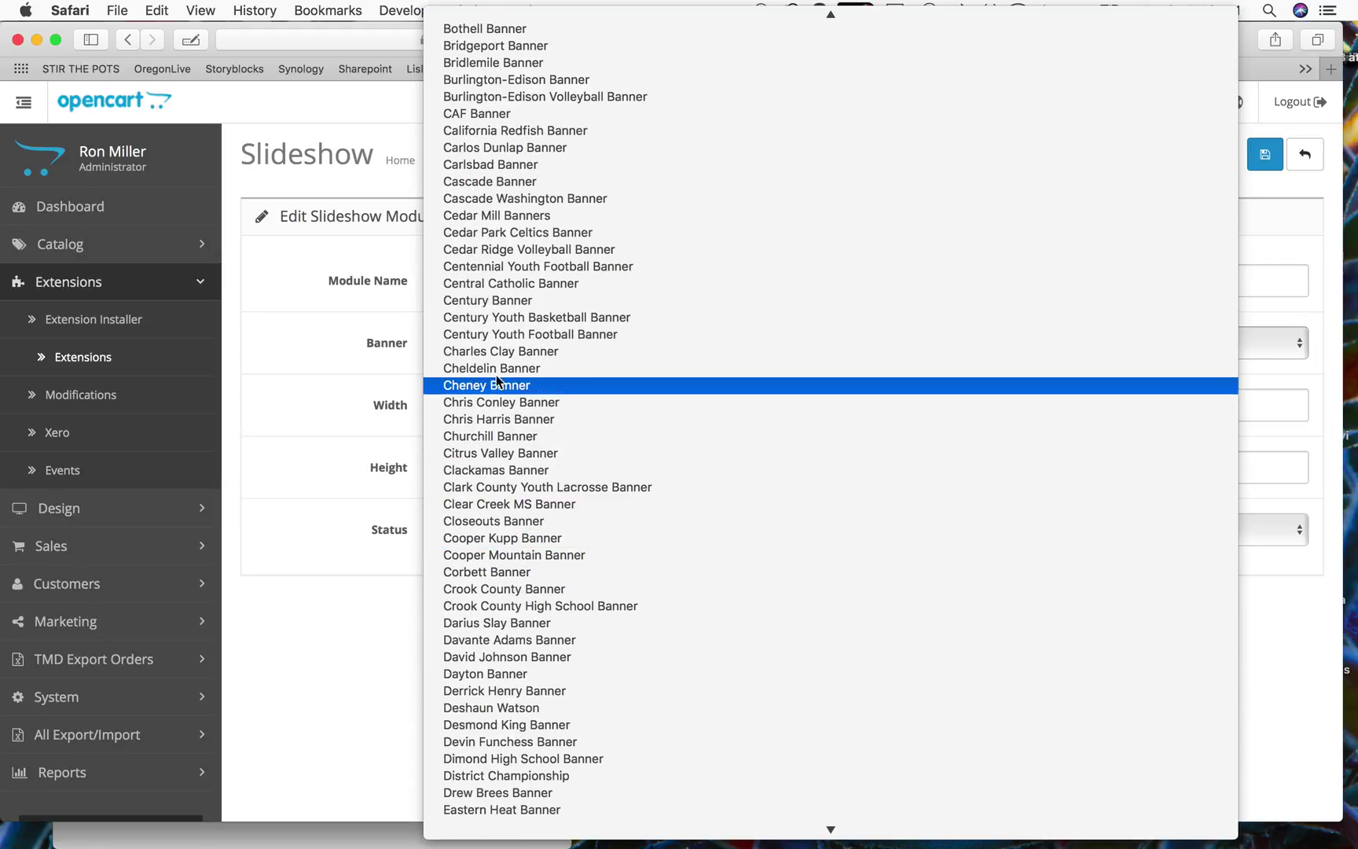
left_click(478, 129)
Step: Set the slideshow's width to 1600 and height to 475, enable it, and save the module
left_click(465, 410)
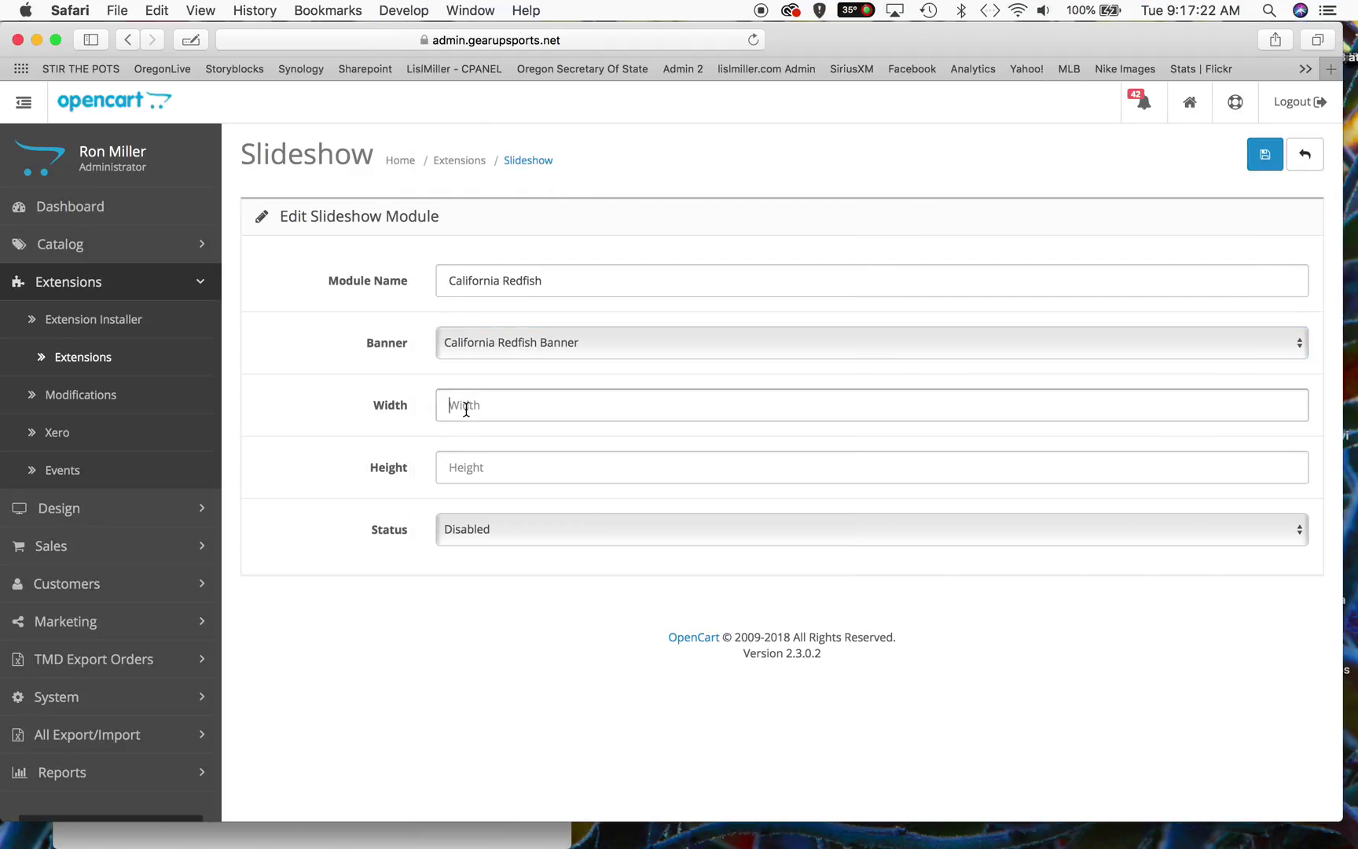
type("1600")
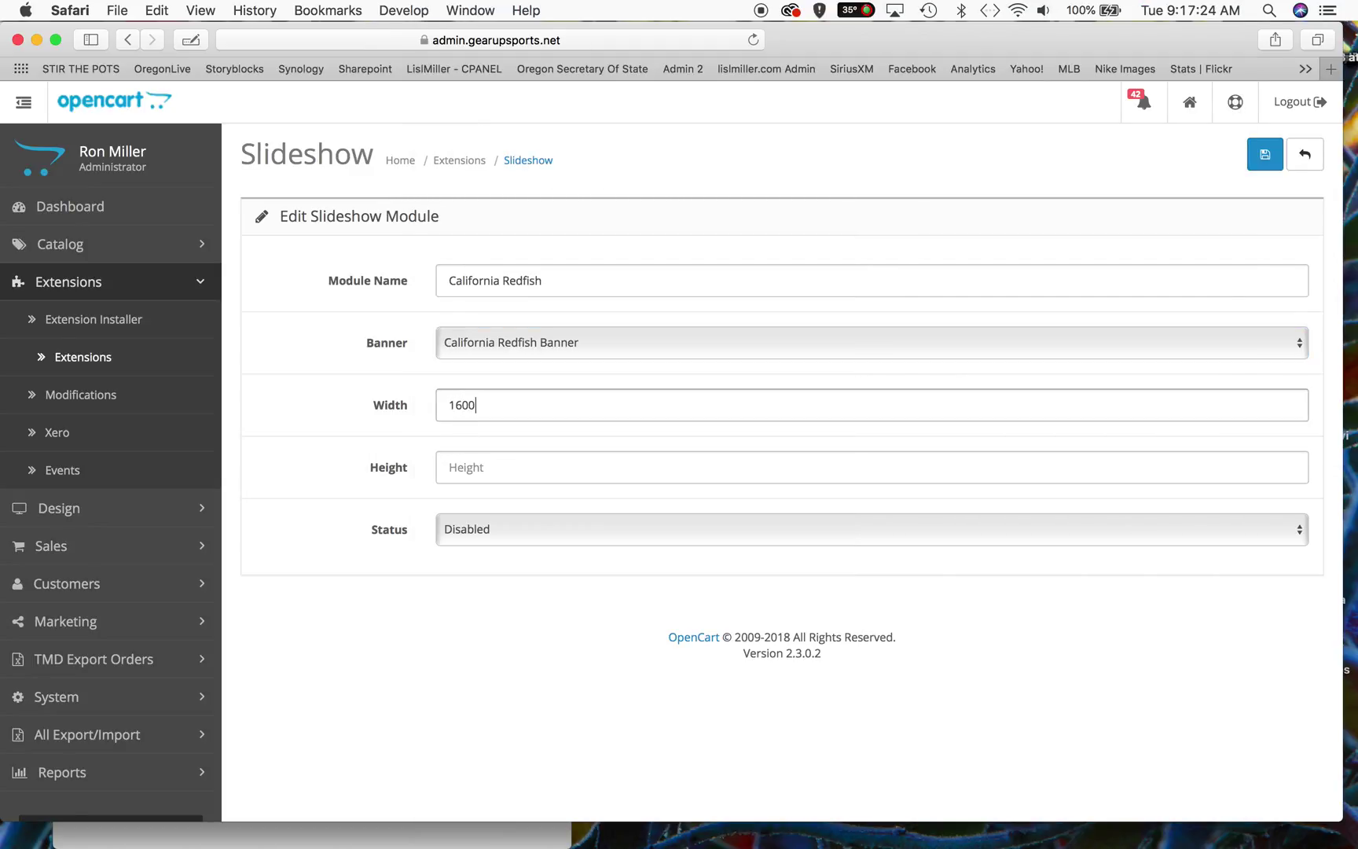
left_click(473, 470)
type("475")
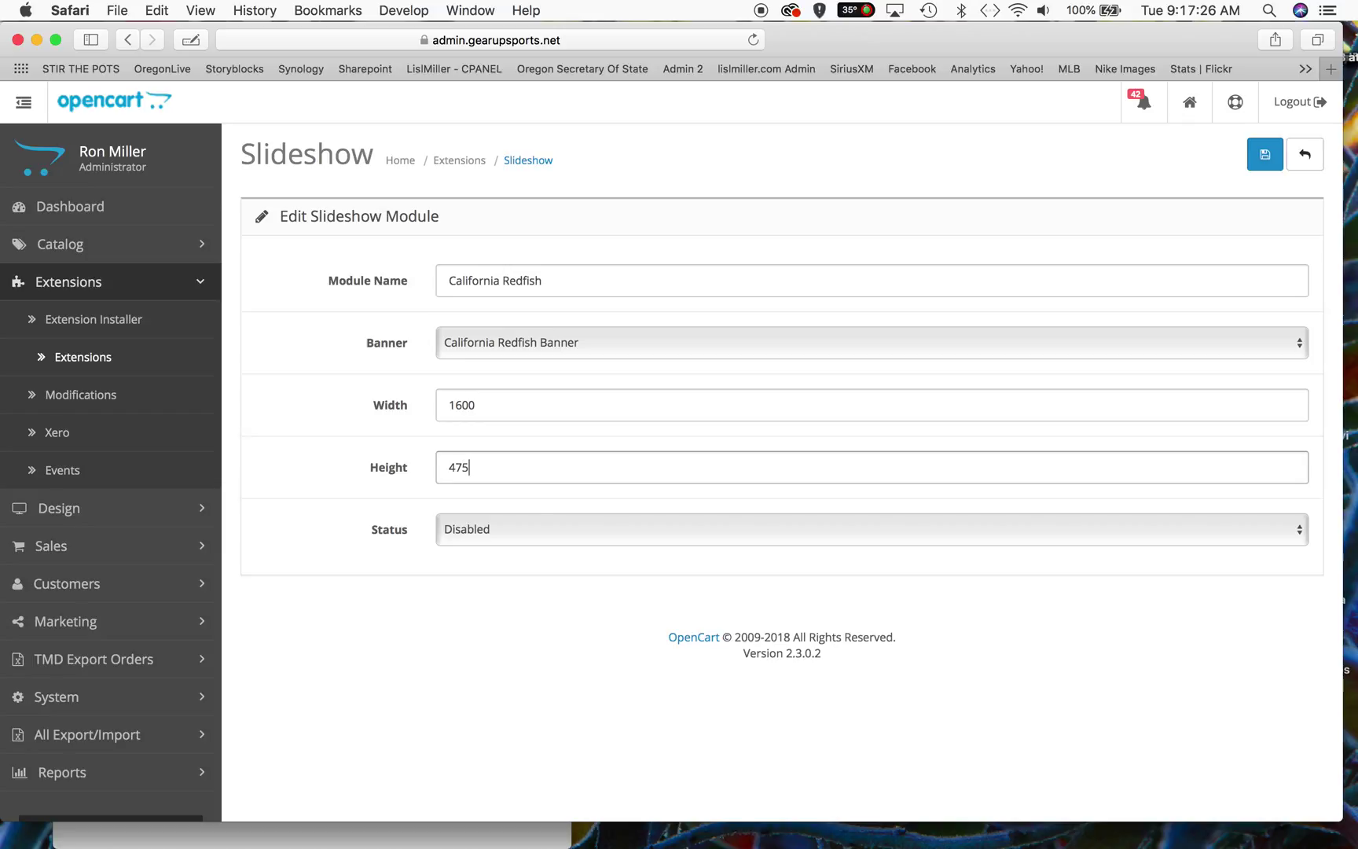
left_click(488, 528)
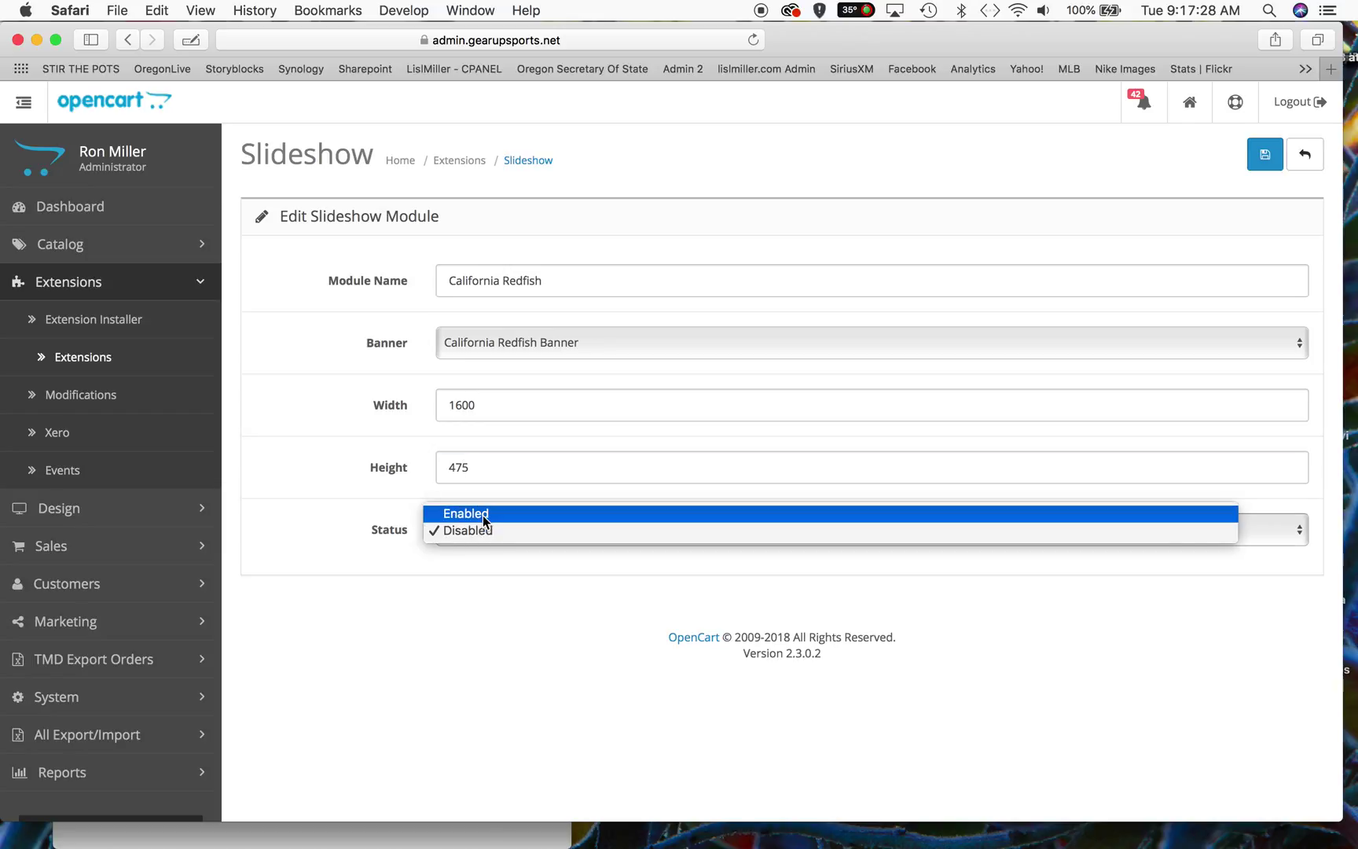
left_click(483, 515)
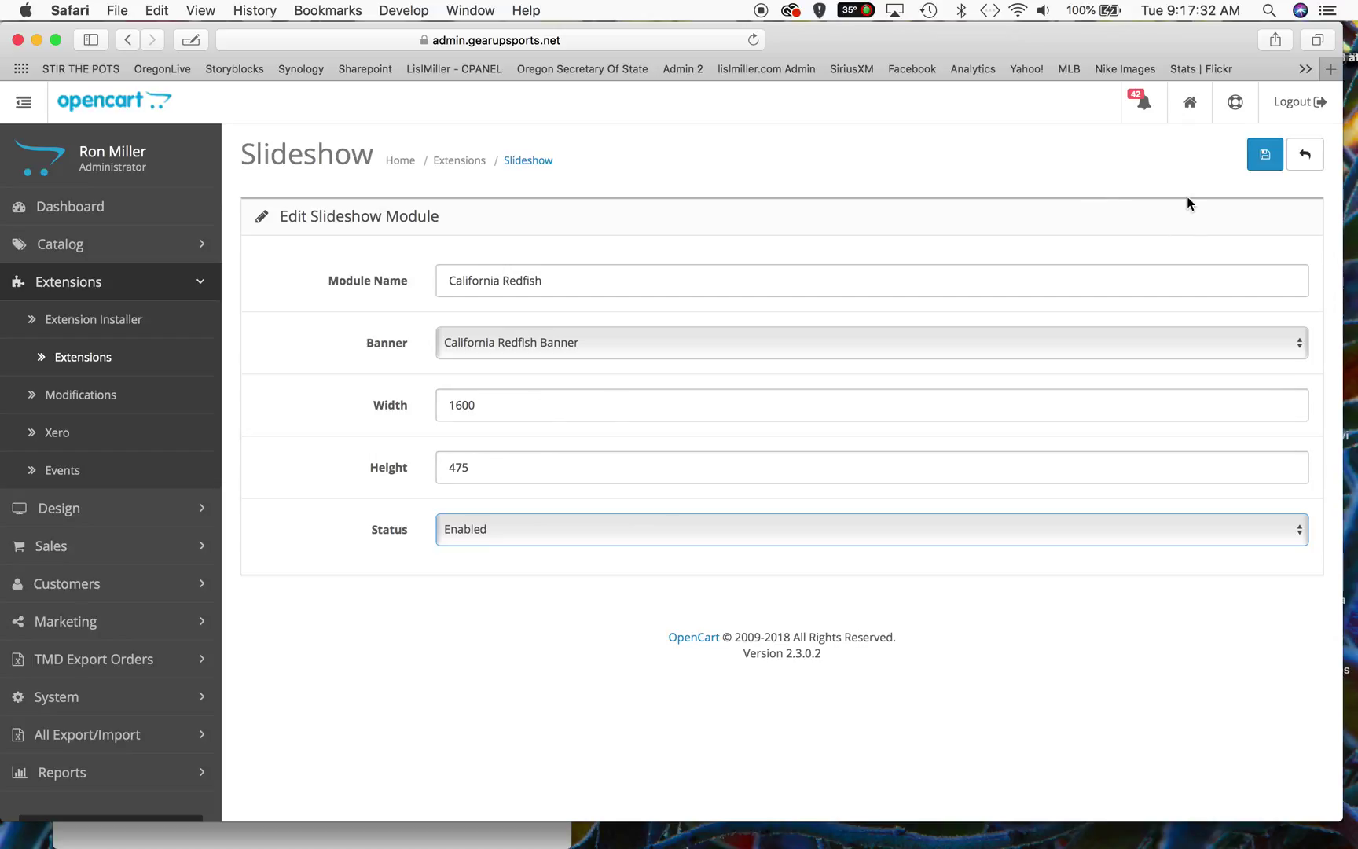
left_click(1264, 154)
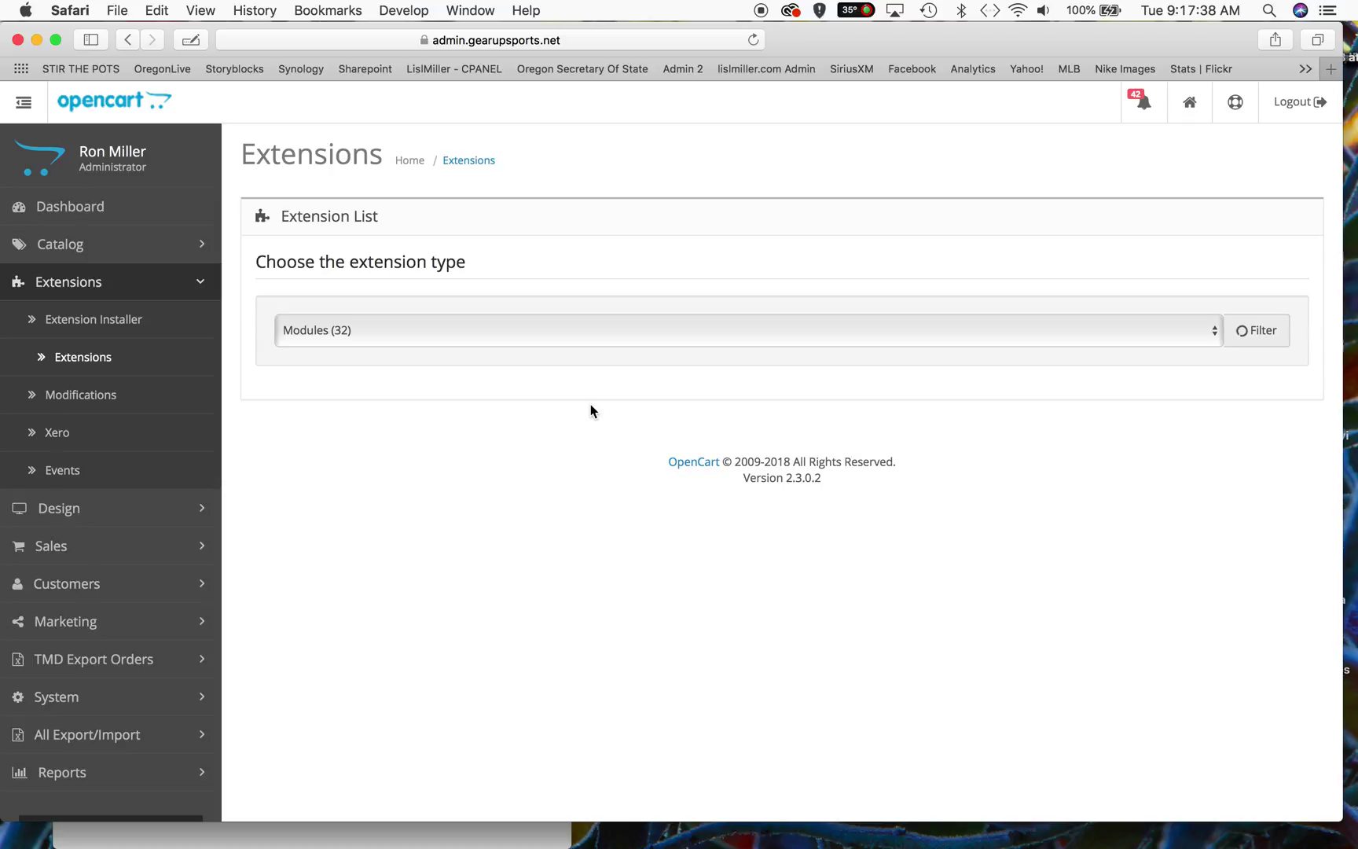
Step: Look through the HTML Content modules in the Modules list, and return to the start of the list
scroll(590, 403, "down", 15)
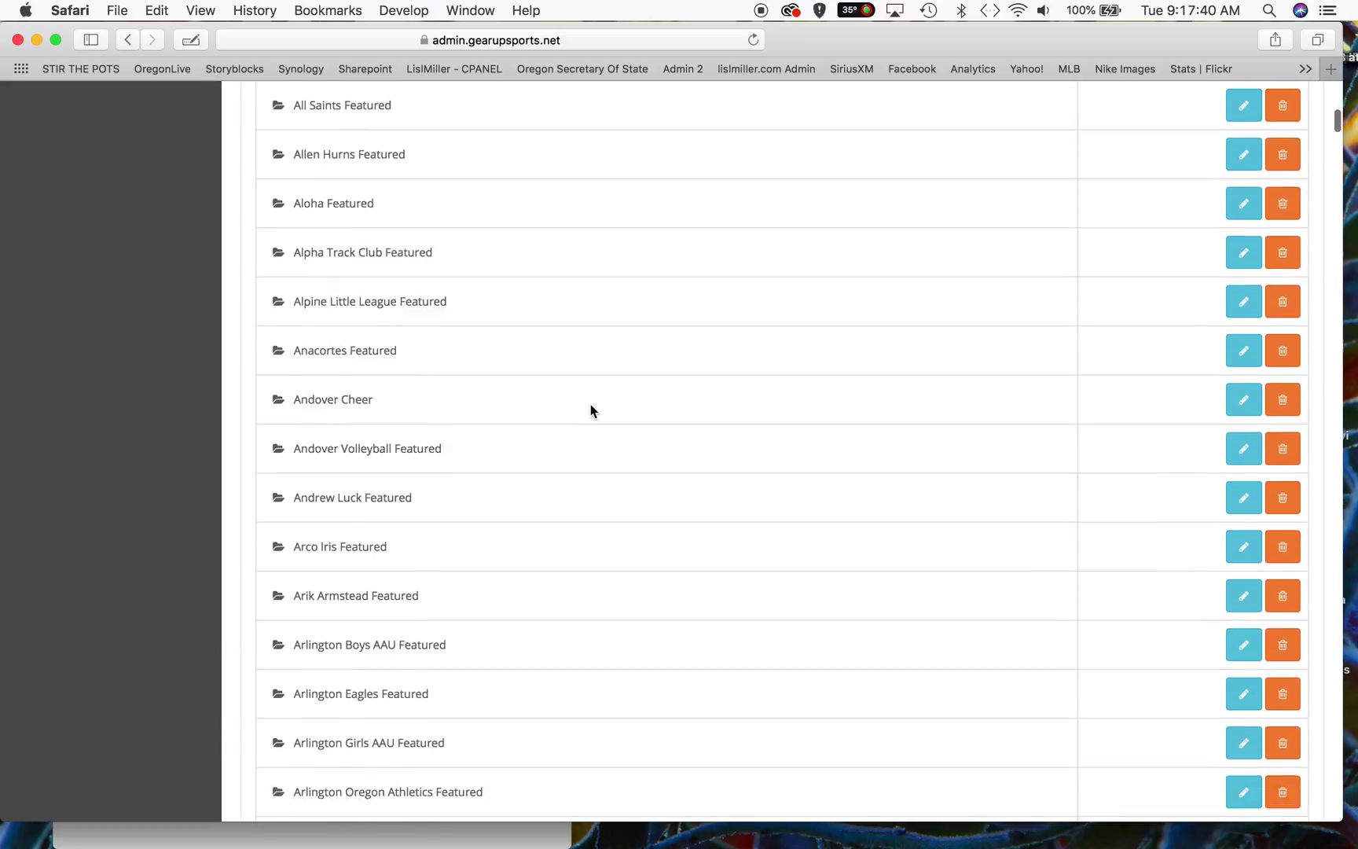
scroll(590, 404, "down", 20)
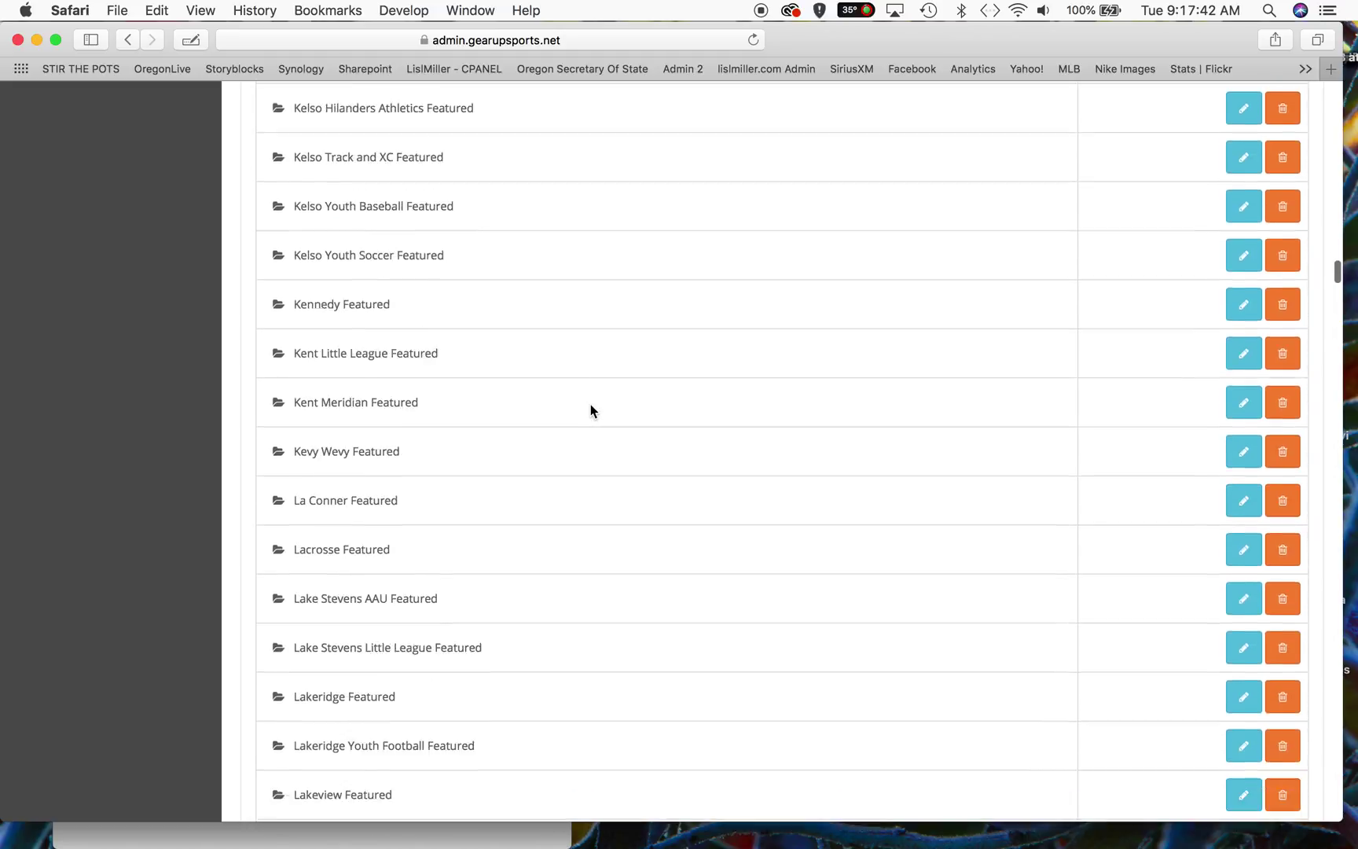
scroll(590, 410, "down", 20)
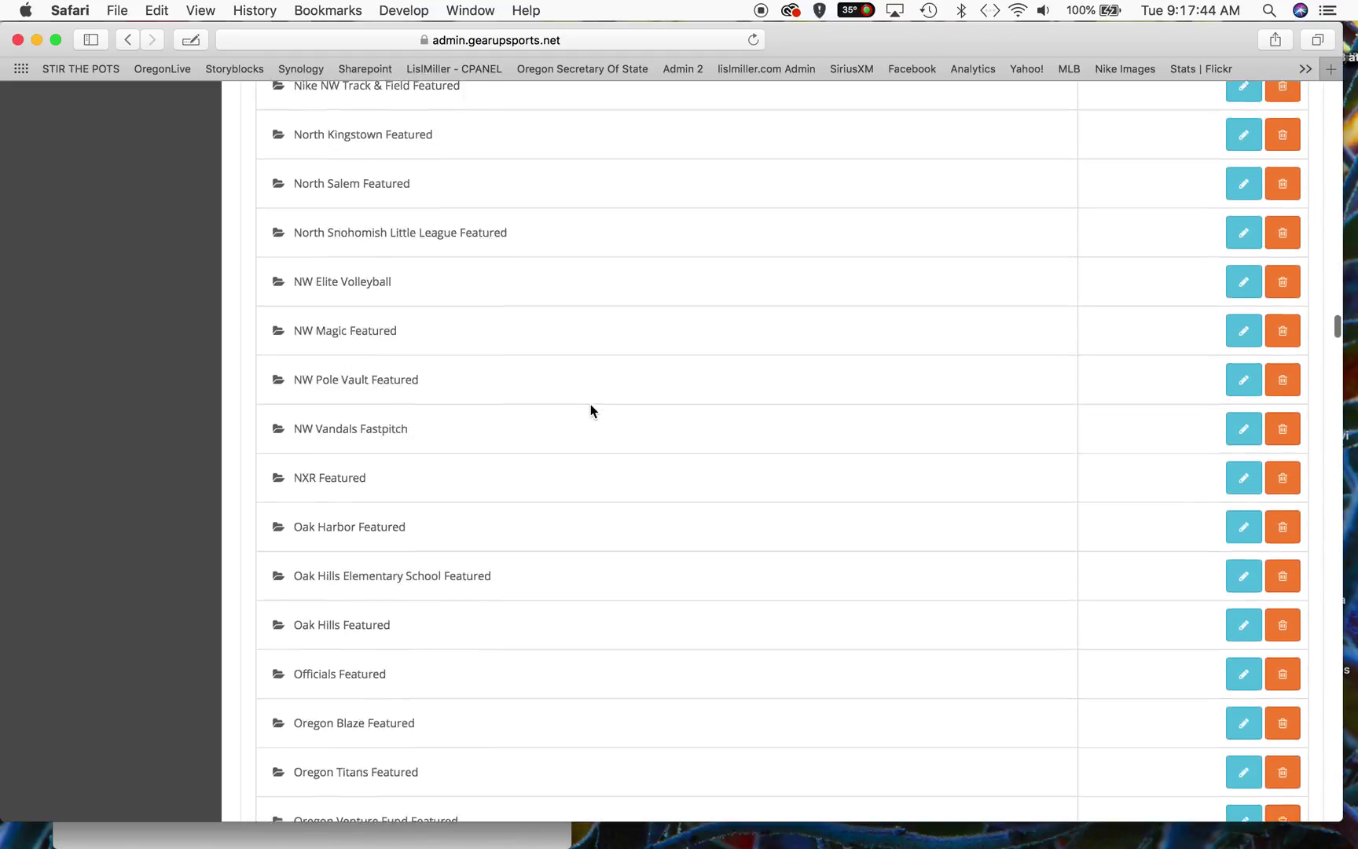
scroll(590, 409, "down", 20)
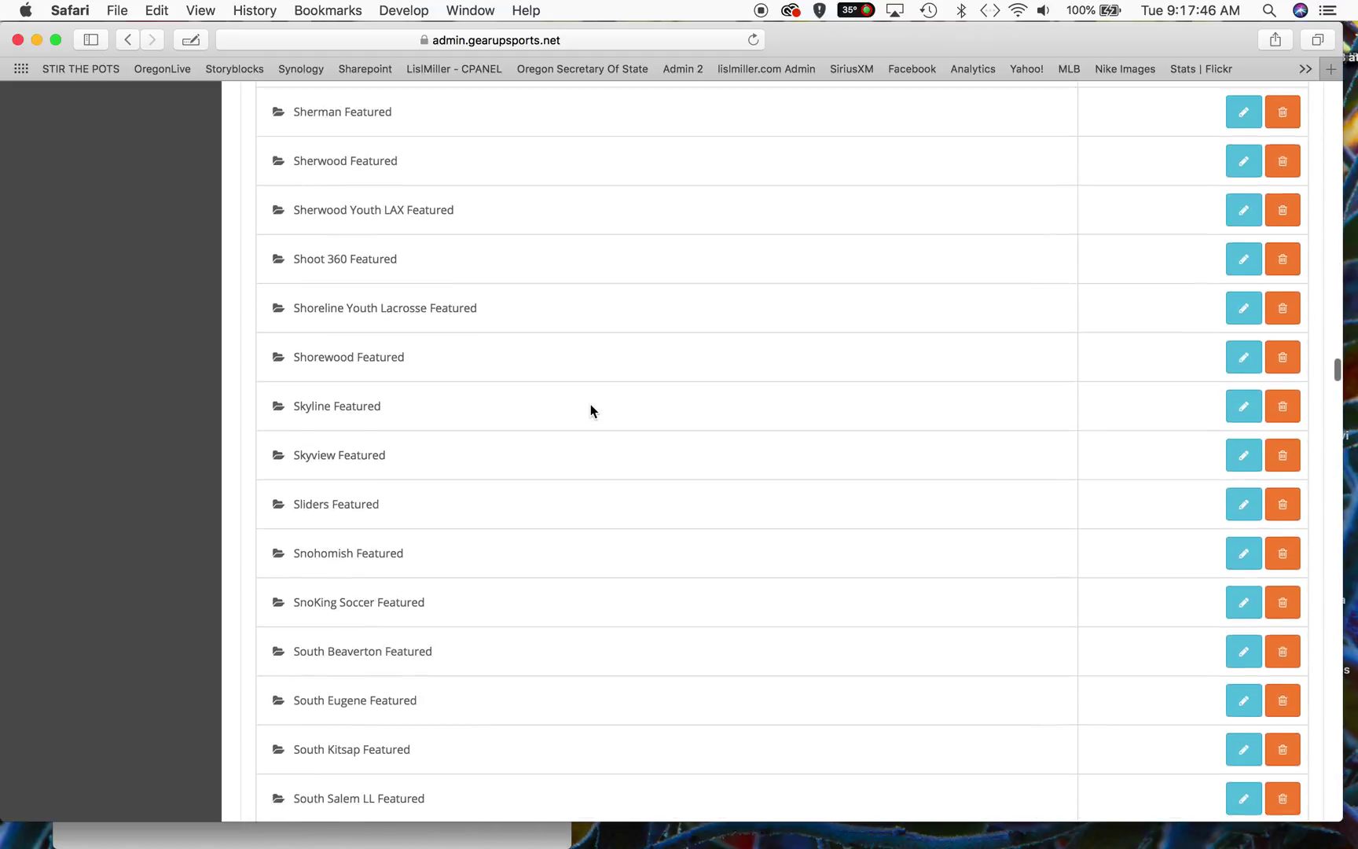
scroll(590, 409, "down", 20)
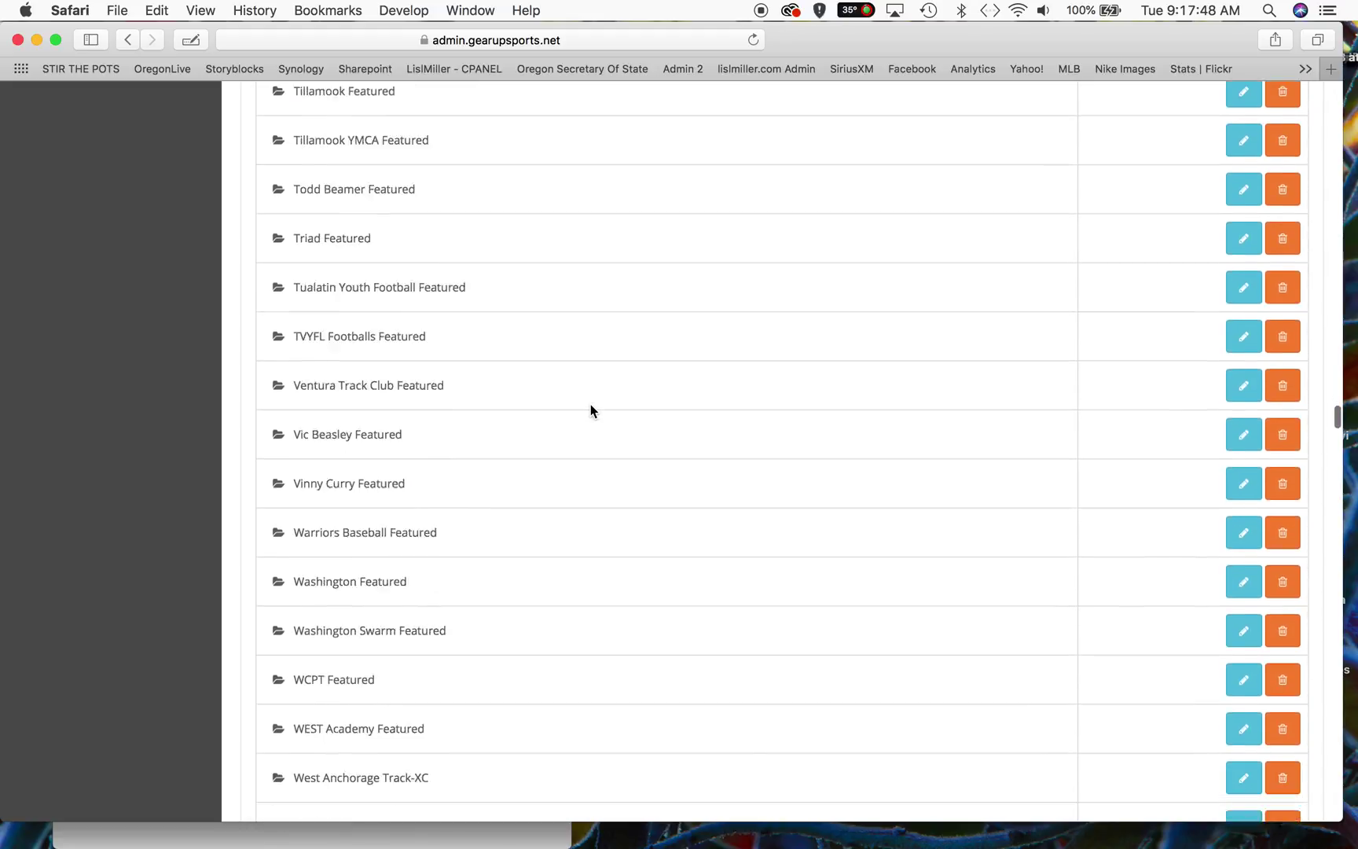
scroll(590, 409, "down", 20)
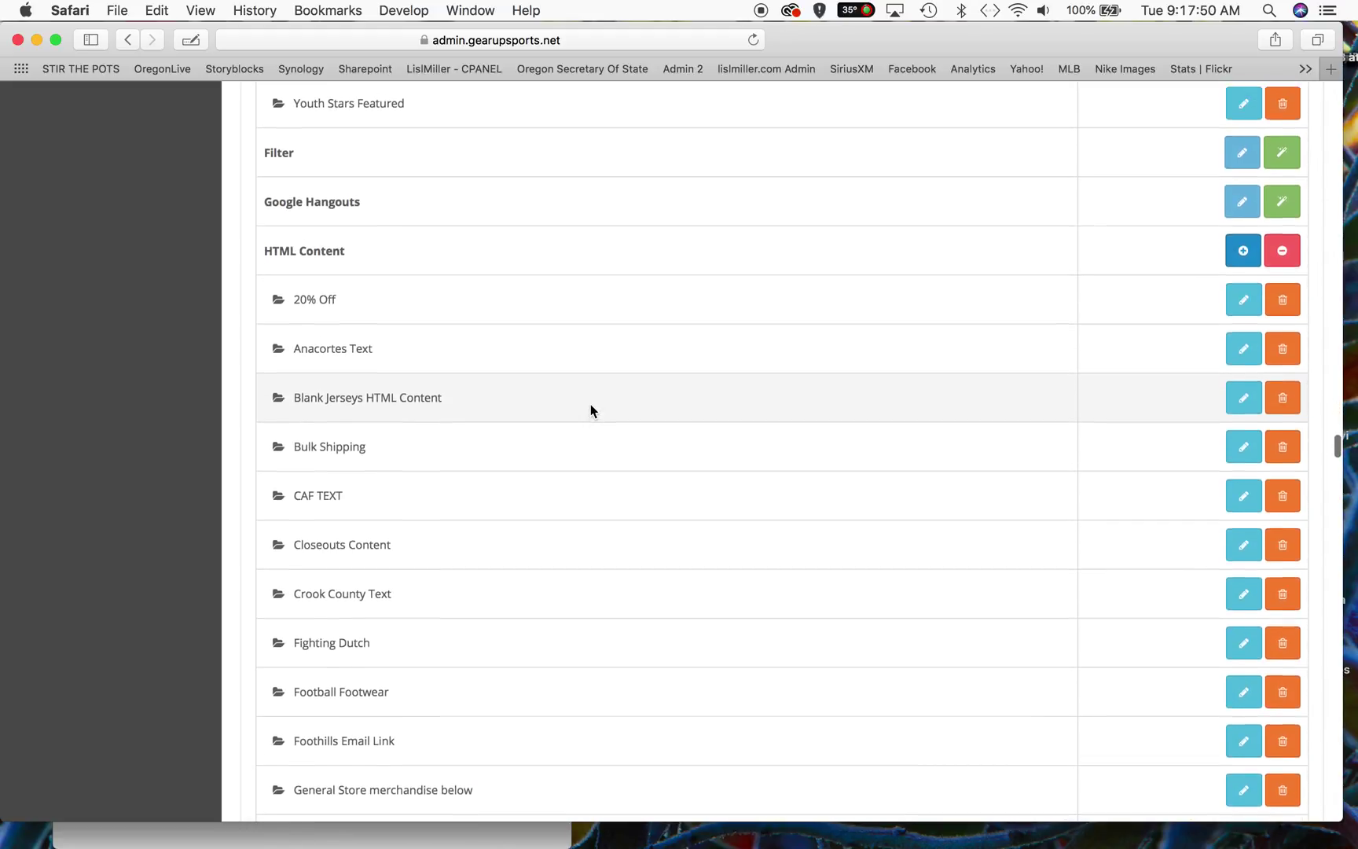
scroll(590, 410, "down", 3)
scroll(590, 410, "up", 6)
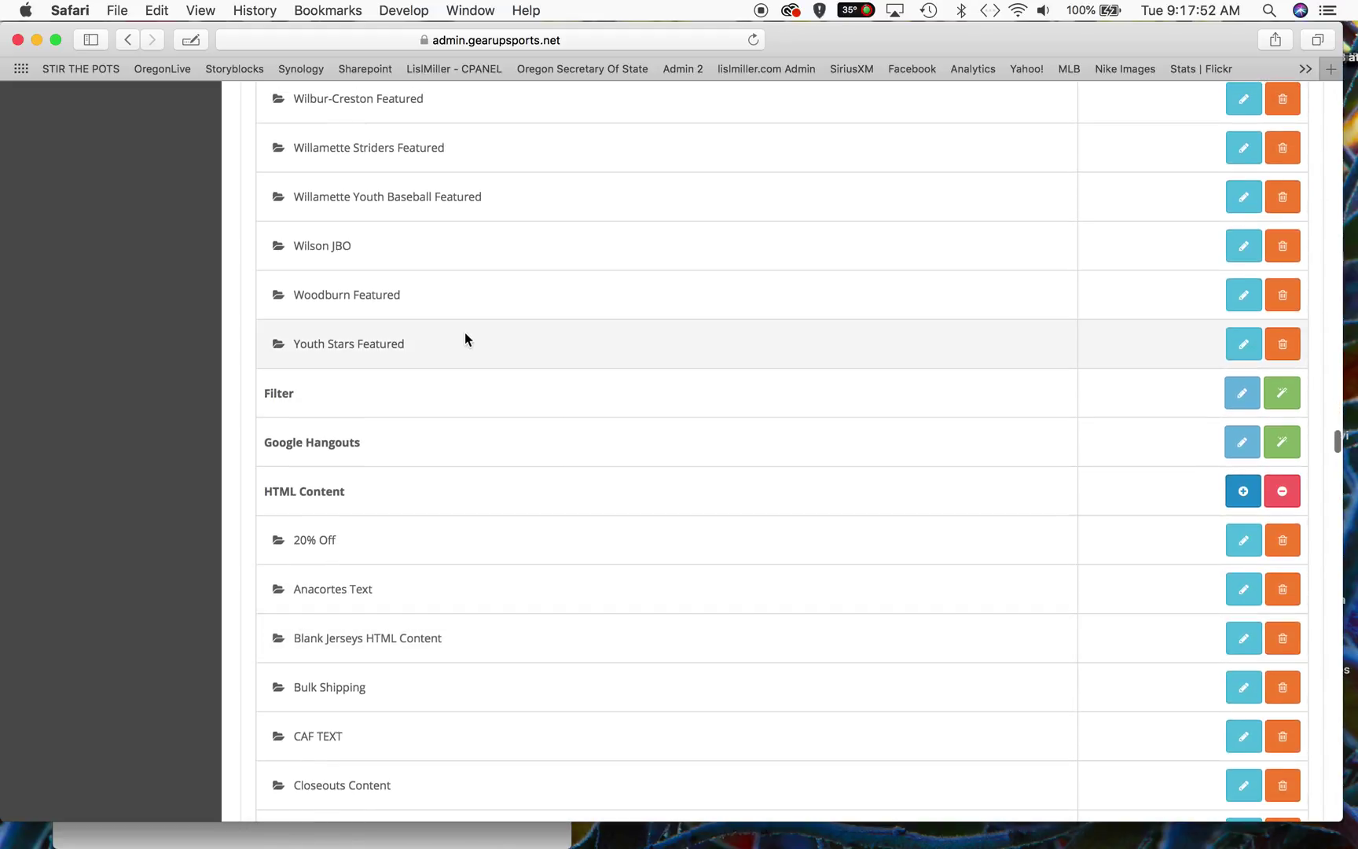
scroll(471, 534, "down", 7)
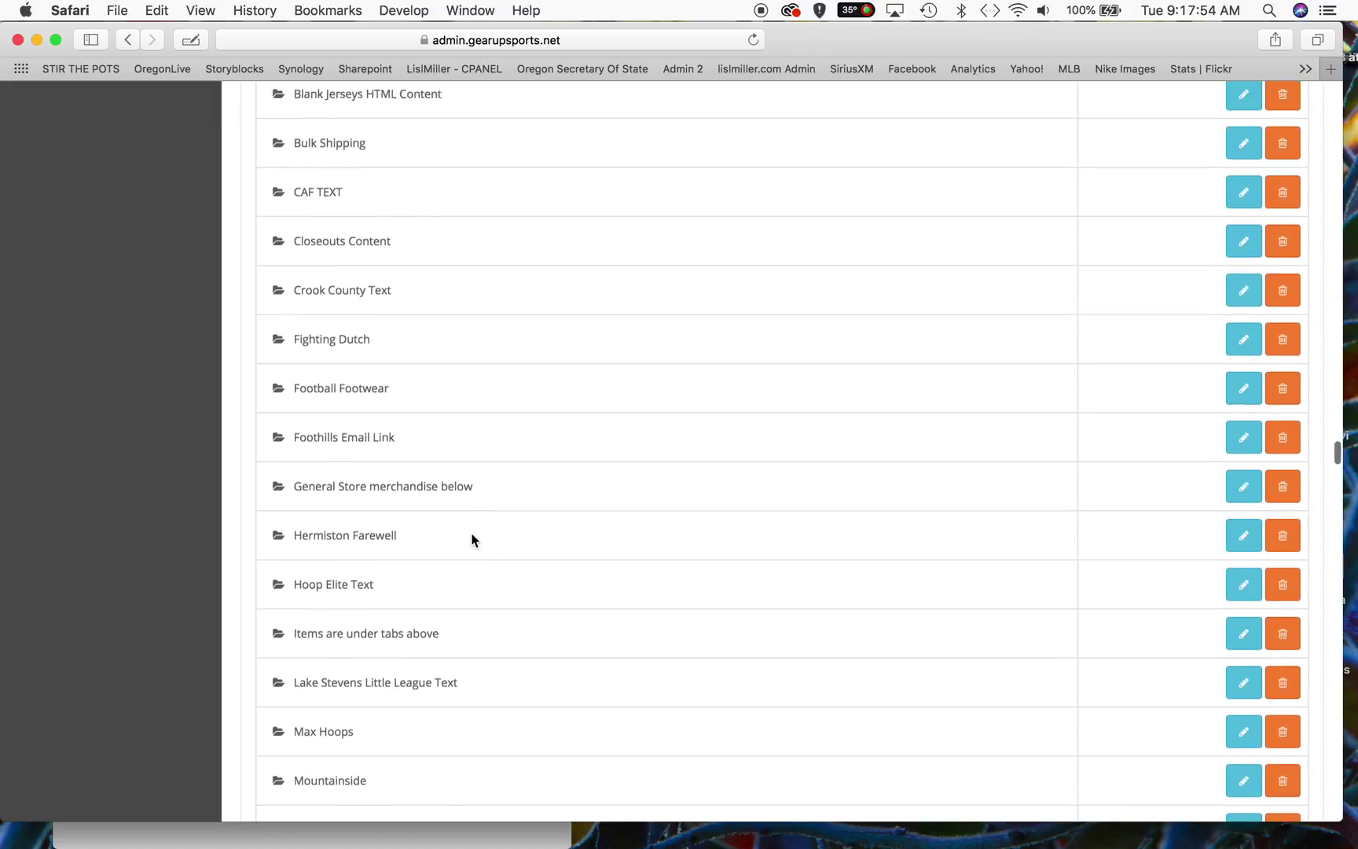
scroll(471, 534, "up", 5)
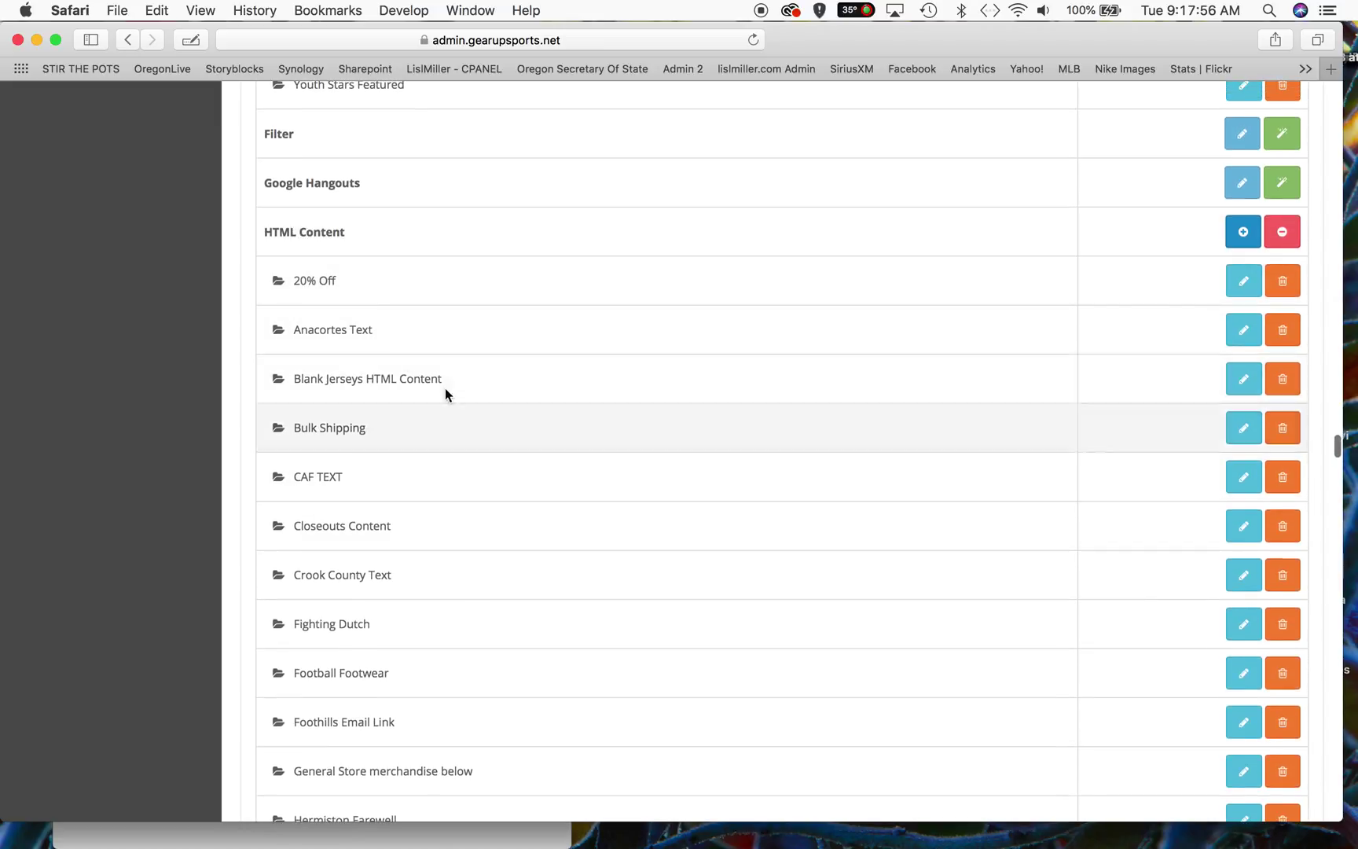
scroll(440, 351, "down", 7)
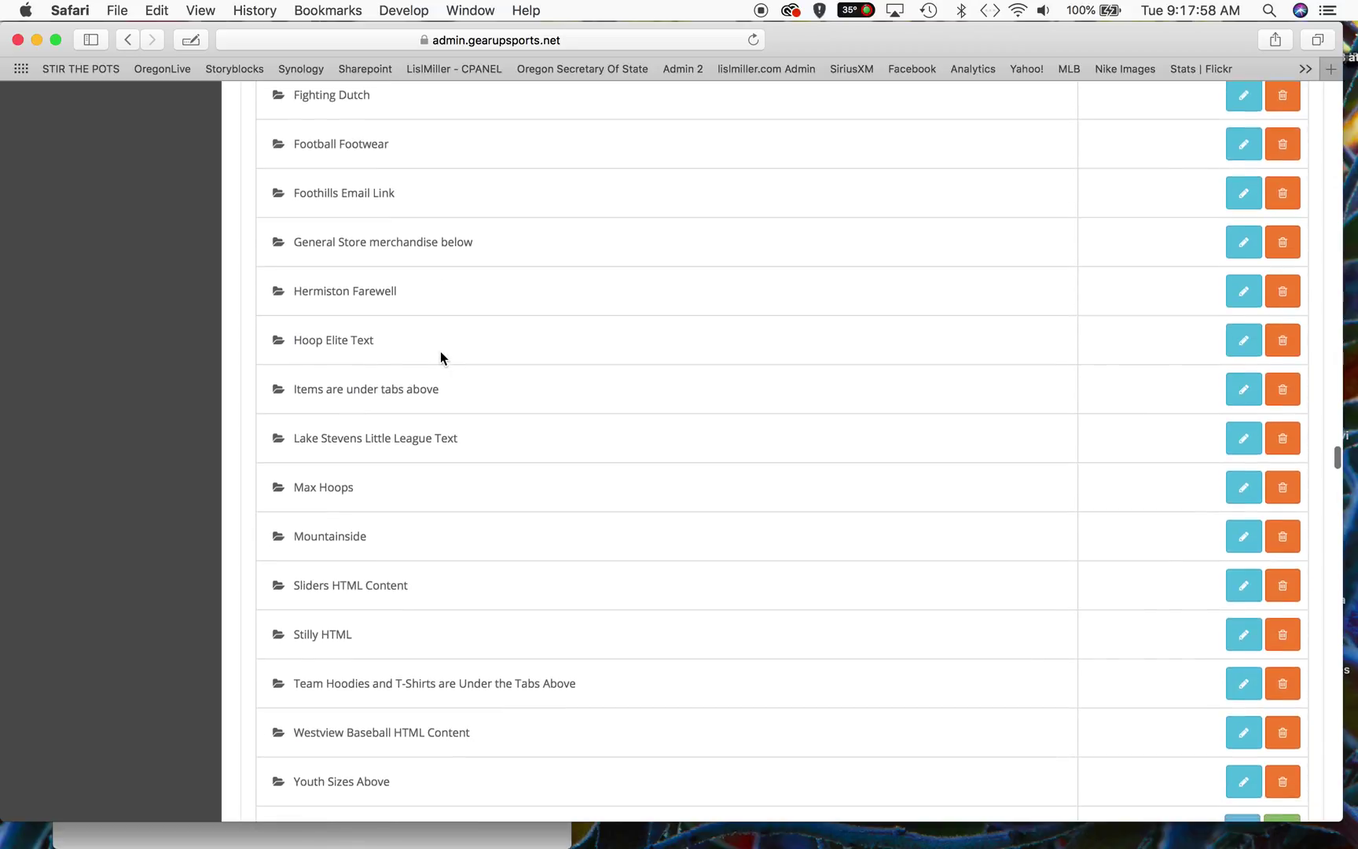
scroll(440, 355, "down", 3)
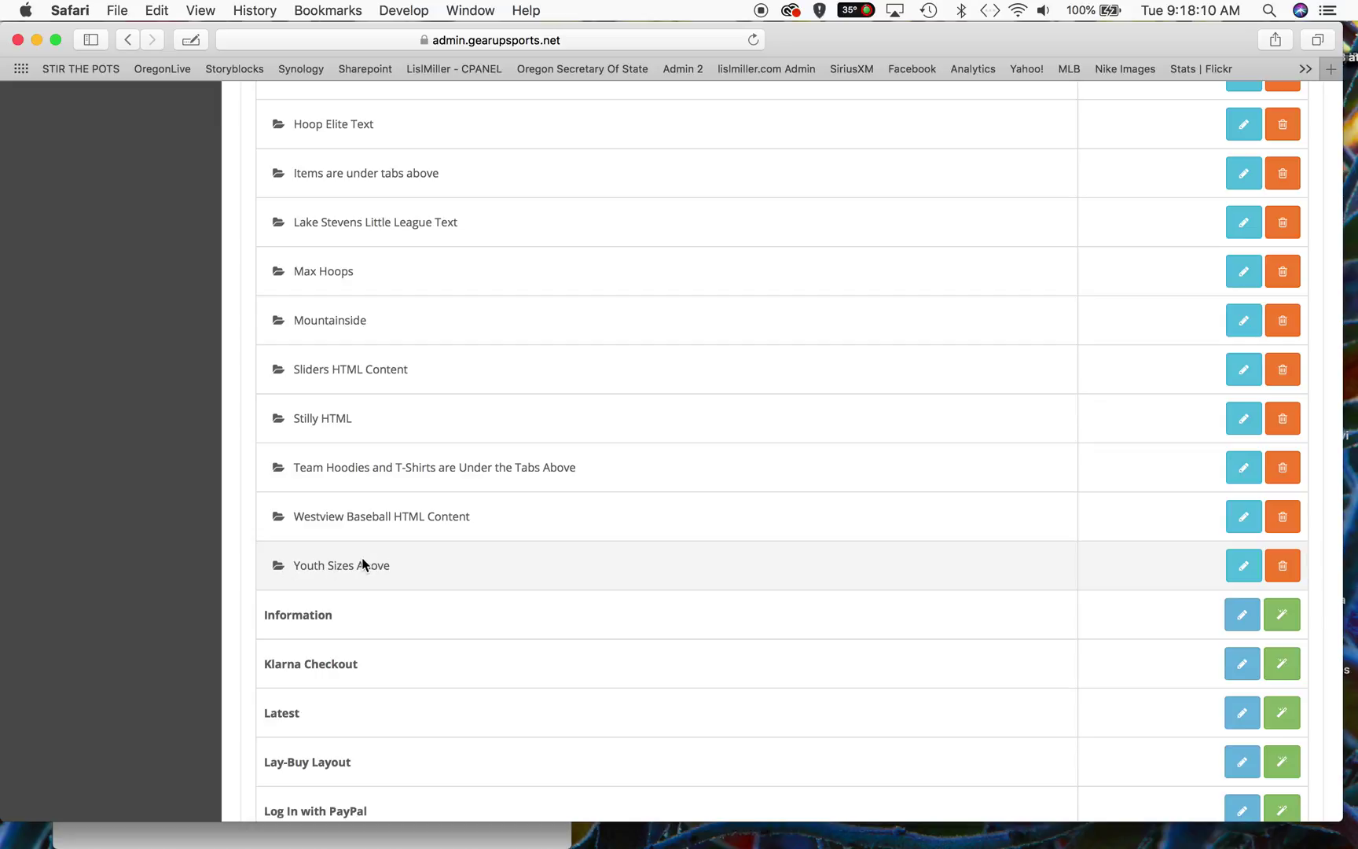
scroll(332, 536, "up", 10)
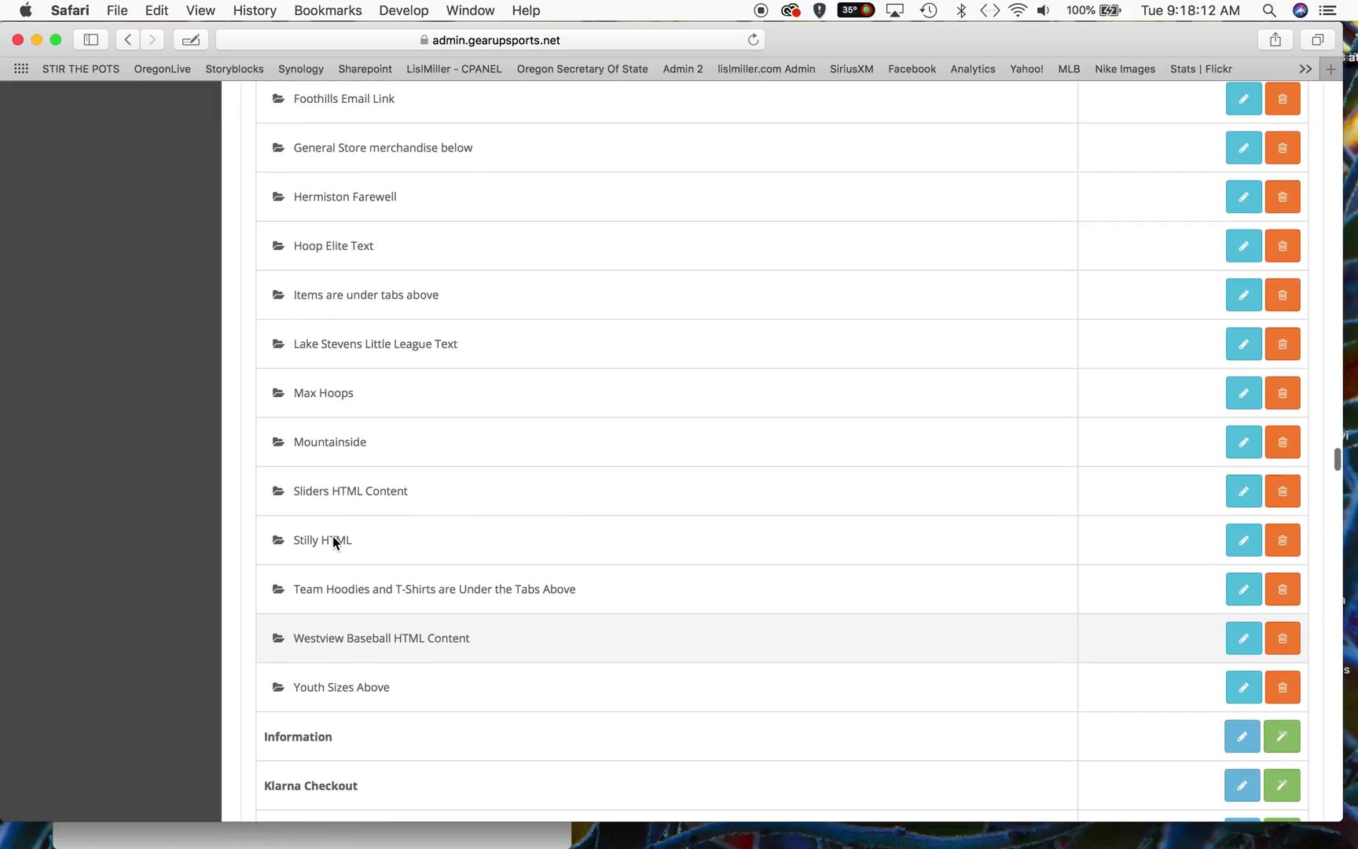
scroll(333, 536, "down", 20)
scroll(209, 400, "up", 20)
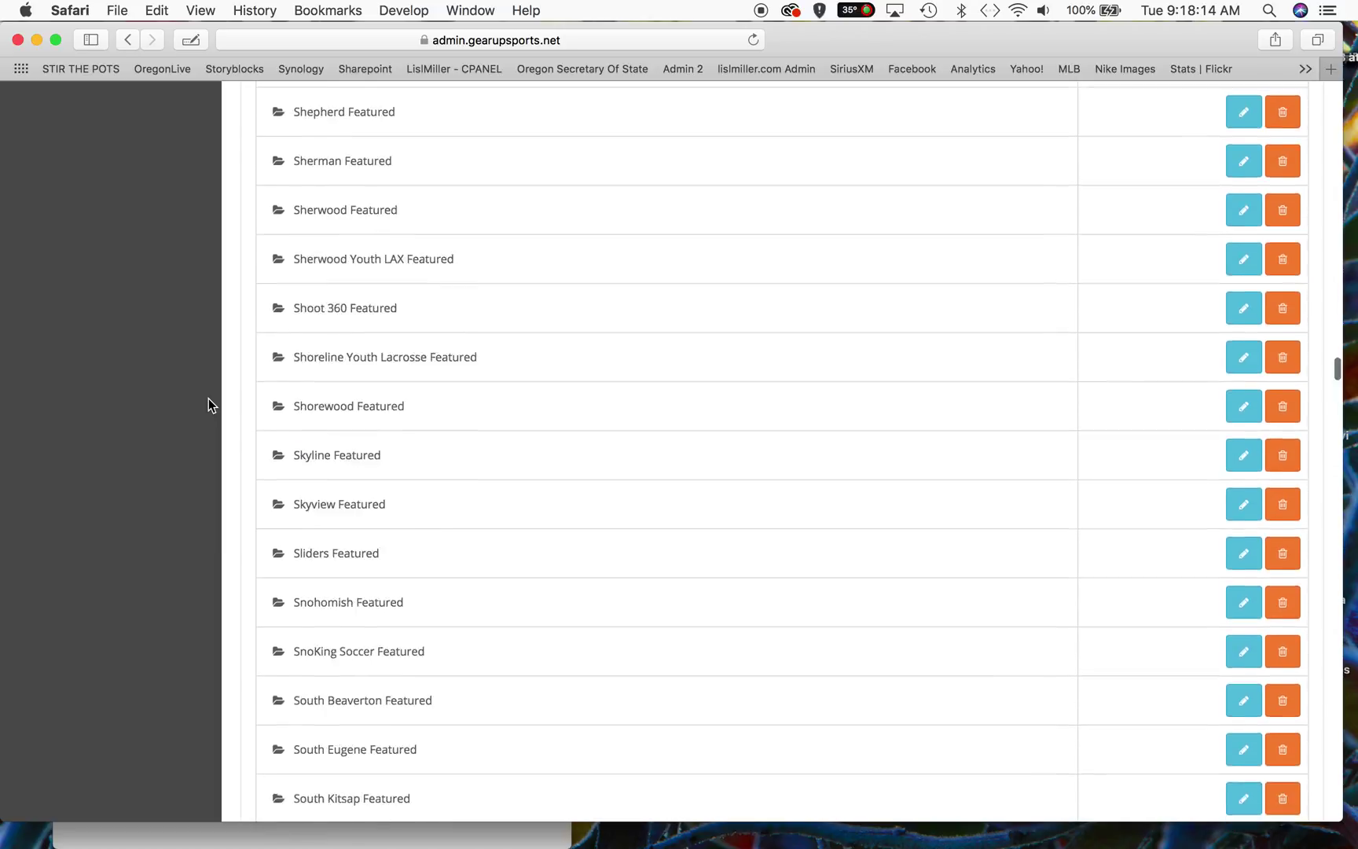
key("Return")
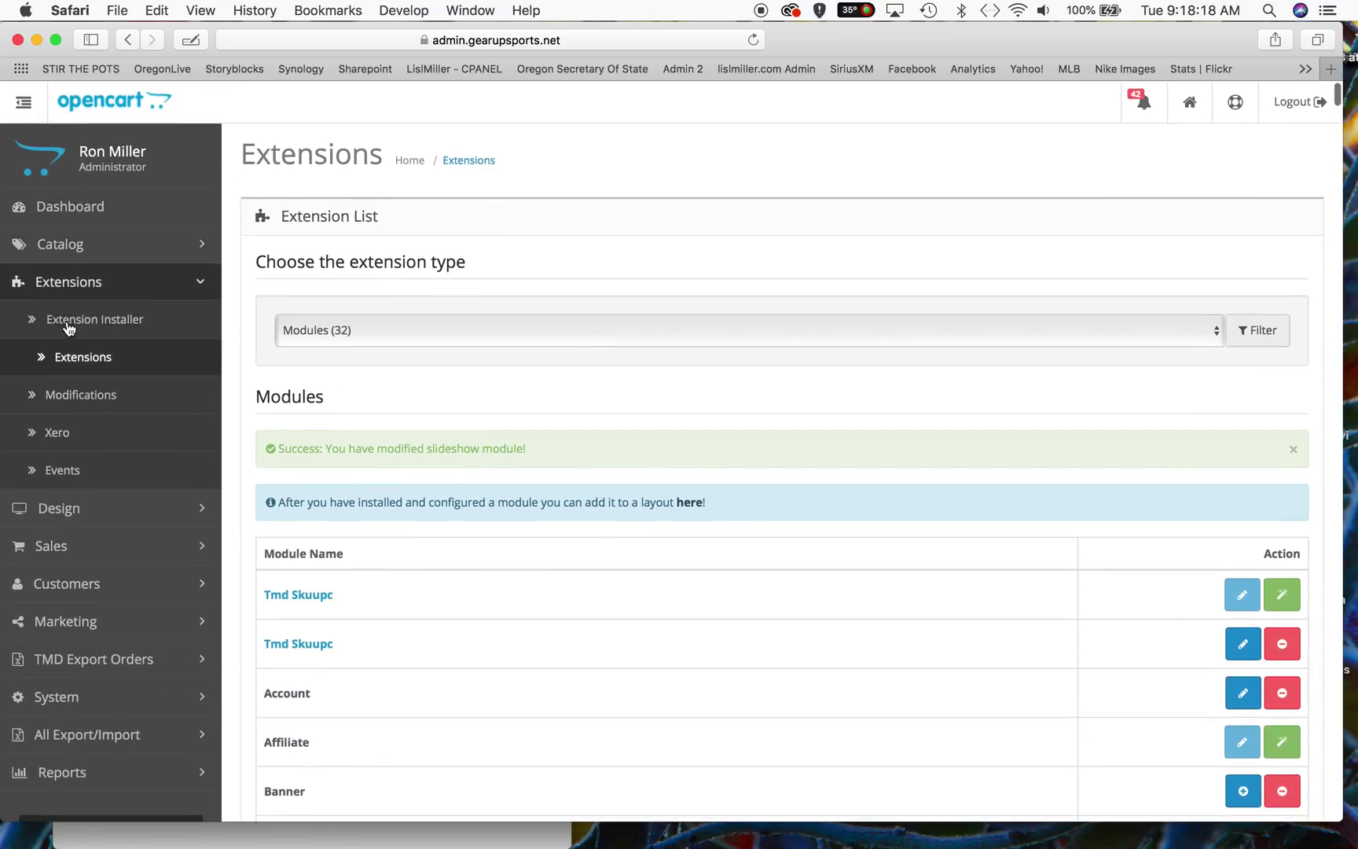
Step: Go to the last page of the catalog's category list and open the Youth Sizes category for editing
left_click(72, 249)
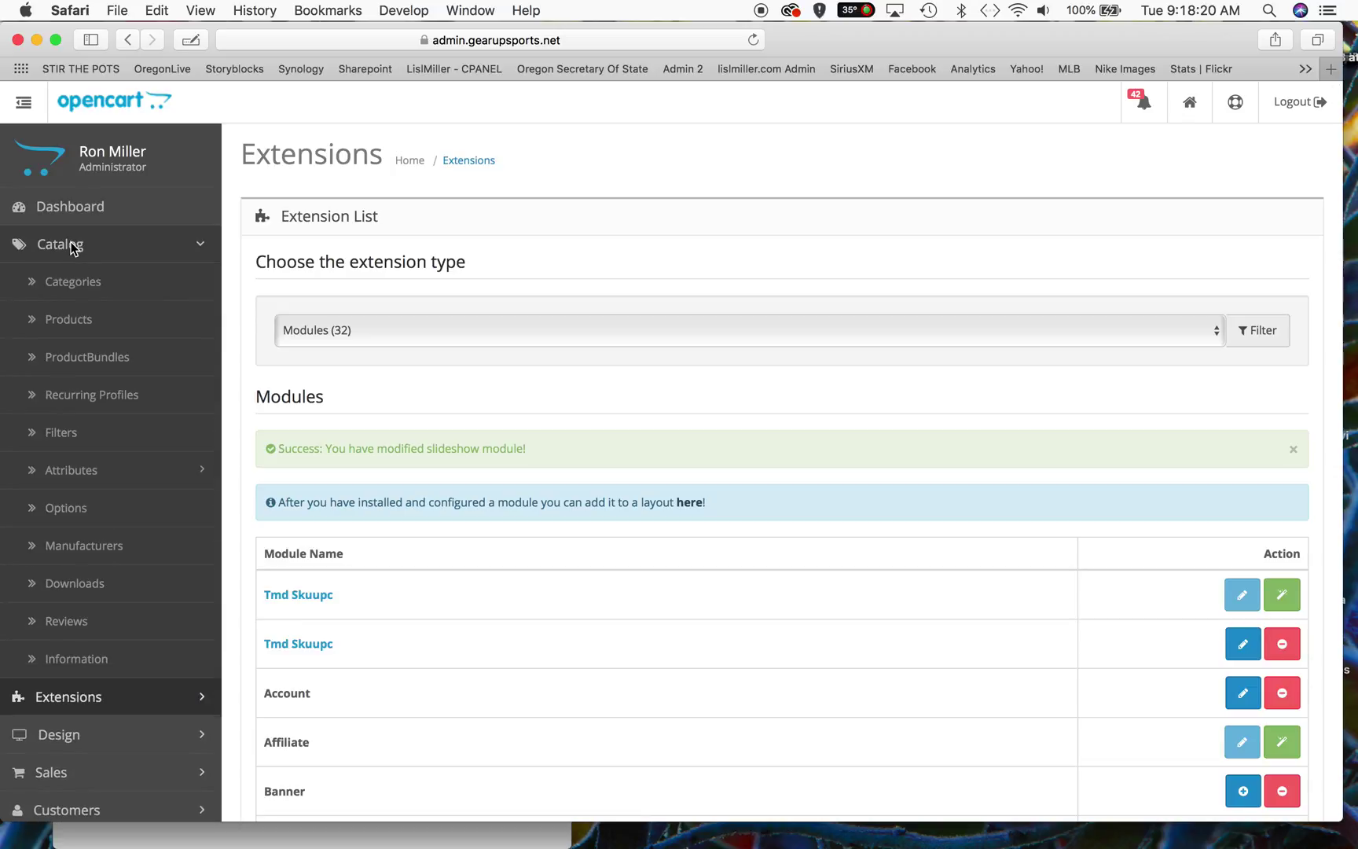
left_click(78, 287)
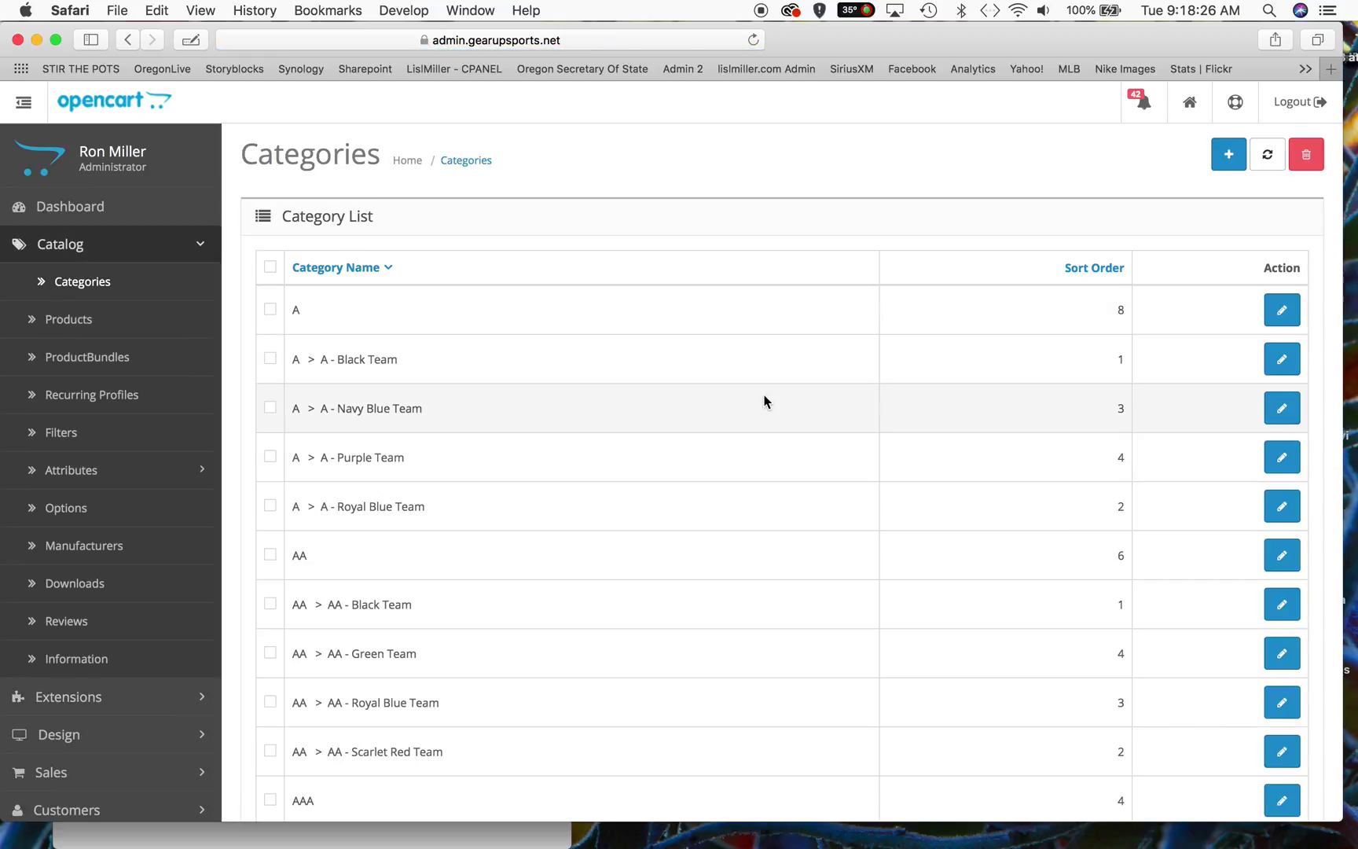
scroll(763, 397, "down", 10)
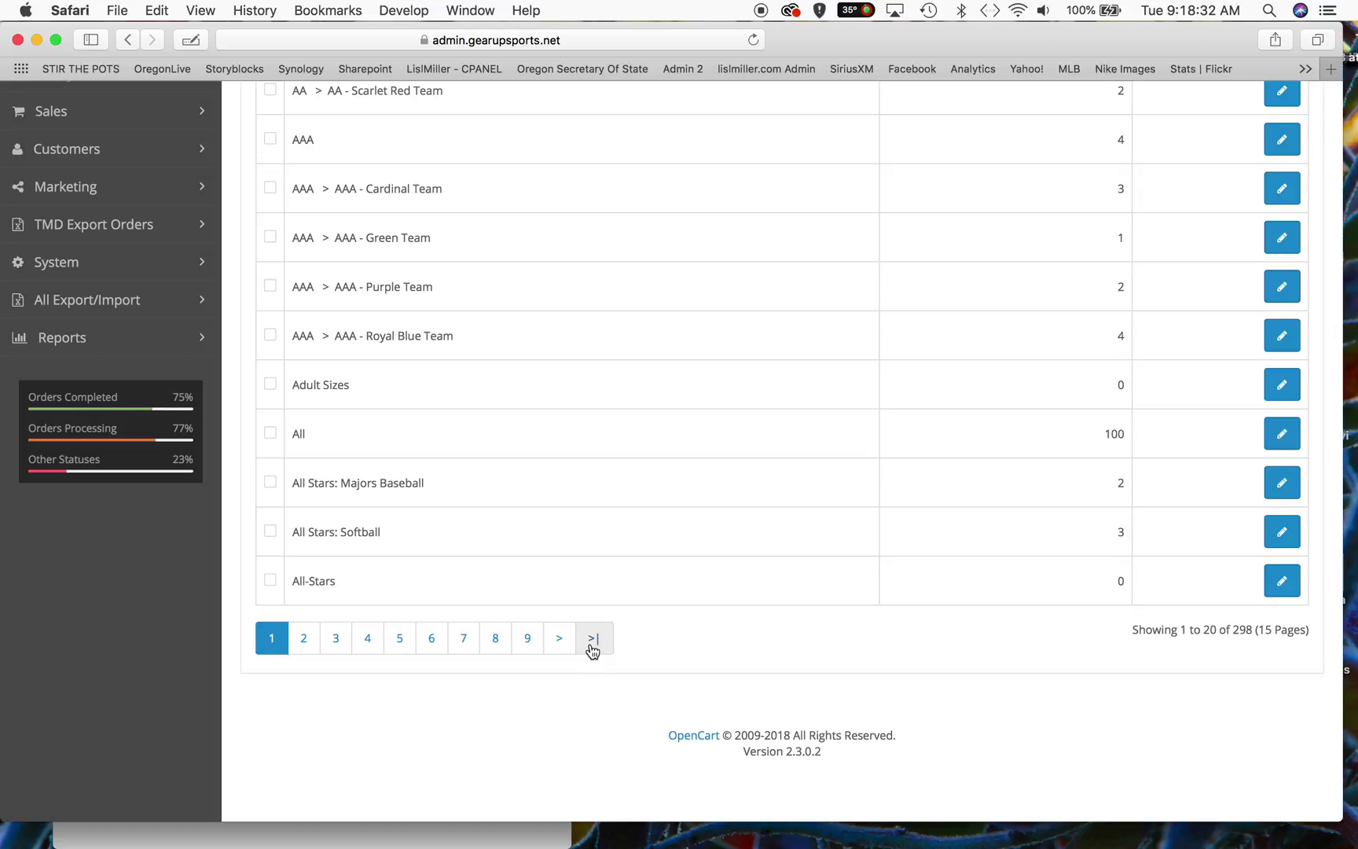
left_click(592, 647)
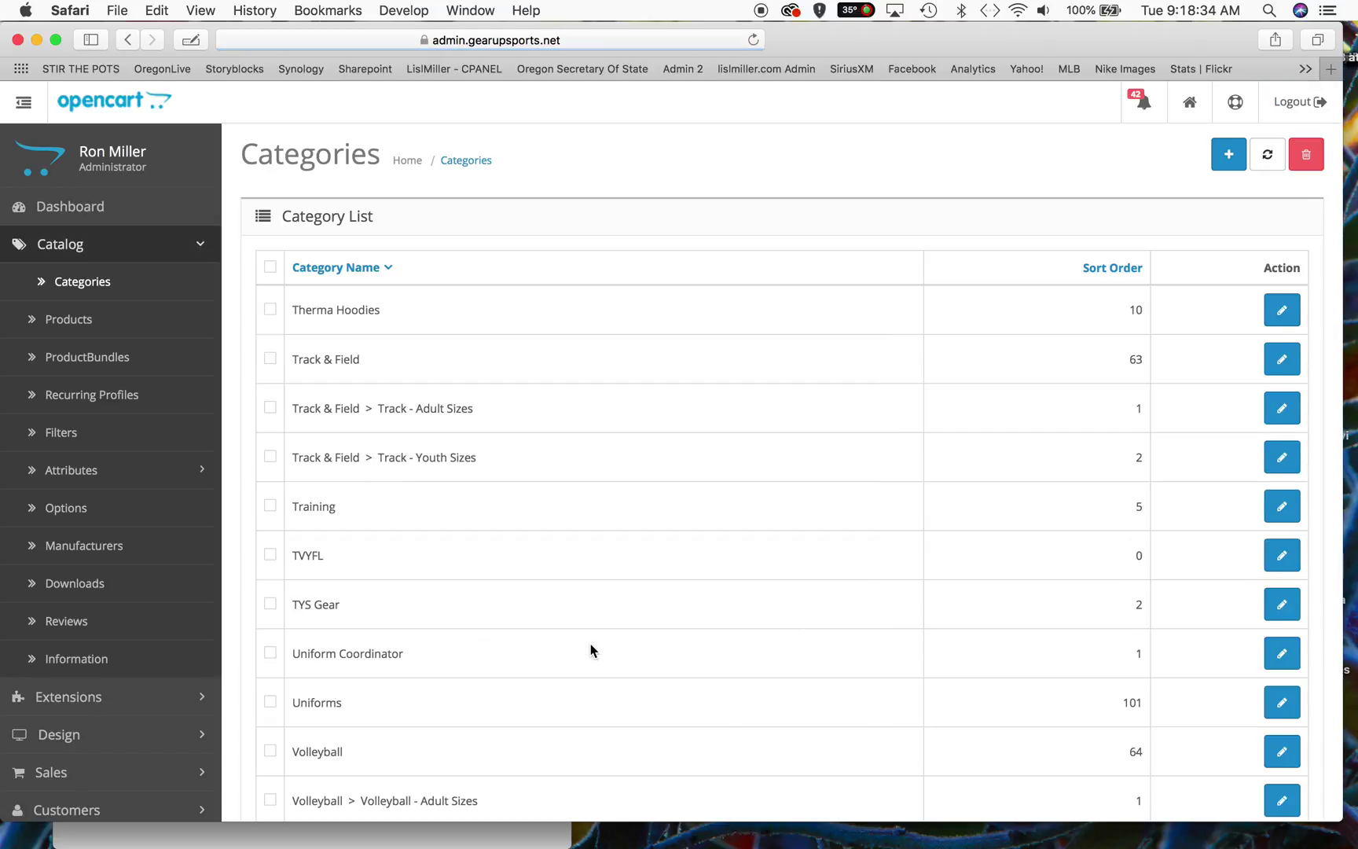
scroll(587, 550, "down", 10)
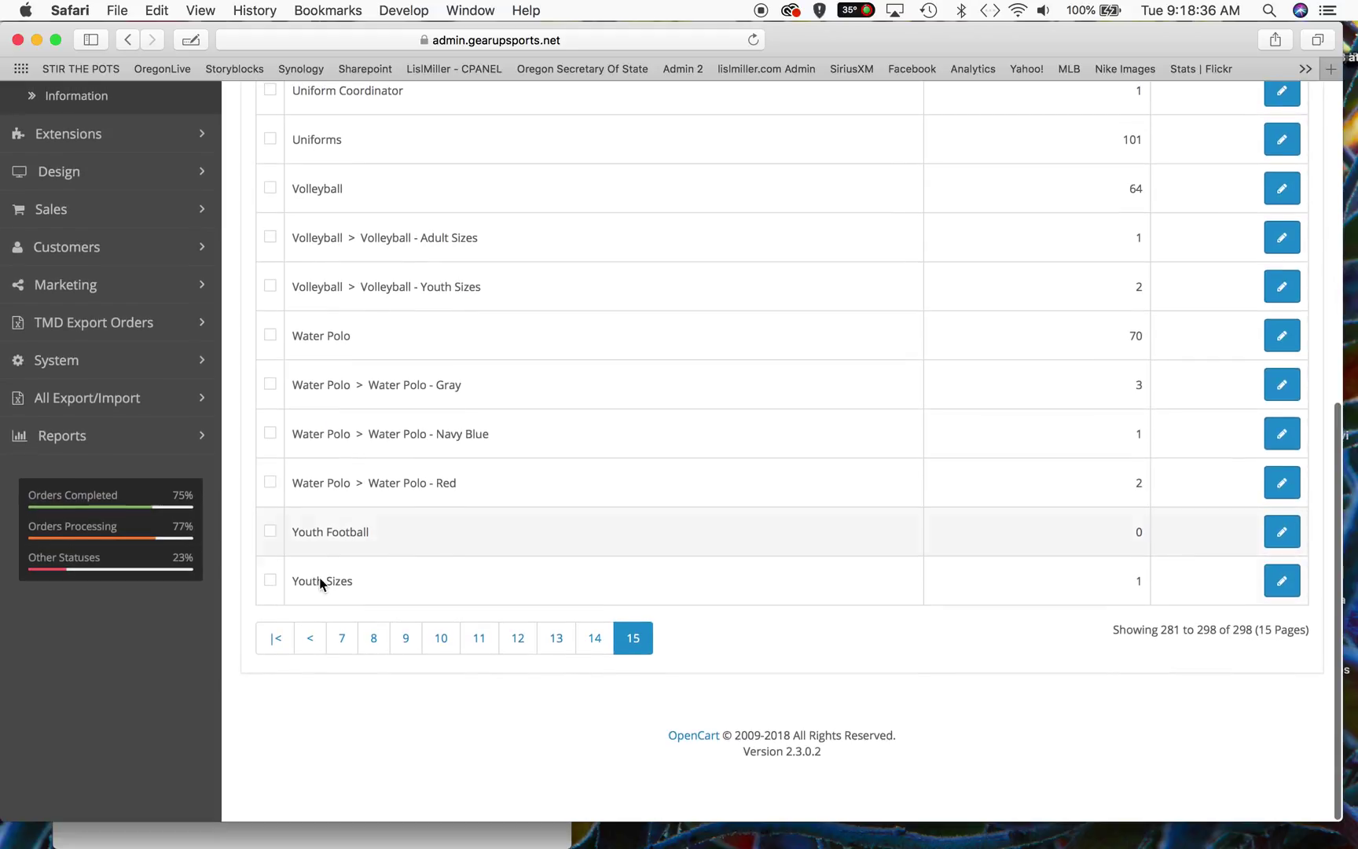
left_click(1281, 585)
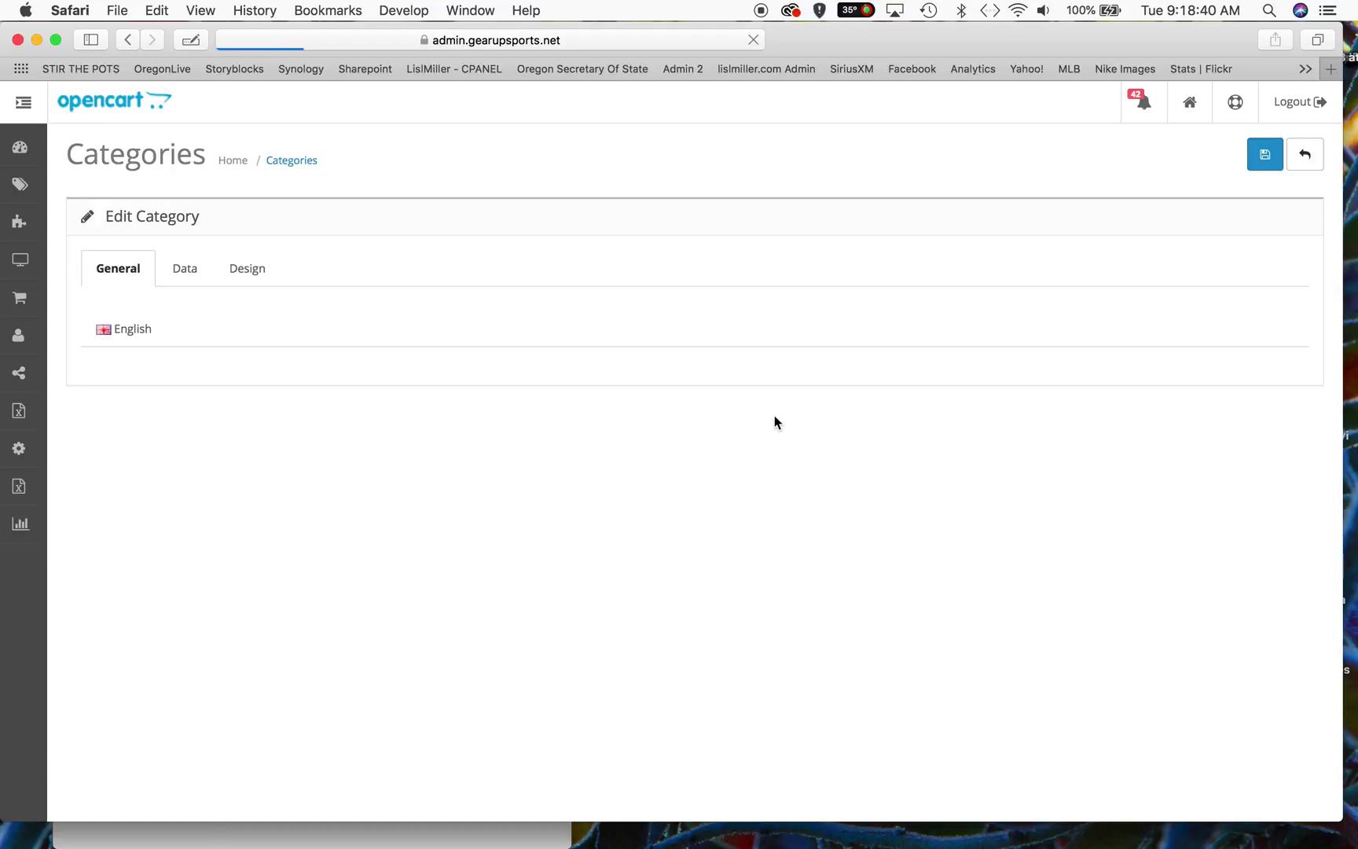
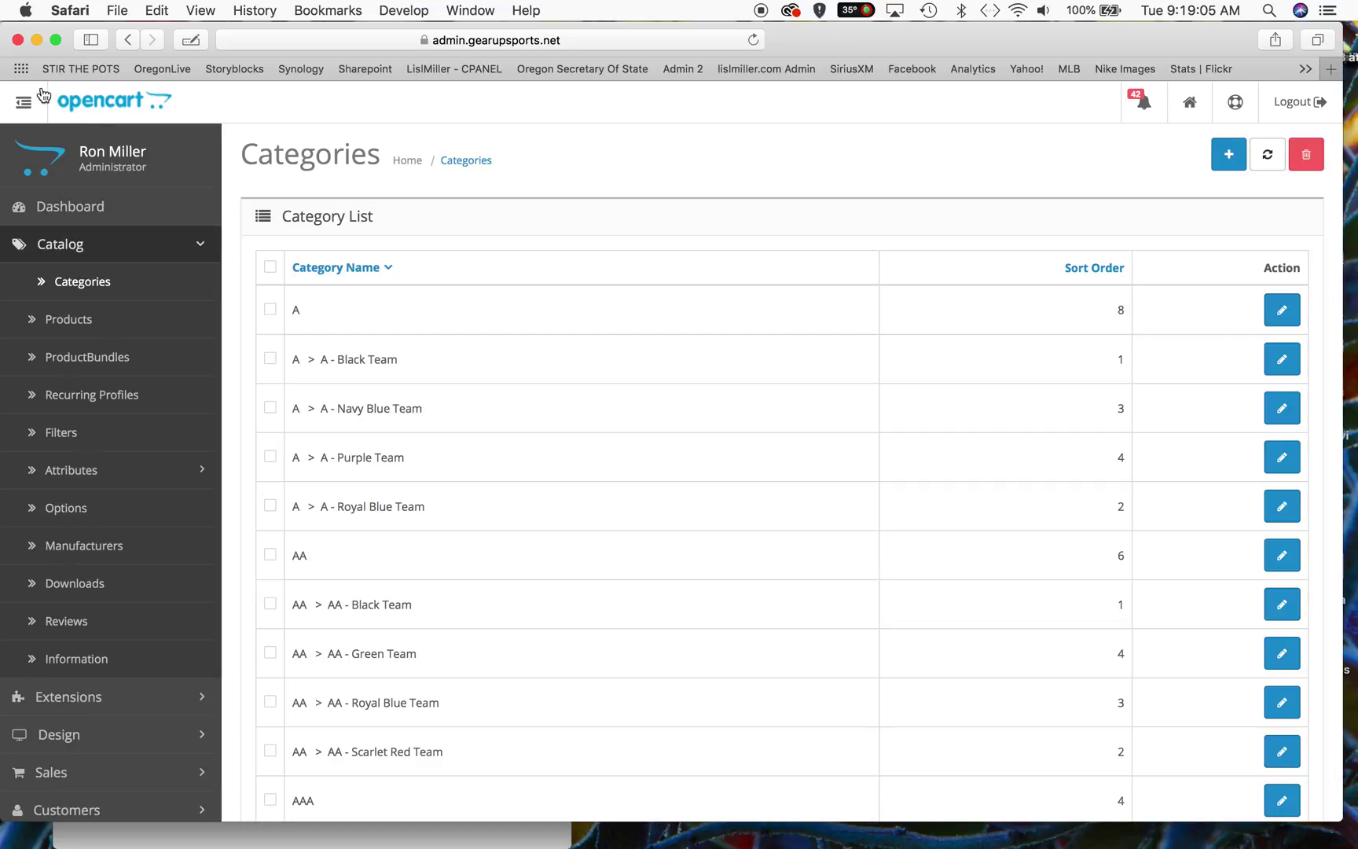
Step: Collapse the navigation sidebar and reopen the Youth Sizes category from the last page of categories
left_click(24, 110)
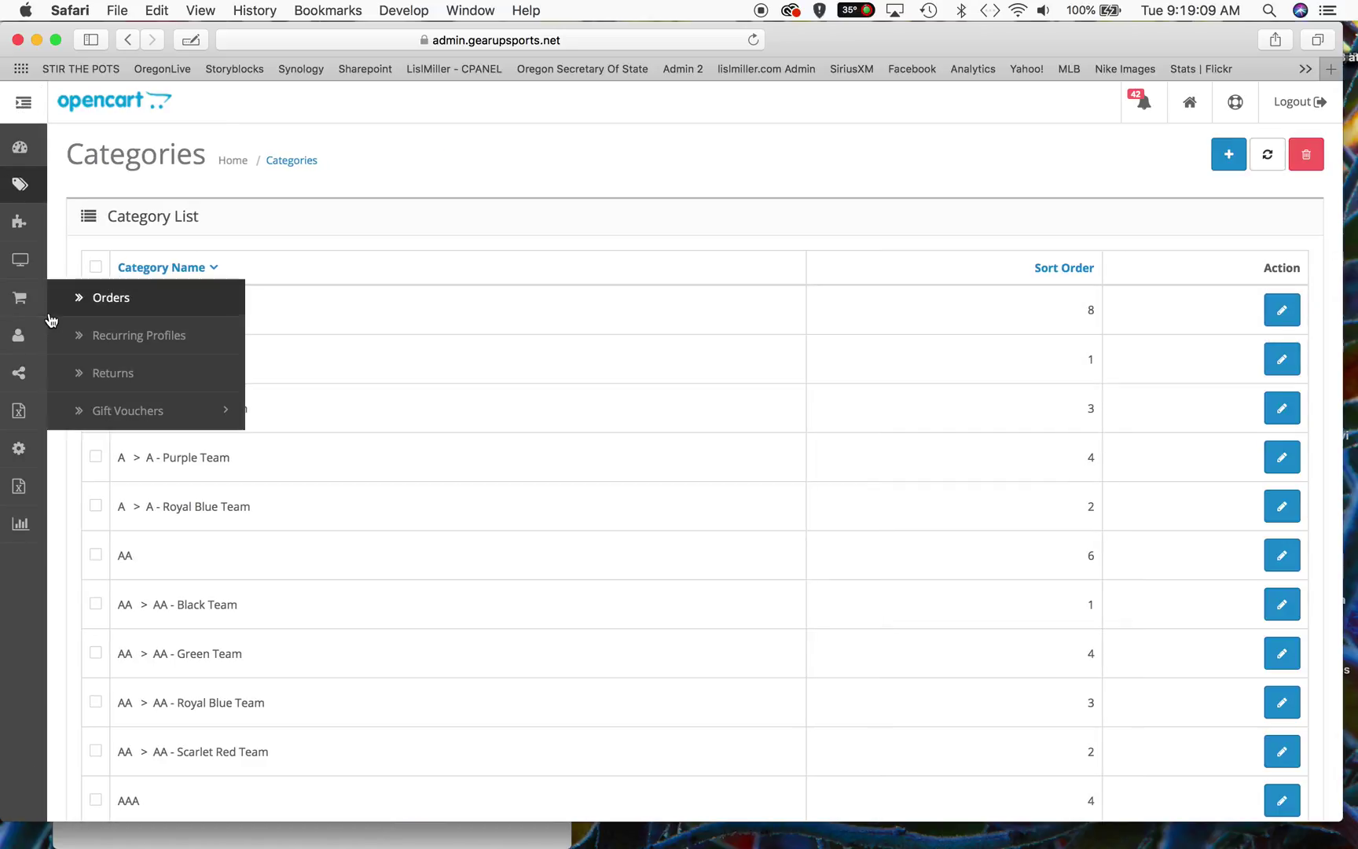
mouse_move(51, 263)
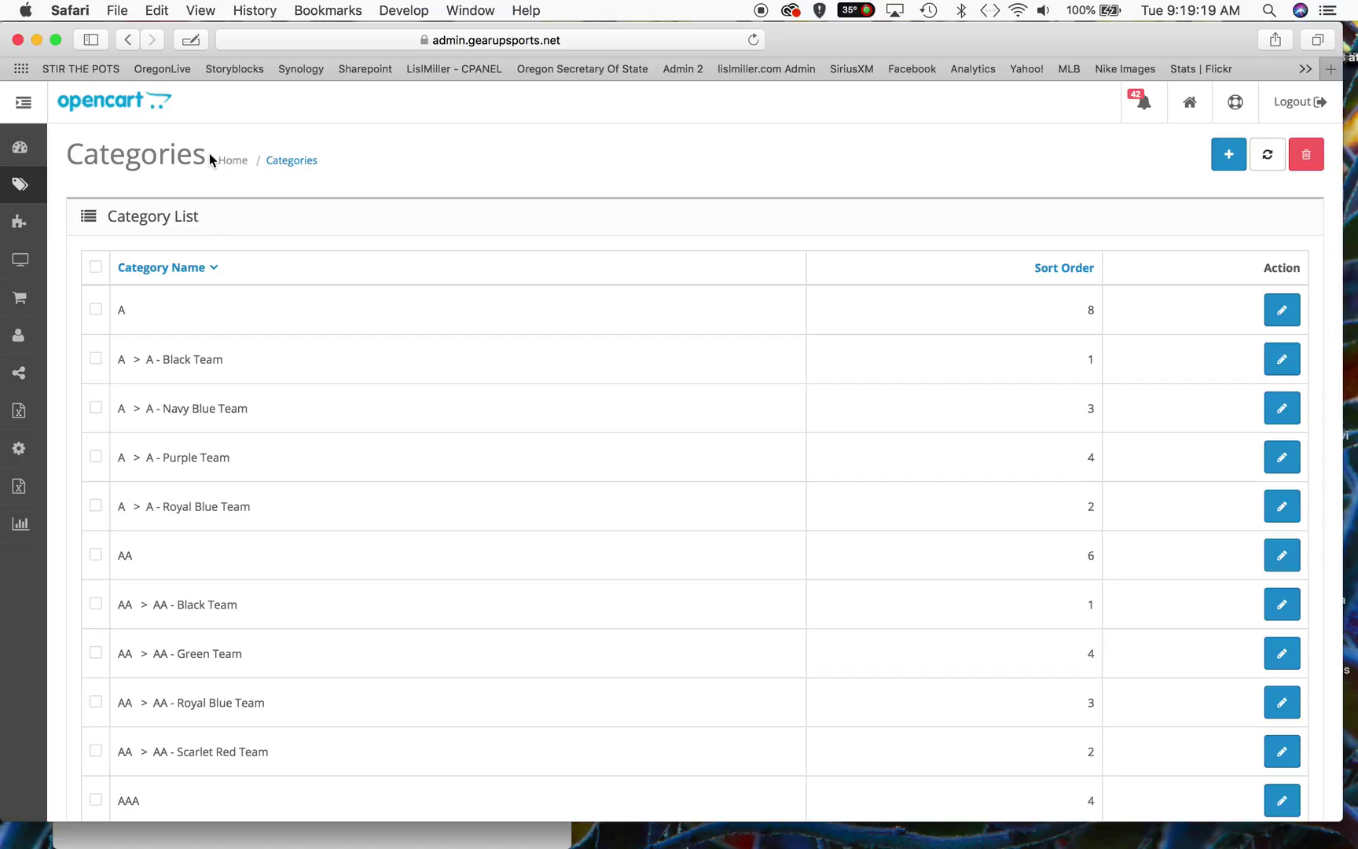
scroll(547, 305, "down", 10)
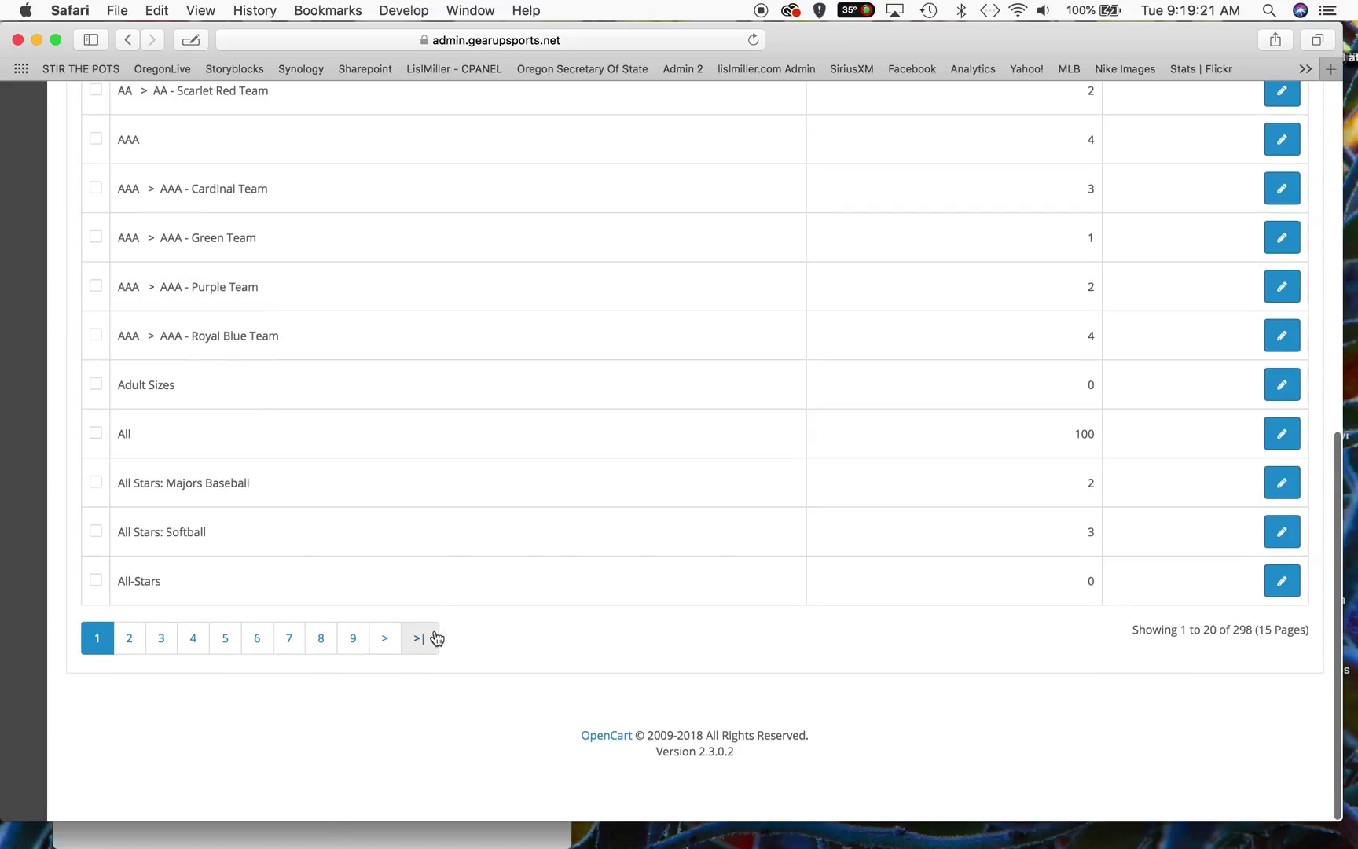
left_click(425, 638)
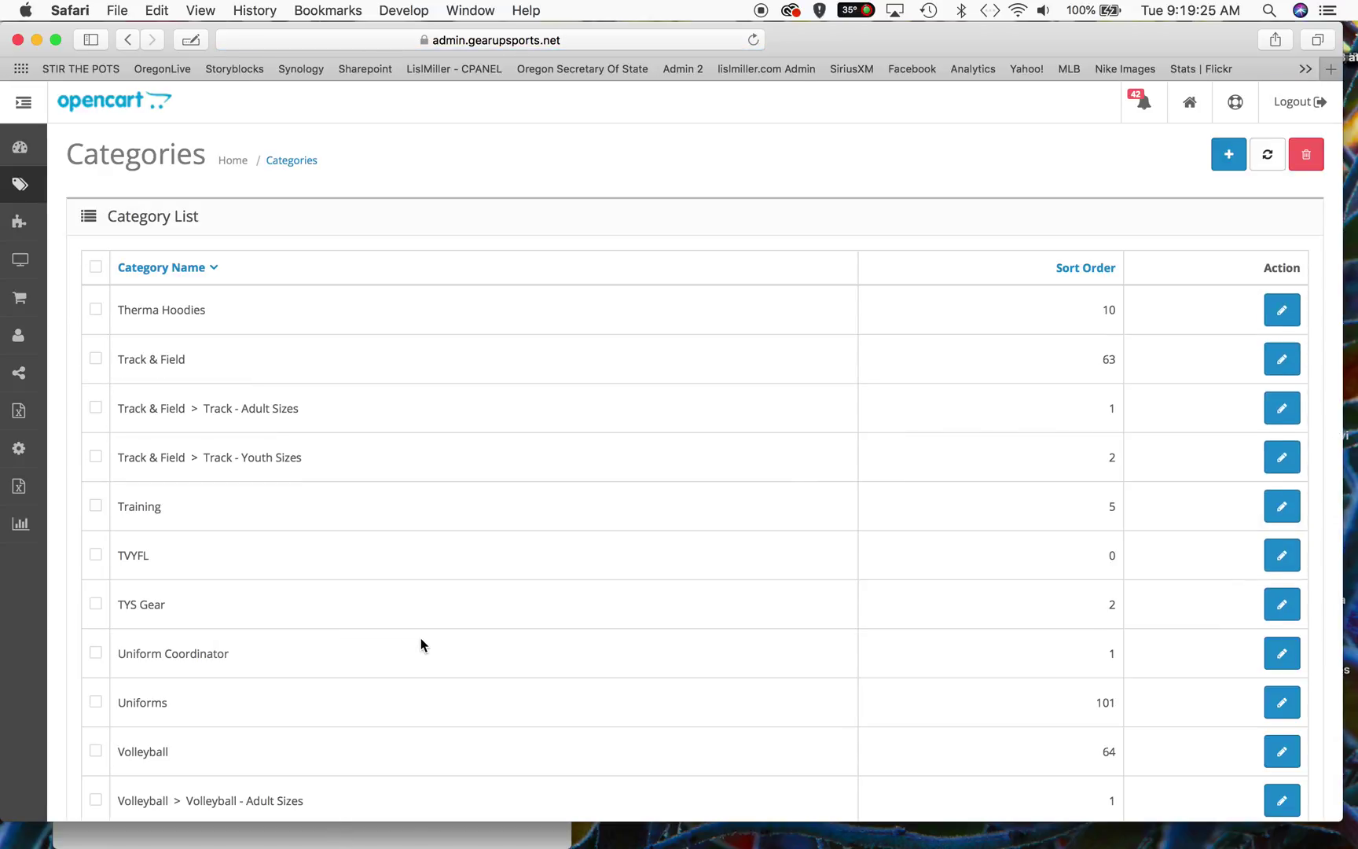
scroll(503, 576, "down", 7)
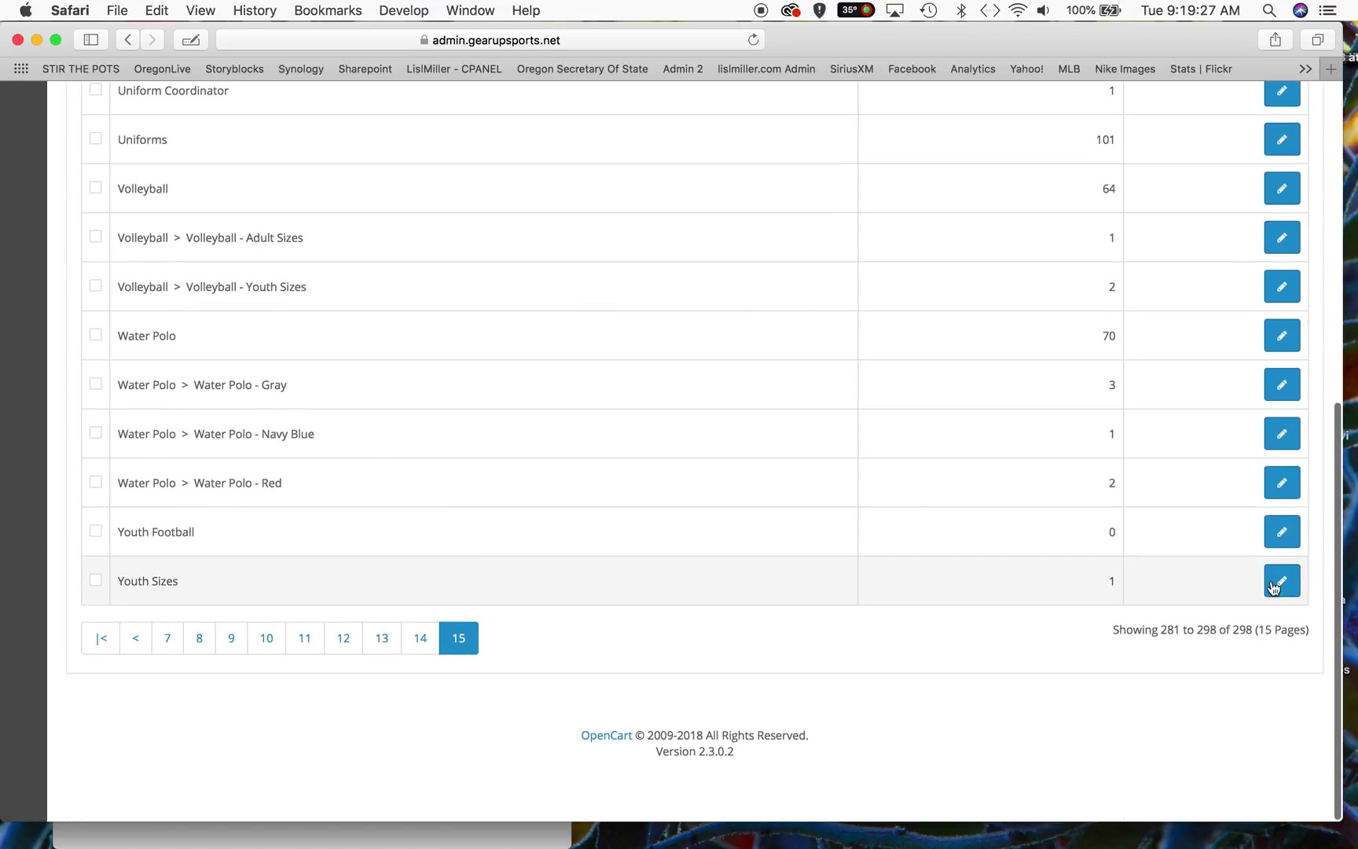
left_click(1274, 587)
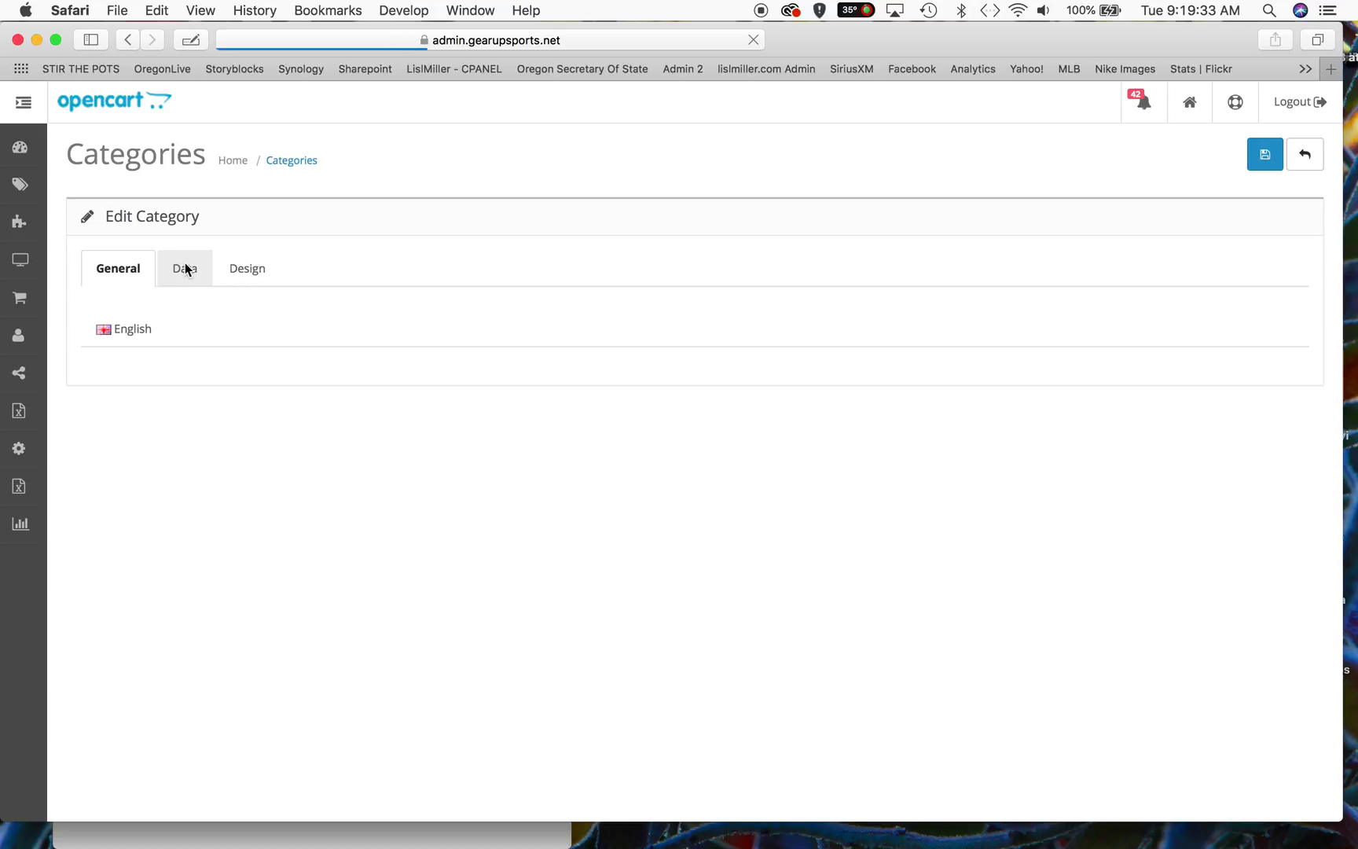
Step: Assign the Youth Sizes category to the California Redfish store in its data settings and save the category
left_click(187, 269)
scroll(299, 401, "down", 5)
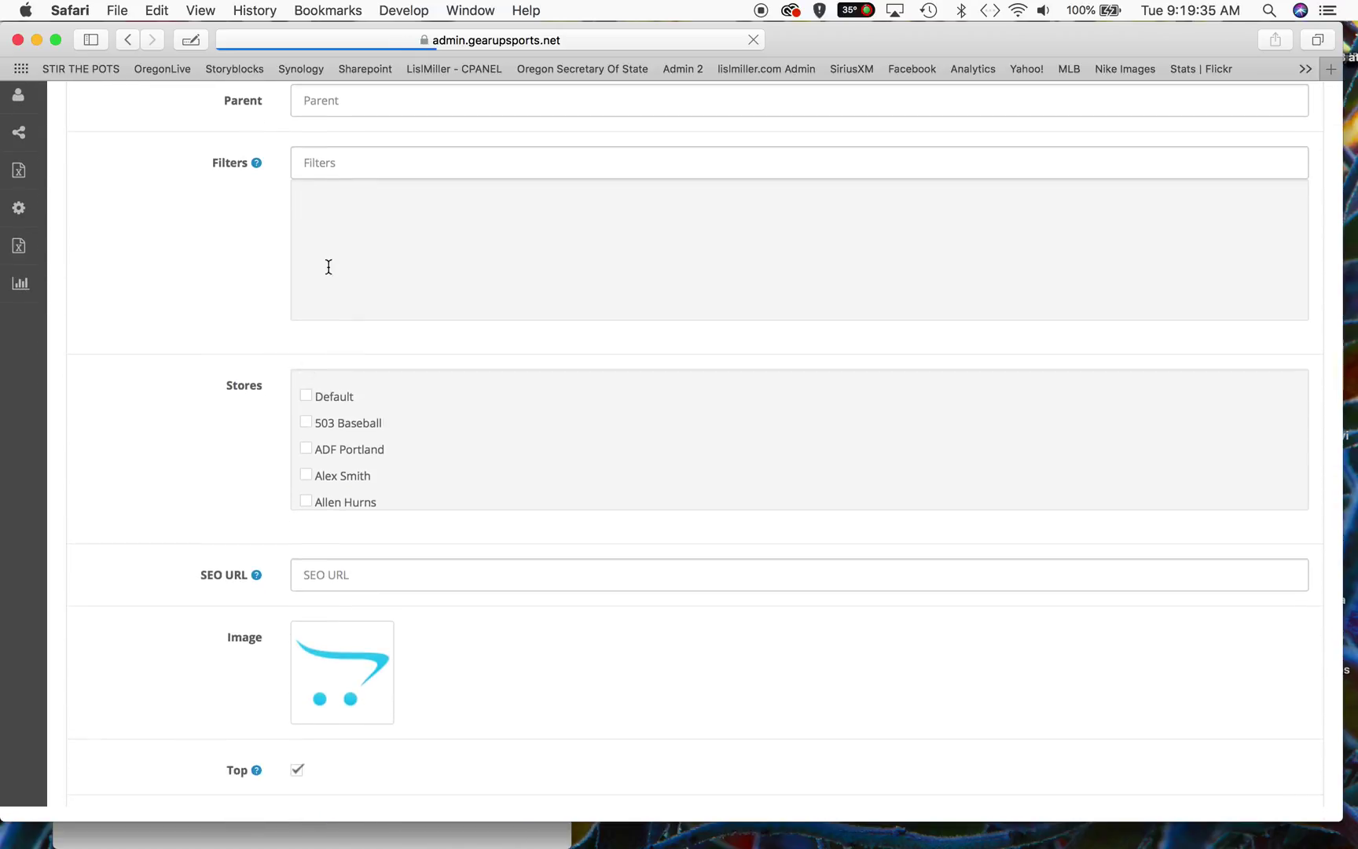
scroll(326, 266, "up", 4)
scroll(321, 206, "down", 3)
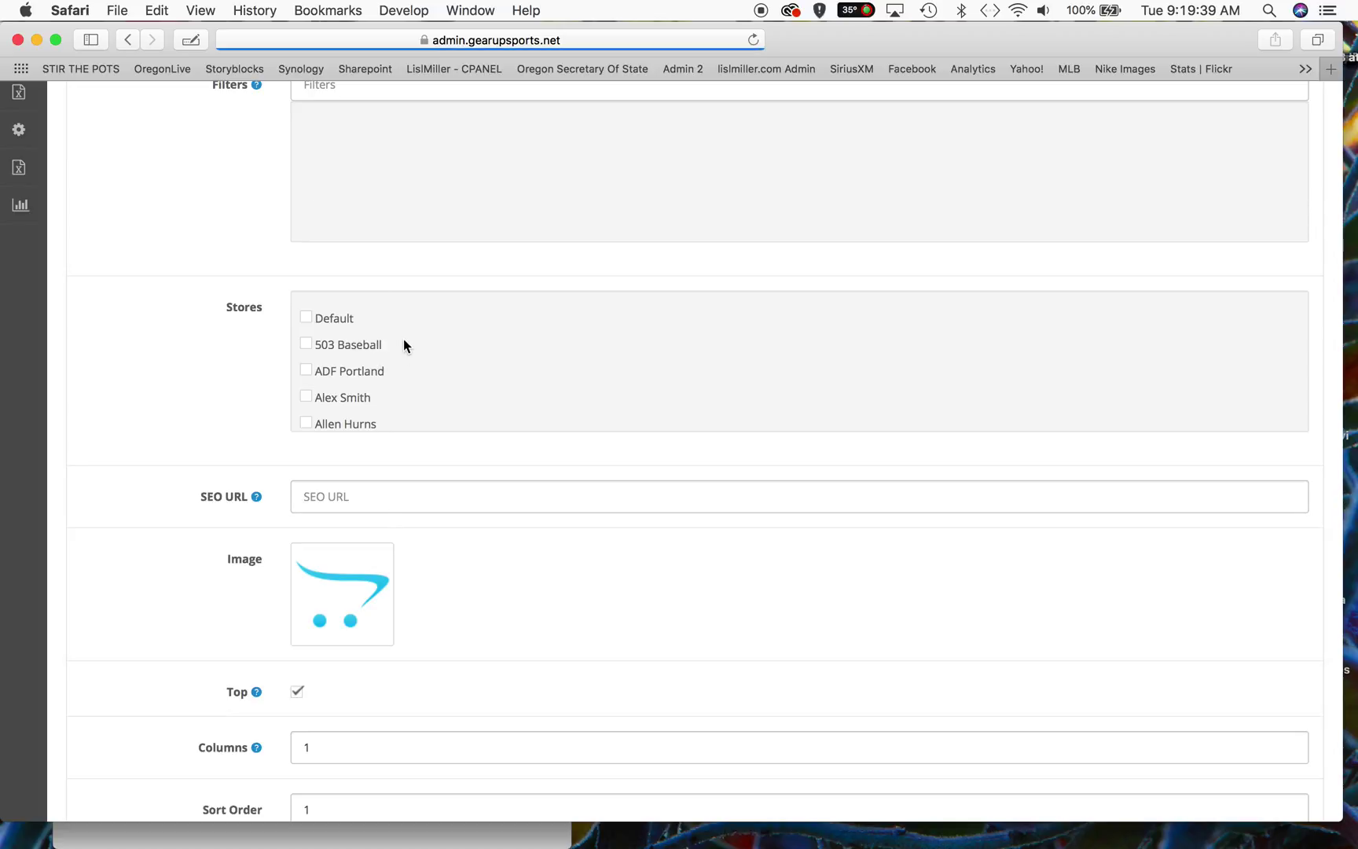
scroll(403, 340, "down", 3)
scroll(409, 264, "up", 2)
scroll(426, 313, "down", 5)
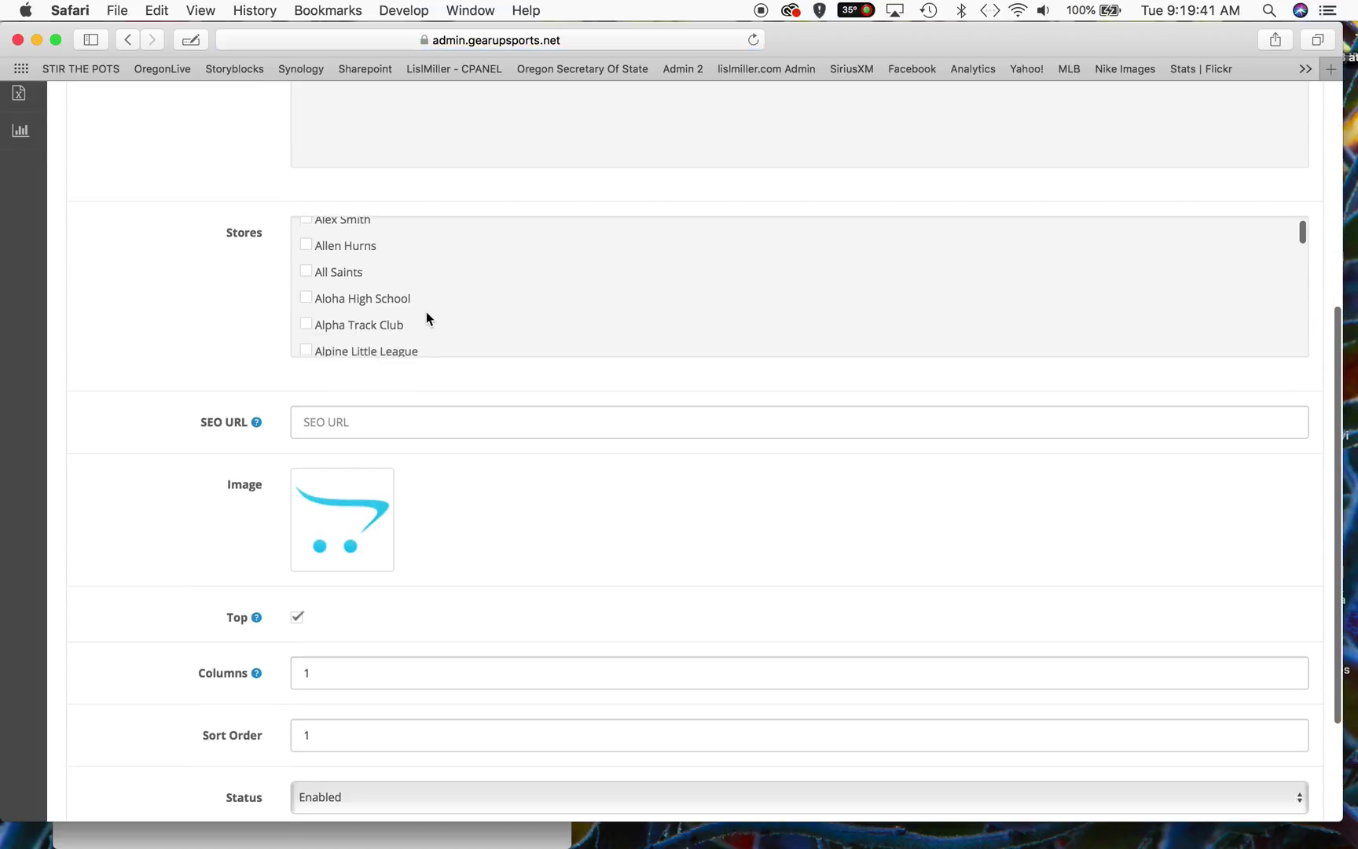
scroll(199, 270, "up", 1)
scroll(198, 273, "up", 1)
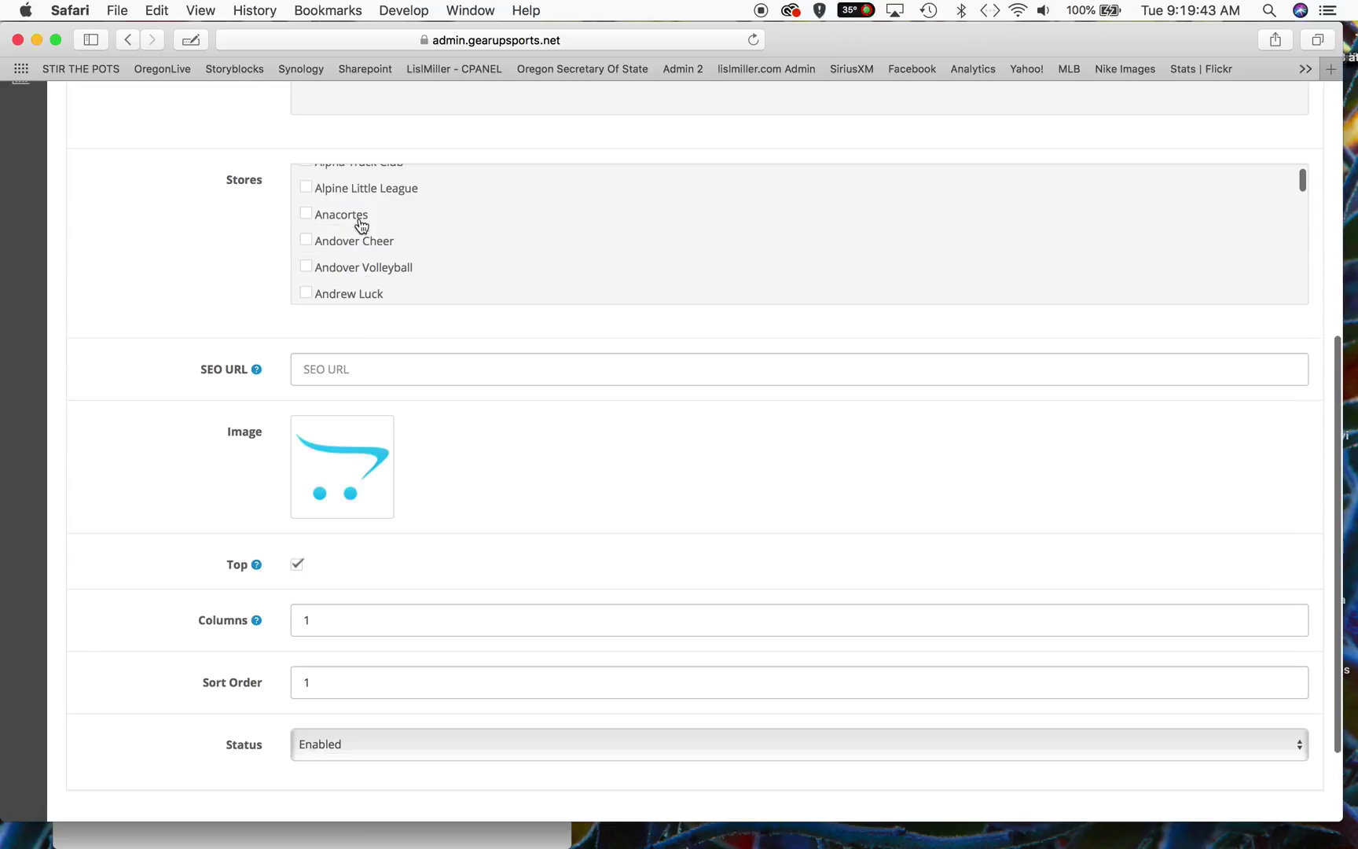
scroll(405, 198, "down", 10)
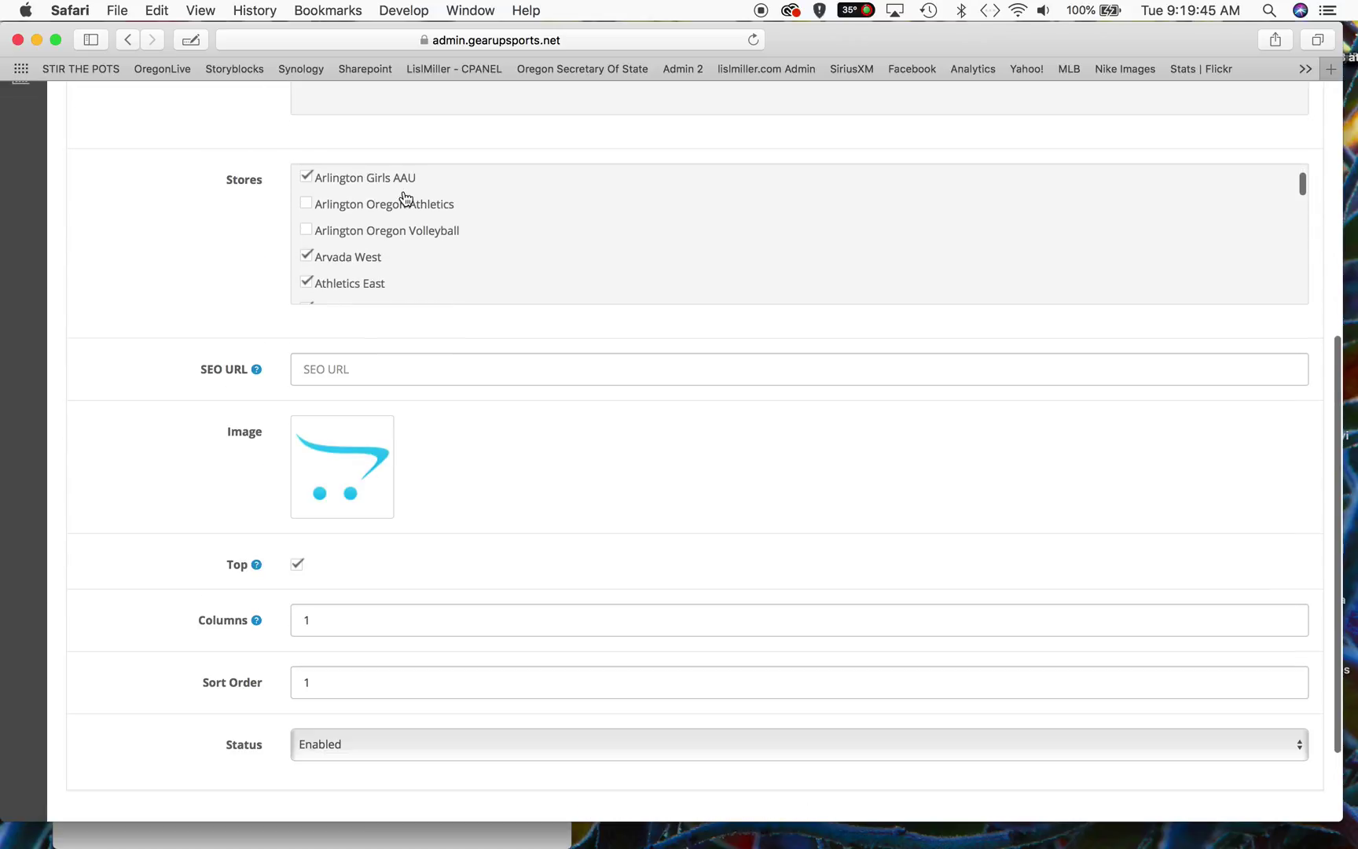
scroll(405, 198, "down", 10)
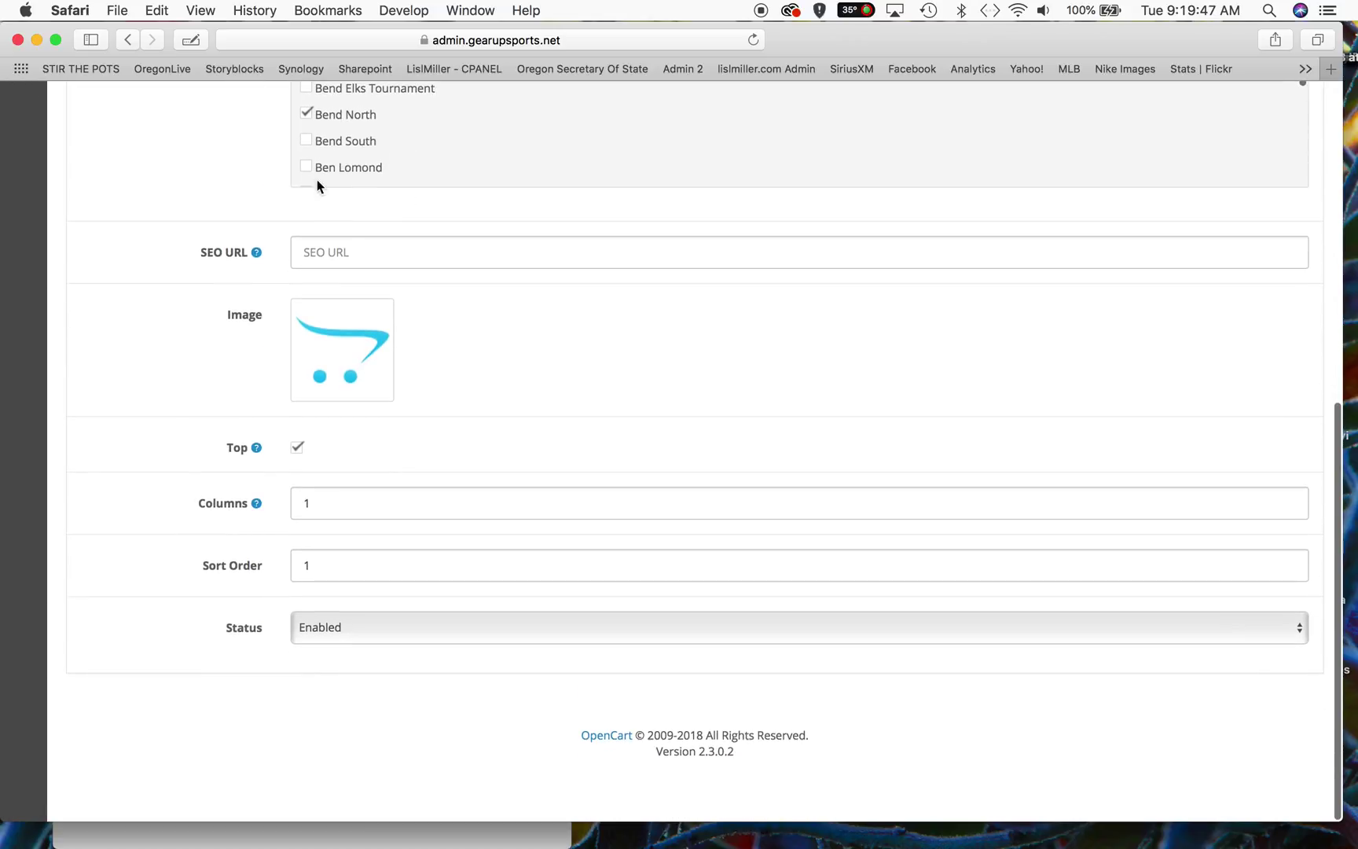
scroll(218, 145, "up", 5)
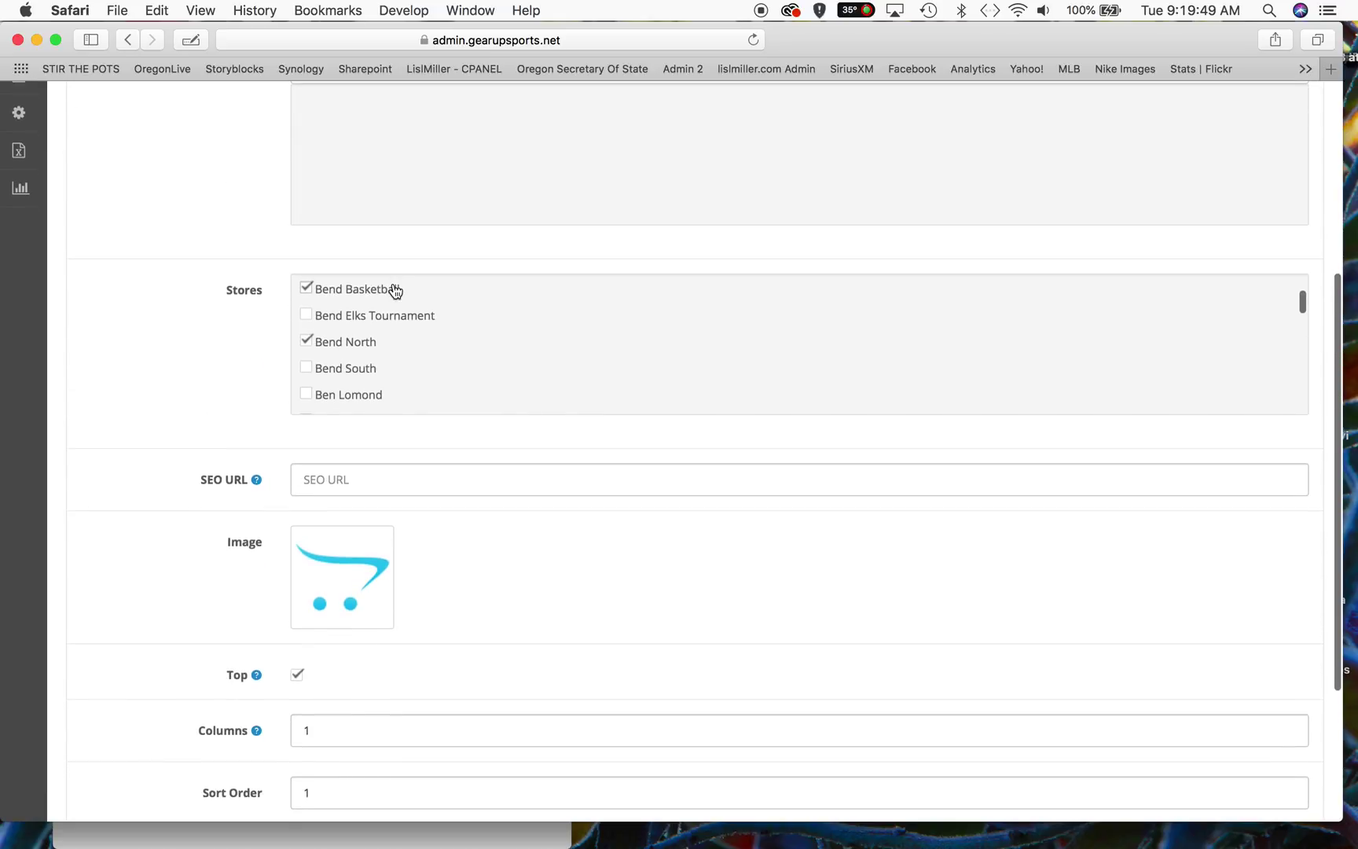
scroll(338, 306, "down", 10)
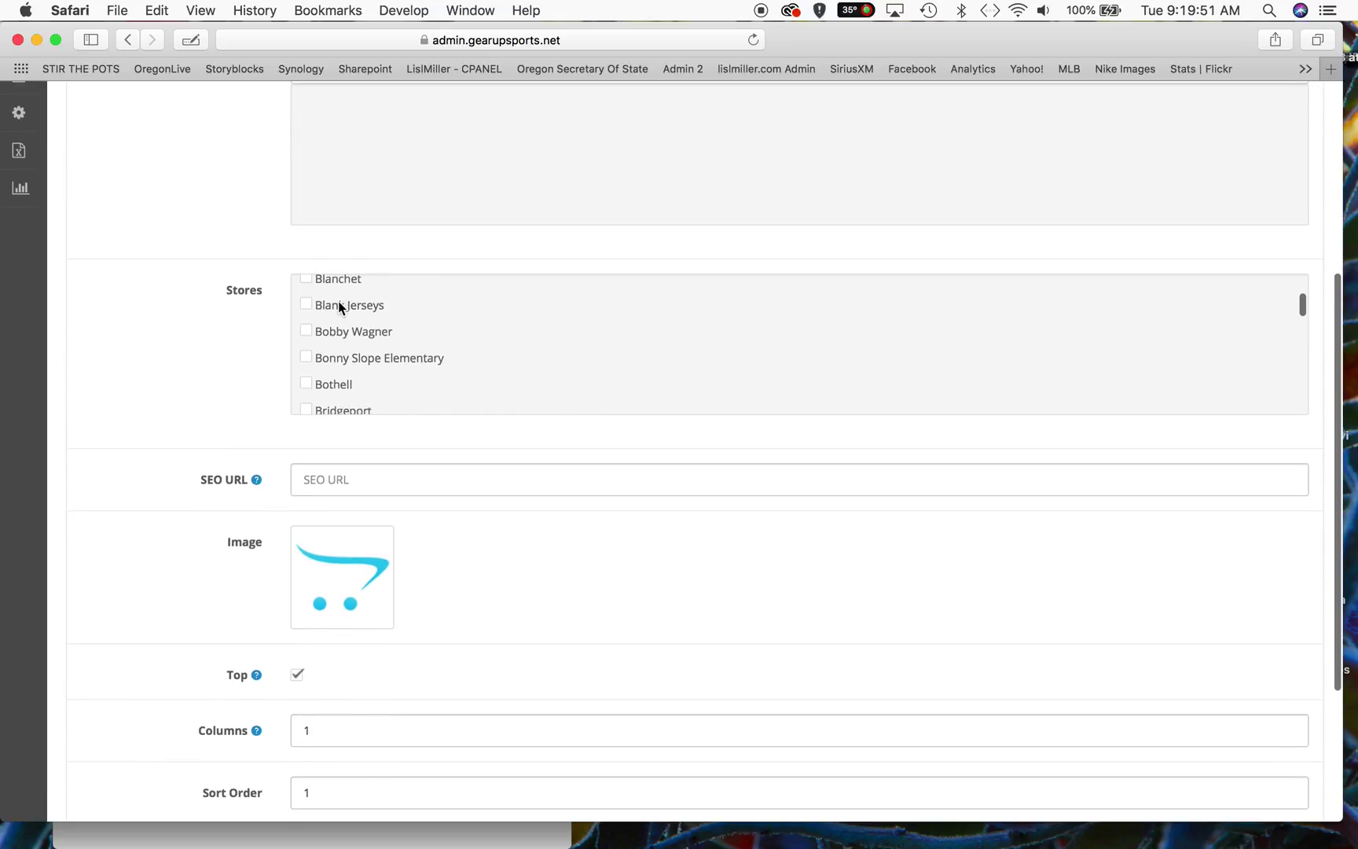
scroll(339, 300, "down", 5)
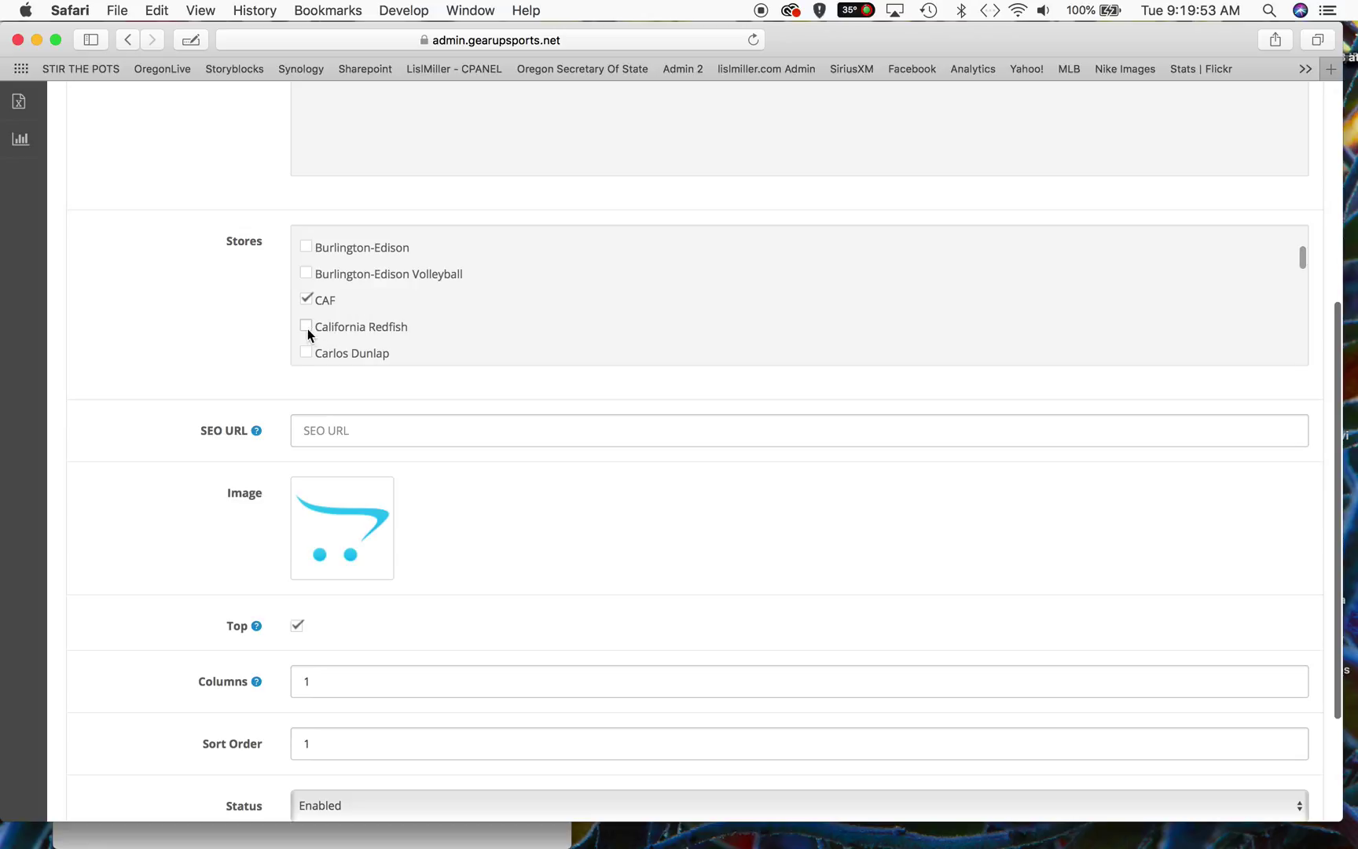
left_click(306, 325)
scroll(220, 360, "up", 10)
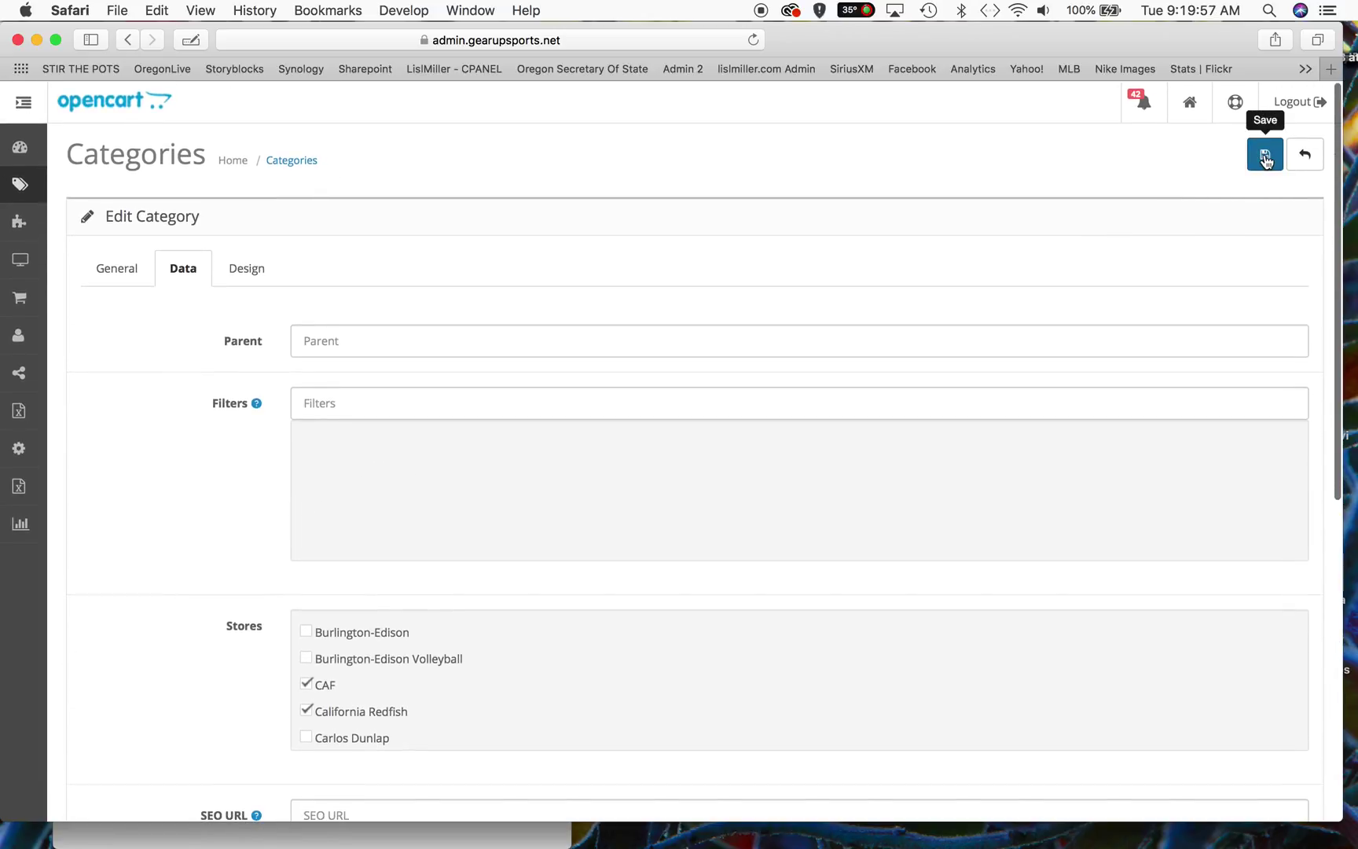
left_click(1265, 157)
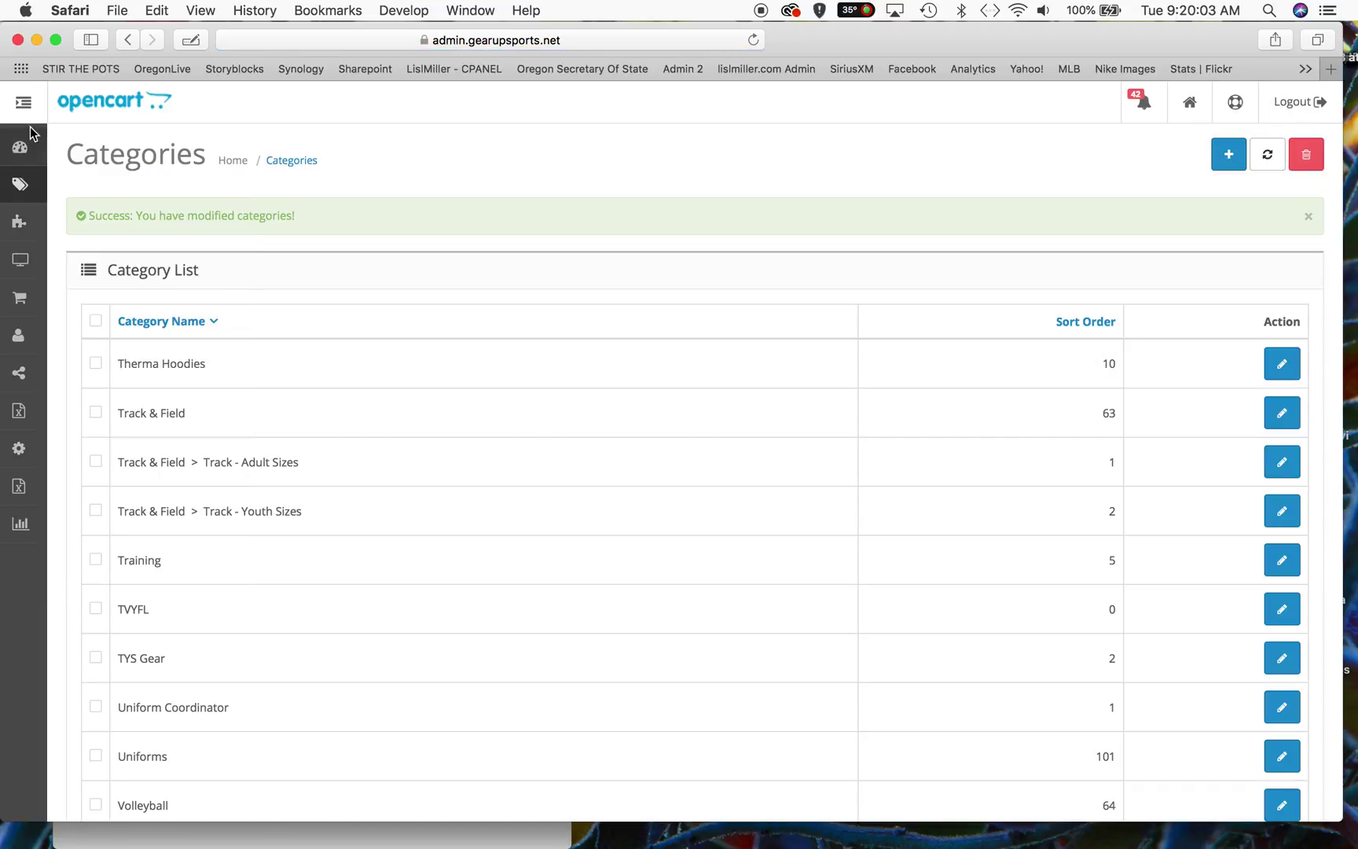
Step: Expand the navigation sidebar, go to the design layouts, and start a new layout named California Redfish Layout
left_click(24, 102)
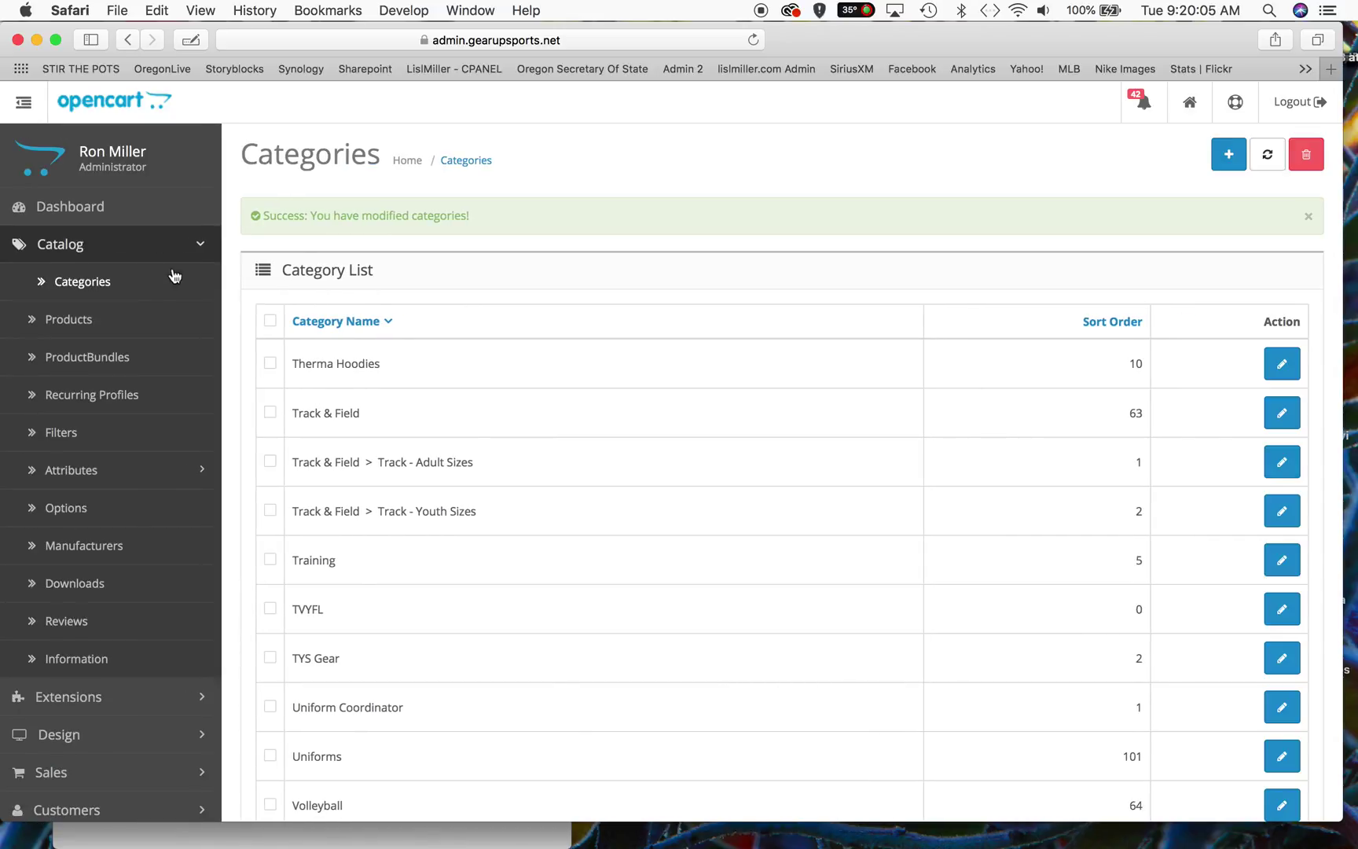
scroll(122, 495, "down", 5)
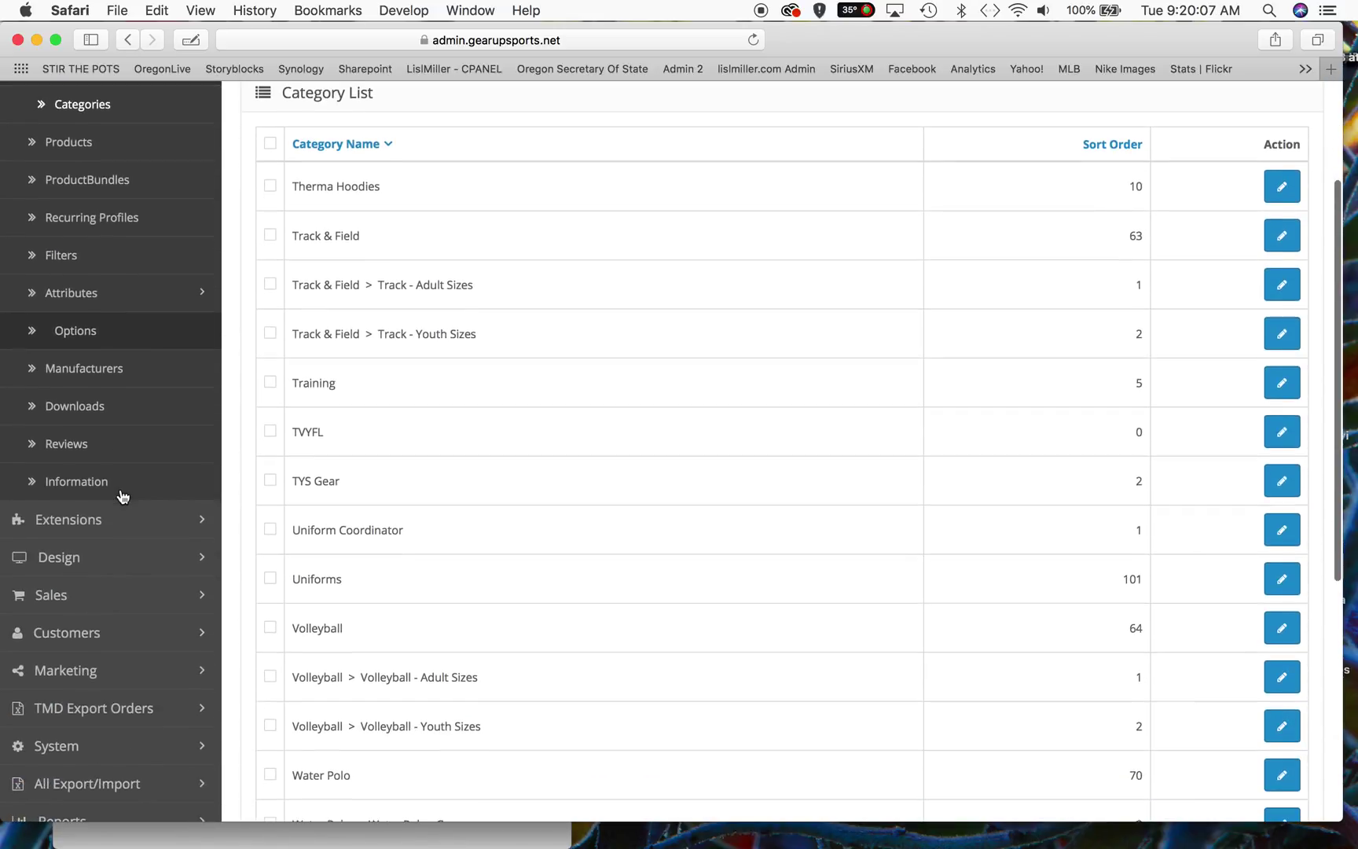
scroll(121, 495, "down", 2)
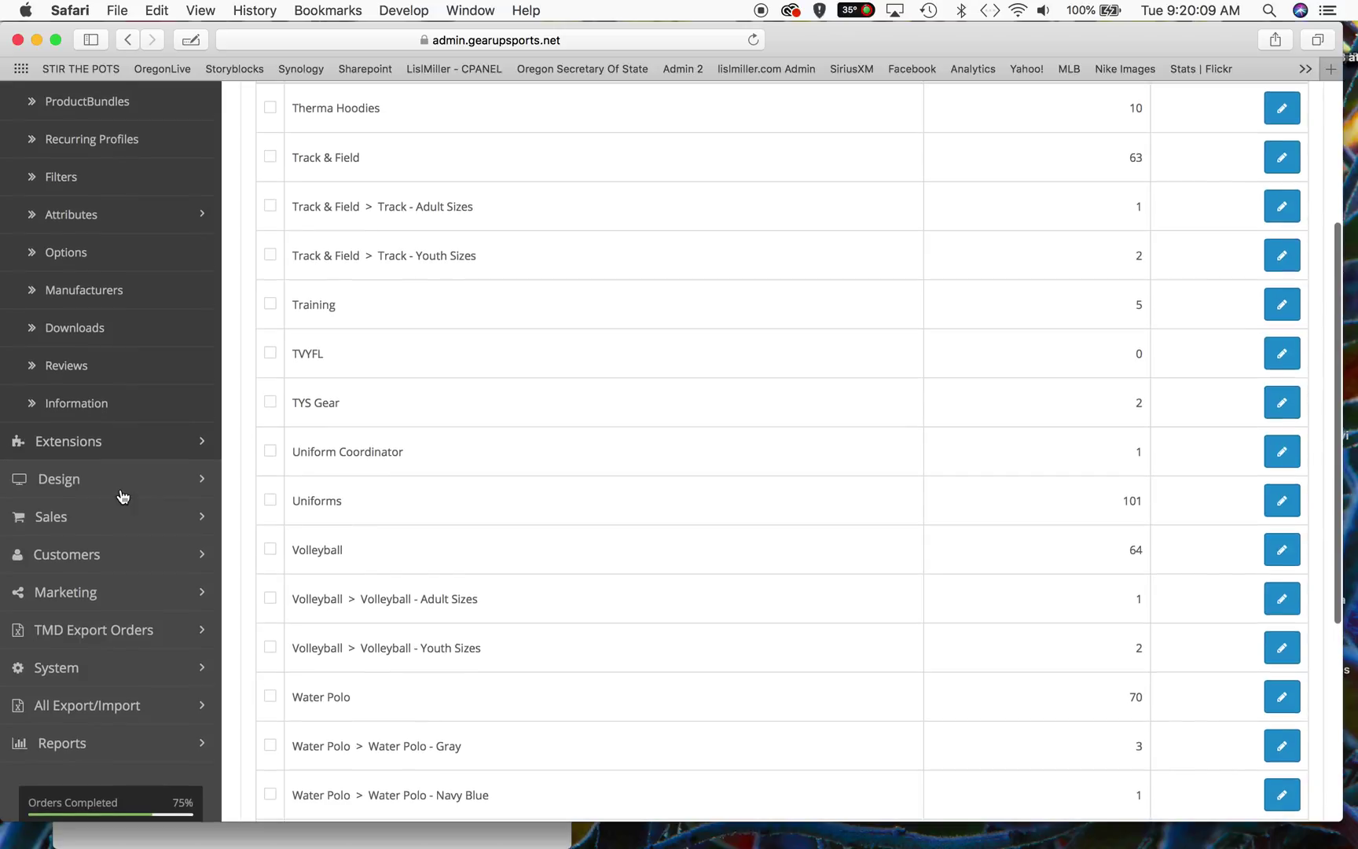
left_click(65, 488)
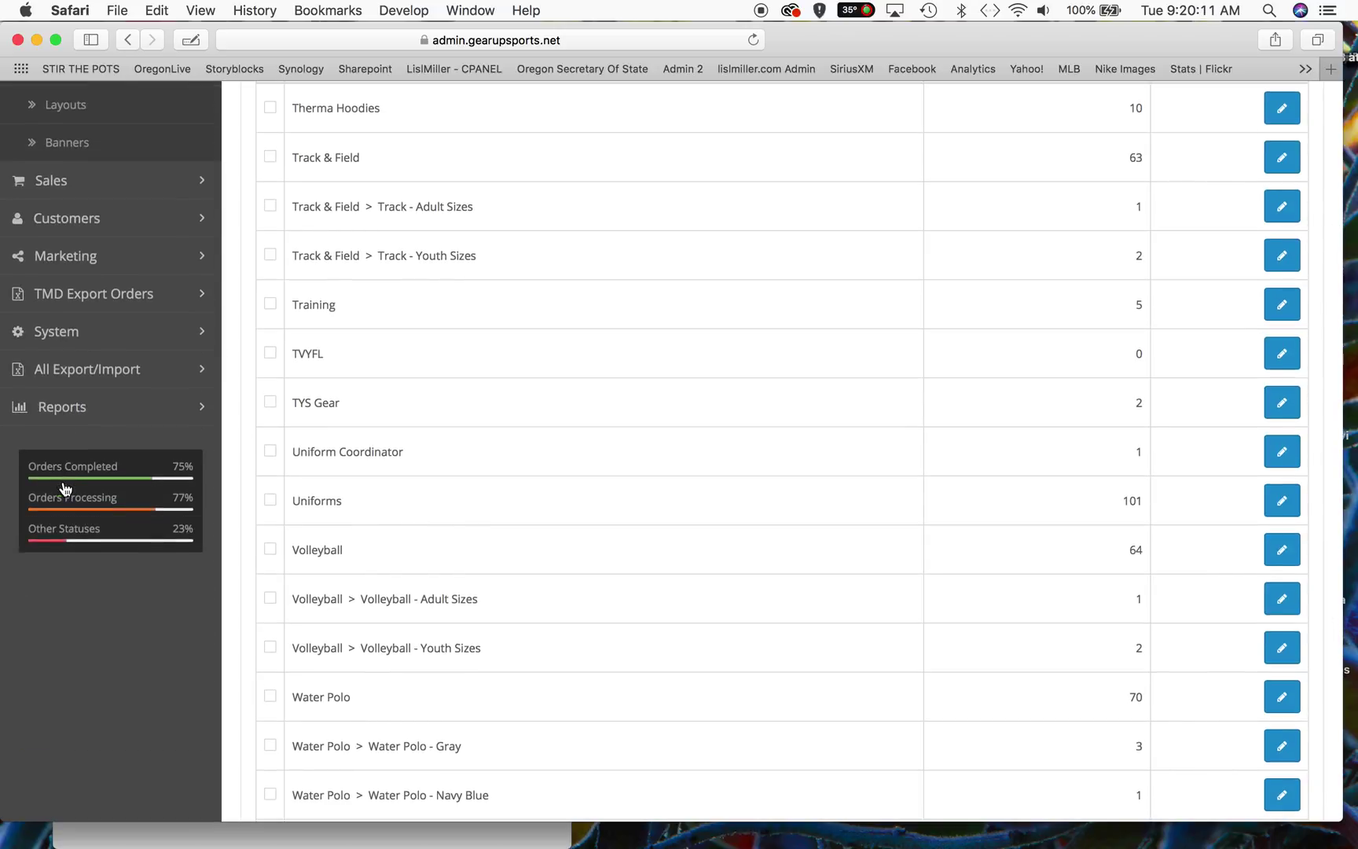
scroll(86, 157, "up", 3)
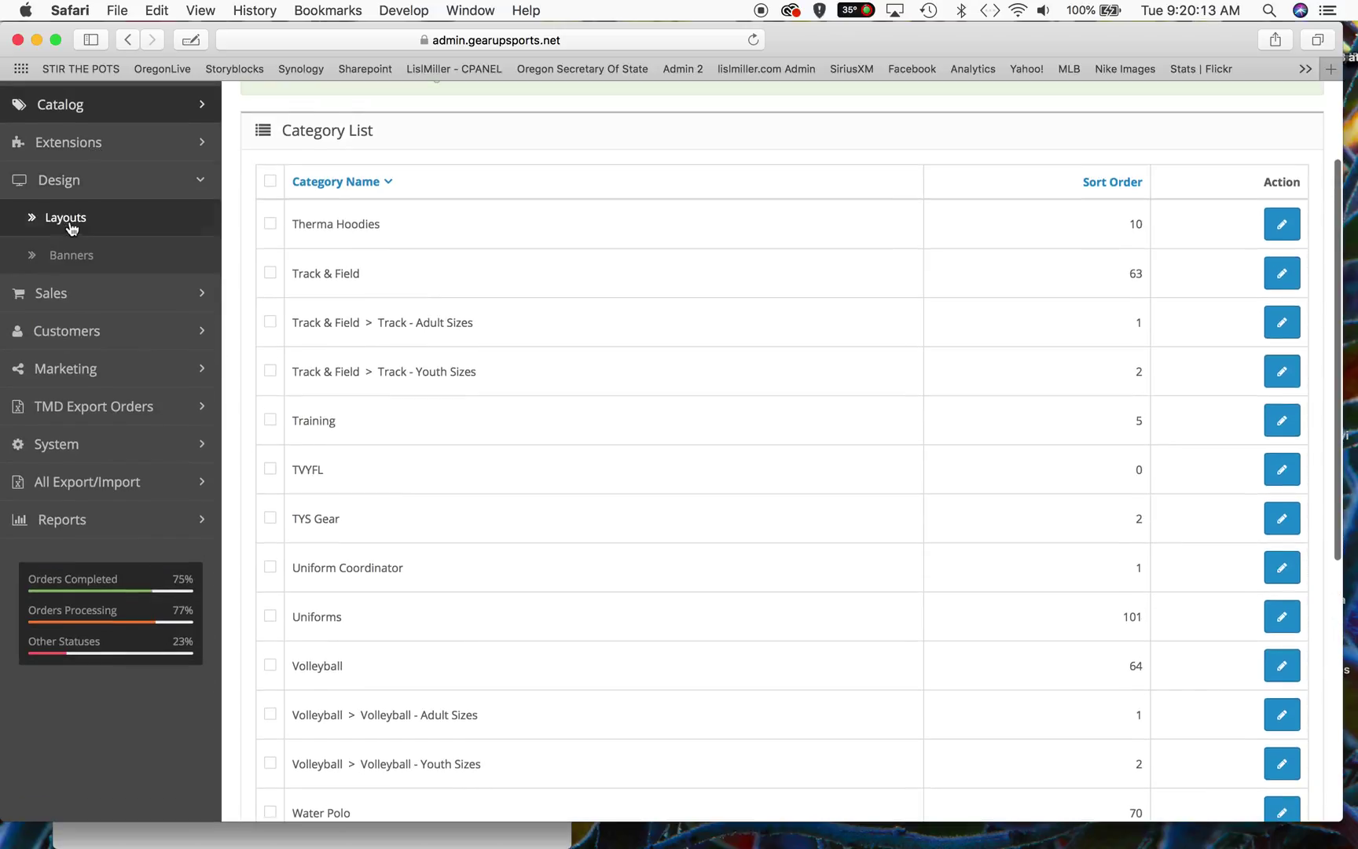
left_click(70, 224)
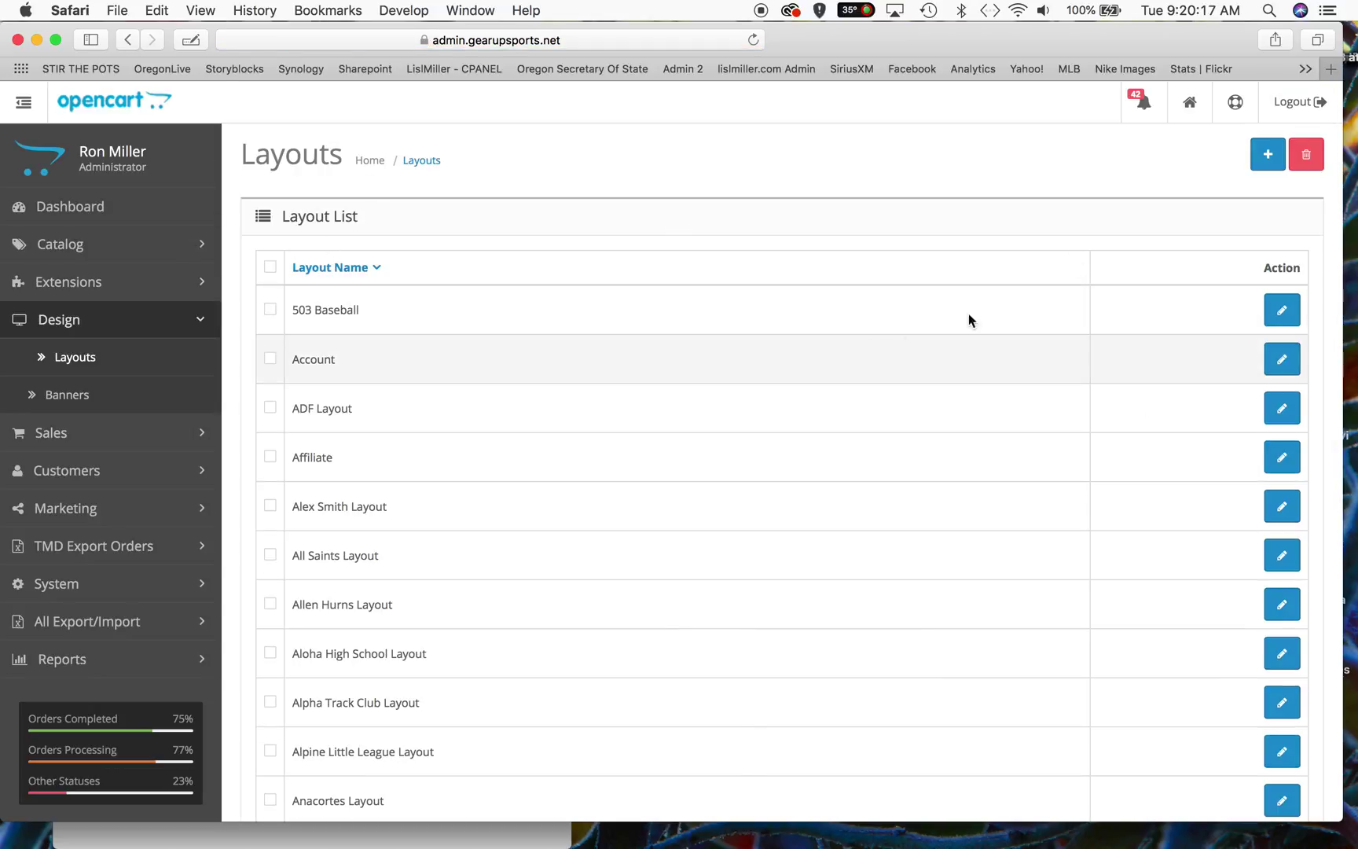
left_click(1267, 154)
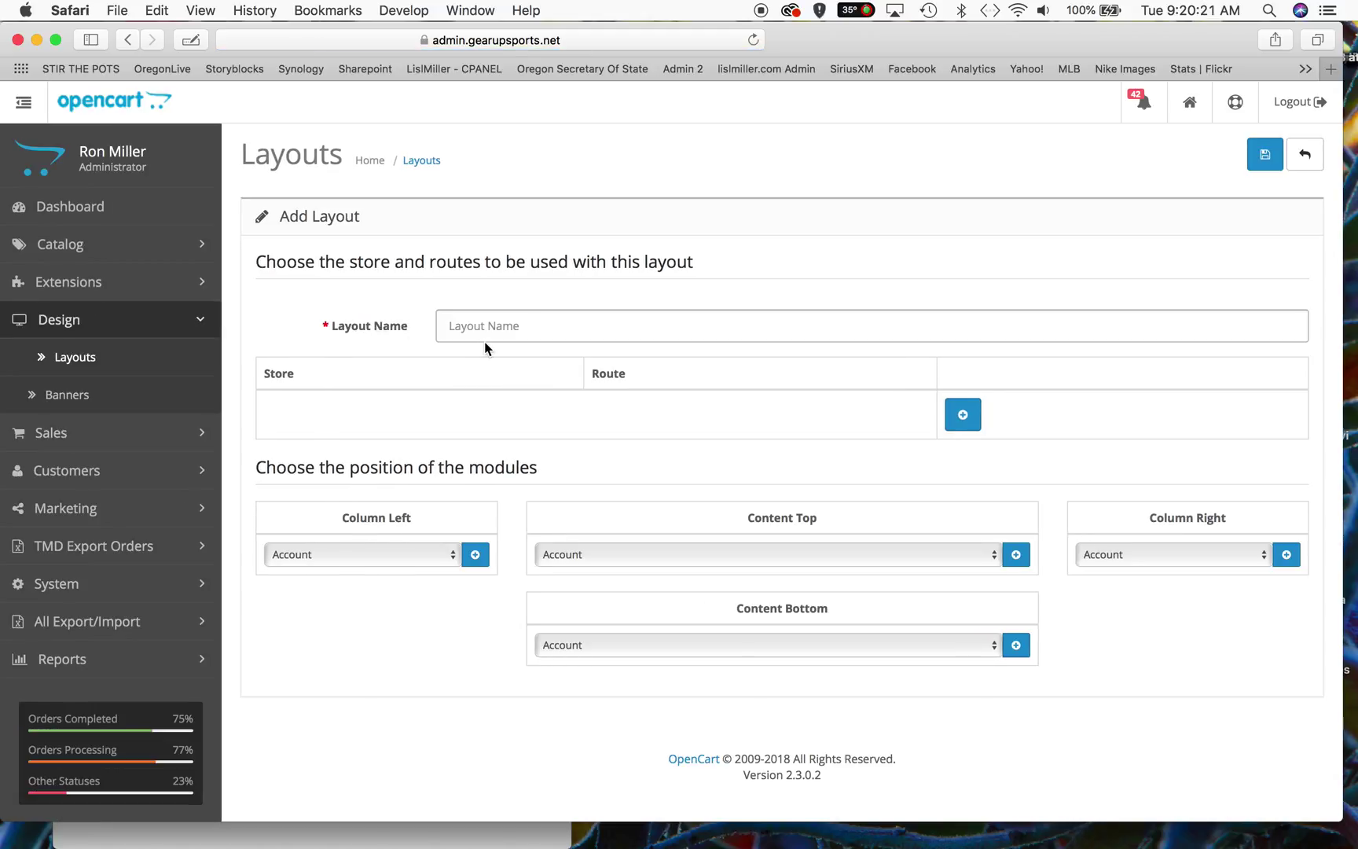
type("California Redfish Layout")
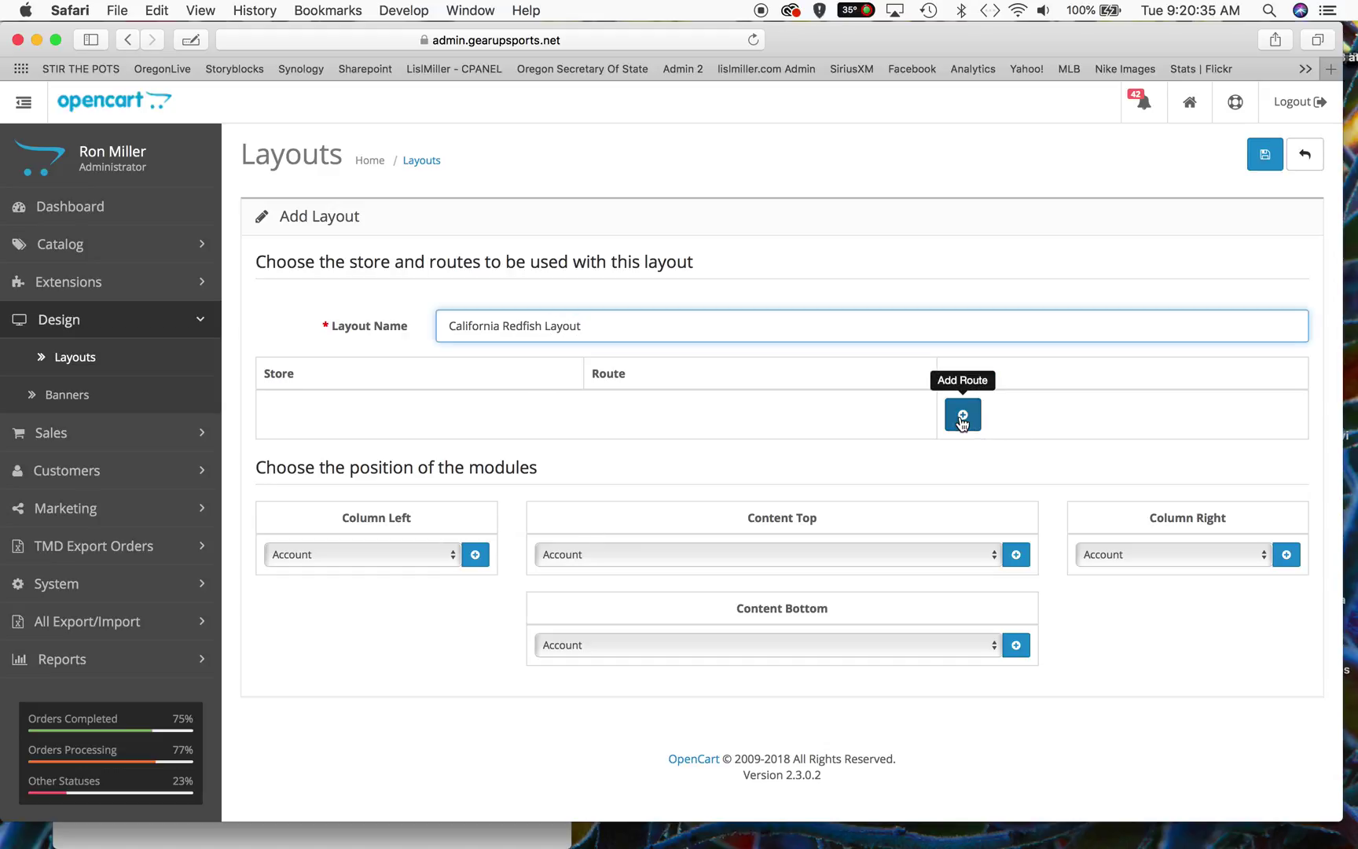
Step: Add a route to the layout with California Redfish as the store and common/home as the route
left_click(962, 418)
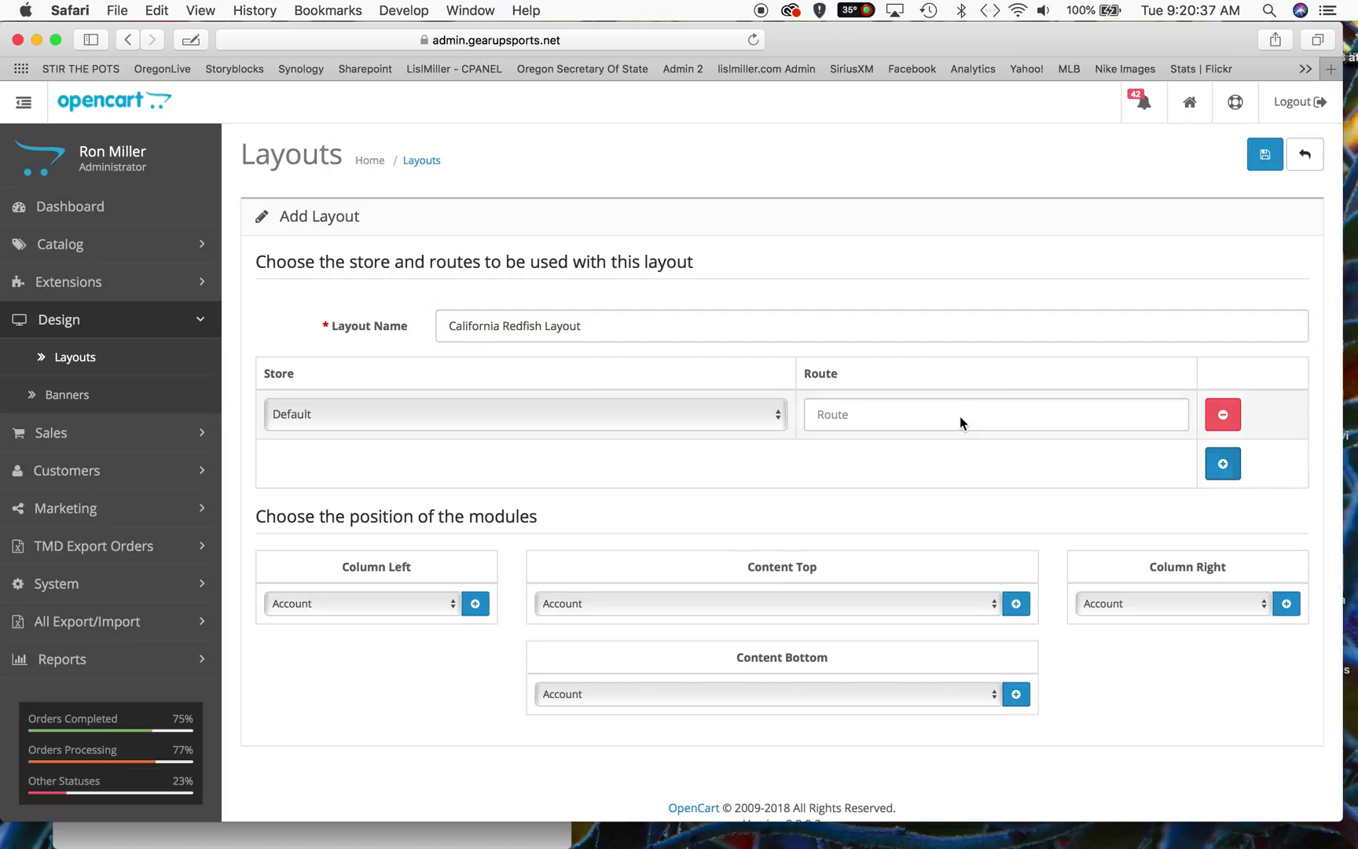
left_click(548, 412)
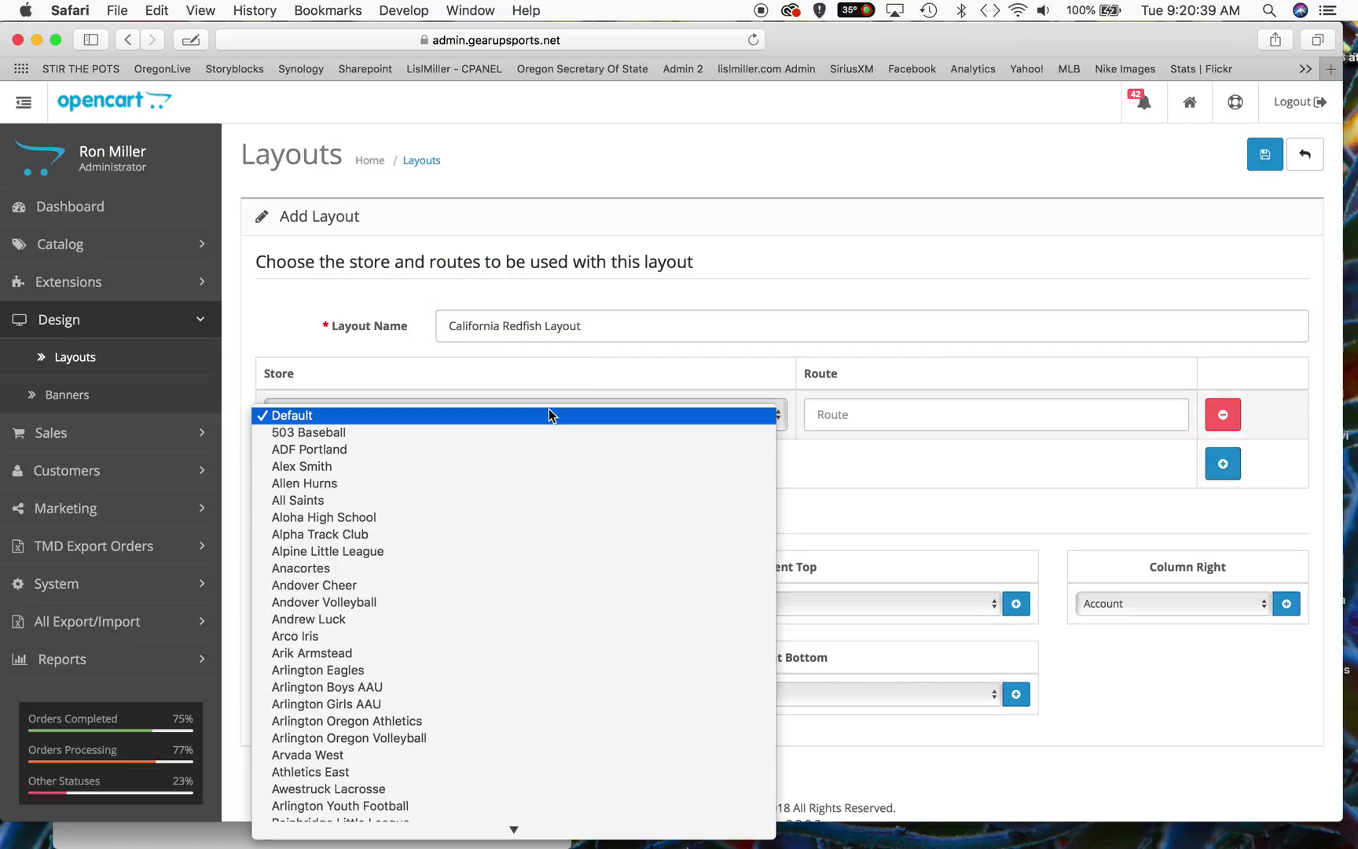
scroll(542, 560, "down", 10)
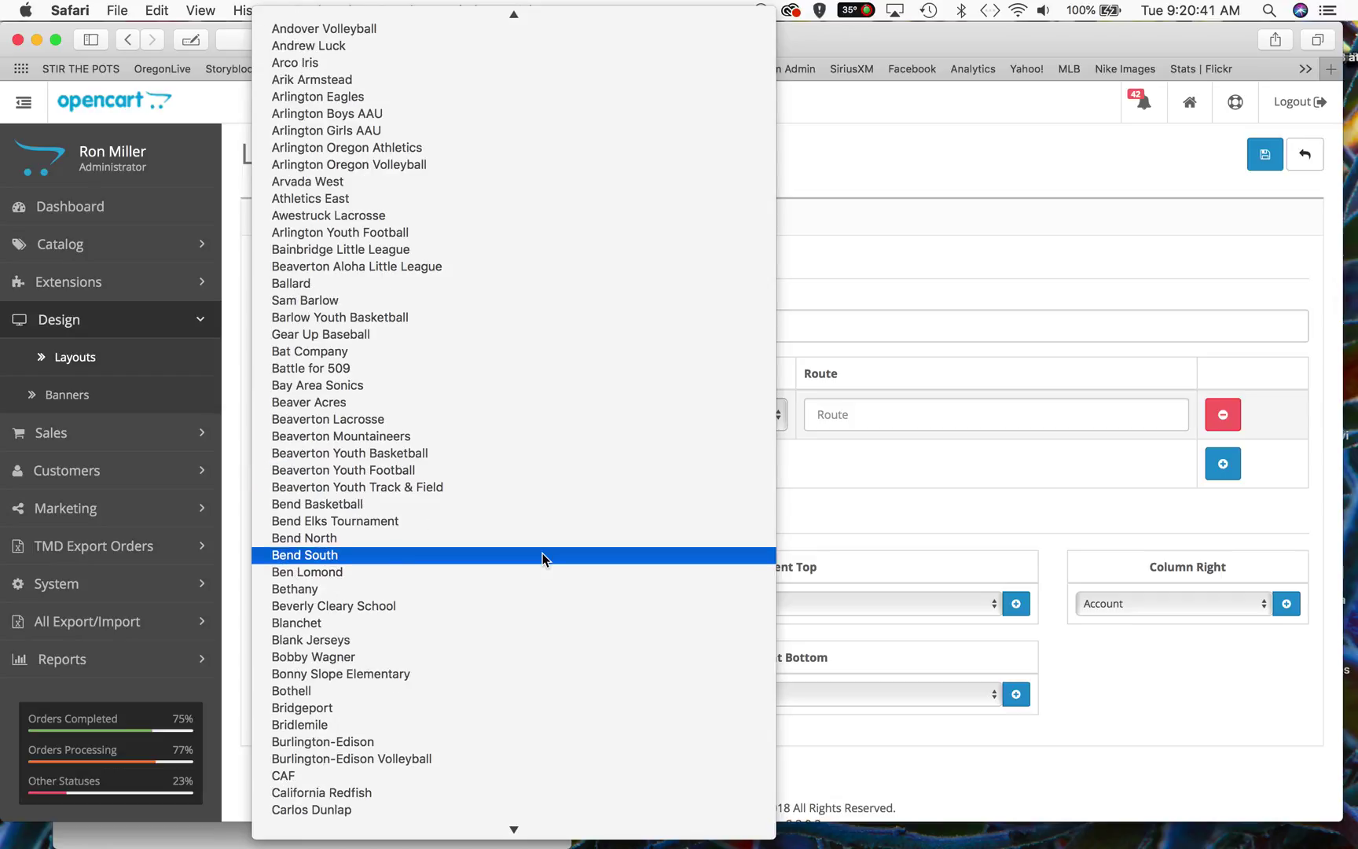
scroll(542, 558, "down", 9)
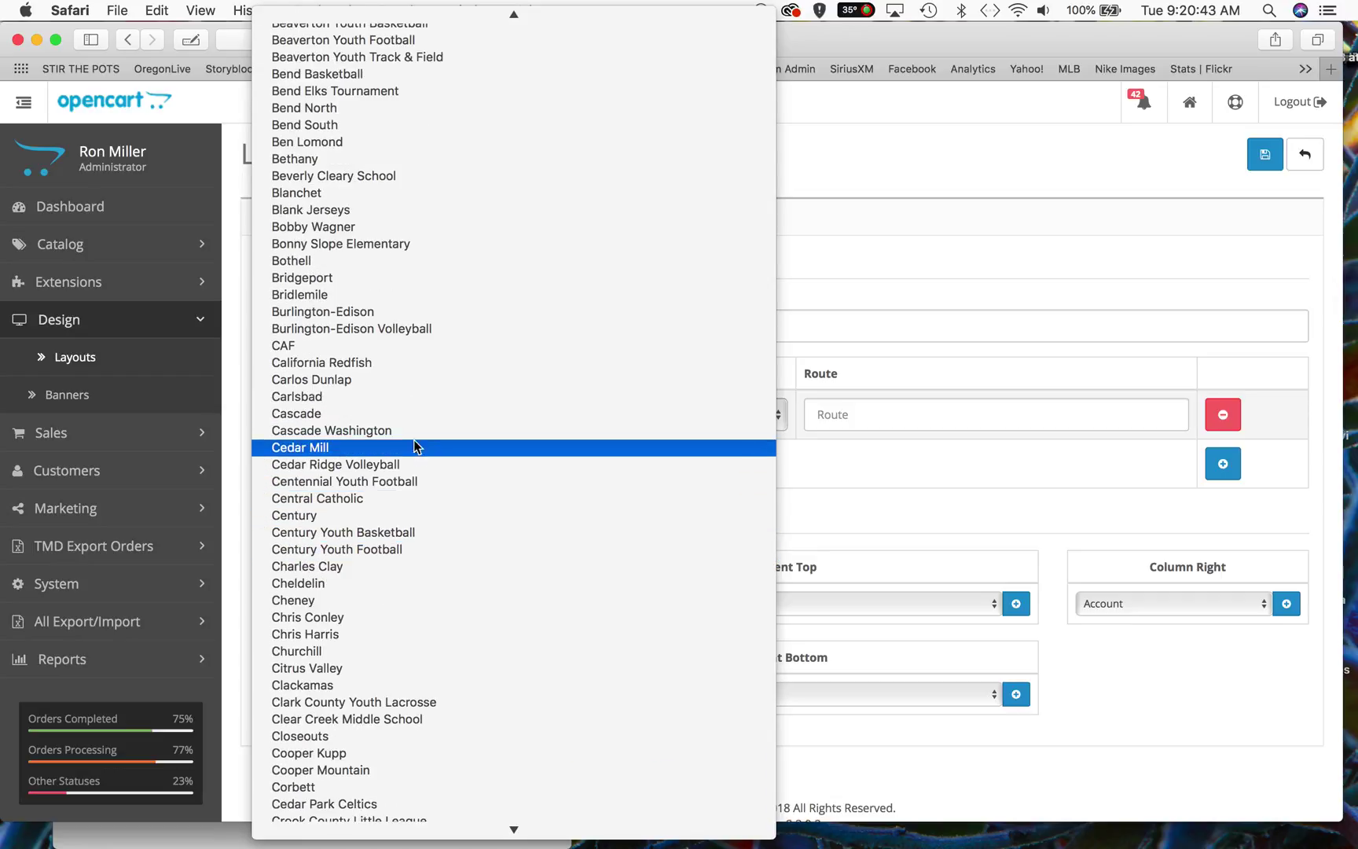
left_click(360, 367)
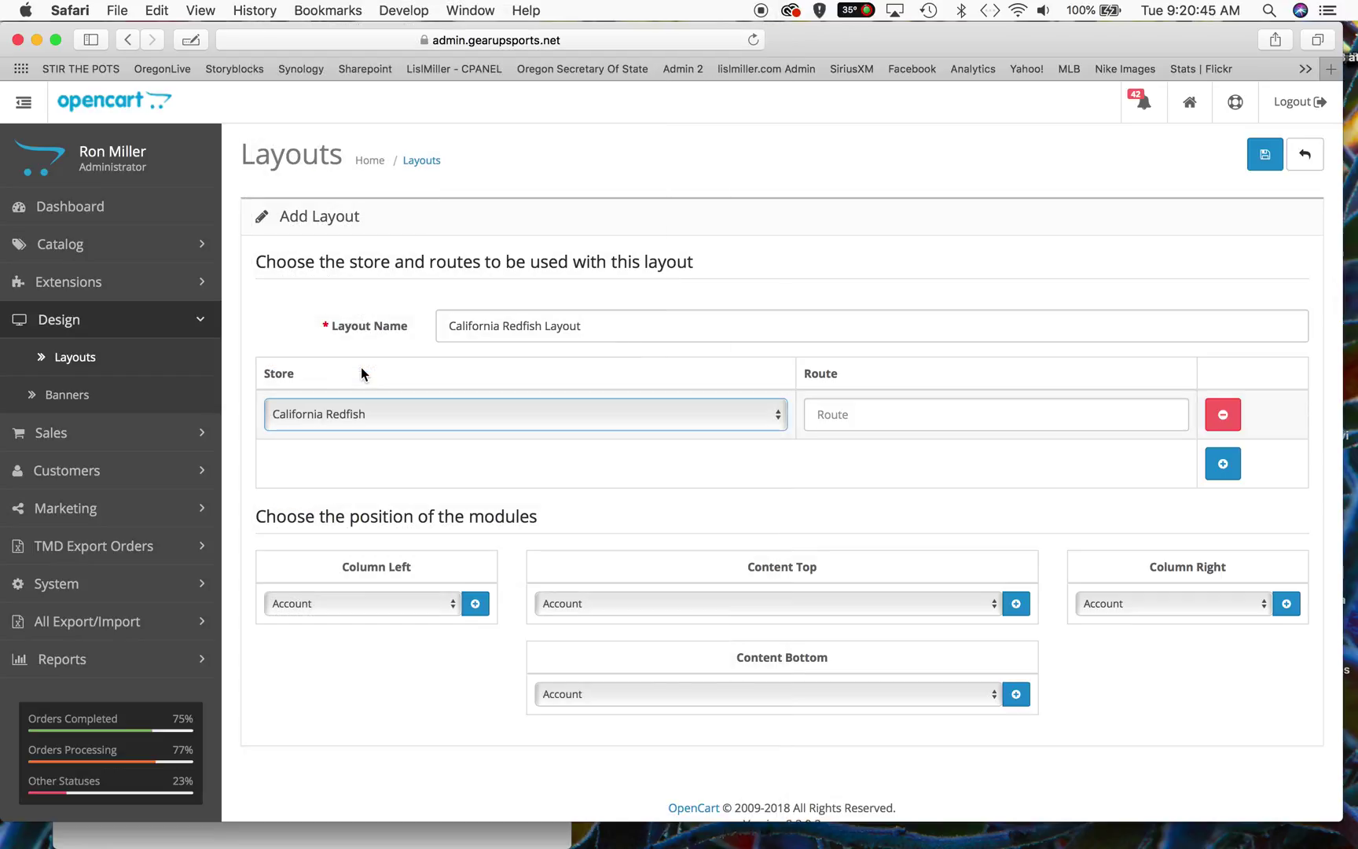
left_click(820, 414)
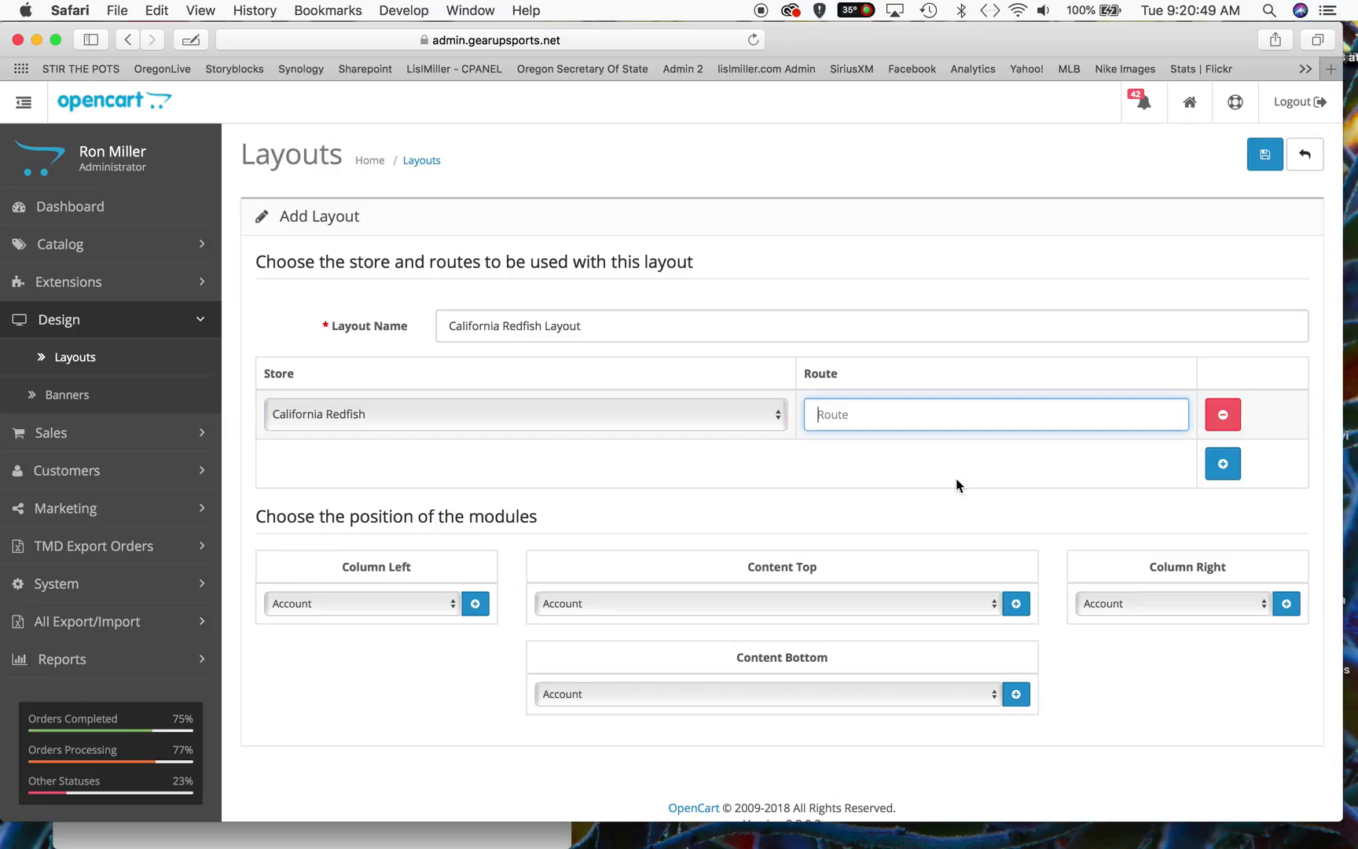
type("common/")
key("Tab")
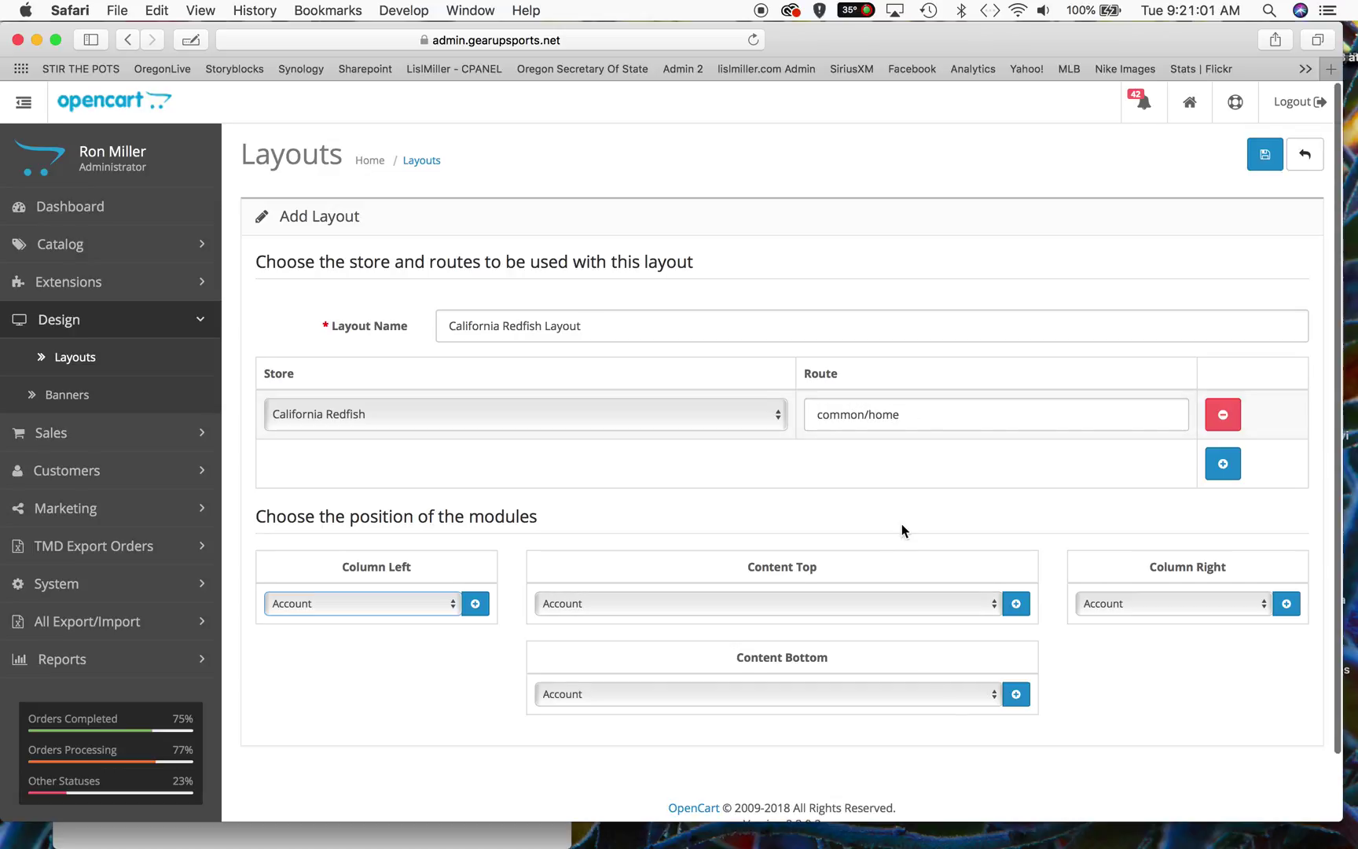
Step: Add three module slots to the layout's Content Top position
scroll(902, 526, "down", 2)
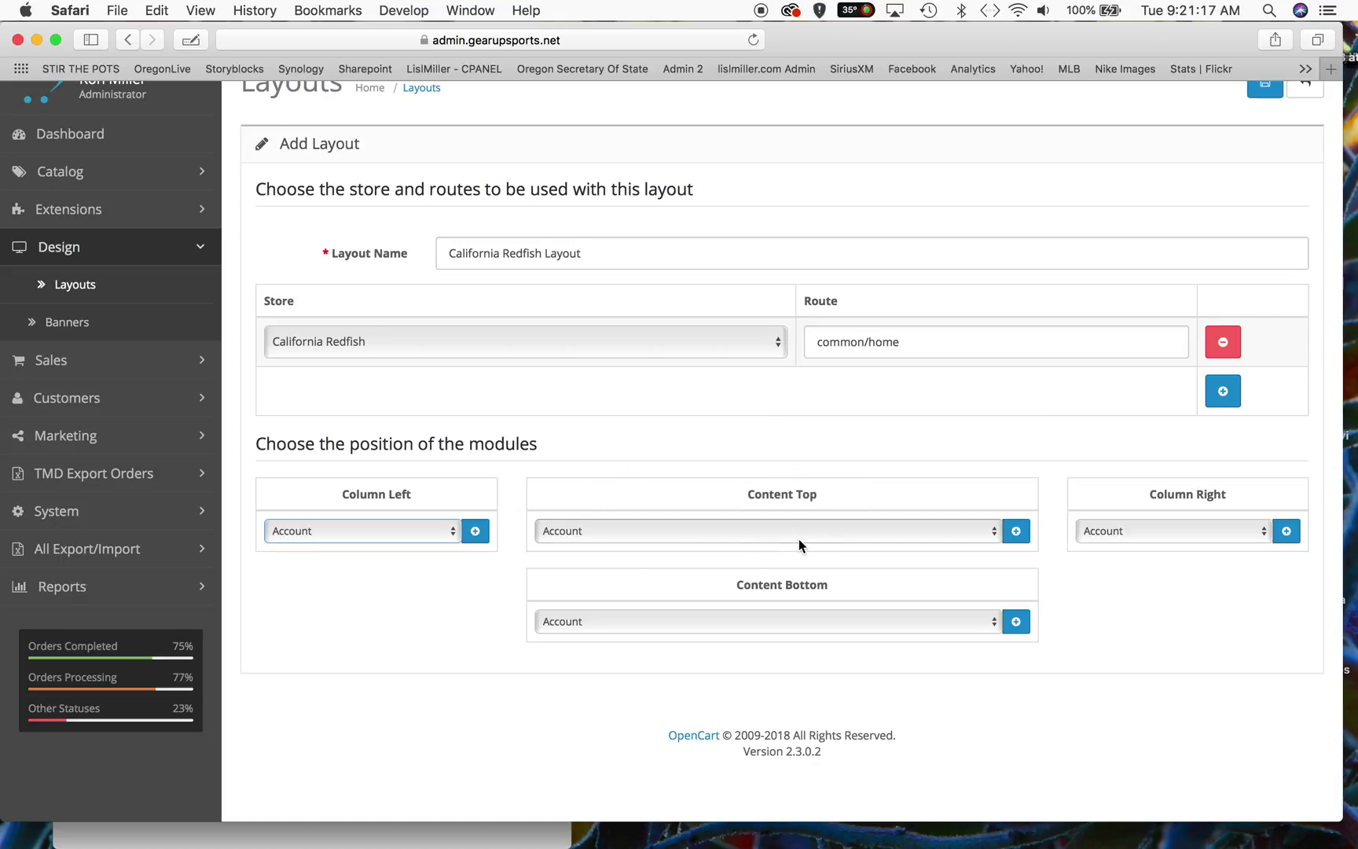
left_click(1016, 530)
left_click(1014, 573)
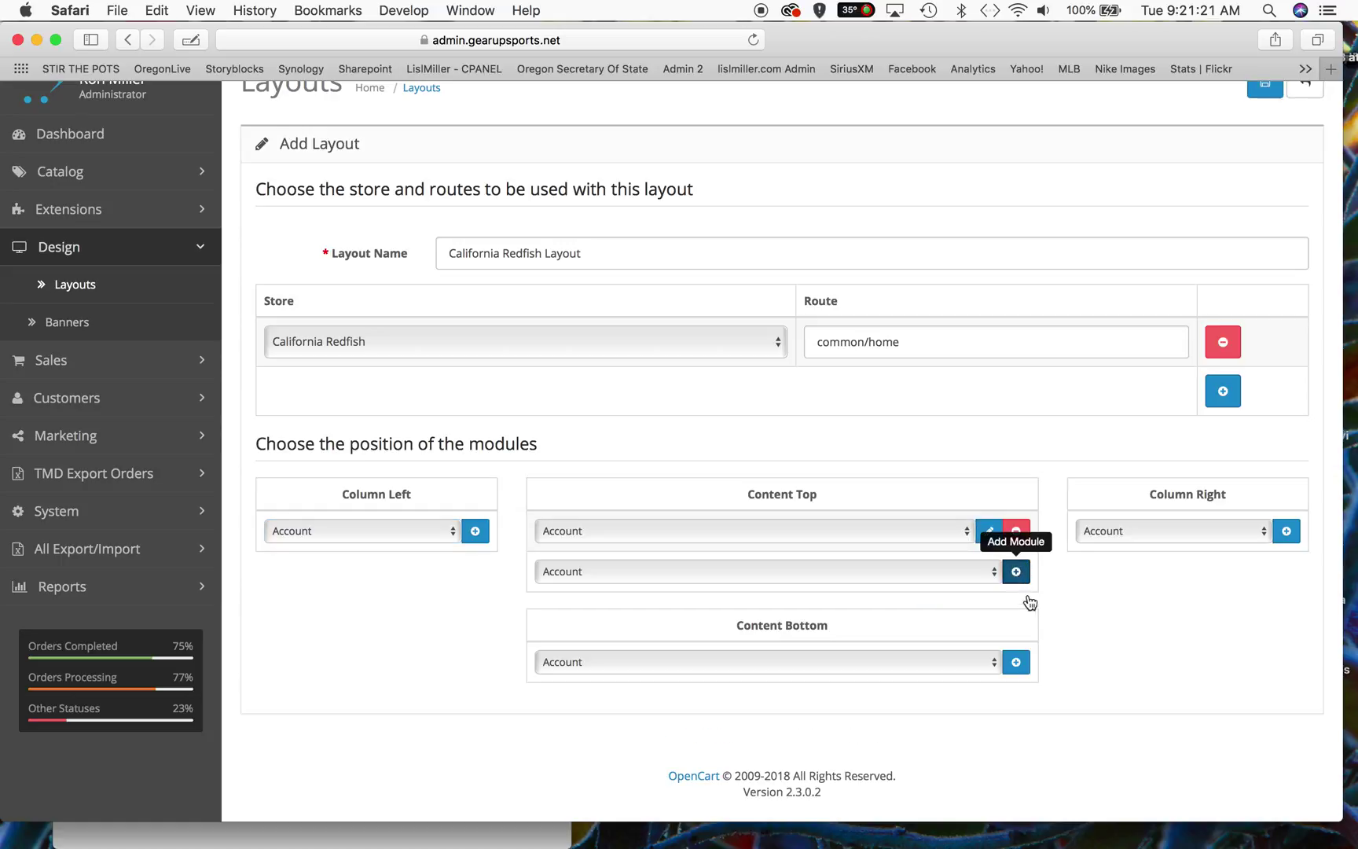
left_click(1016, 613)
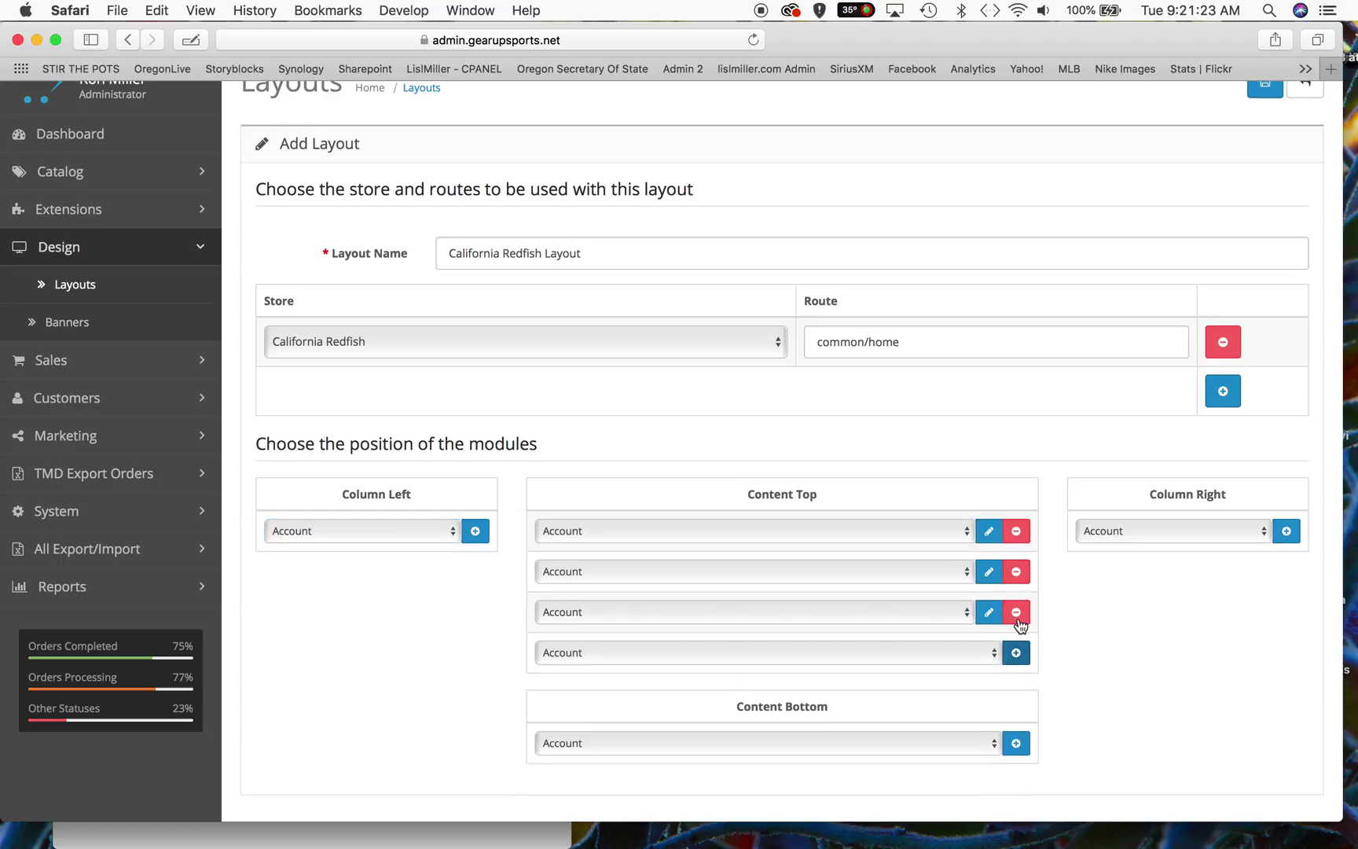
Step: Assign the California Redfish slideshow module to the first Content Top slot of the layout
left_click(653, 530)
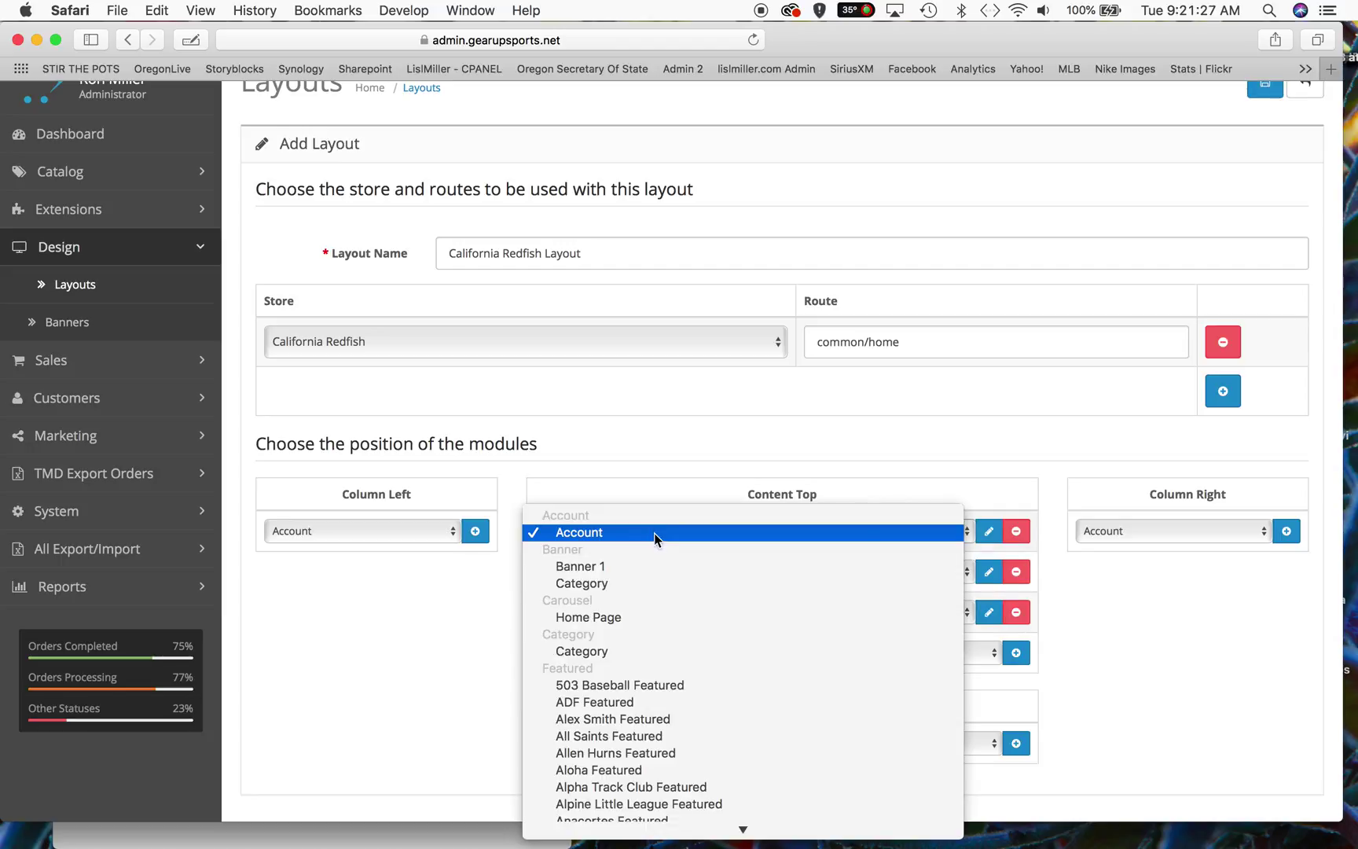
scroll(672, 633, "down", 15)
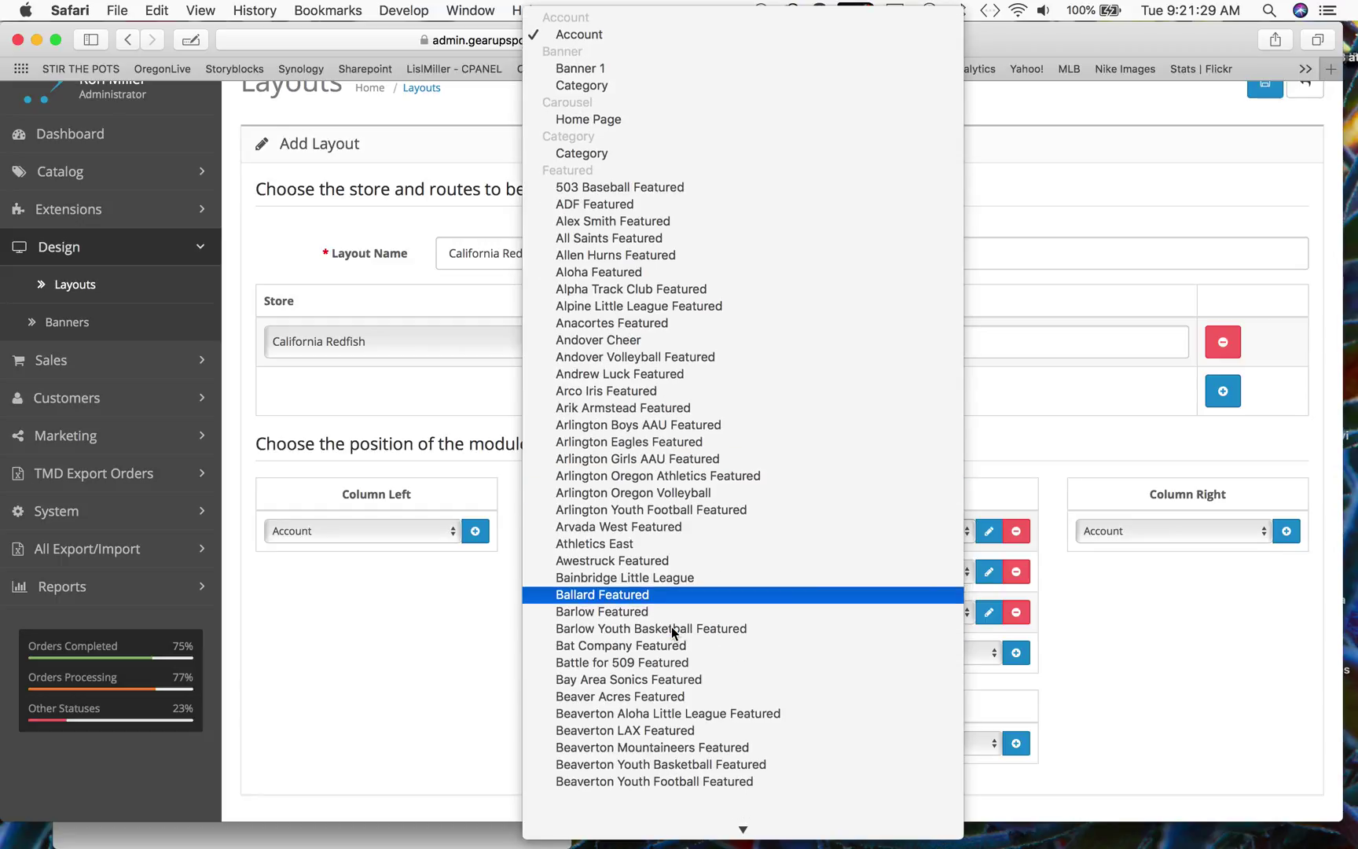
scroll(668, 680, "down", 20)
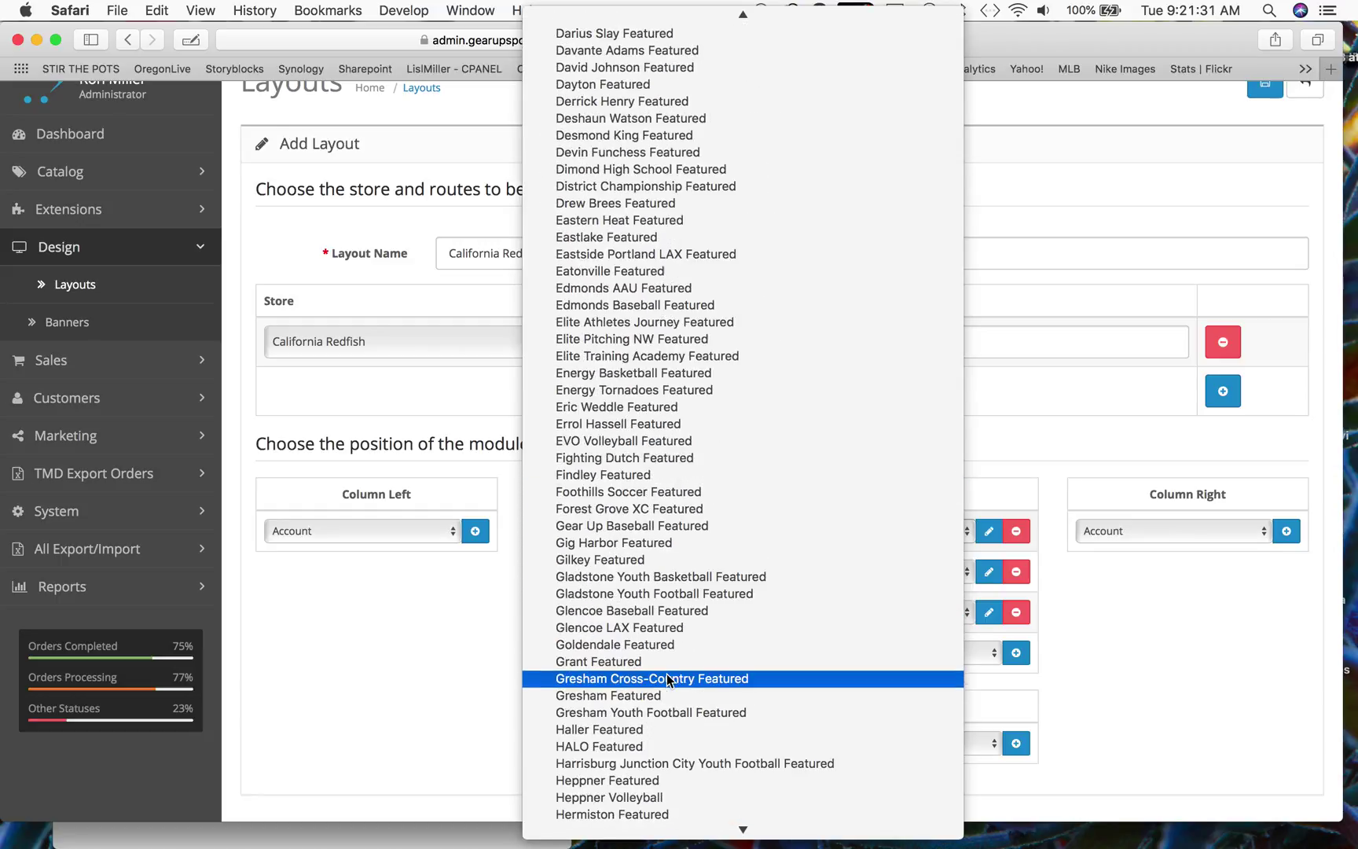
scroll(668, 679, "up", 20)
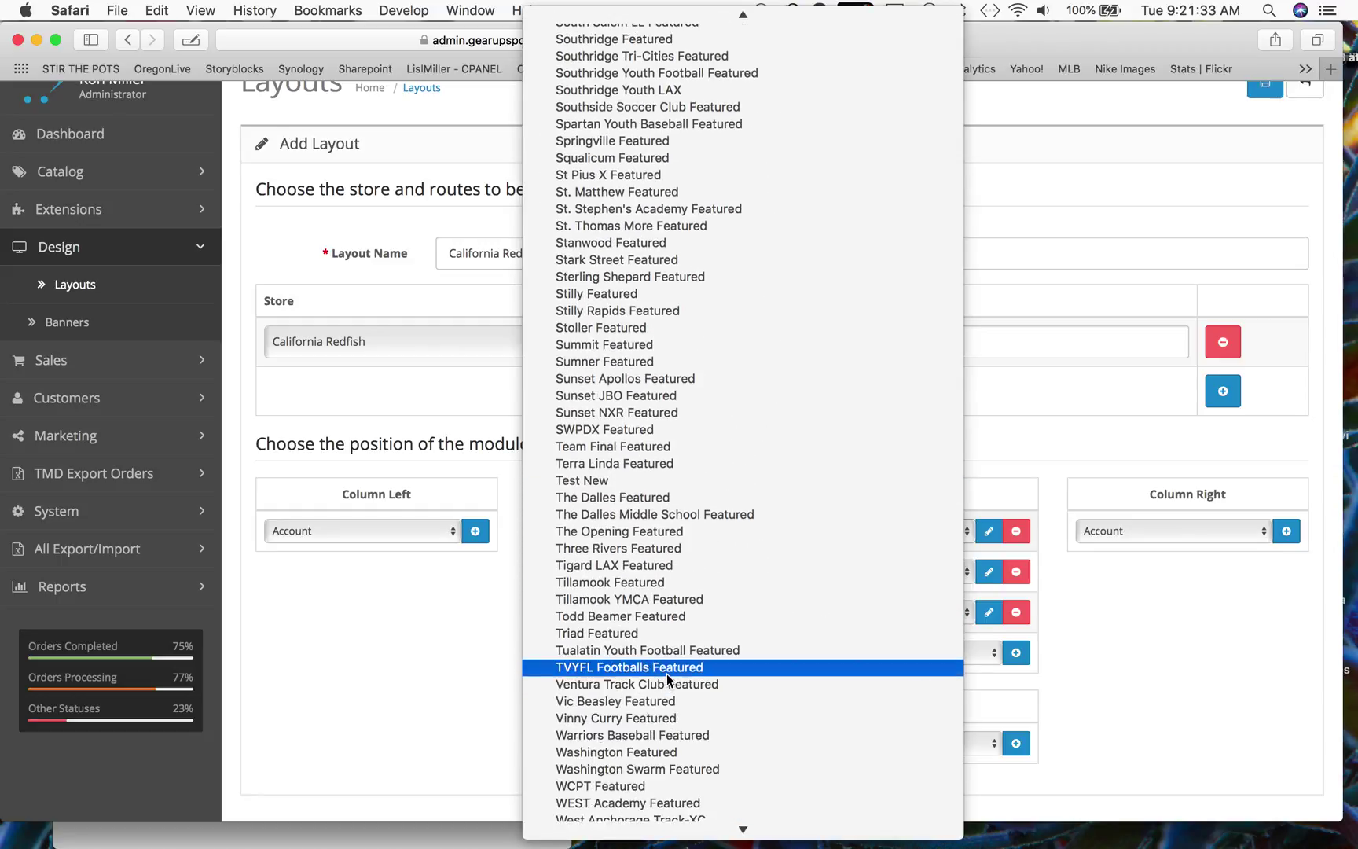
scroll(669, 680, "down", 20)
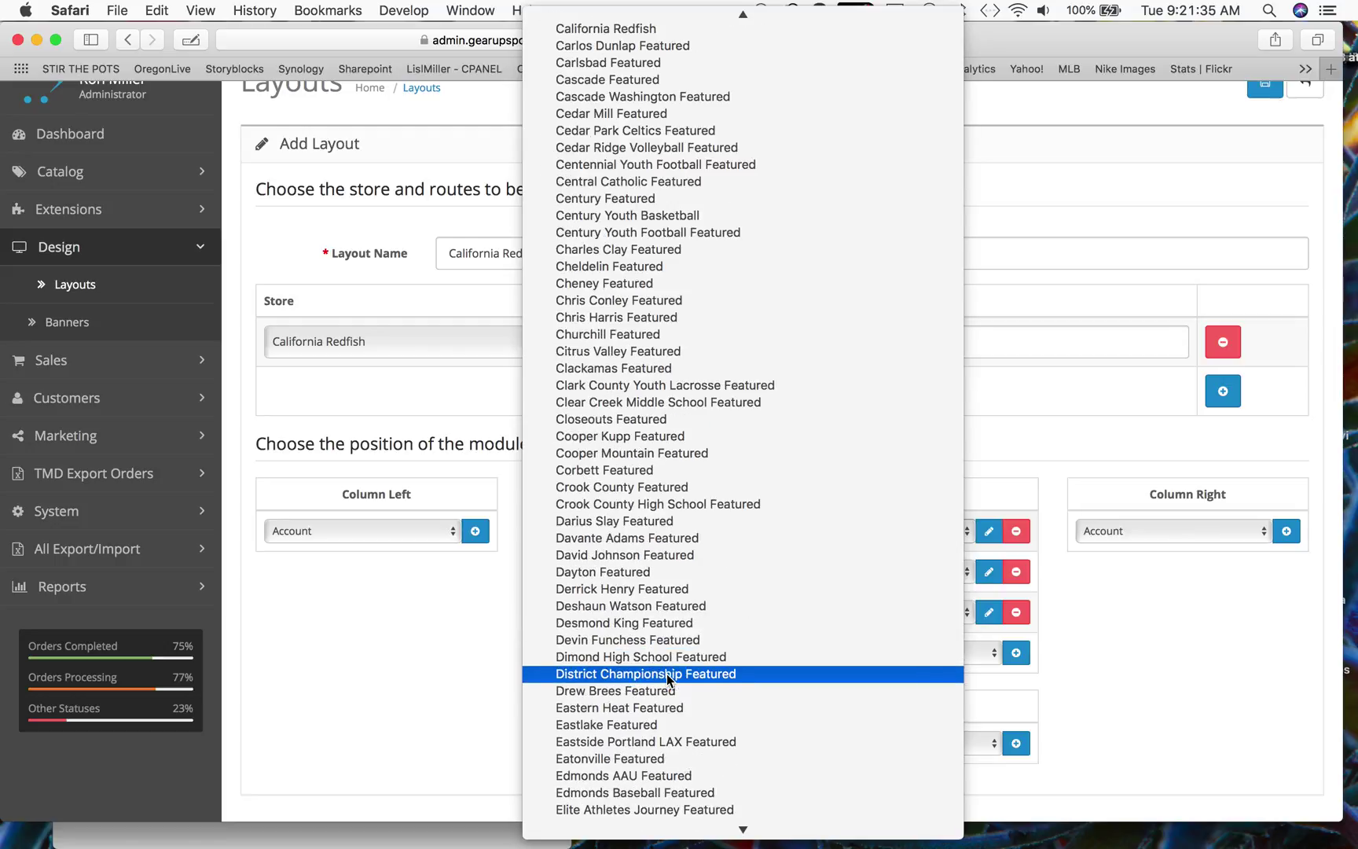
scroll(668, 681, "down", 20)
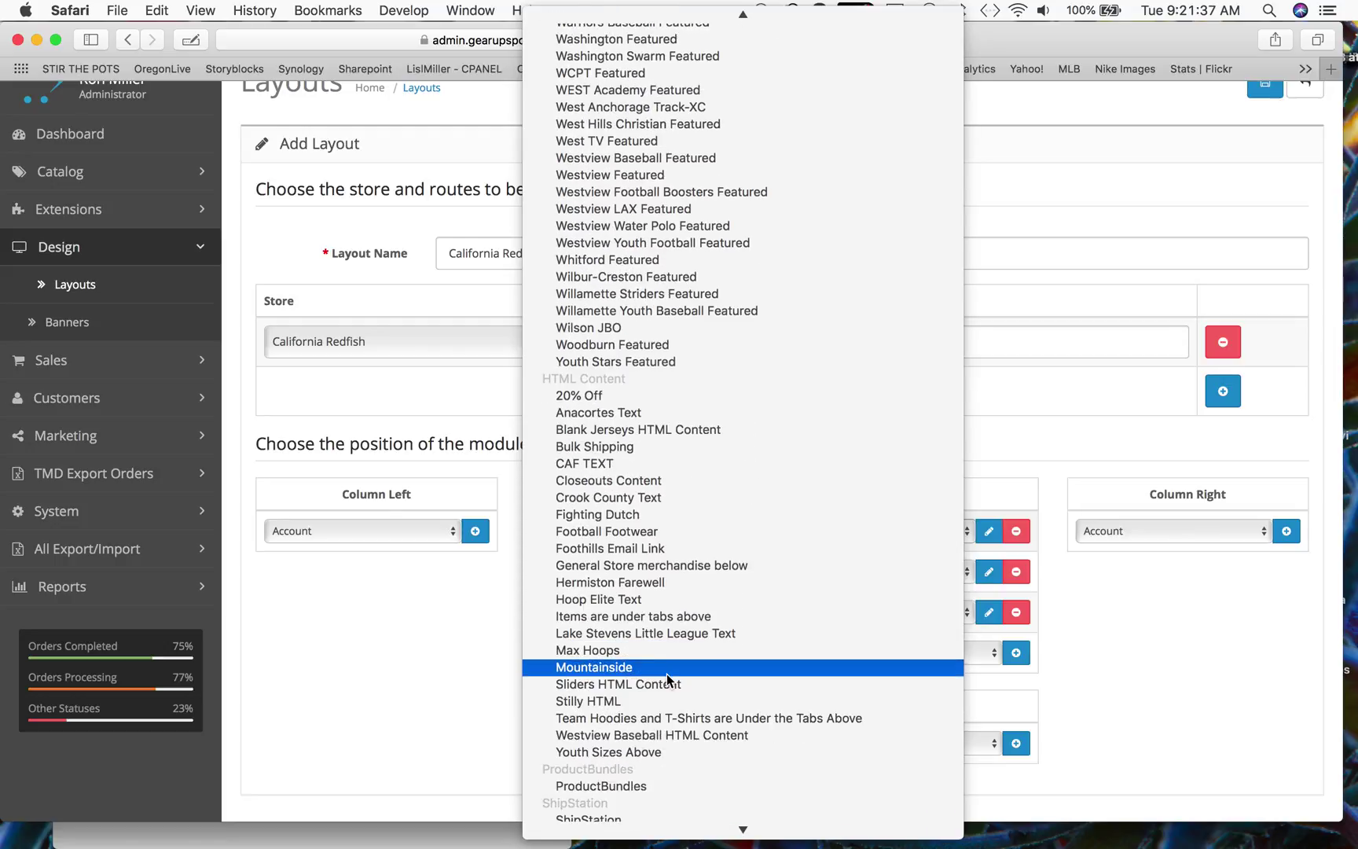
scroll(668, 680, "up", 3)
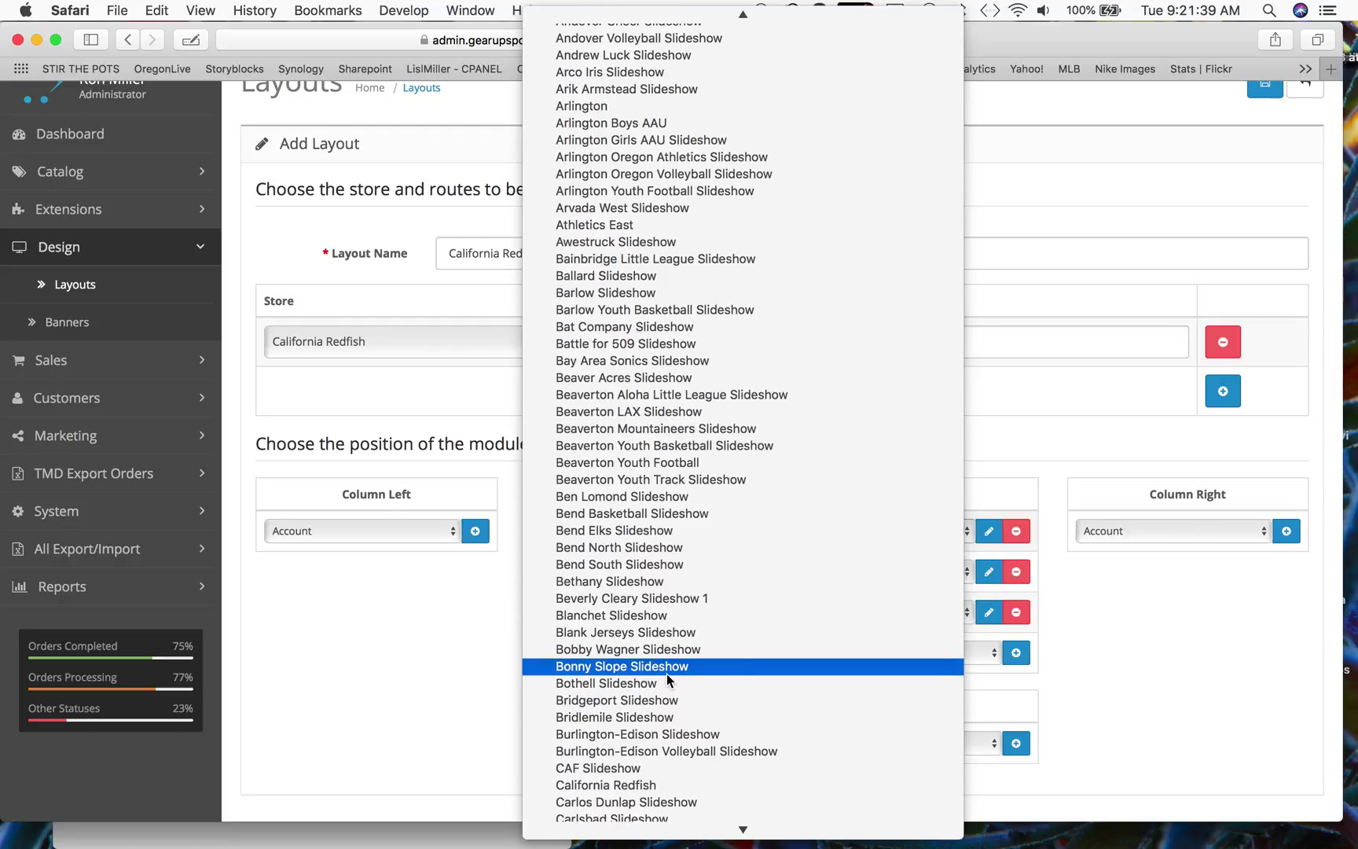
scroll(668, 687, "down", 6)
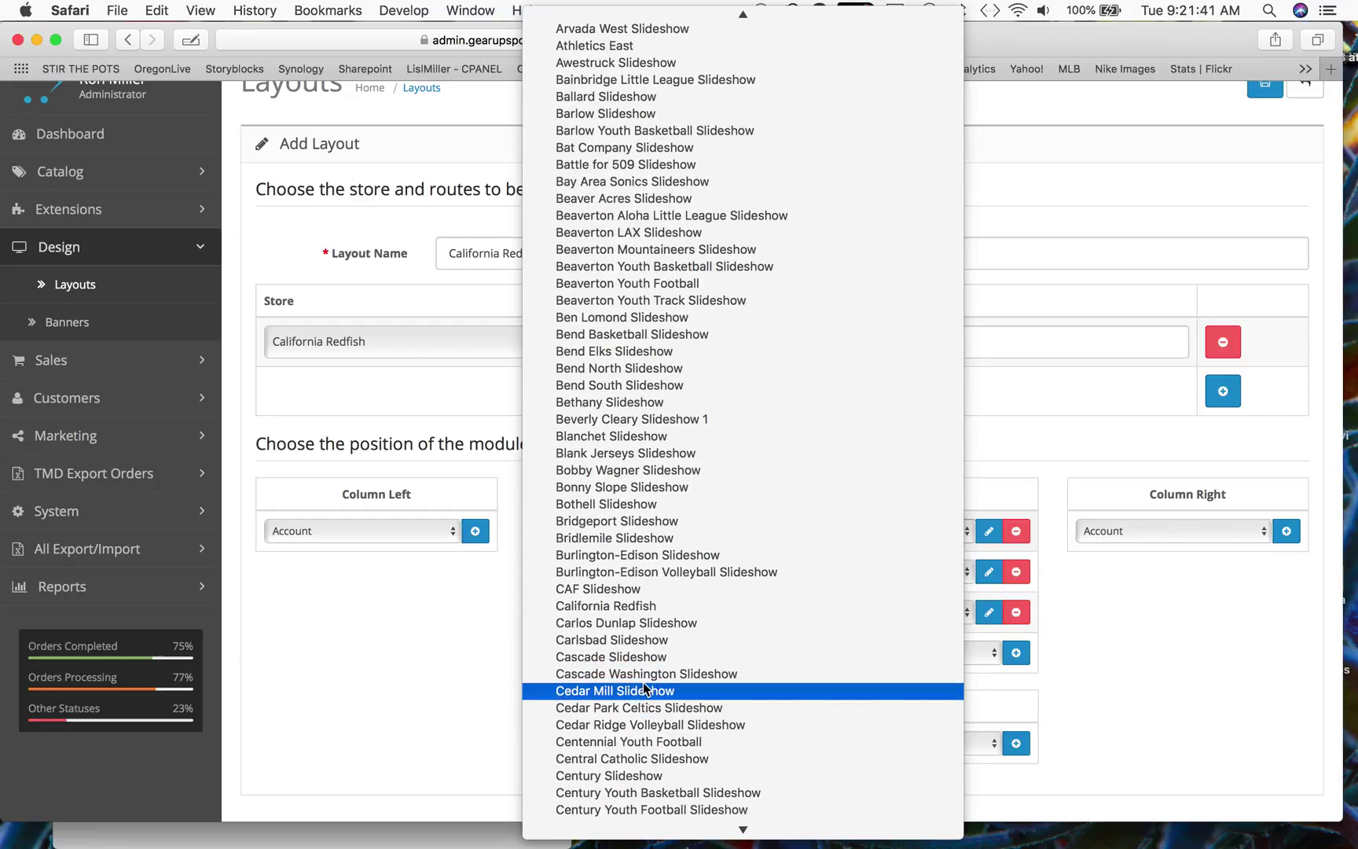
left_click(638, 607)
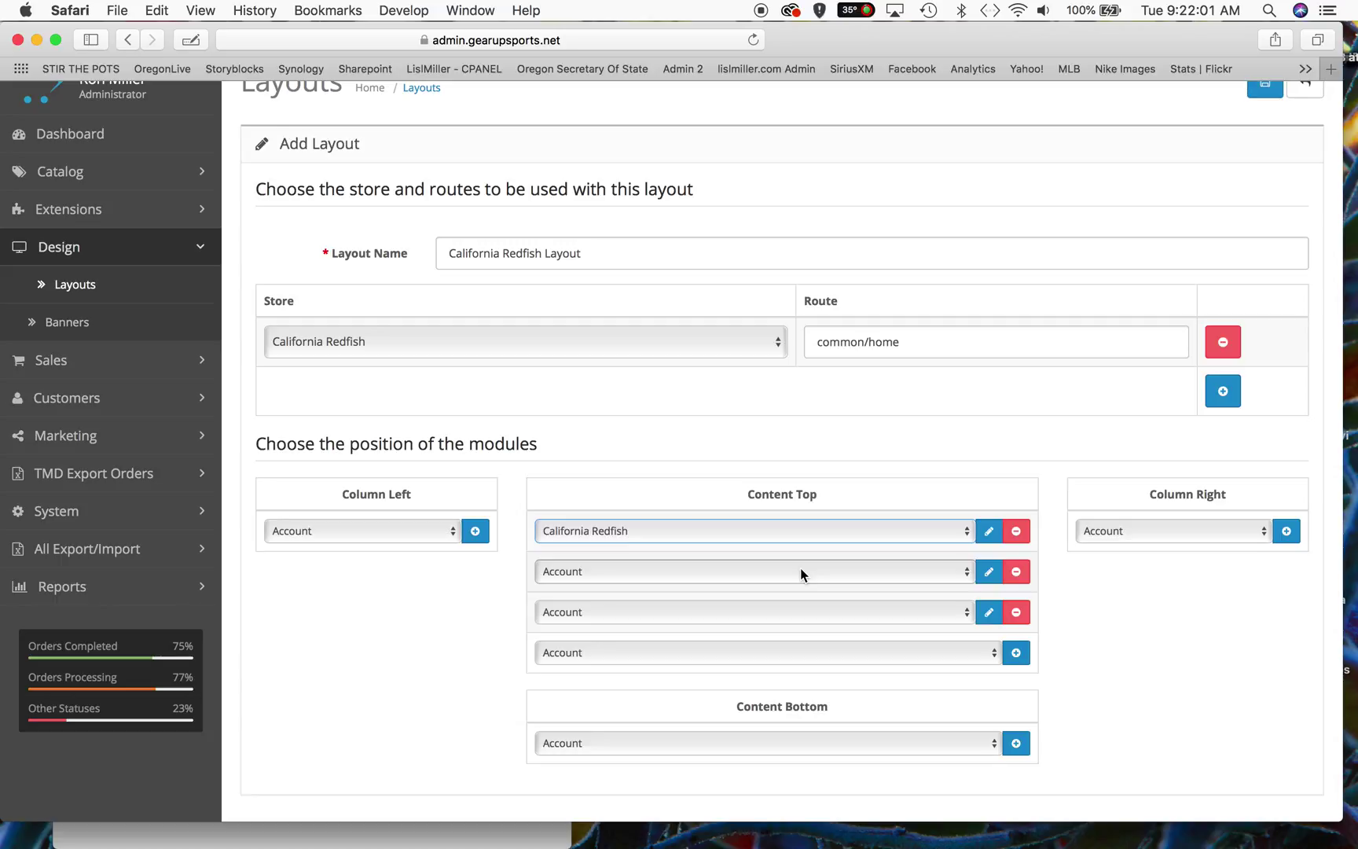
Step: Assign the Youth Sizes Above HTML content module to the second Content Top slot
left_click(708, 570)
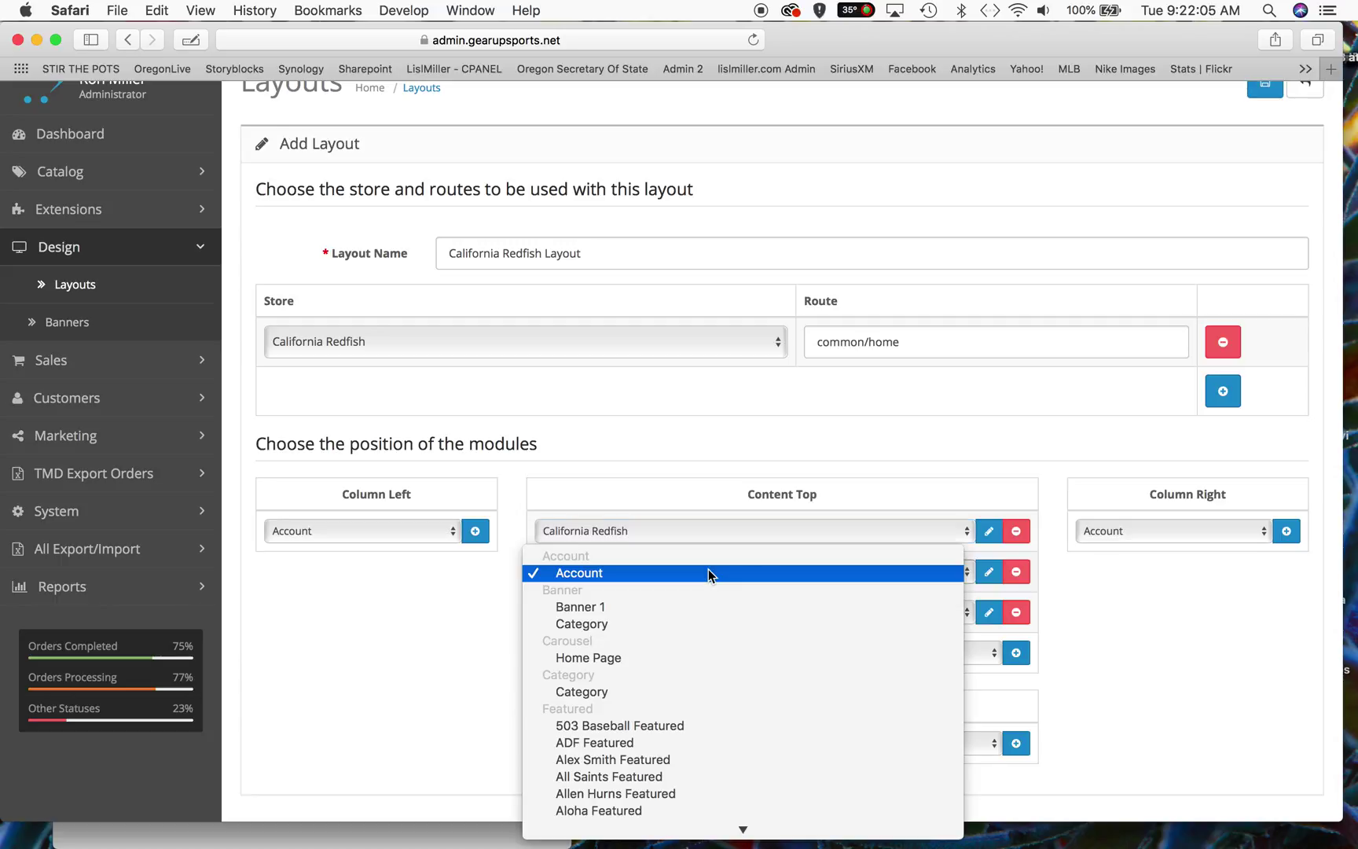
scroll(693, 669, "down", 20)
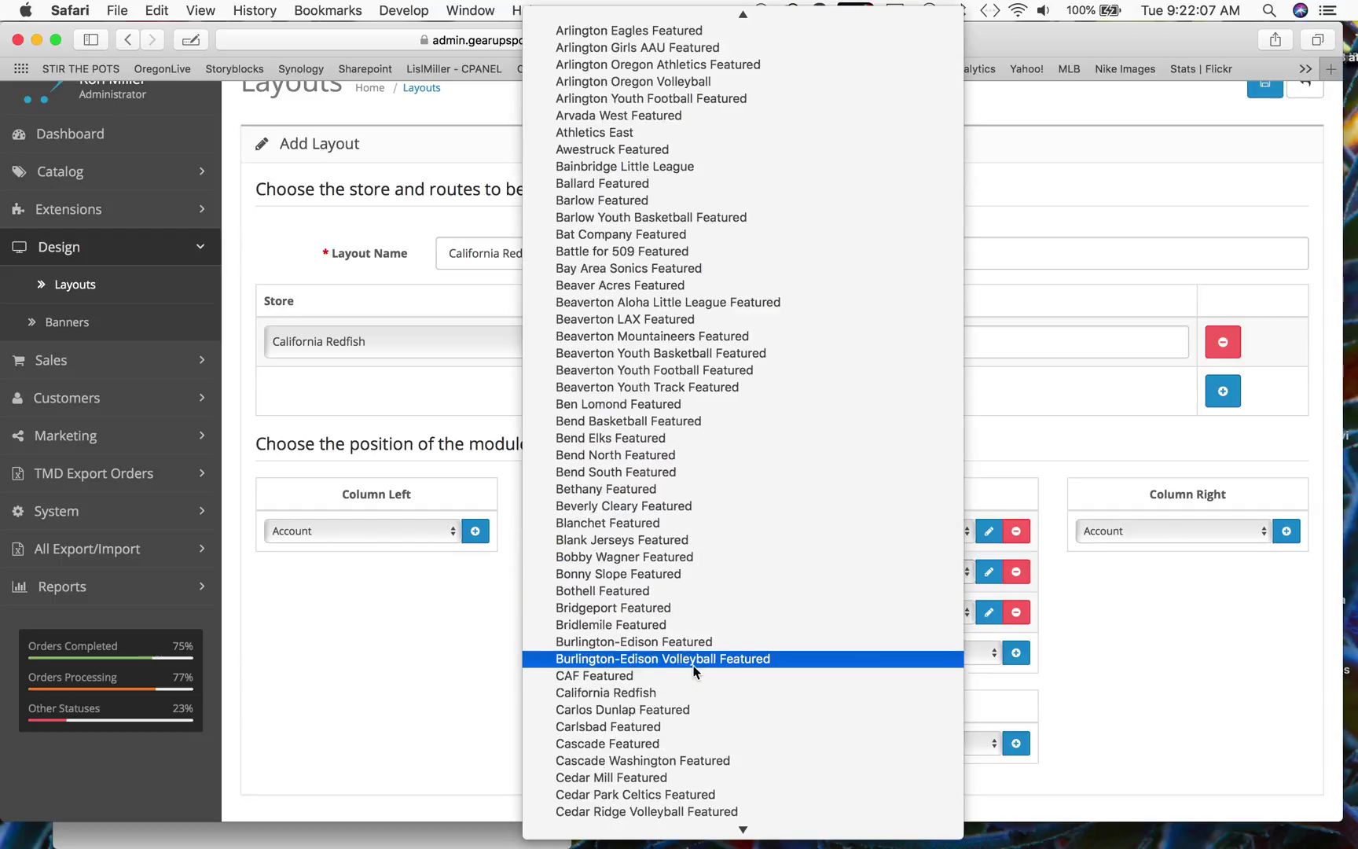
scroll(693, 669, "down", 20)
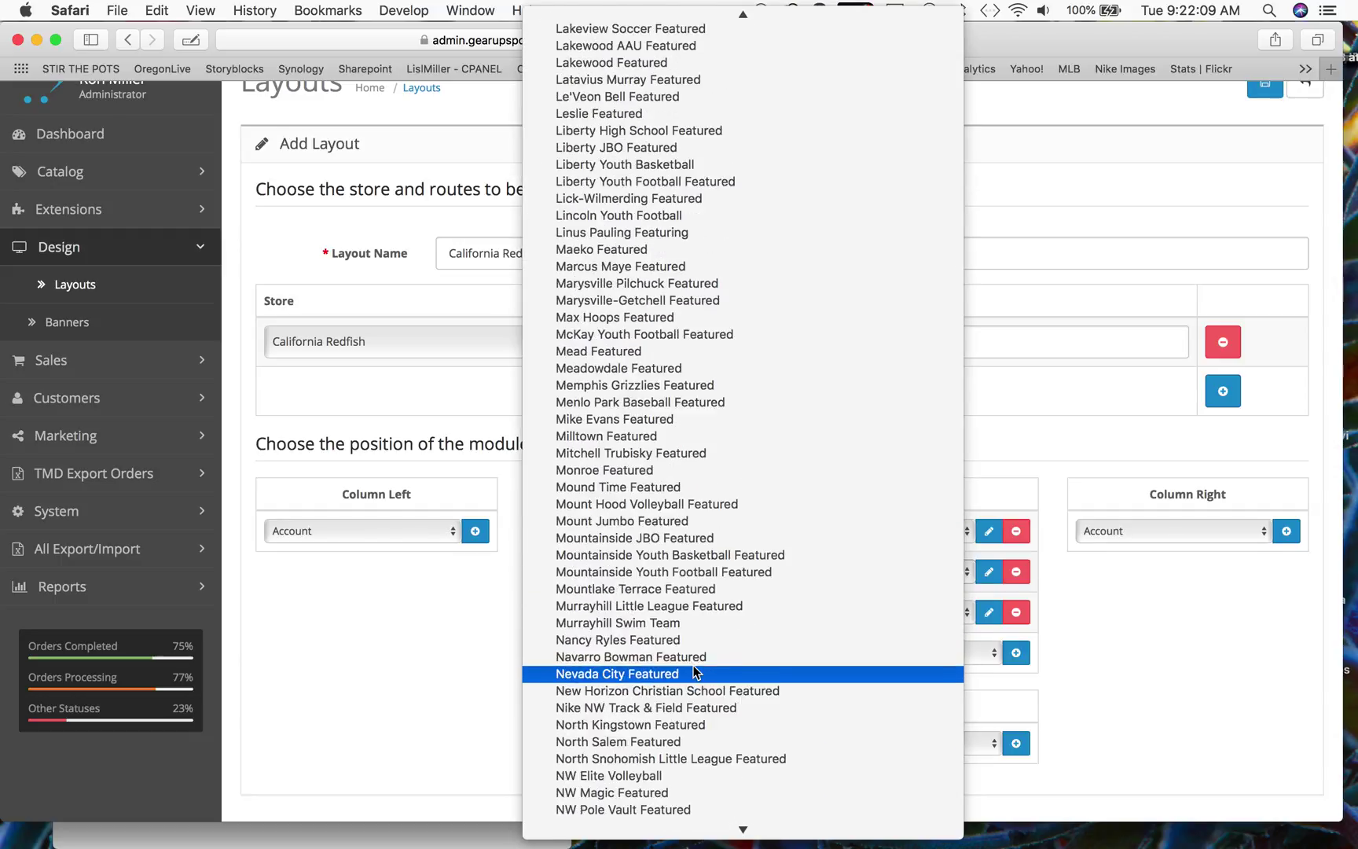
scroll(693, 669, "down", 20)
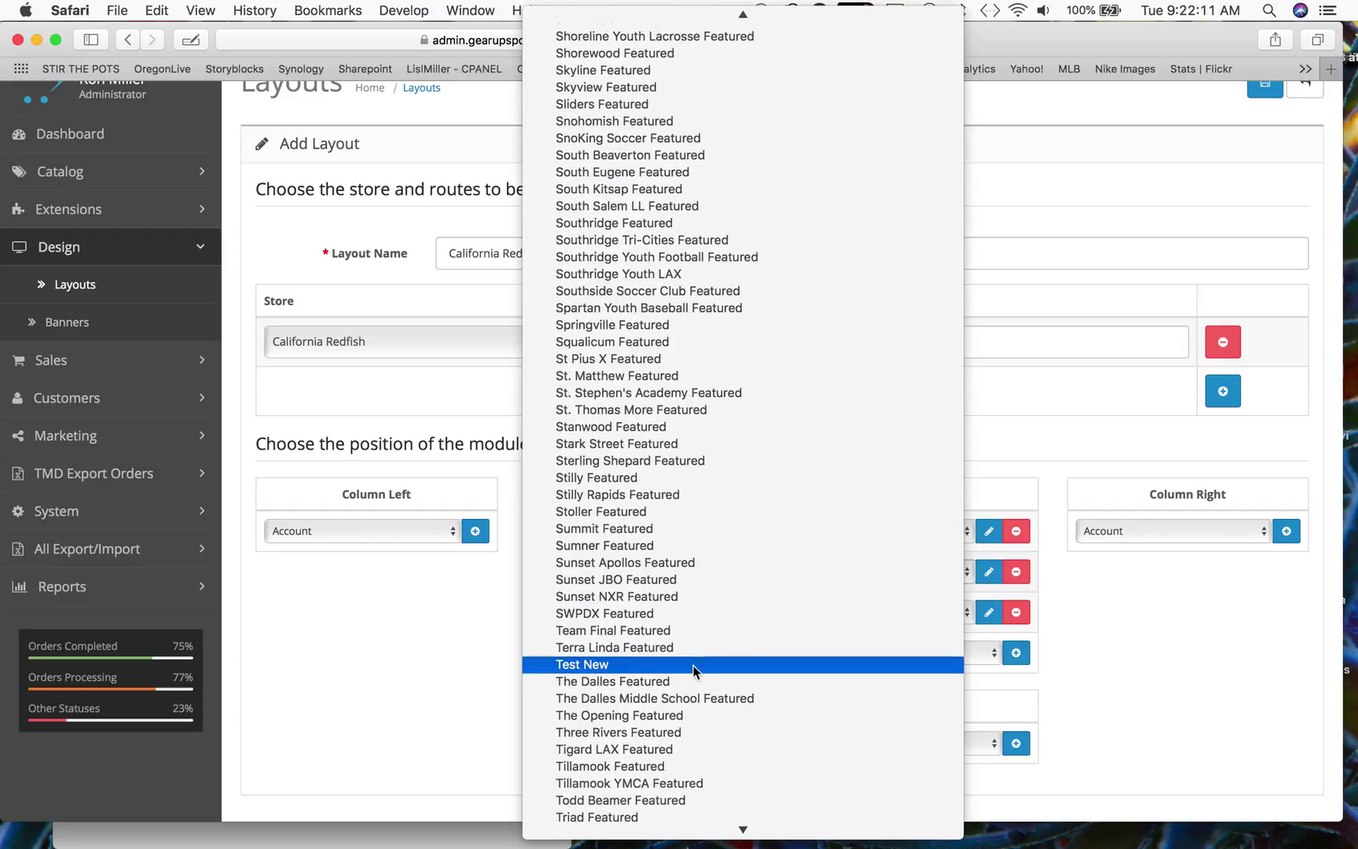
scroll(693, 670, "down", 20)
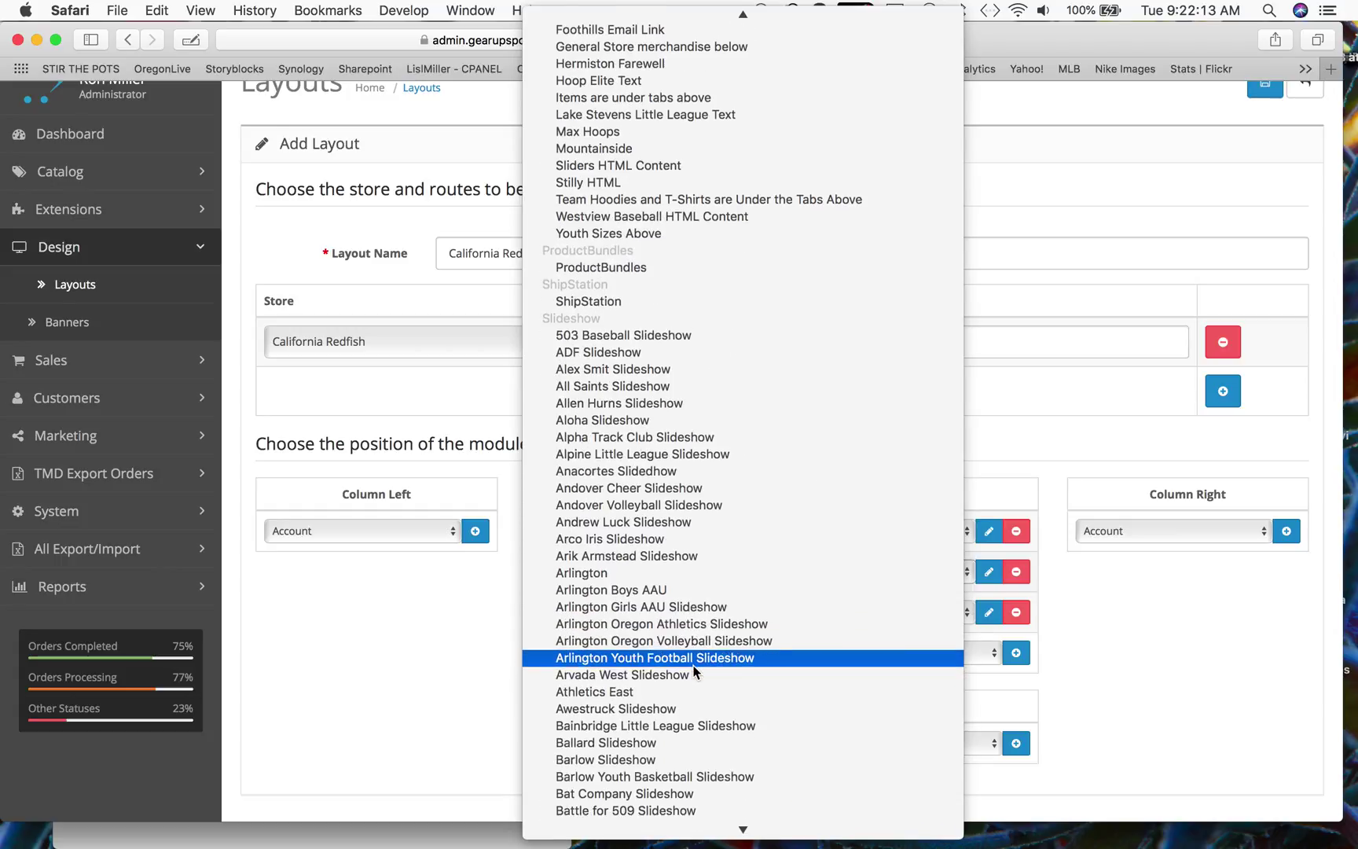
scroll(693, 670, "down", 15)
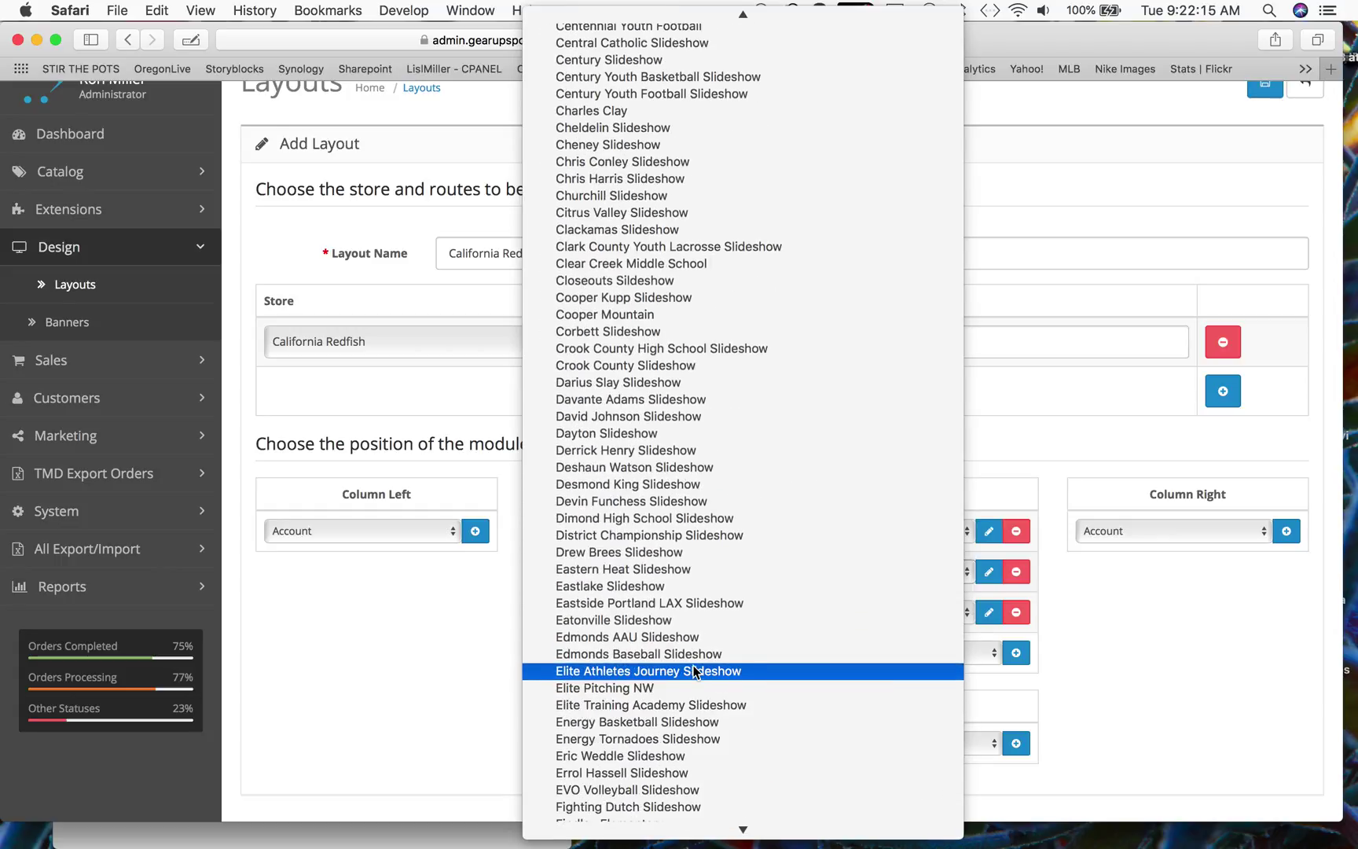
scroll(693, 670, "up", 20)
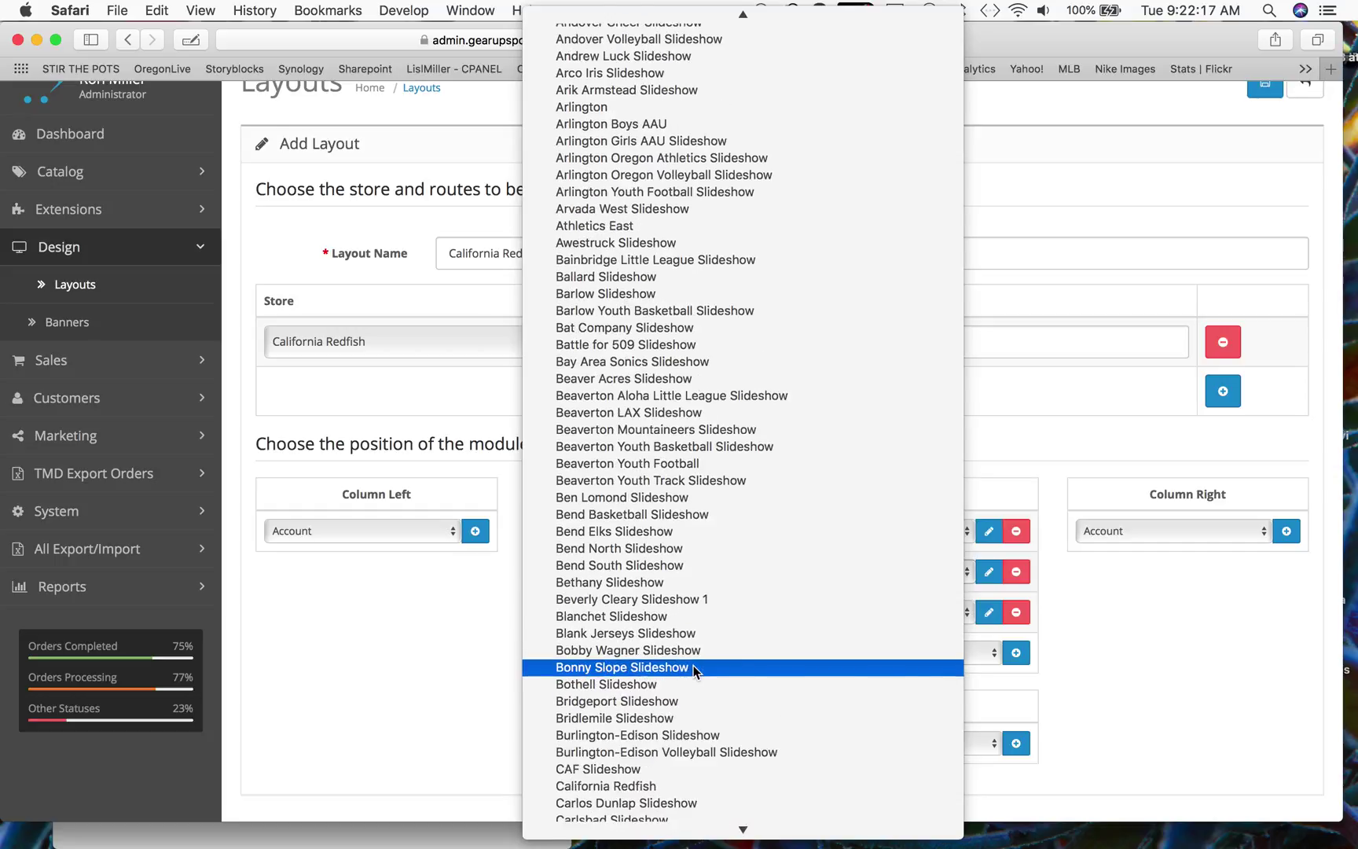
scroll(693, 670, "up", 20)
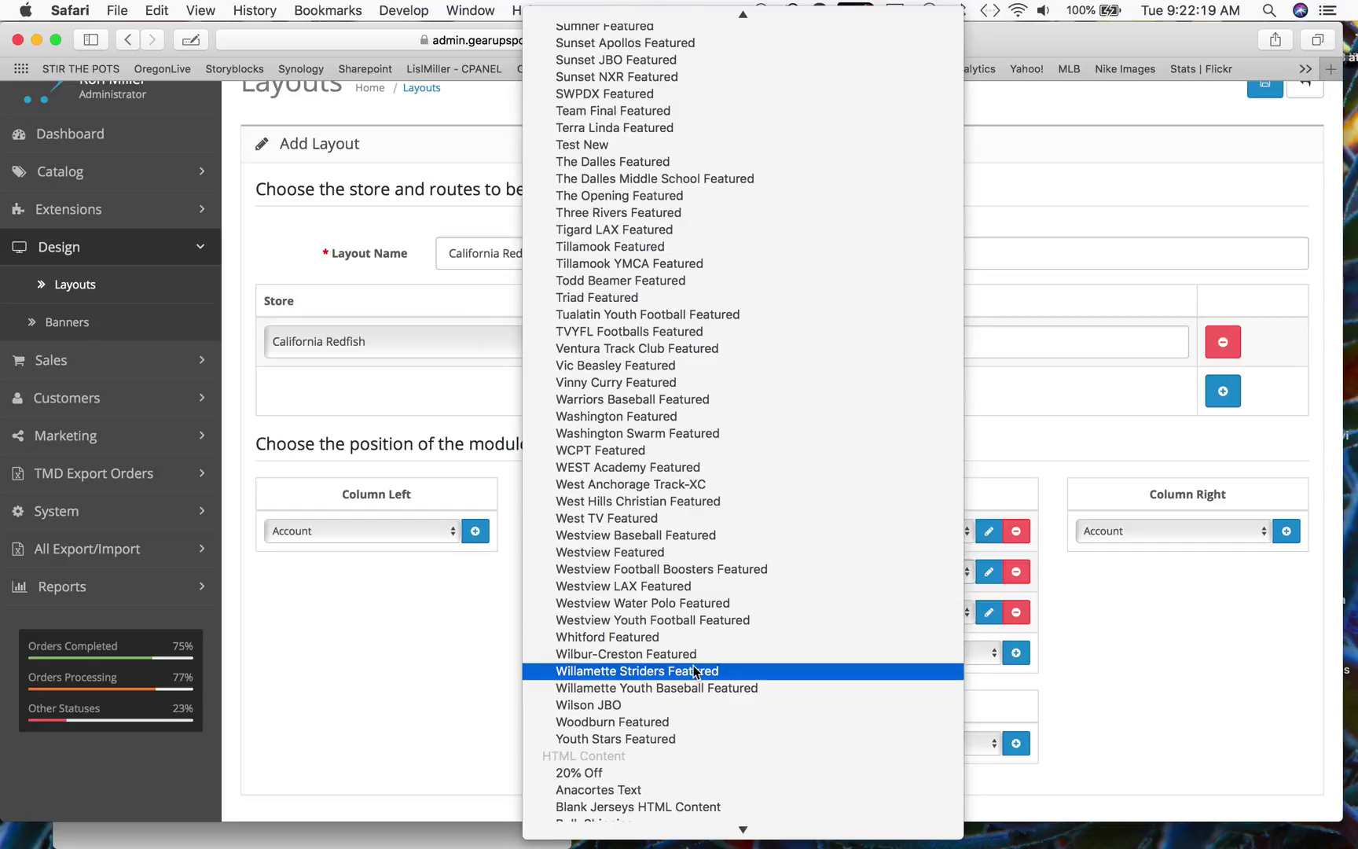
scroll(693, 670, "up", 20)
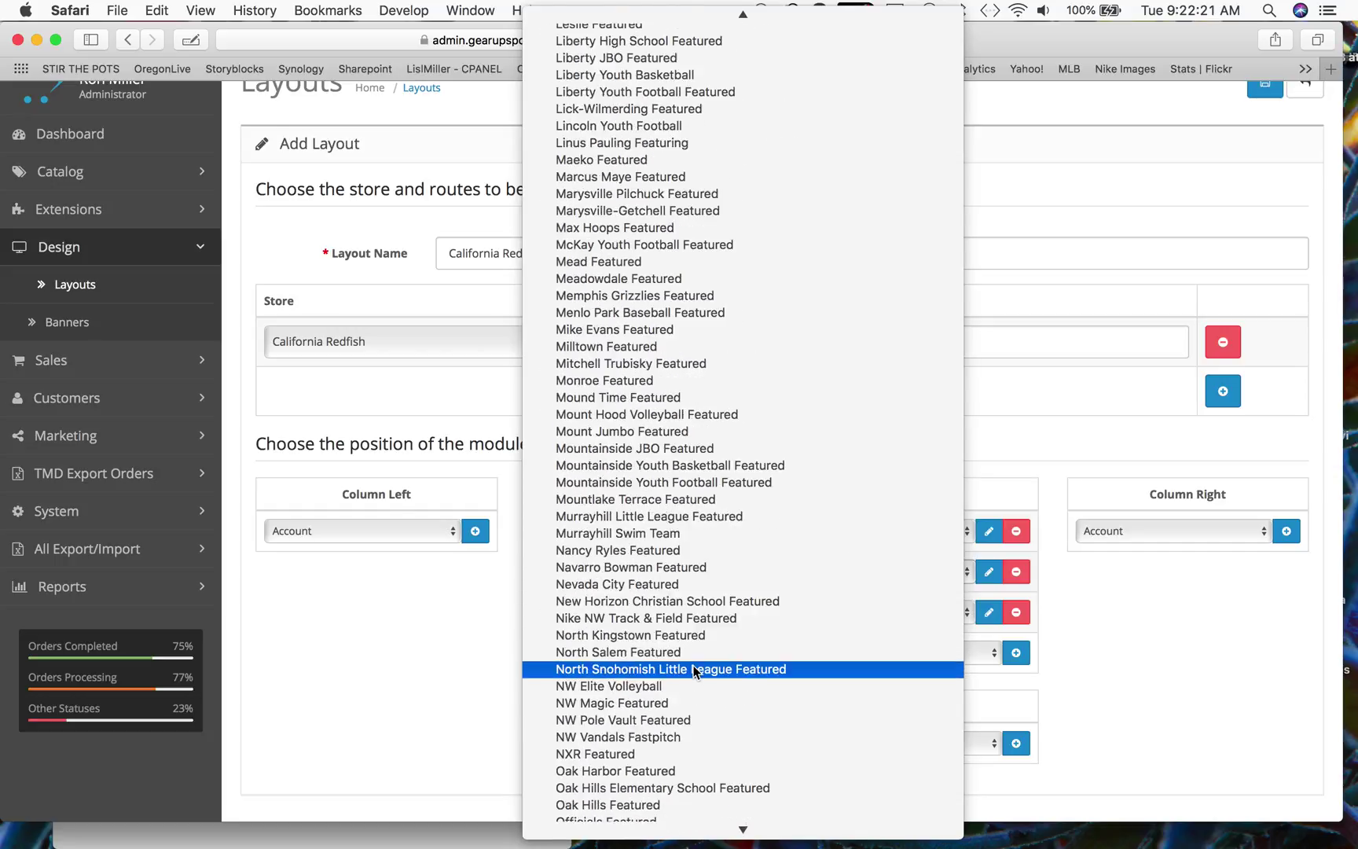
scroll(693, 669, "down", 20)
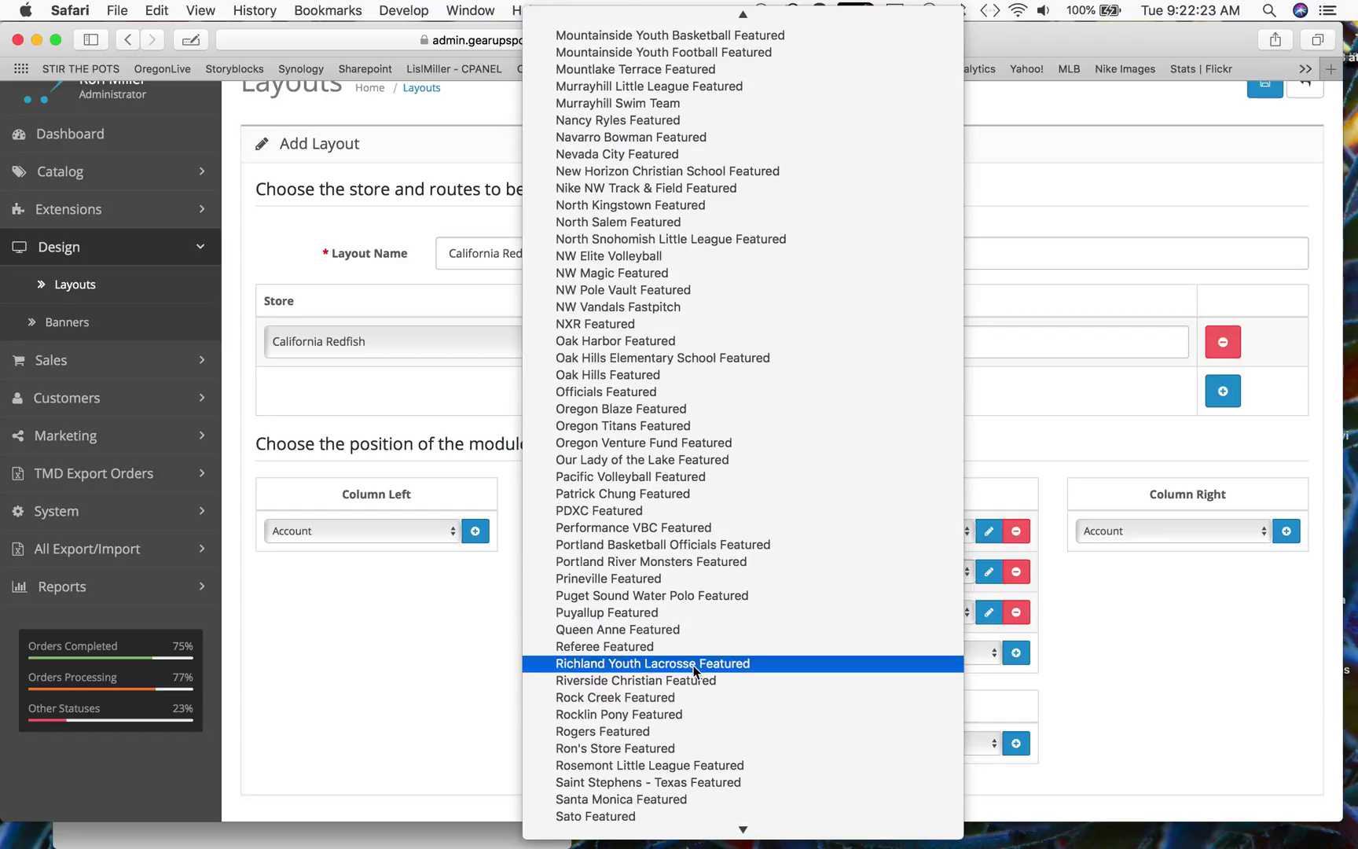
scroll(693, 670, "down", 20)
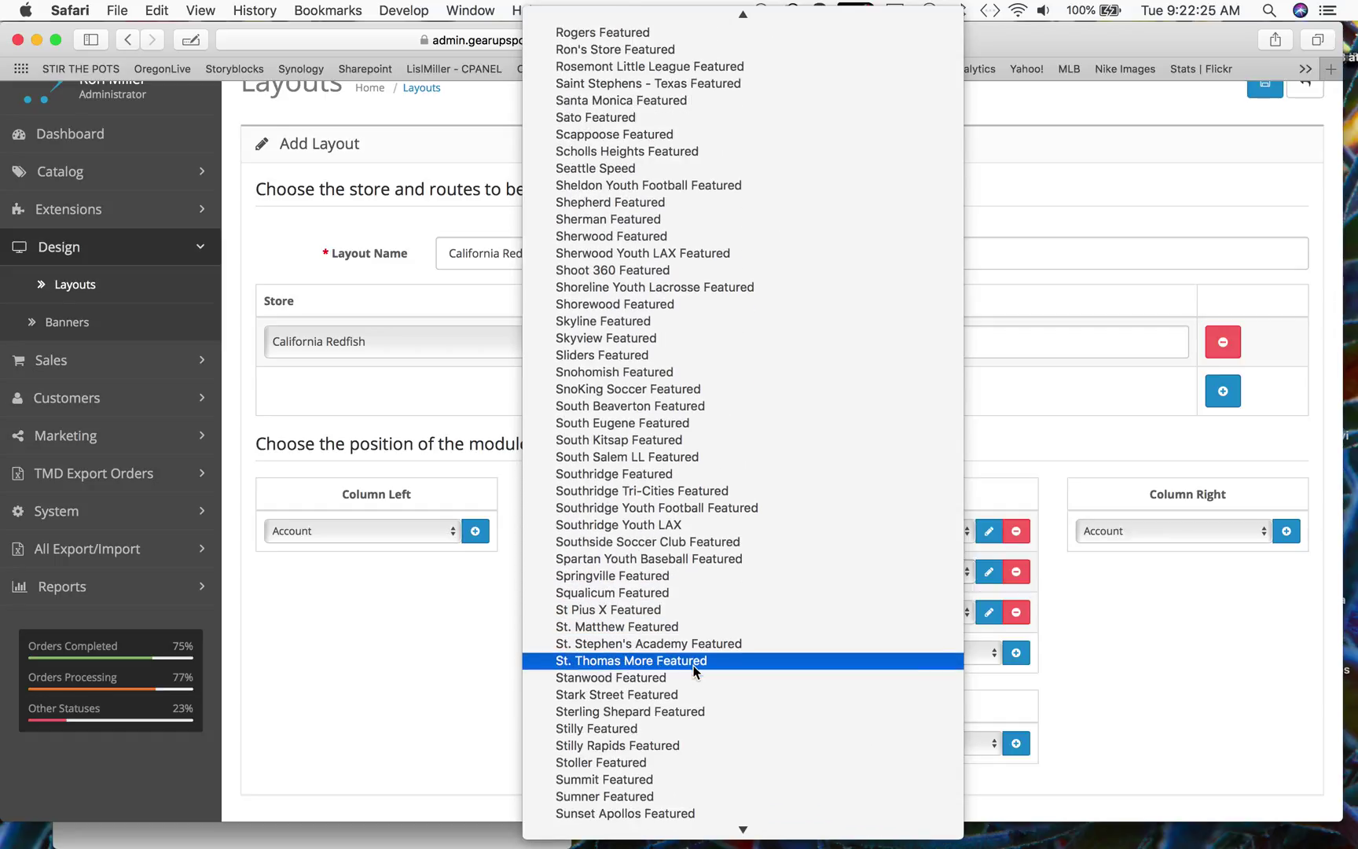
scroll(693, 670, "down", 20)
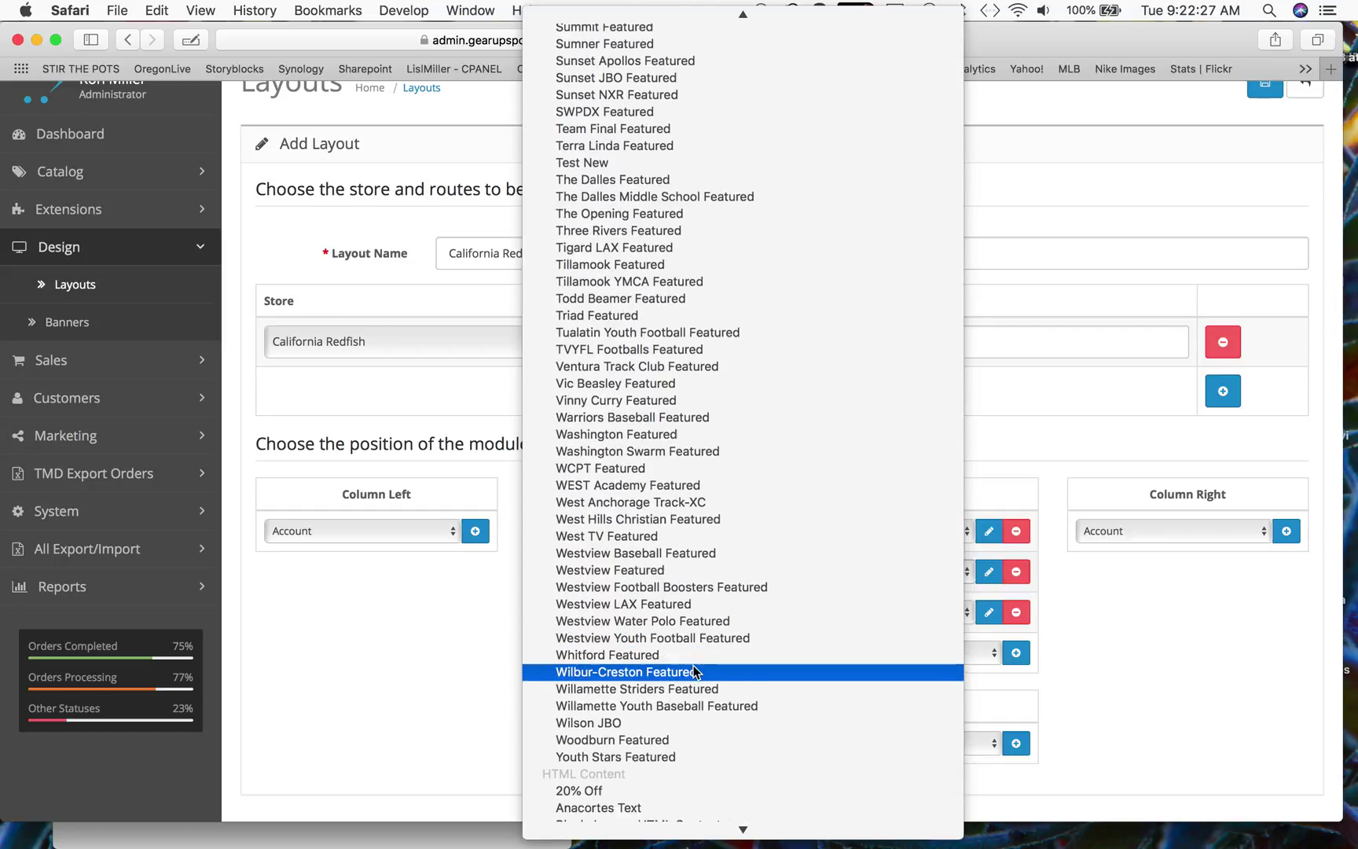
scroll(695, 670, "down", 15)
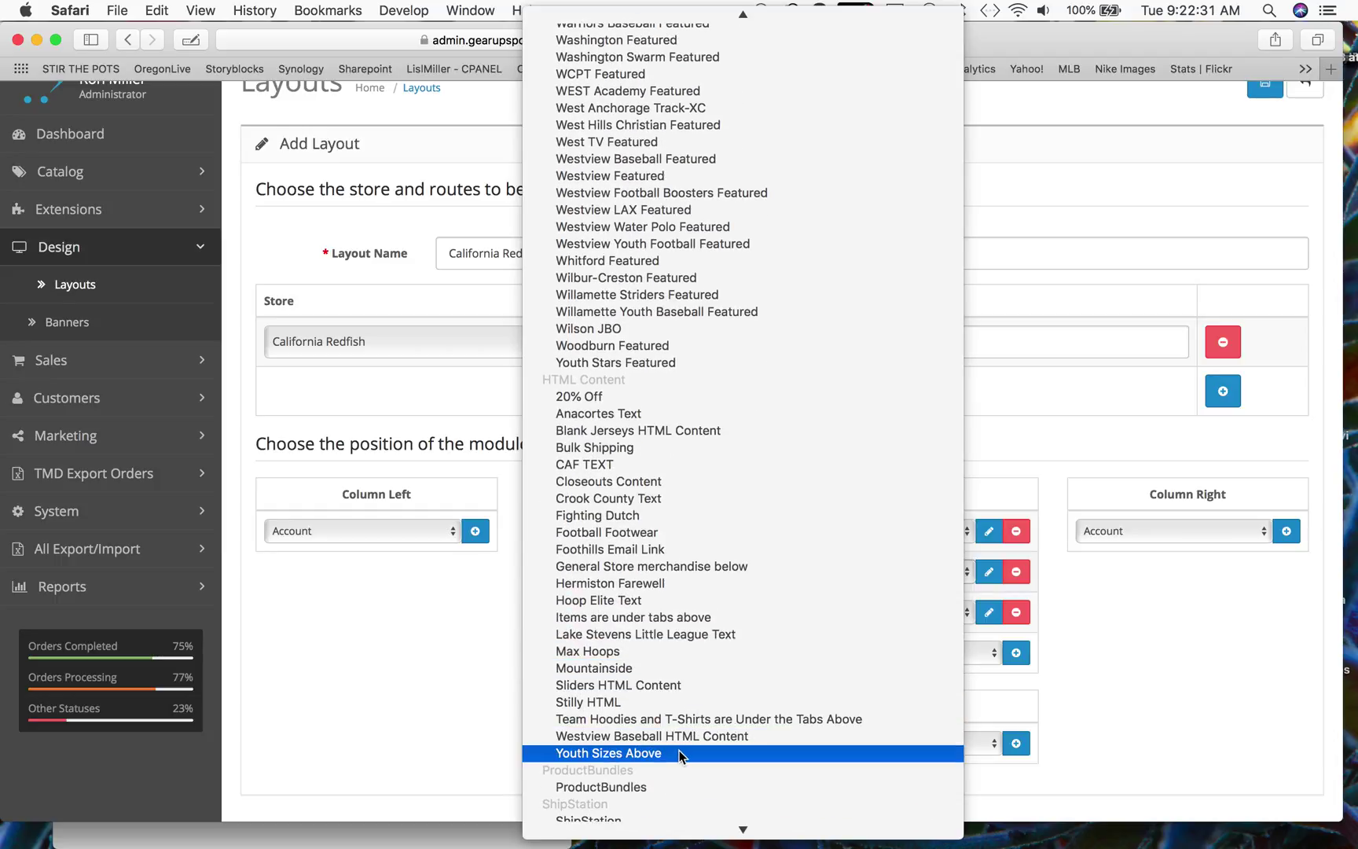
left_click(680, 753)
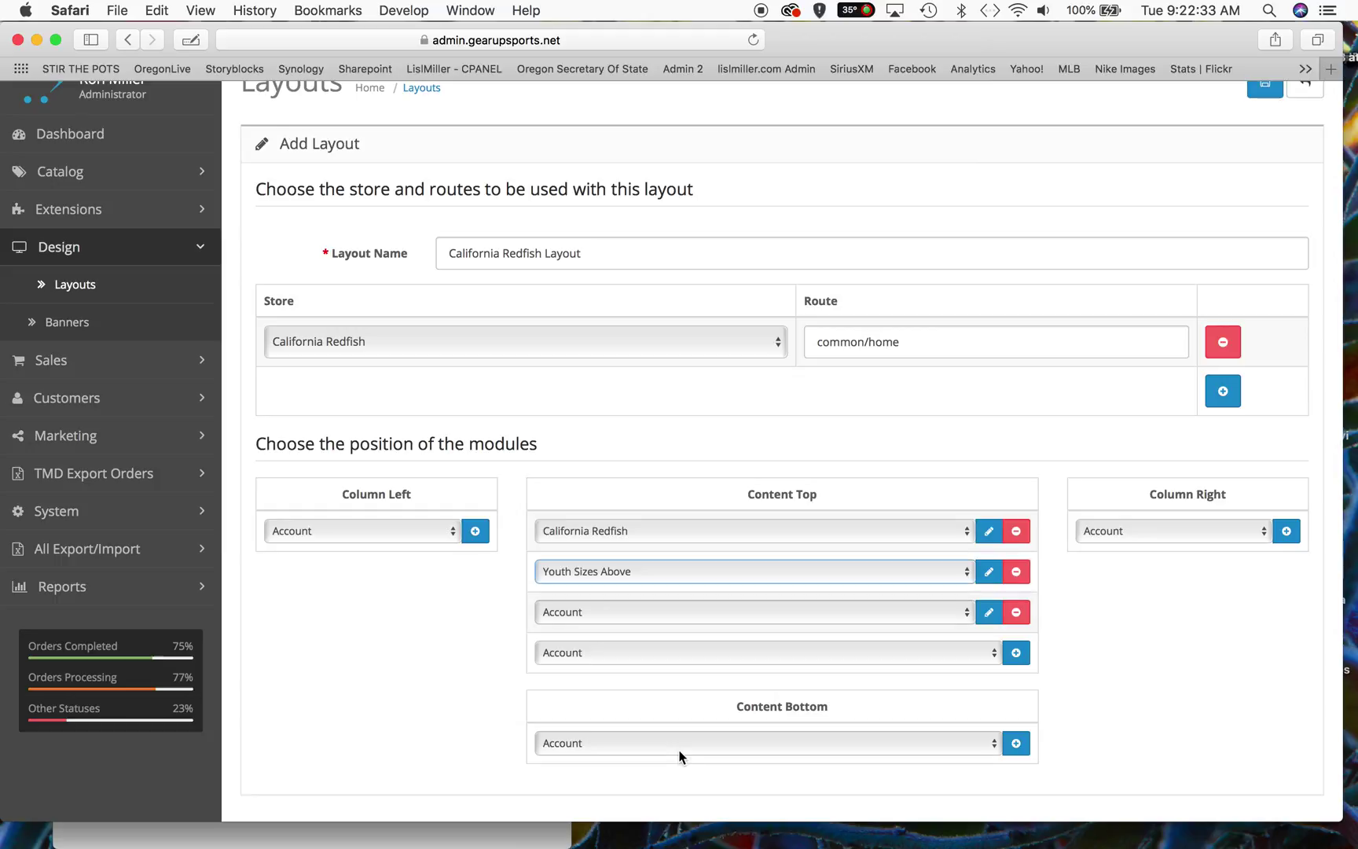
Step: Assign the California Redfish featured module to the third Content Top slot and save the layout
left_click(593, 611)
scroll(686, 711, "down", 5)
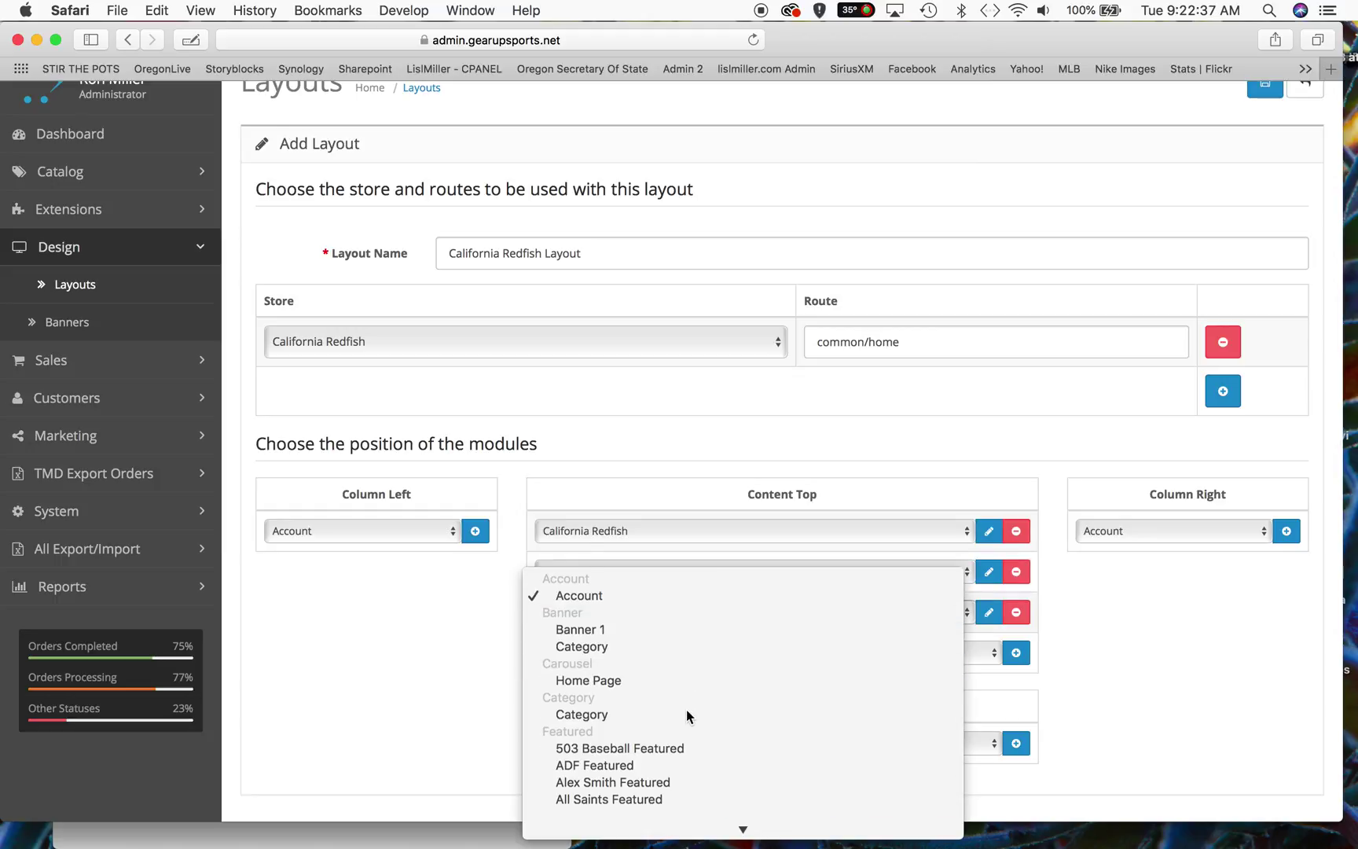
scroll(686, 712, "down", 10)
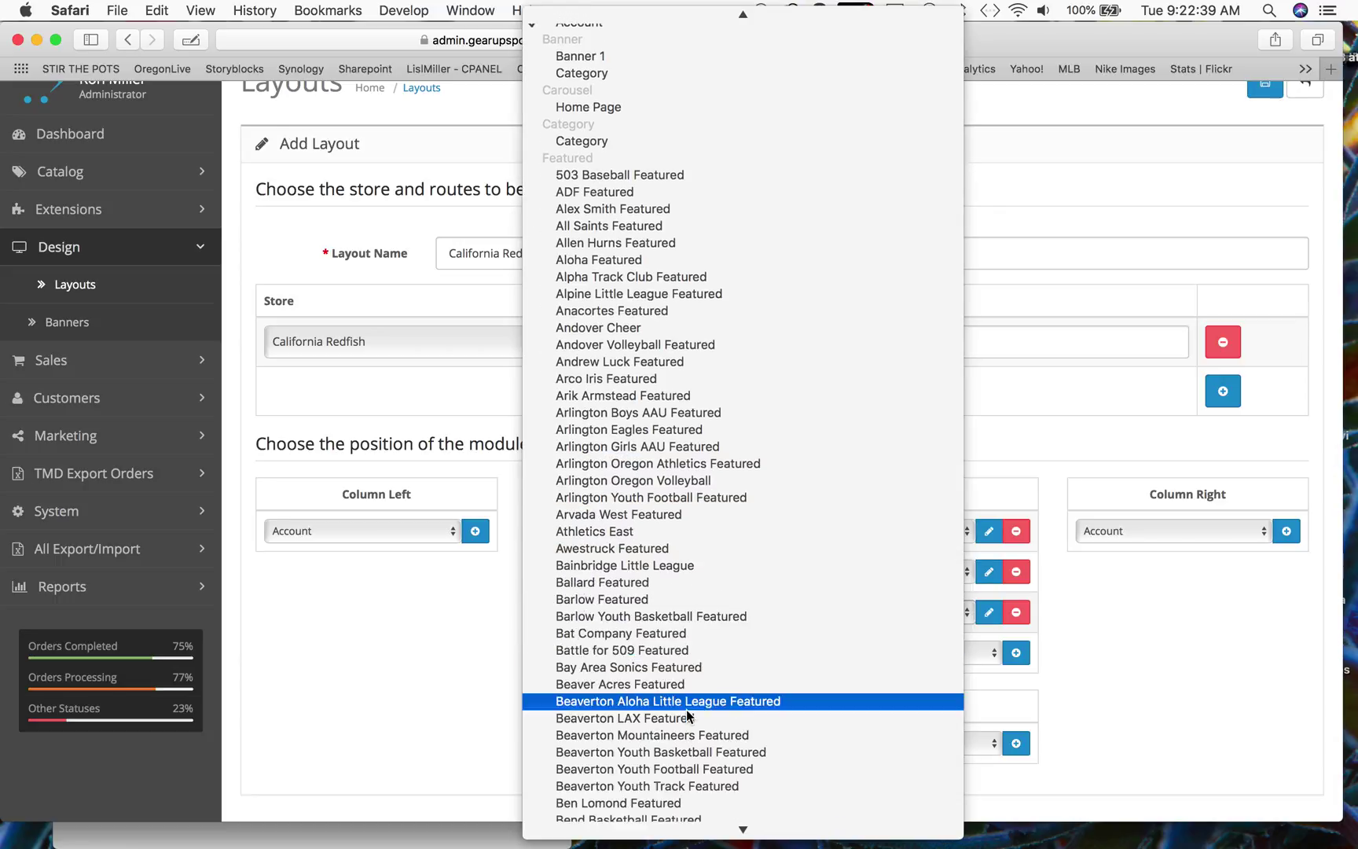
scroll(686, 709, "down", 10)
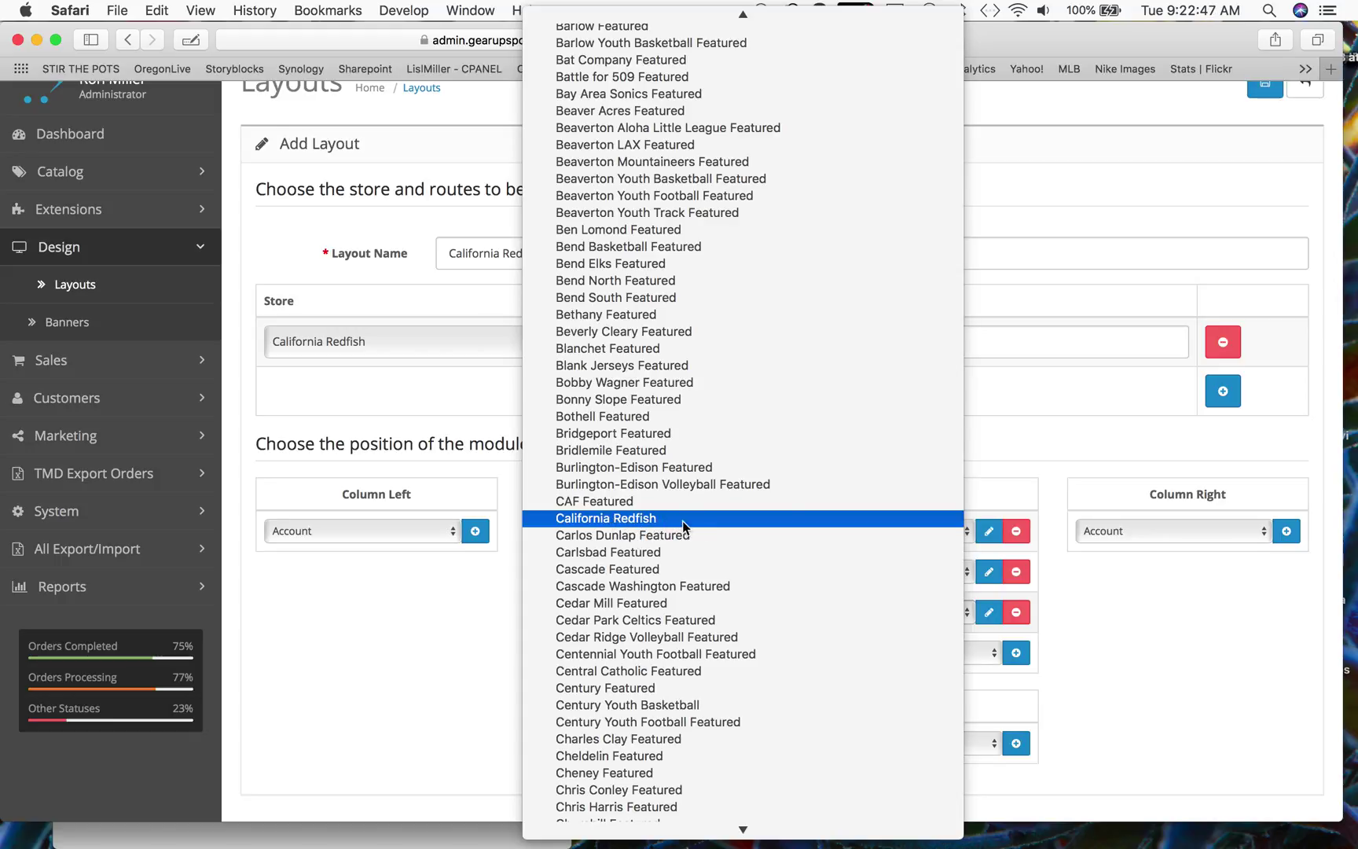
left_click(683, 522)
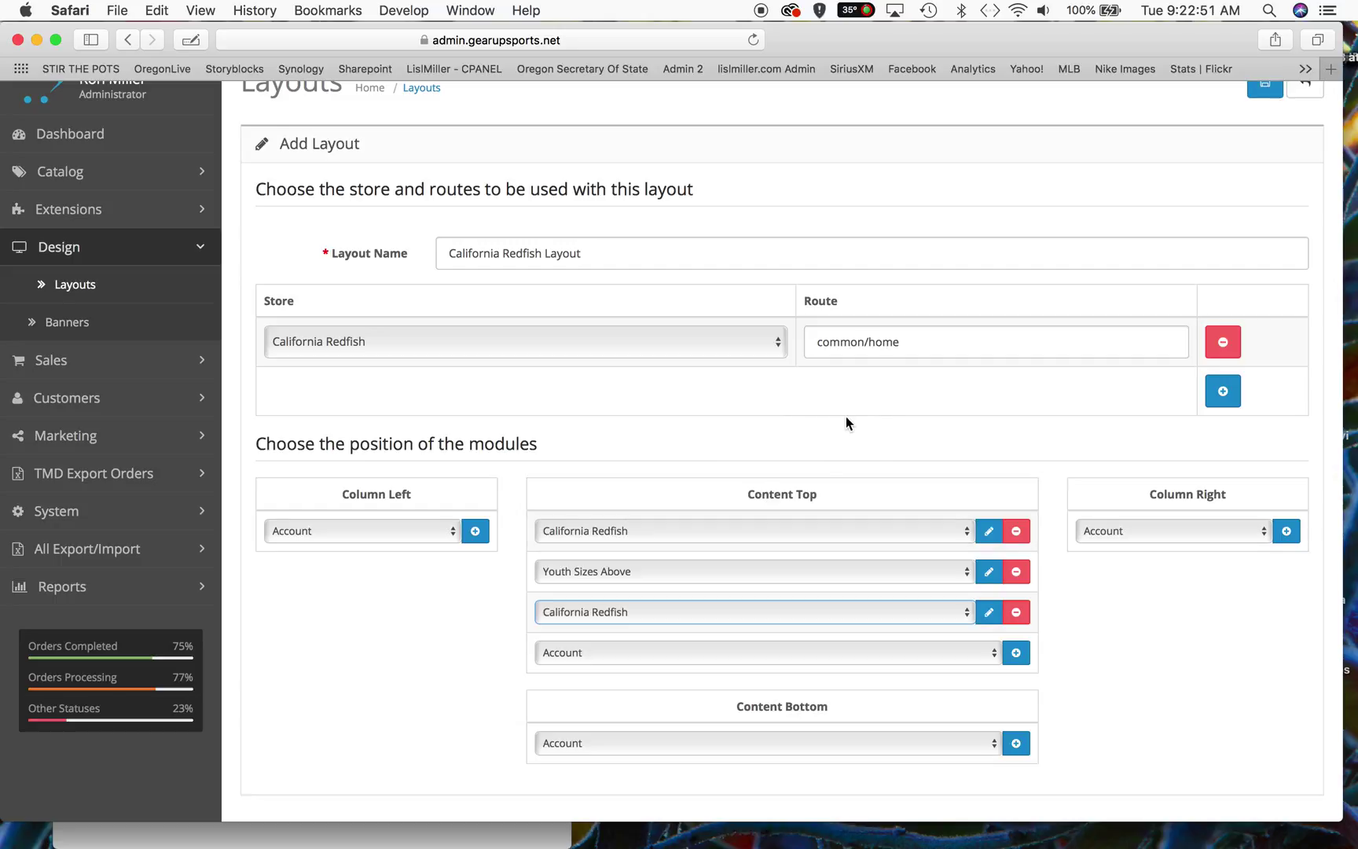
scroll(846, 417, "up", 2)
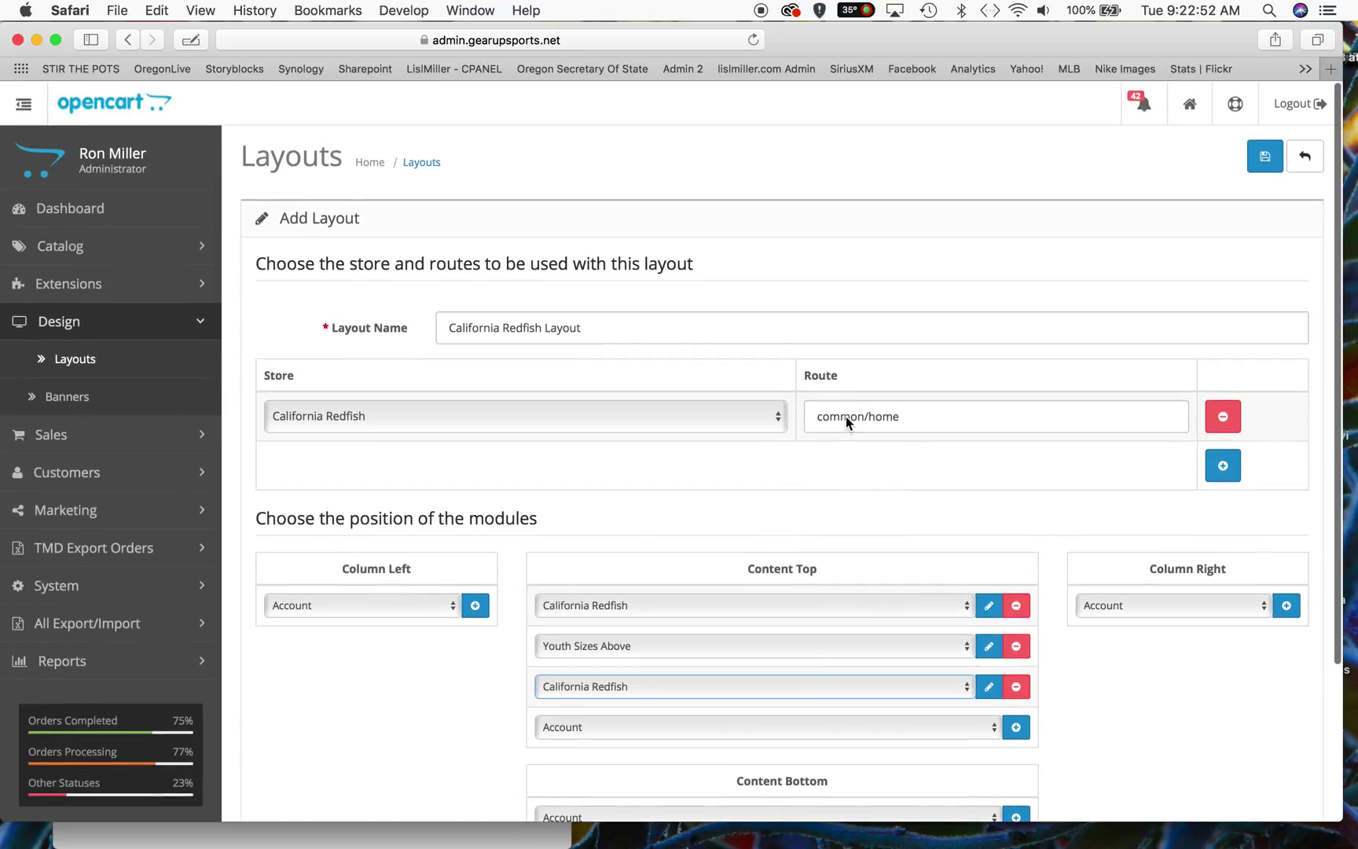
left_click(1264, 156)
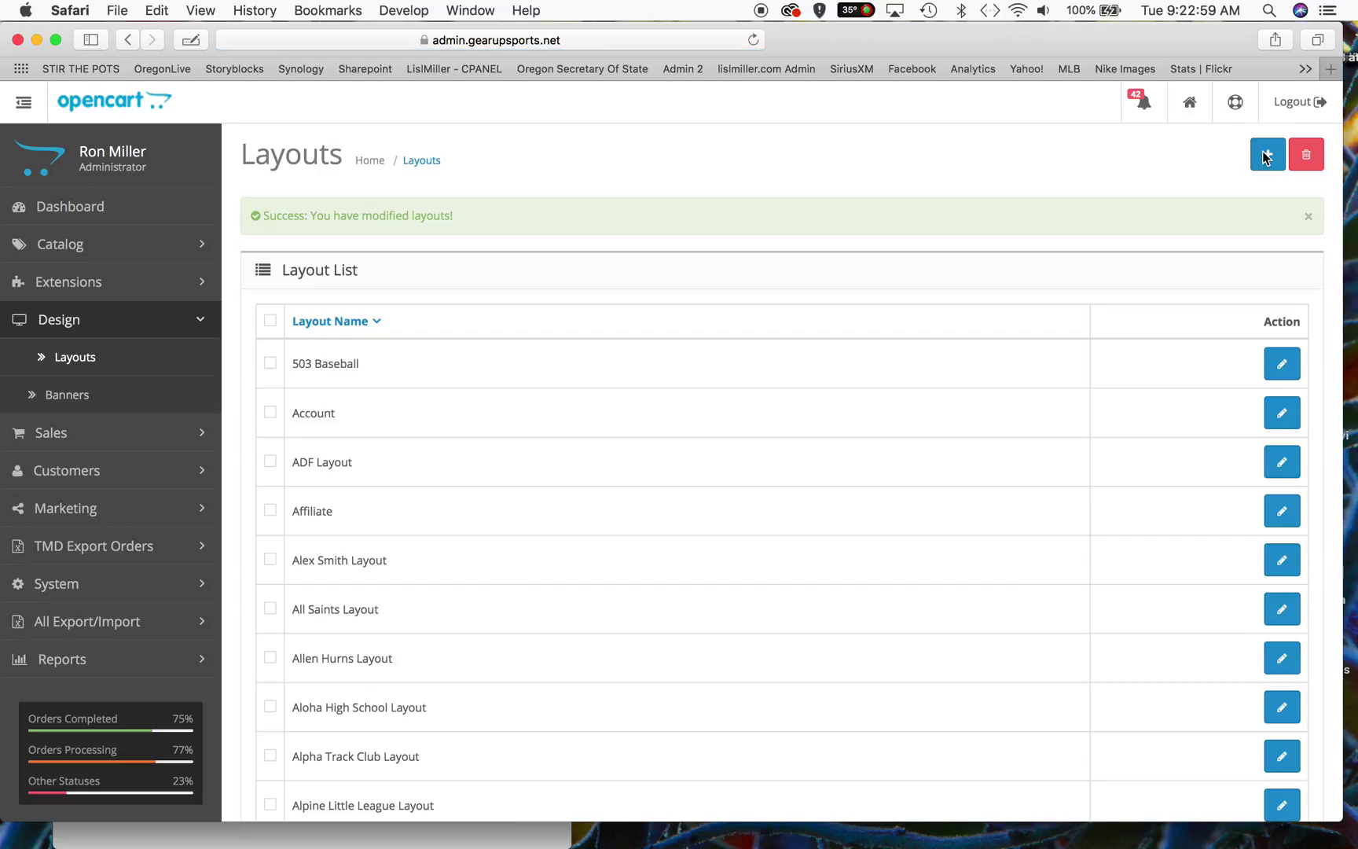
Step: Open the store's public site, californiaredfish.gearupsports.net, in a new browser window
key("super+n")
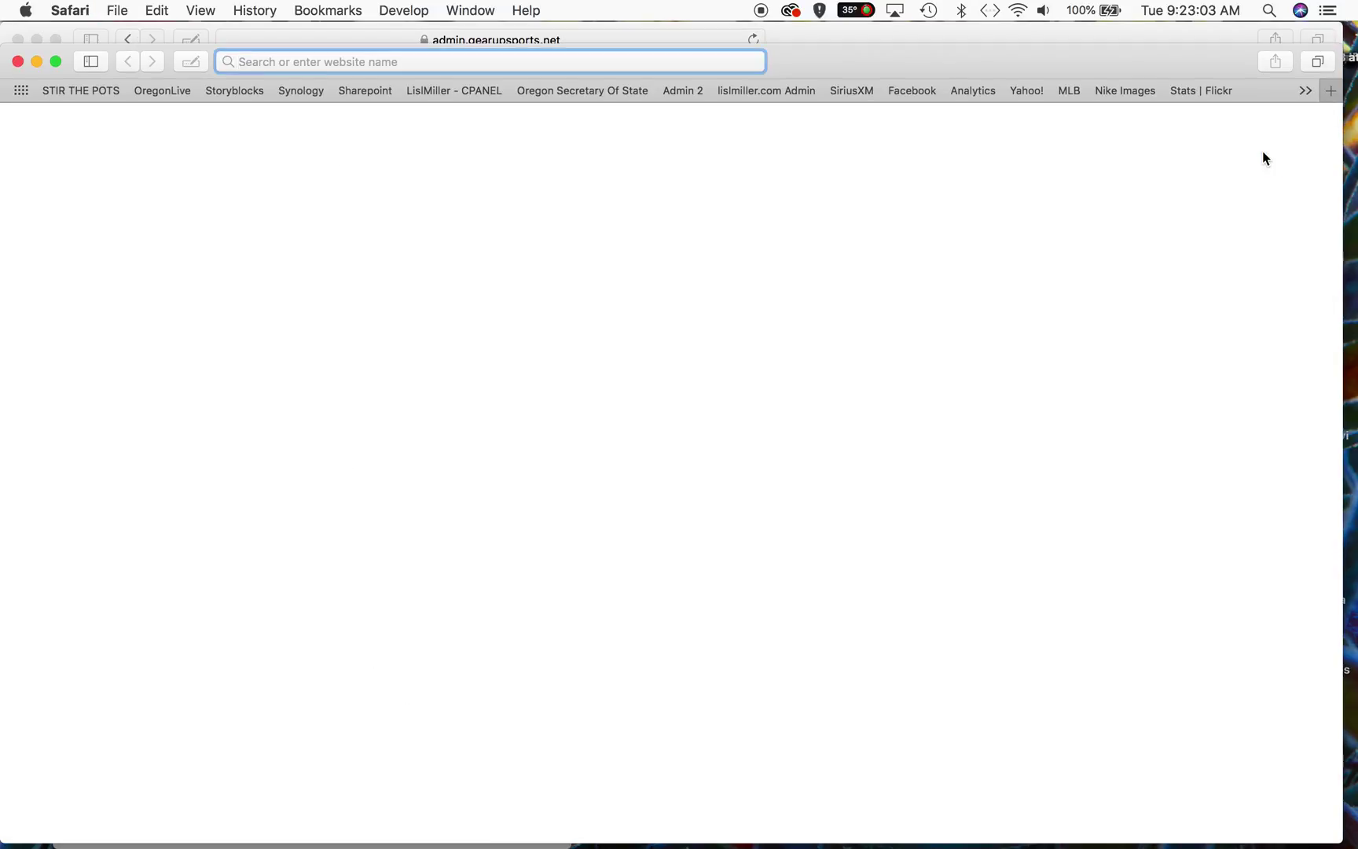
type("cali")
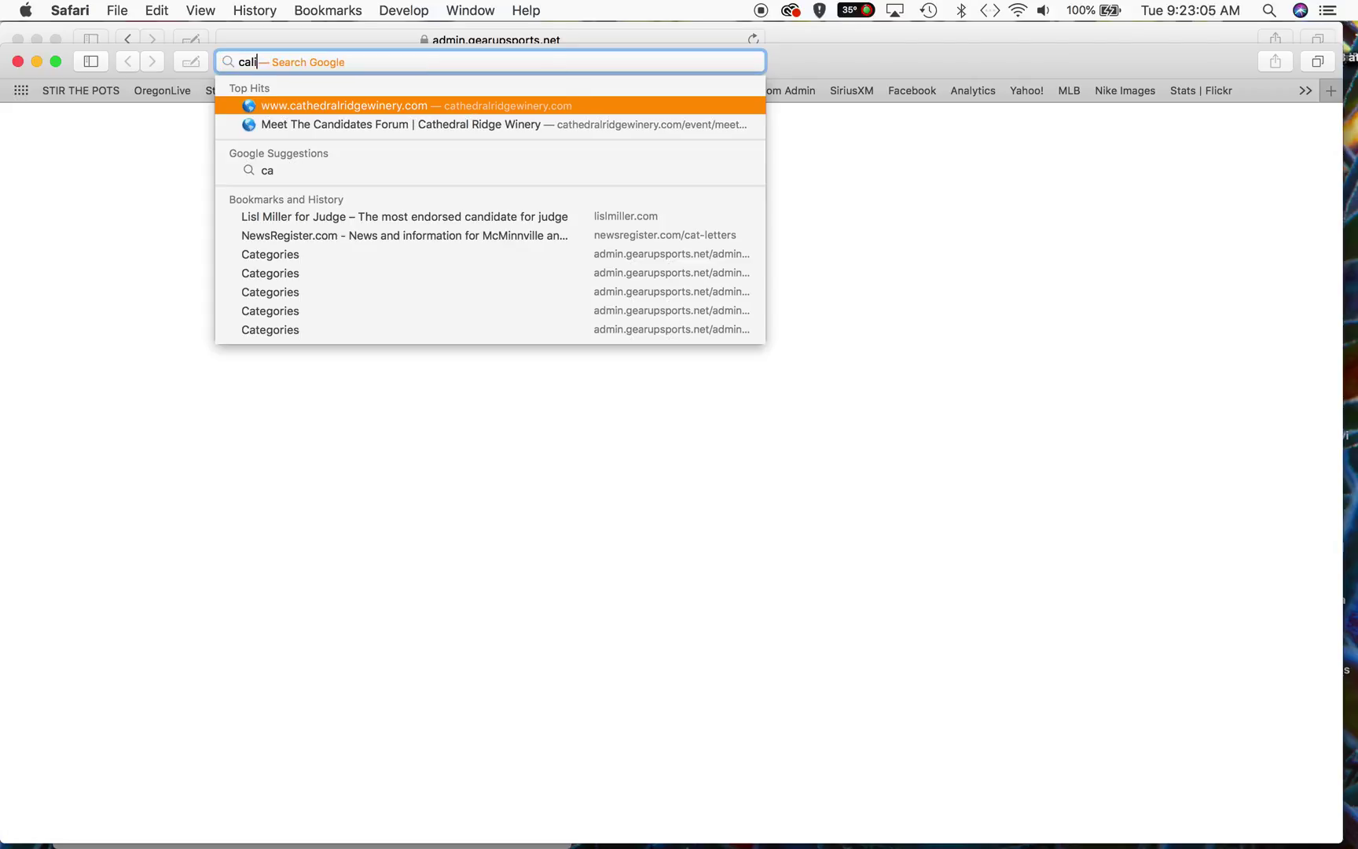
type("forna")
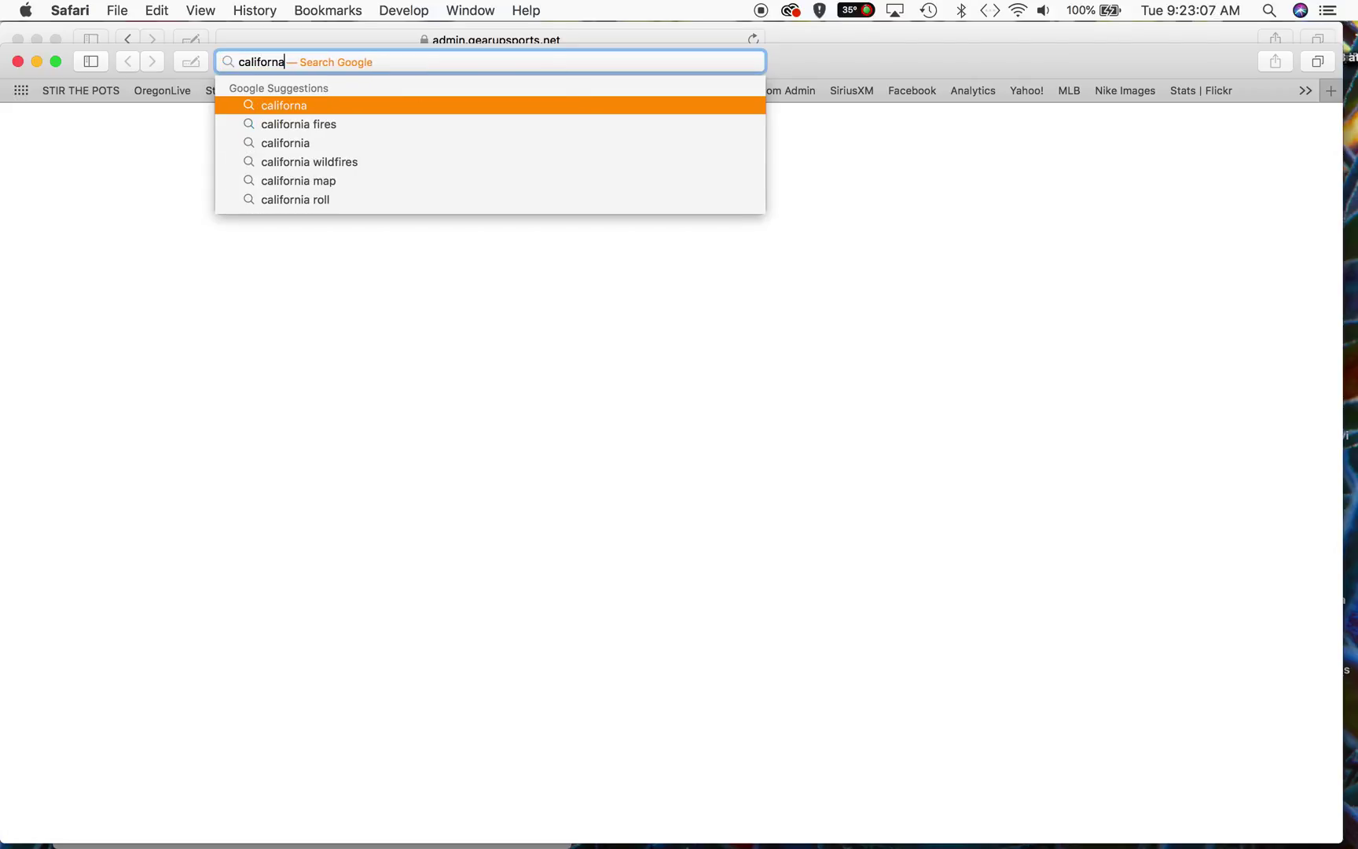
key("BackSpace")
type("iaredfish.")
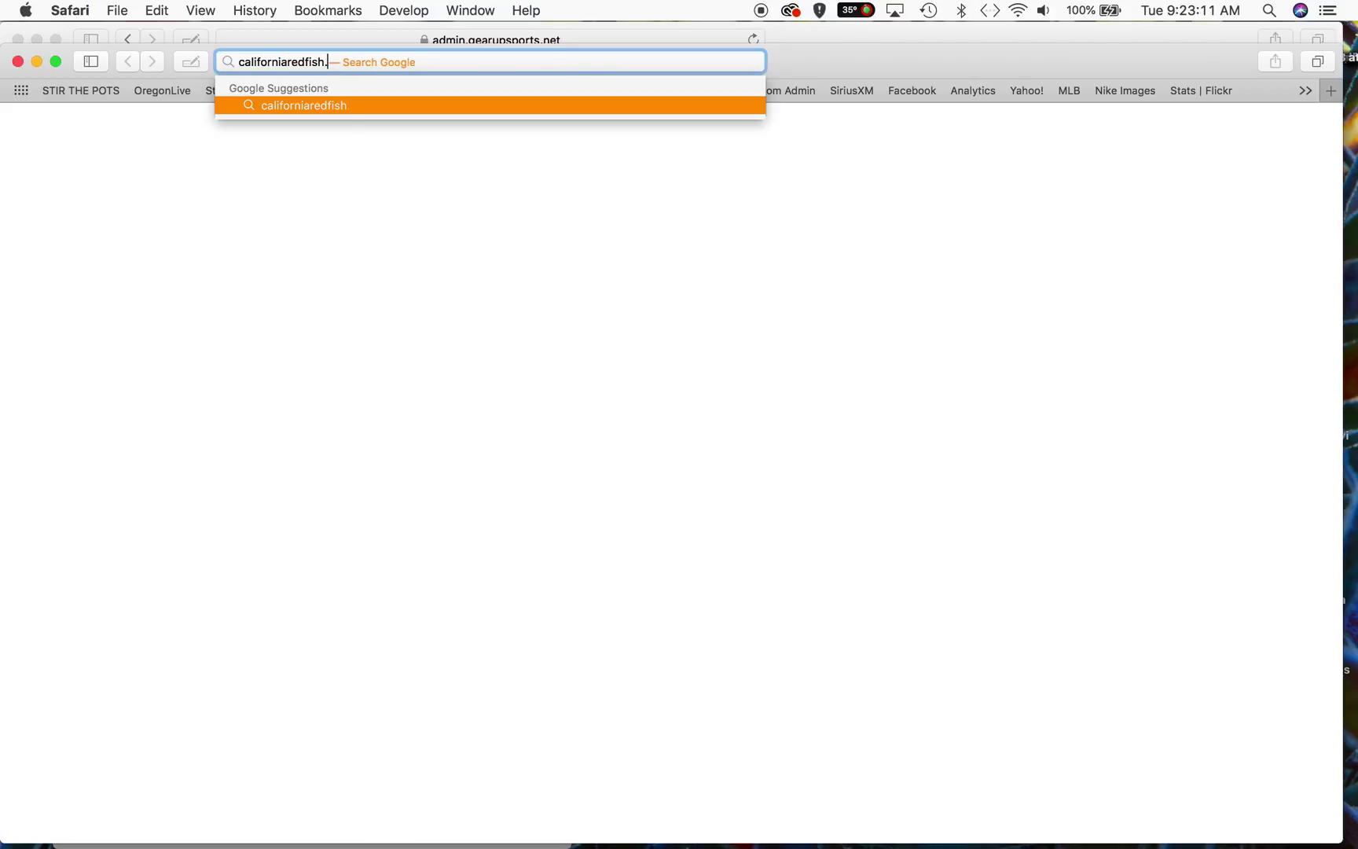
type("gearupsports")
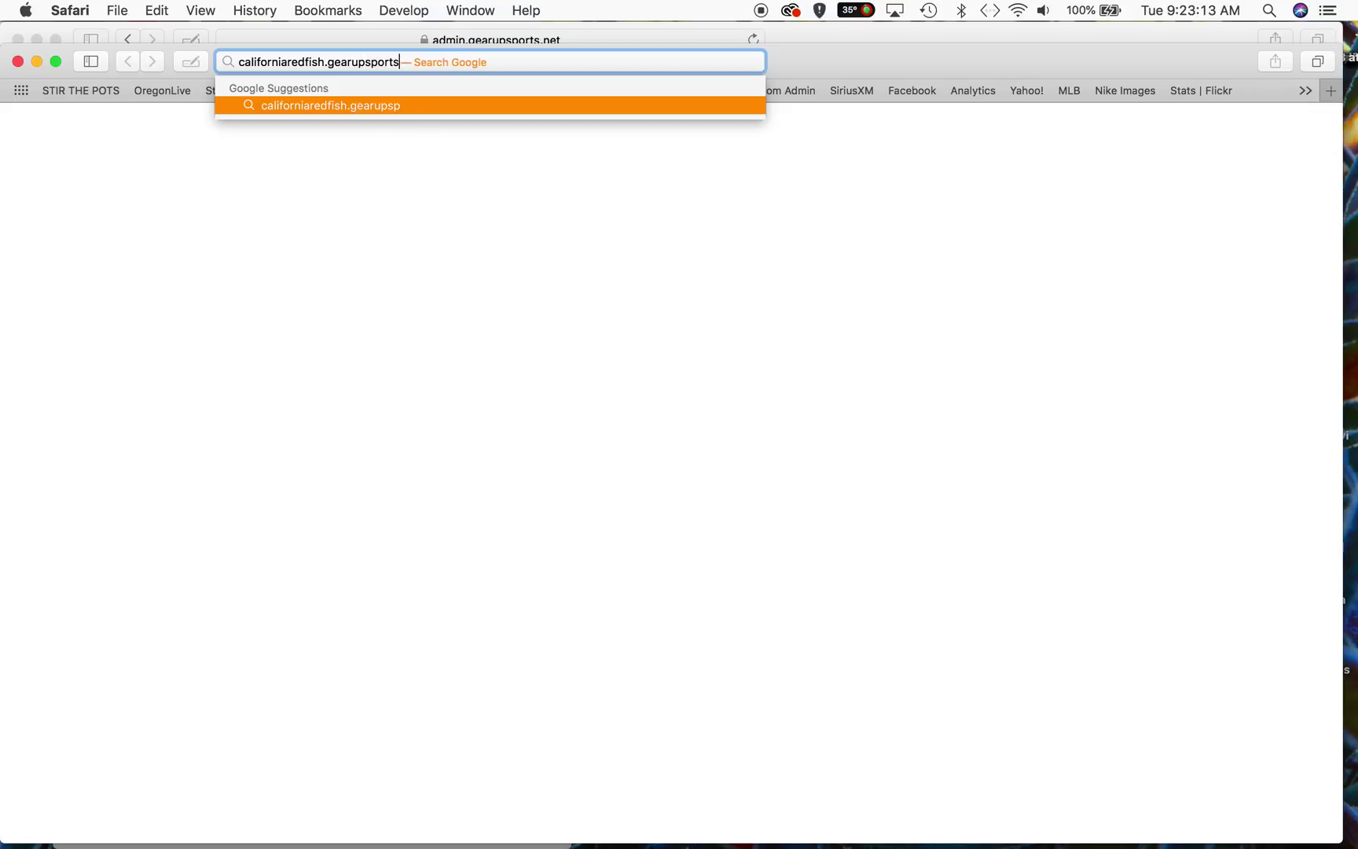
type(".net")
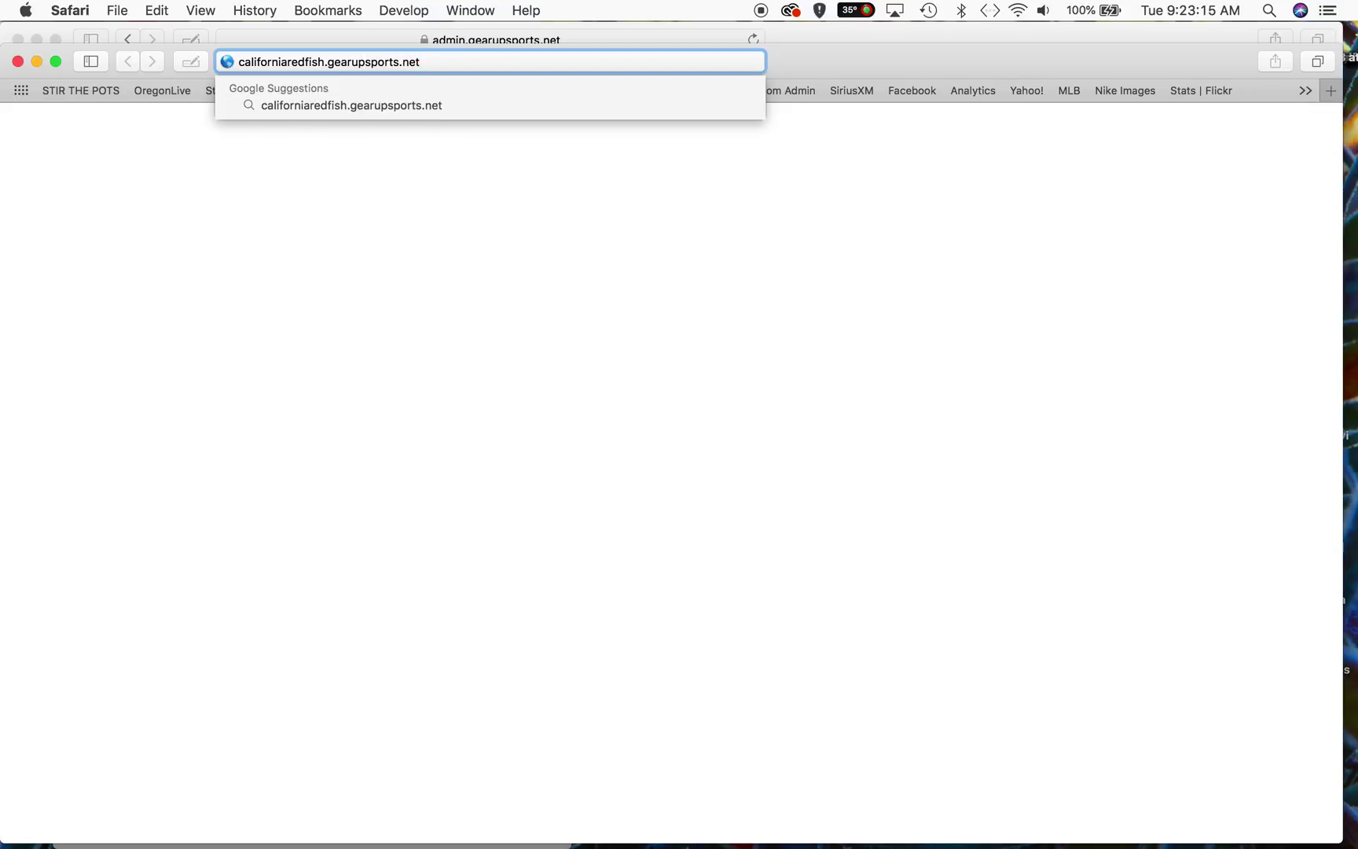
key("Return")
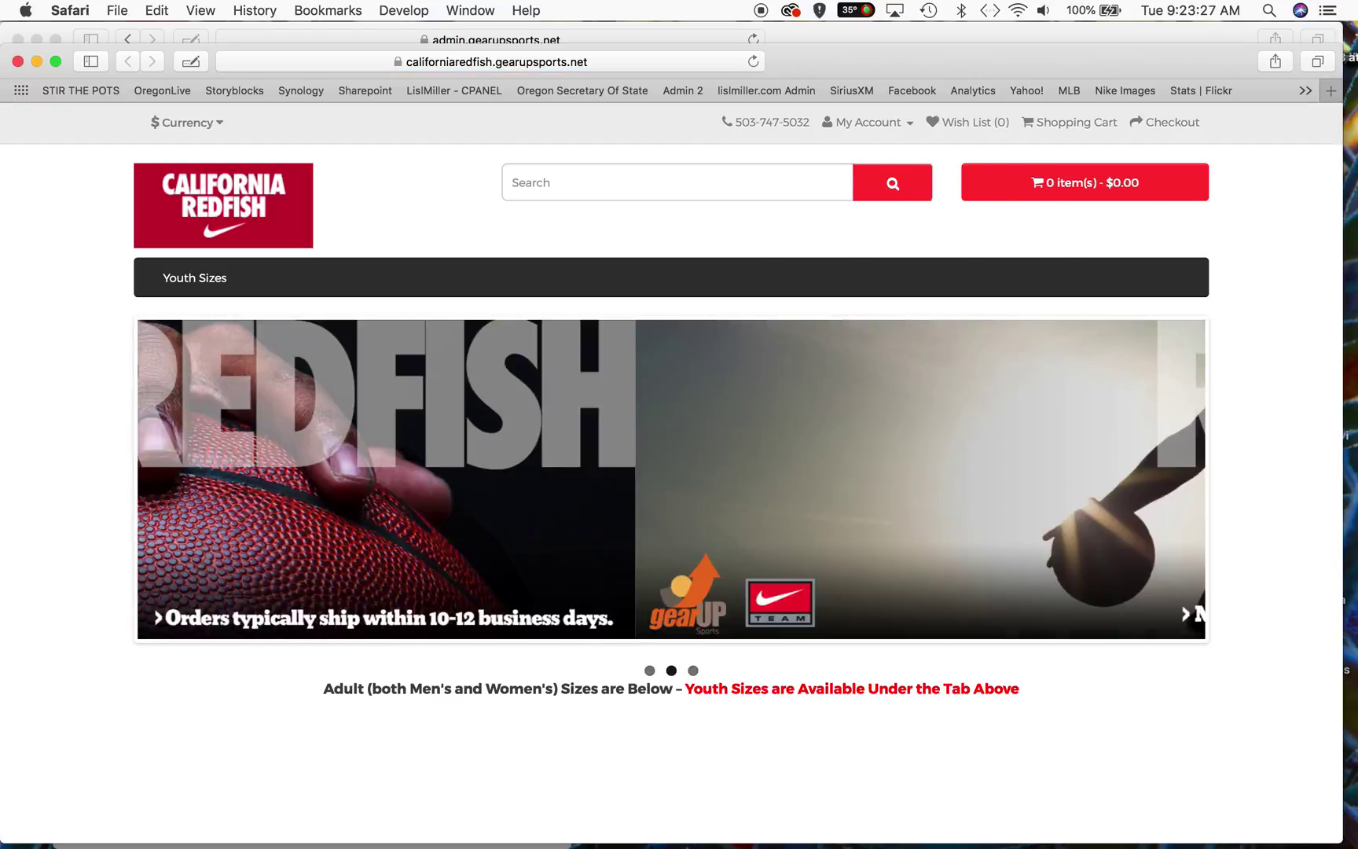
Step: Check the storefront's Youth Sizes category page, and return to the home page to review its slideshow, sizing notice and footer
left_click(190, 279)
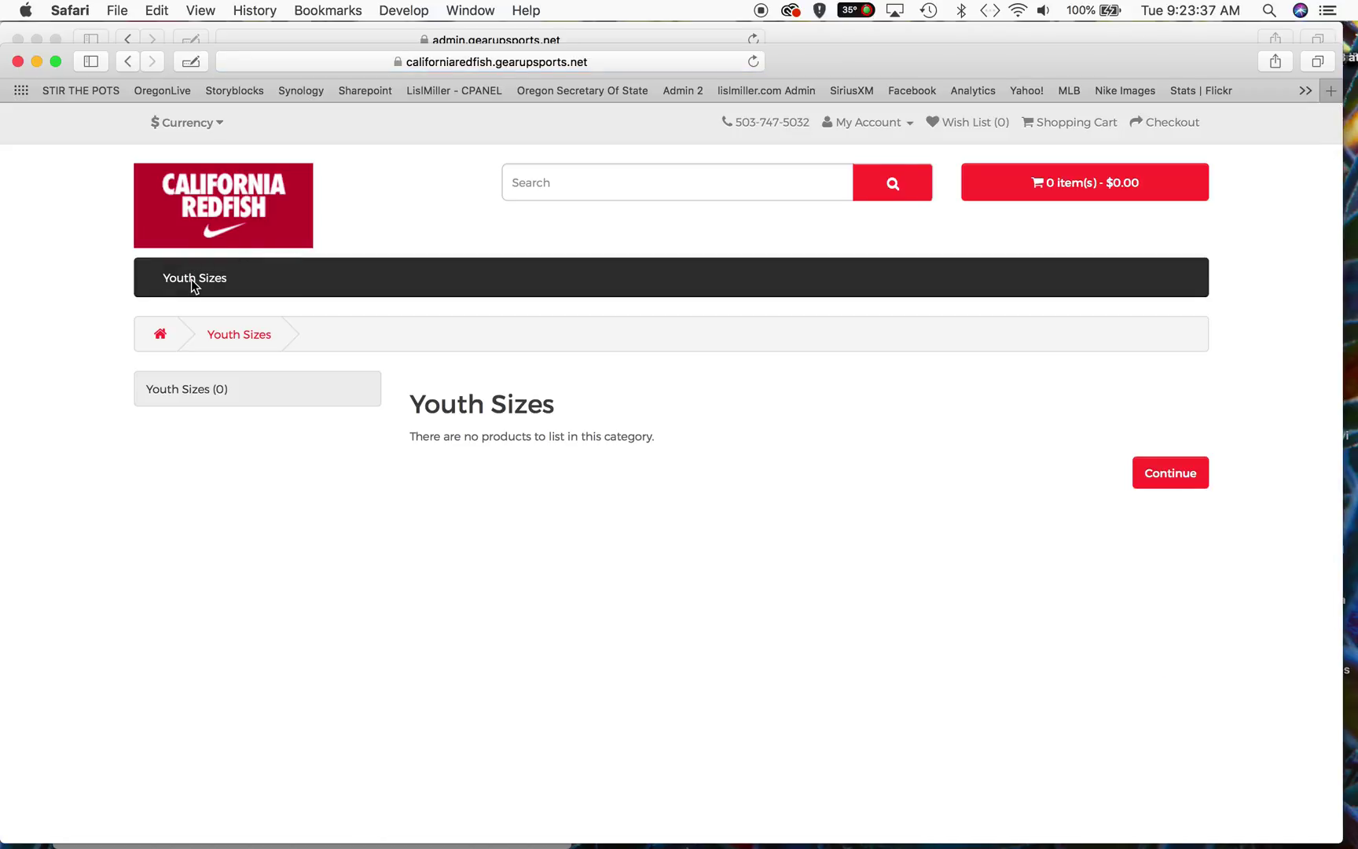
left_click(127, 61)
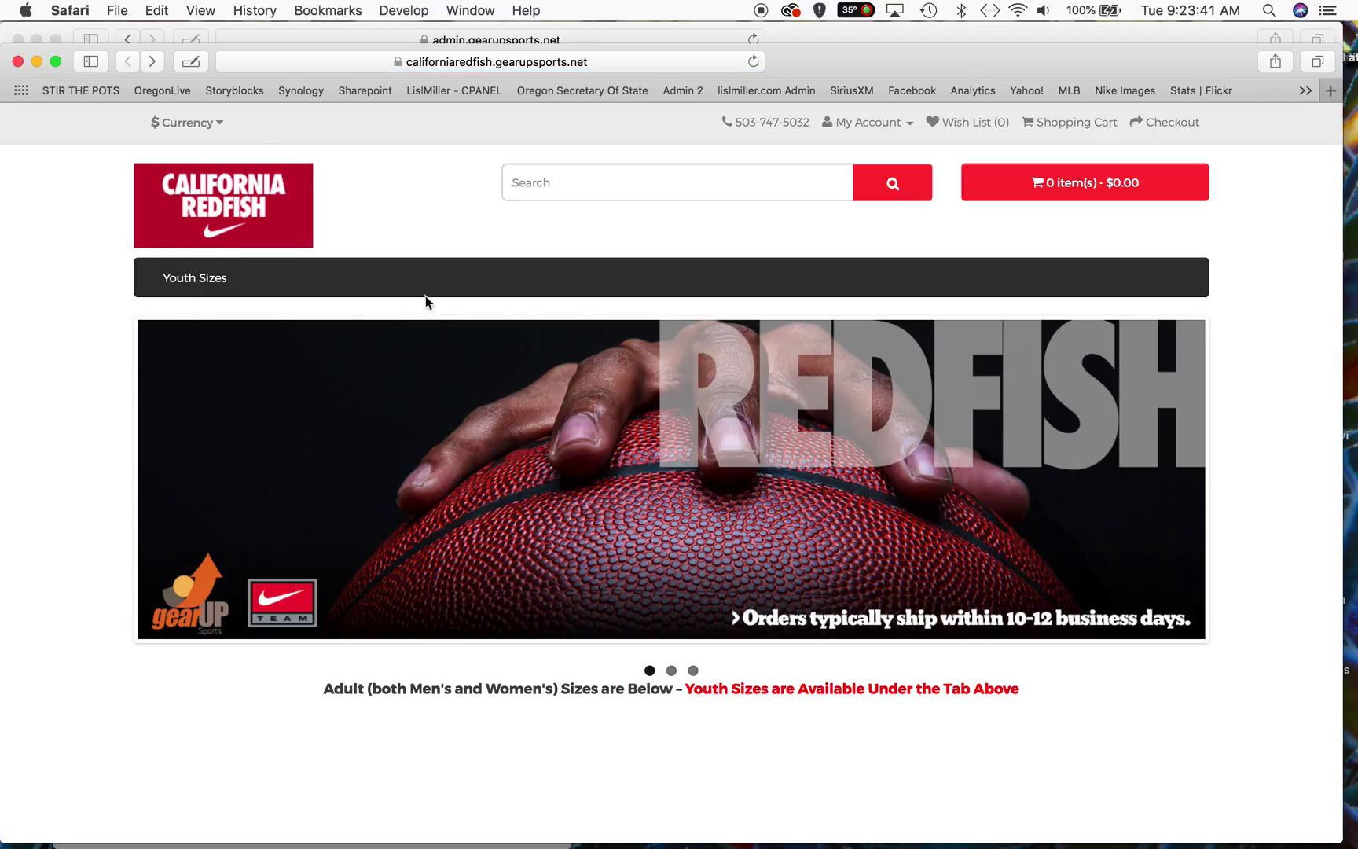
scroll(715, 376, "down", 2)
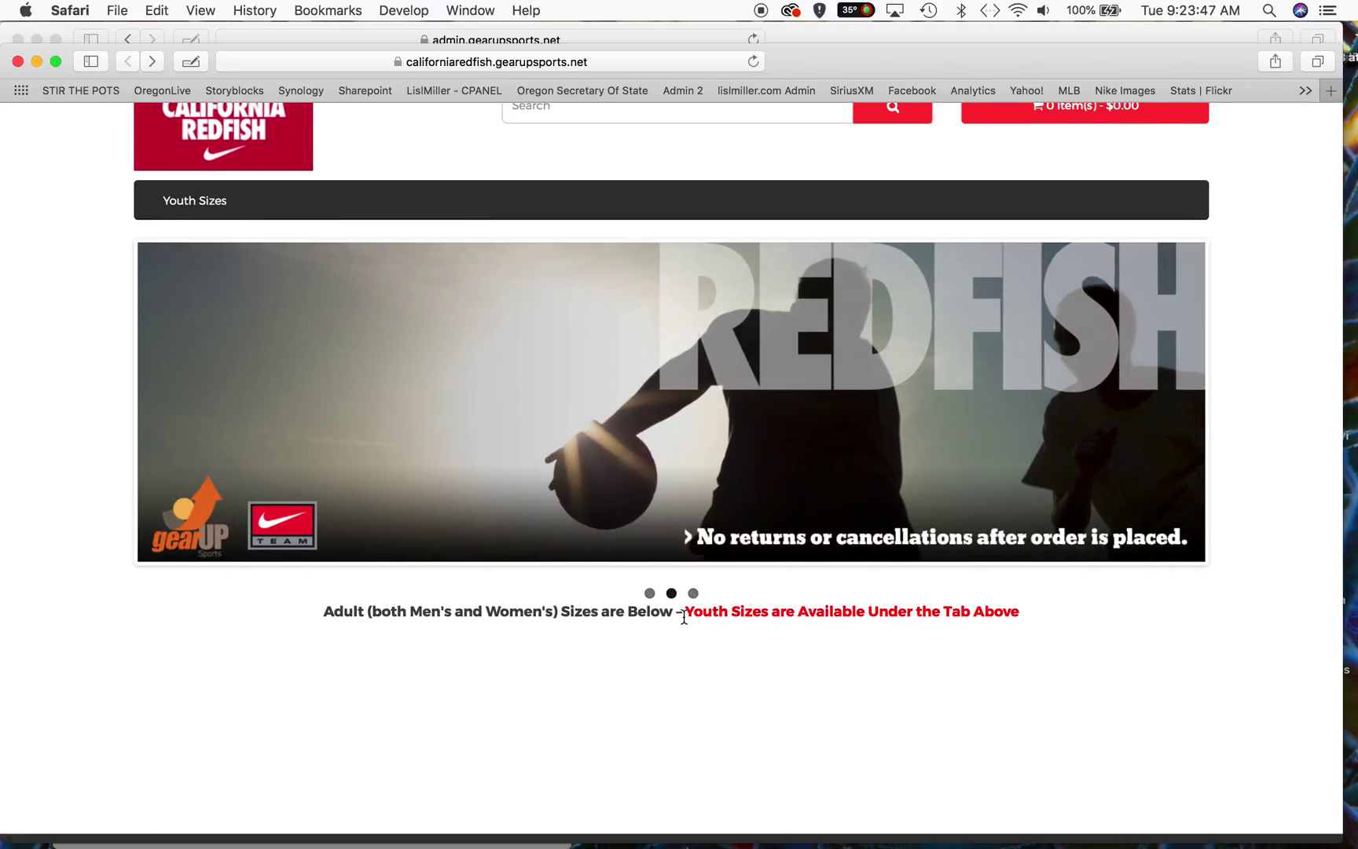
scroll(553, 642, "down", 5)
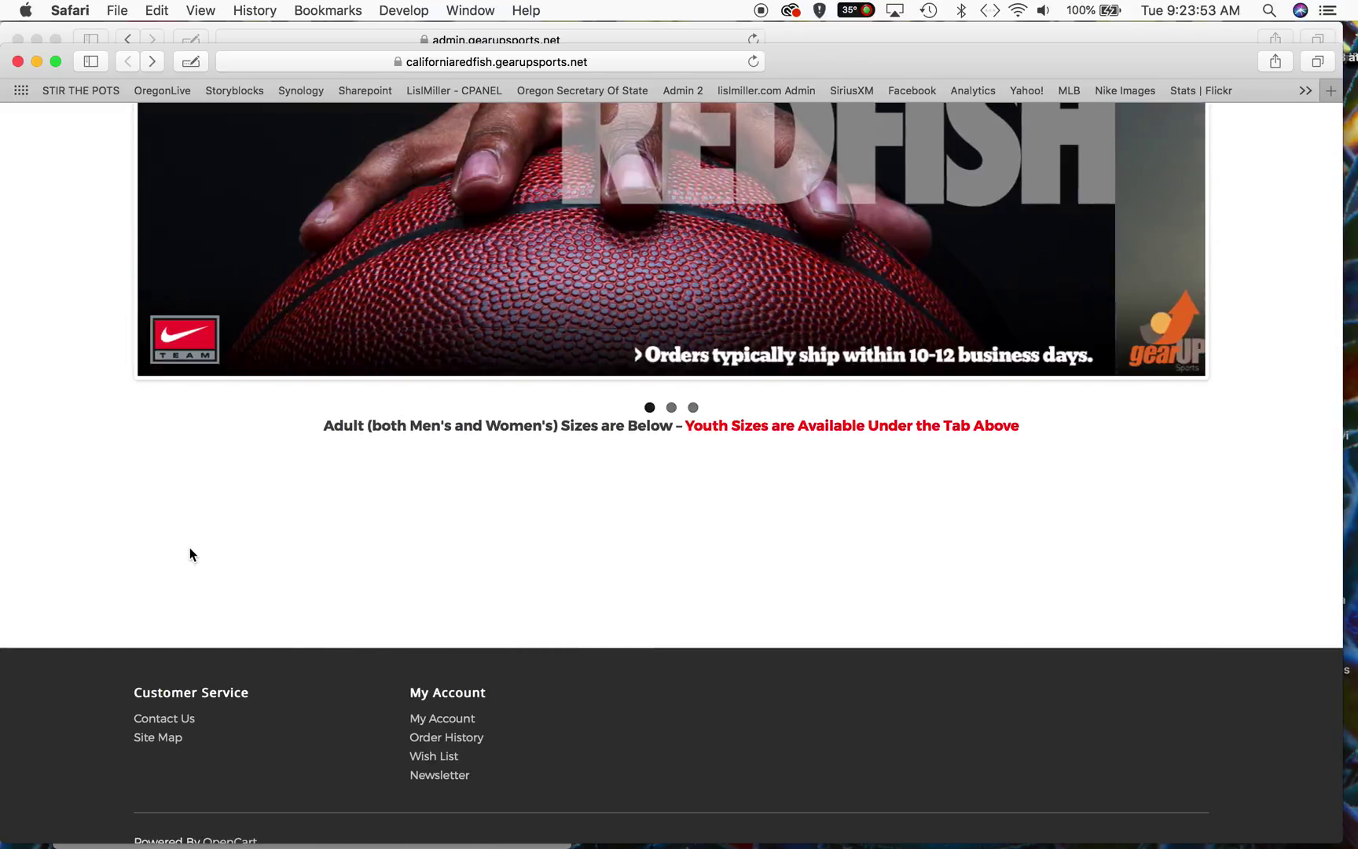
scroll(212, 568, "up", 5)
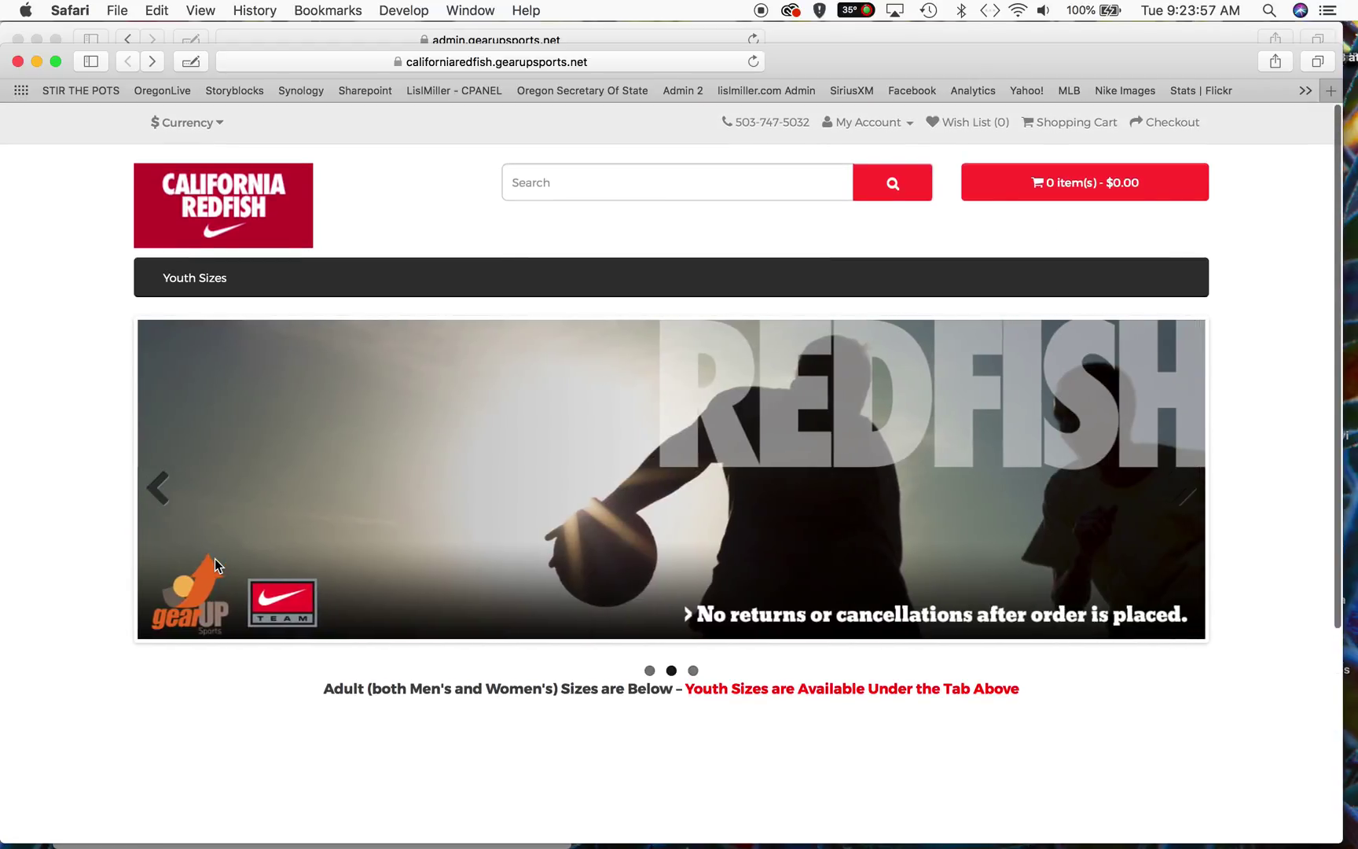
mouse_move(232, 840)
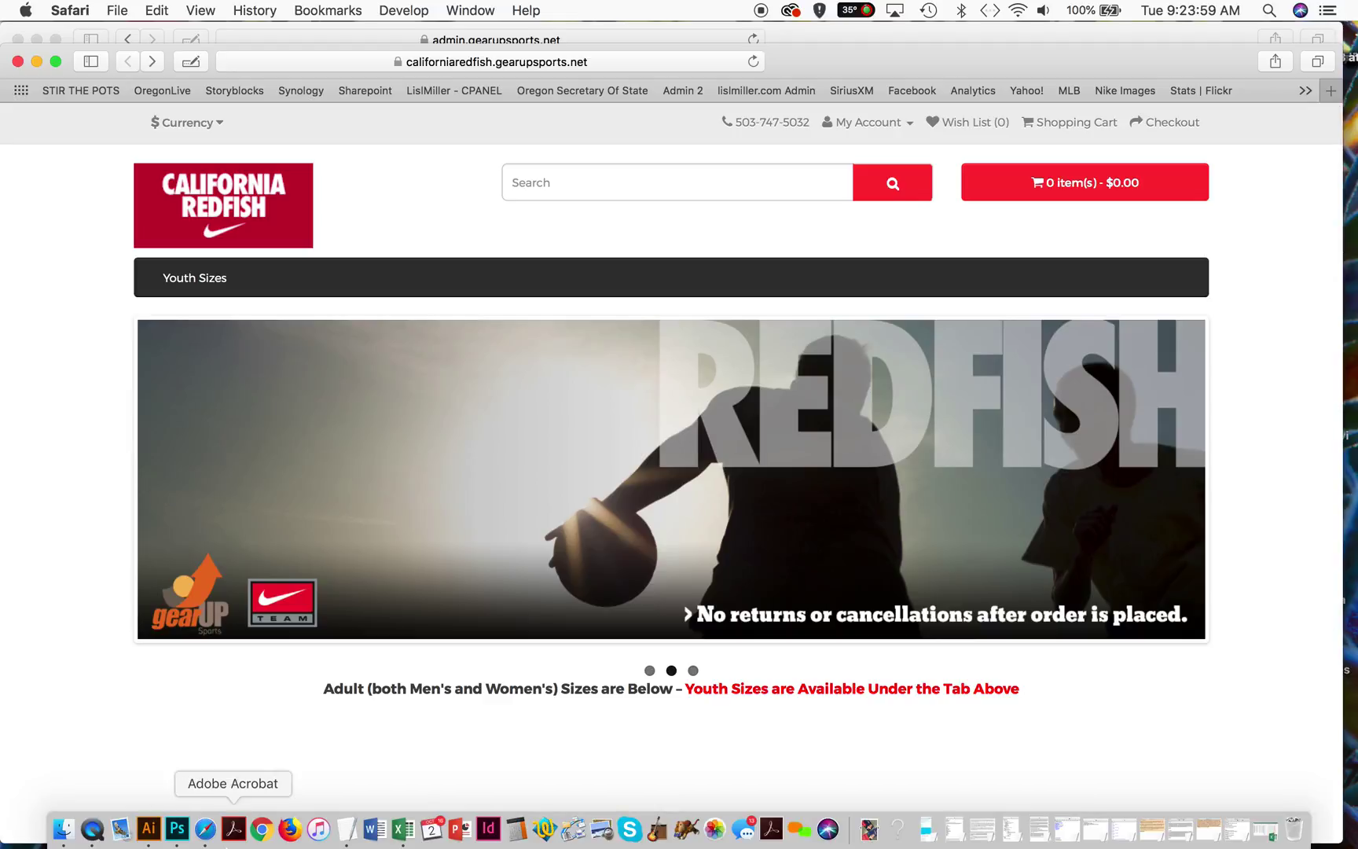